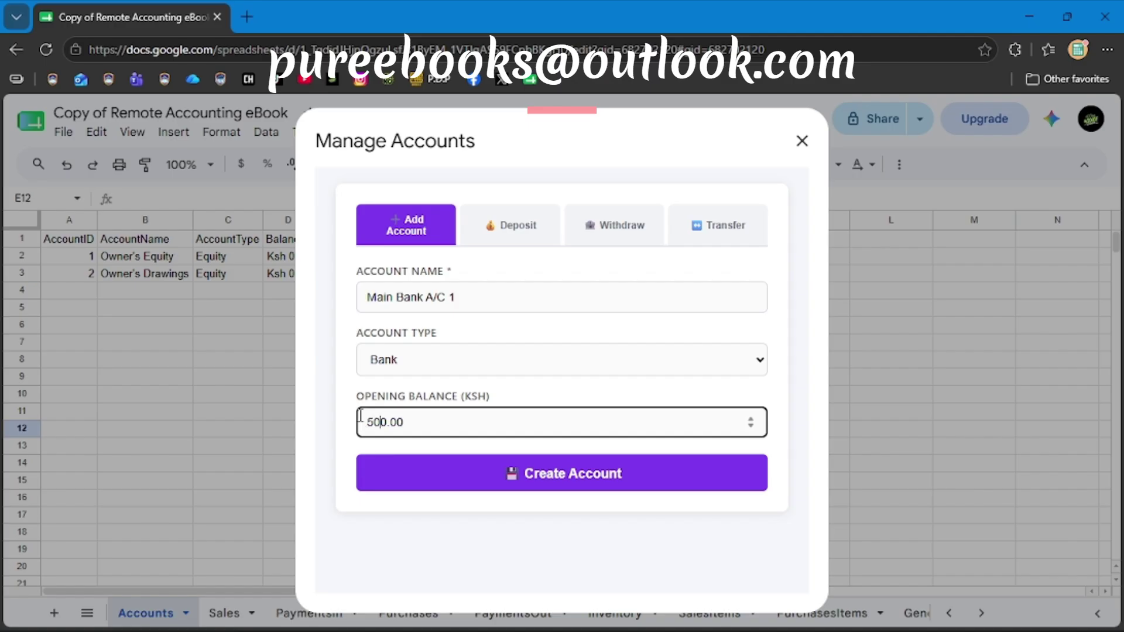
Enter 5000 as the opening balance for the new Main Bank A/C 1 account.
text(00)
Create Main Bank A/C 1 as account 3 with Ksh 50,000, then close the account manager.
click(459, 485)
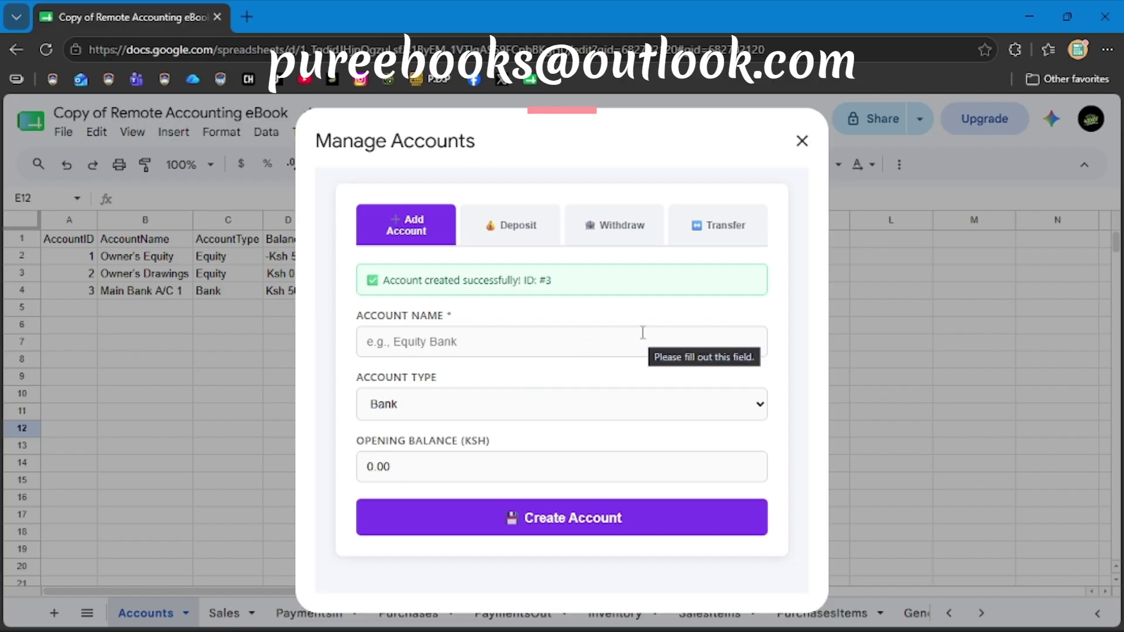
click(802, 142)
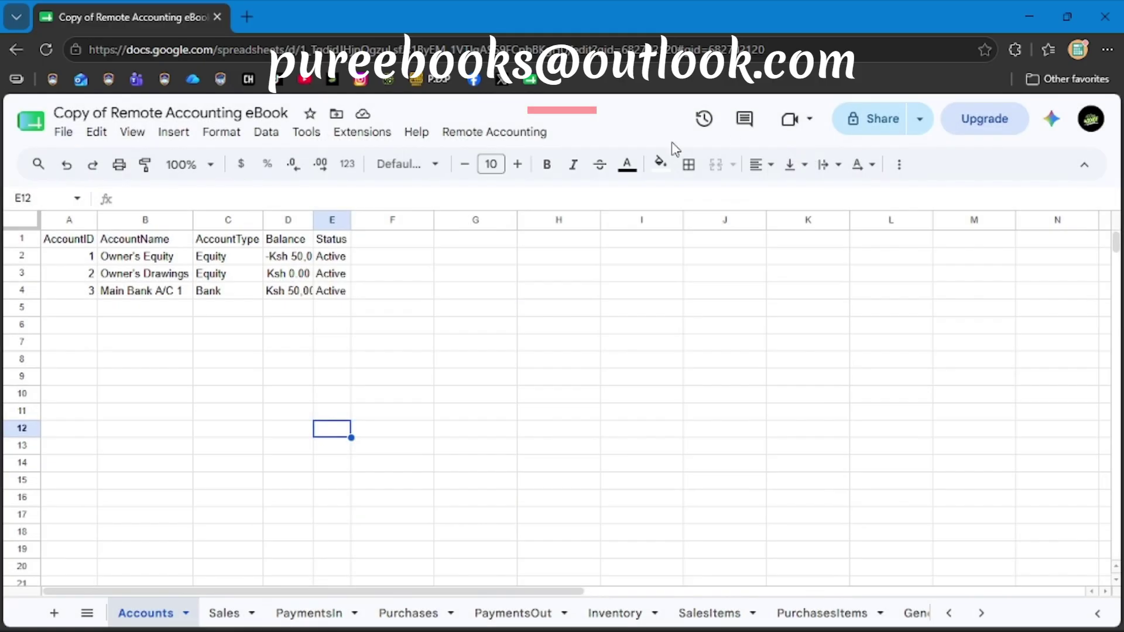
Auto-fit every column on the Accounts sheet so the full balances display.
click(19, 223)
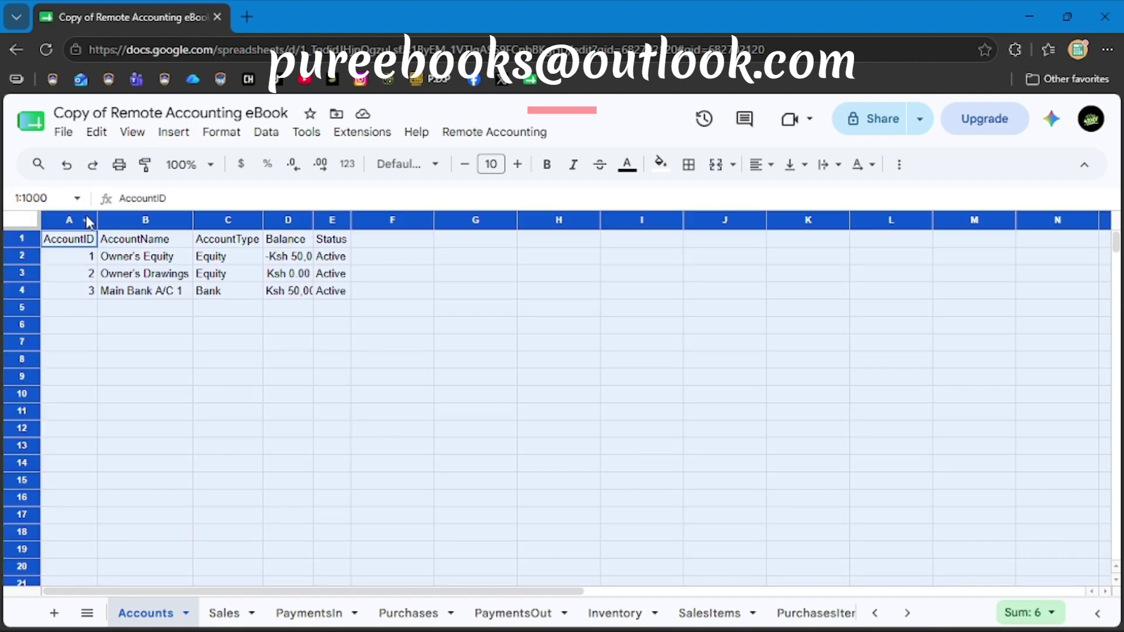
double_click(98, 220)
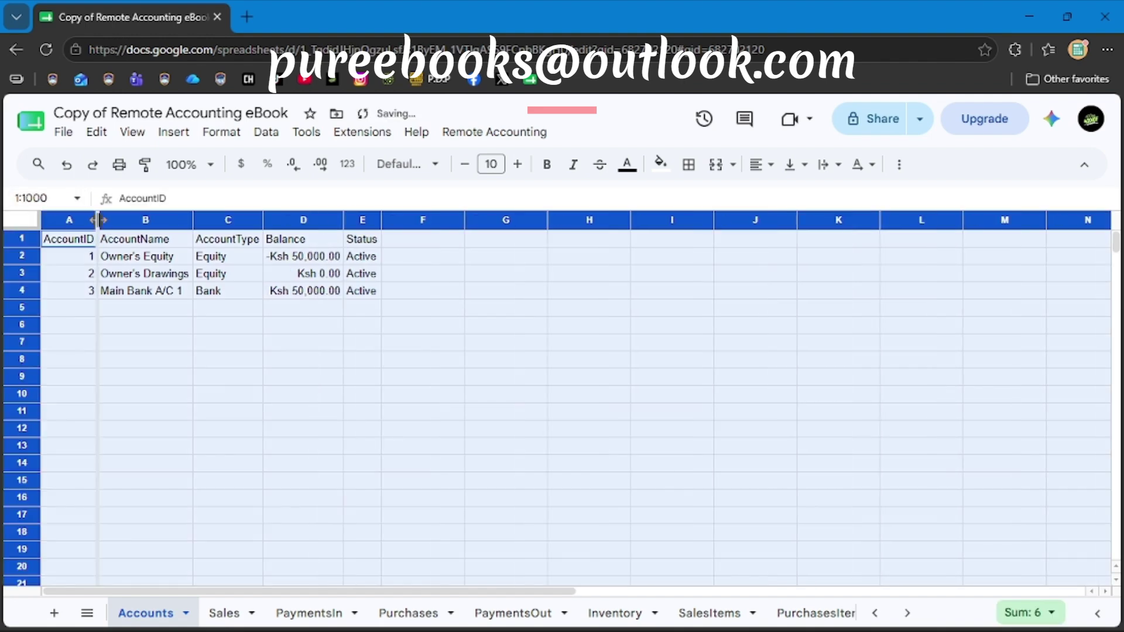
click(299, 497)
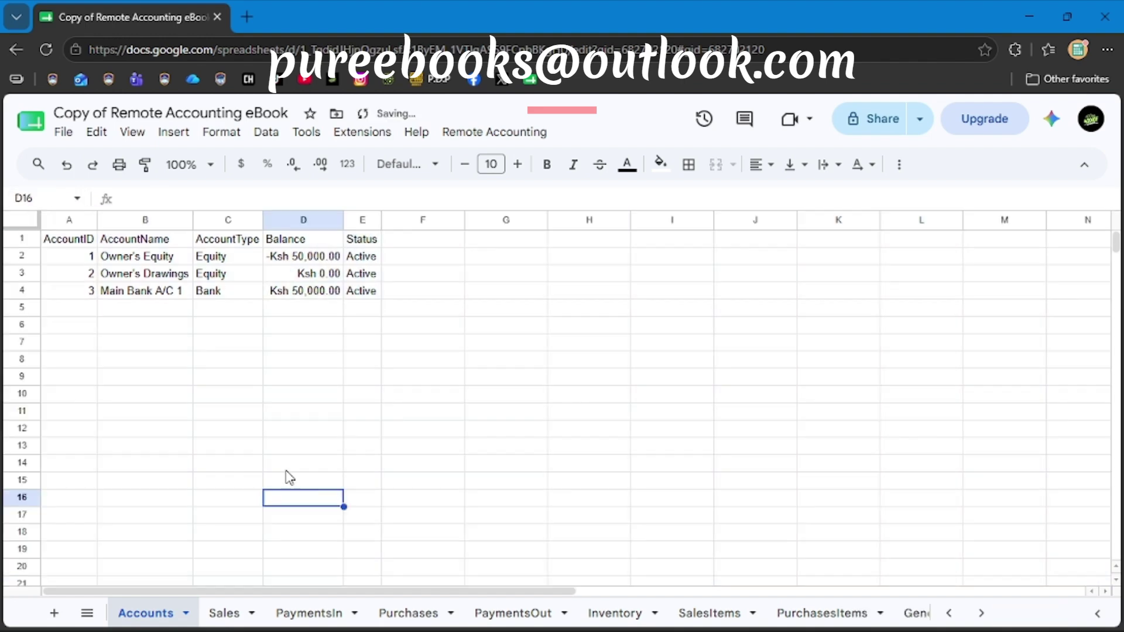
Check the Main Bank A/C 1 and Owner's Equity balances, then open the Remote Accounting menu.
click(275, 291)
key(ctrl+Up)
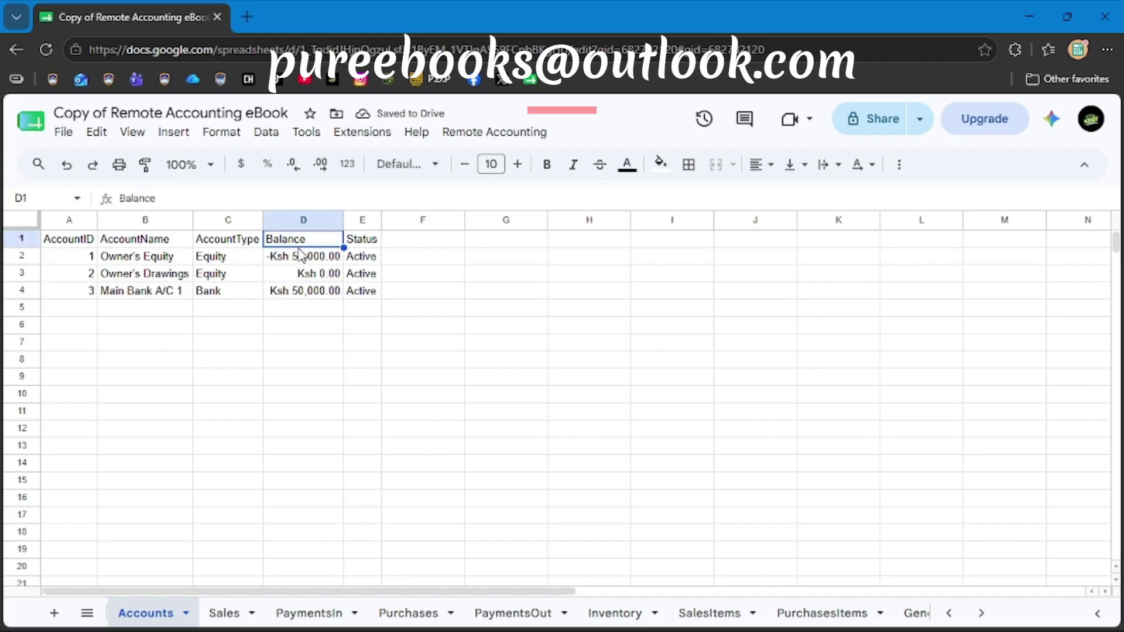
click(300, 258)
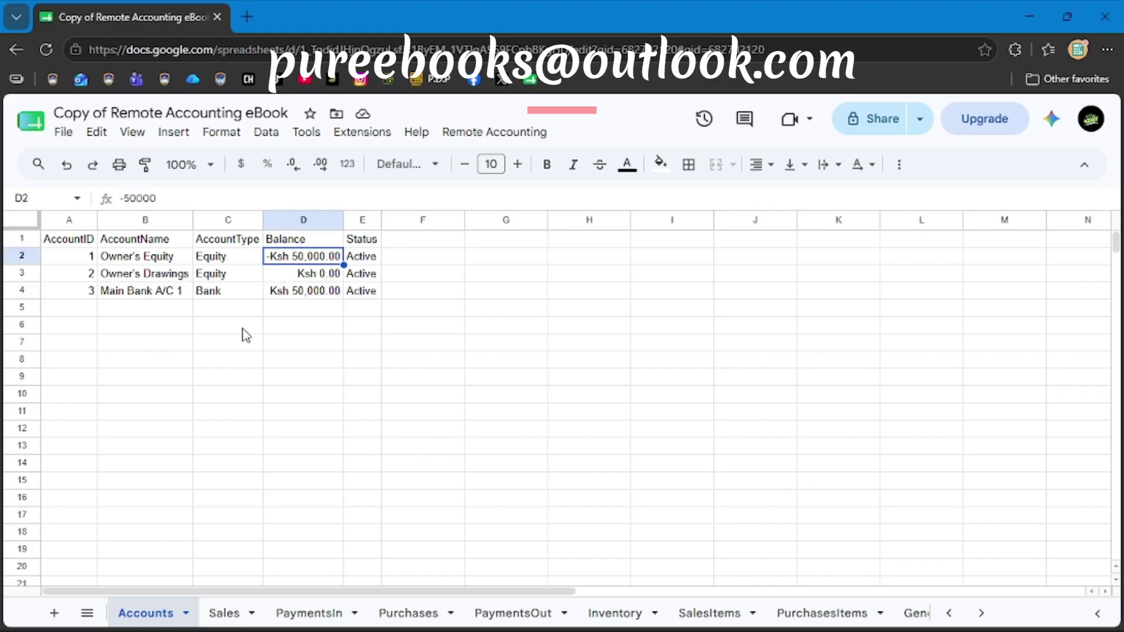
click(303, 402)
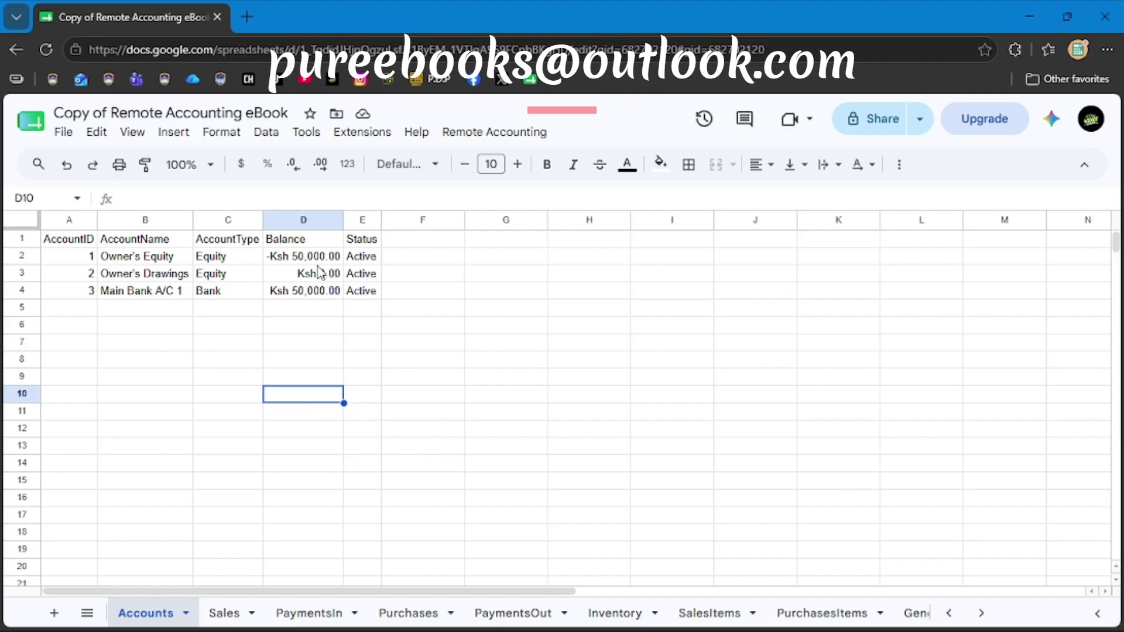
click(484, 136)
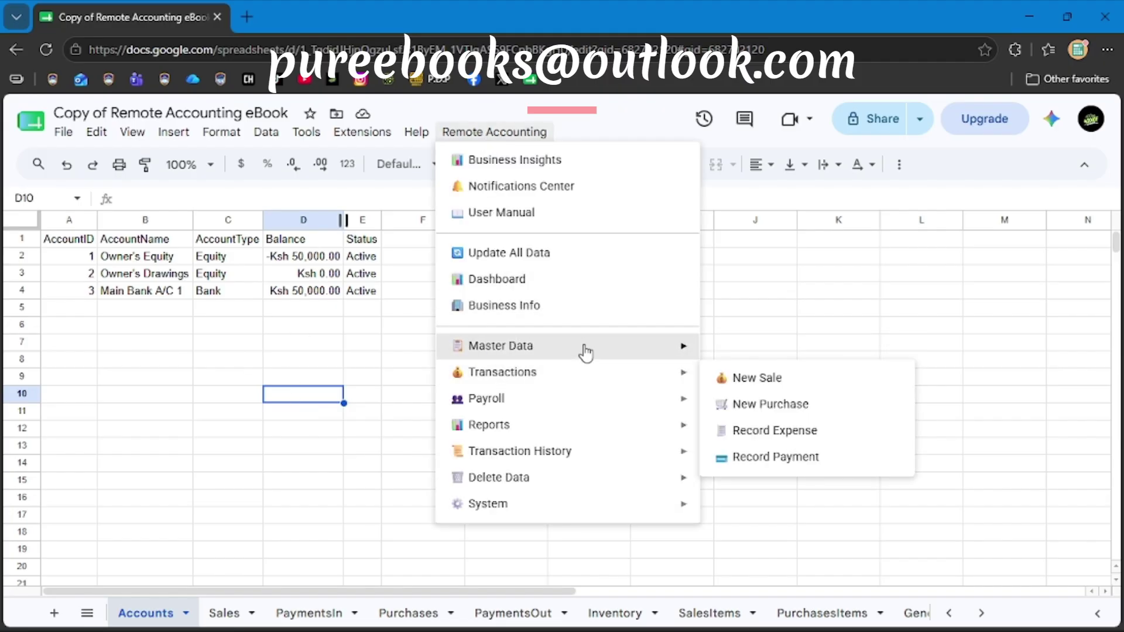
Create Mobile Money account 'Mpesa 1' with an 8000.00 opening balance via Master Data > Manage Accounts.
mouse_move(594, 353)
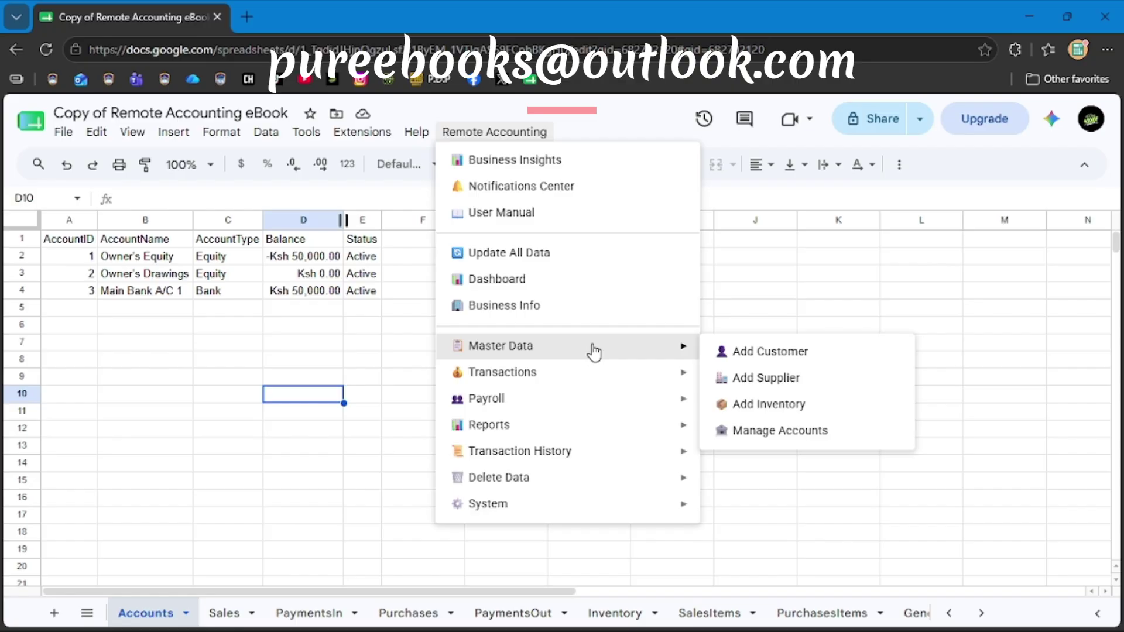
click(741, 432)
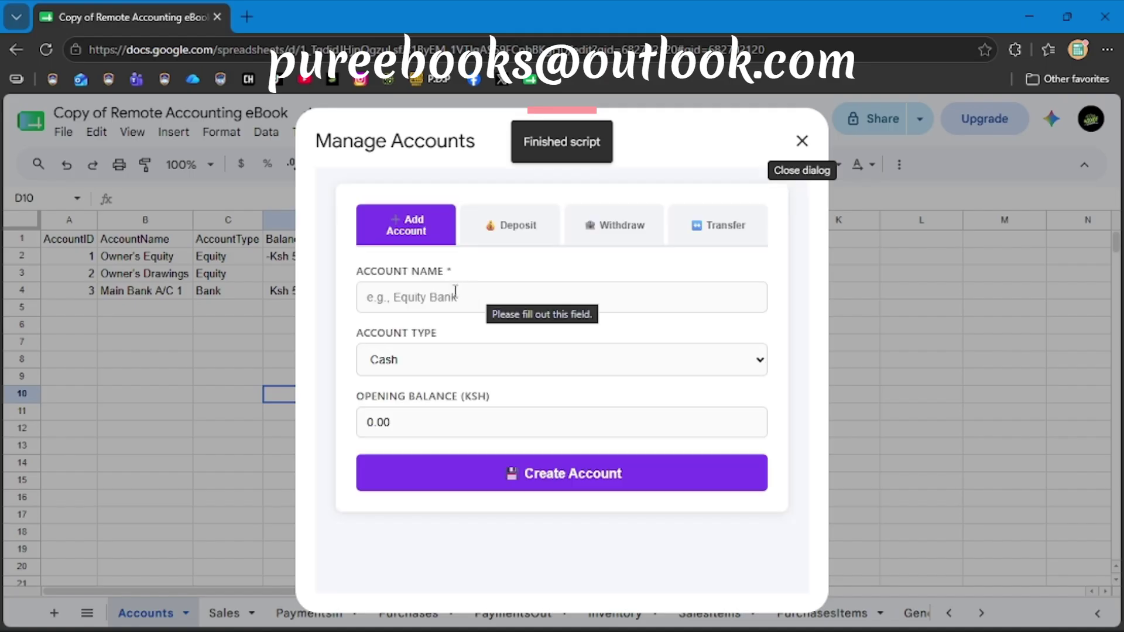
click(453, 295)
text(M)
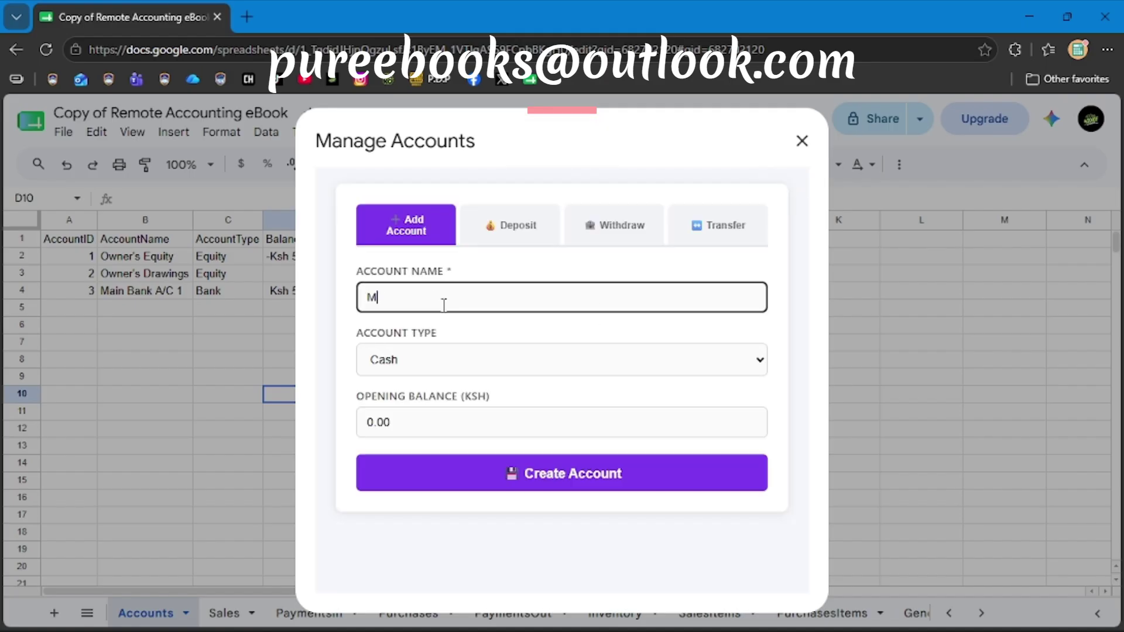
text(pesa 1)
click(428, 364)
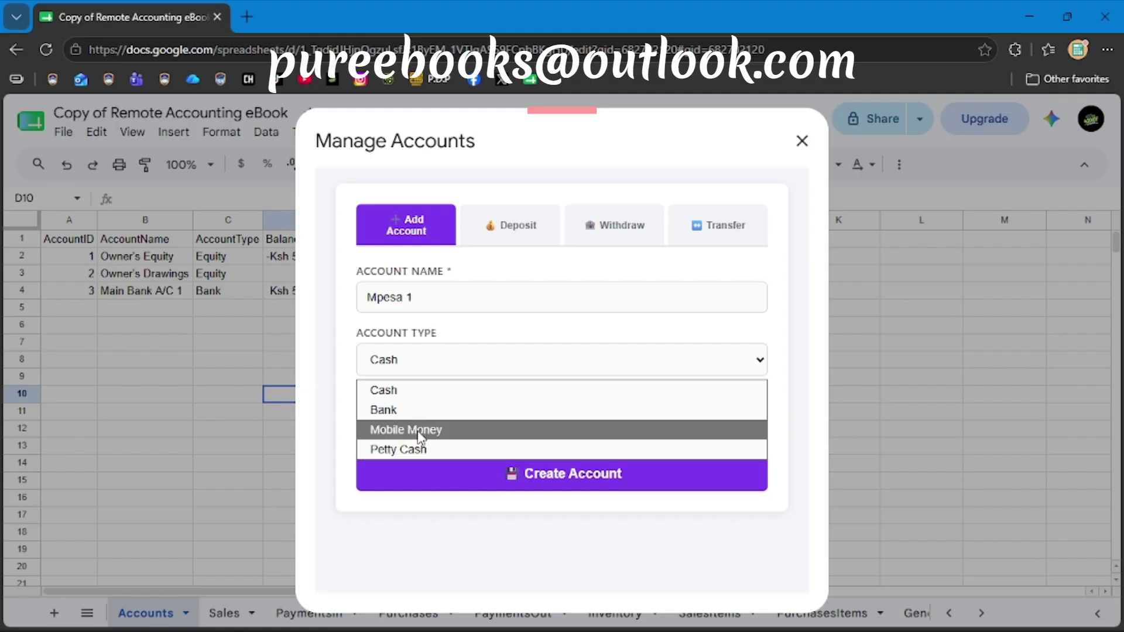
click(418, 431)
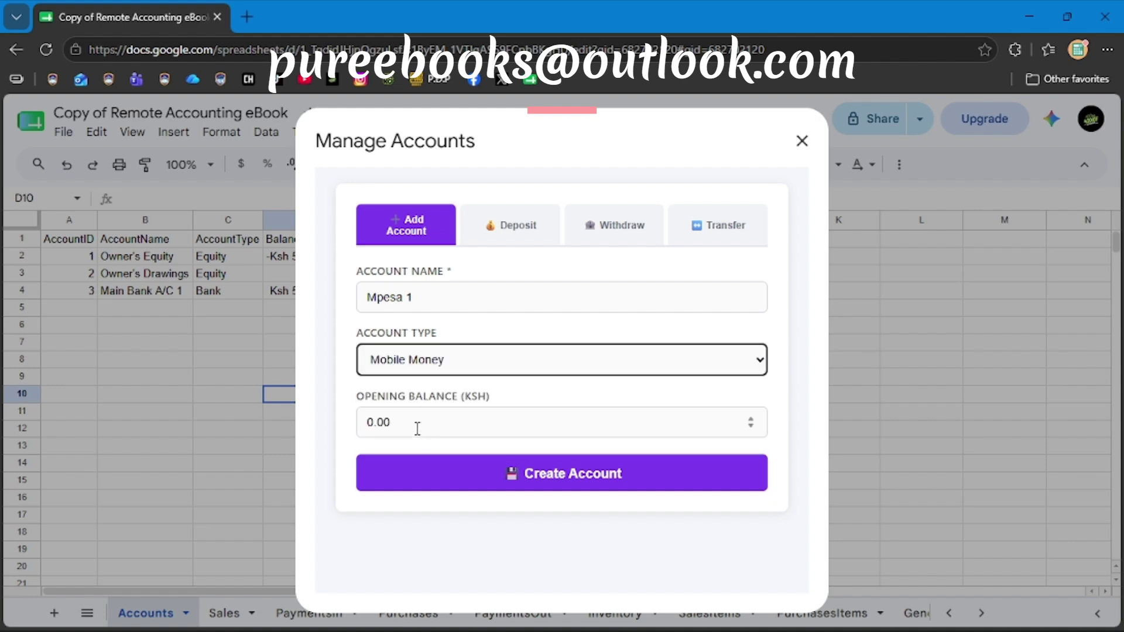
click(372, 427)
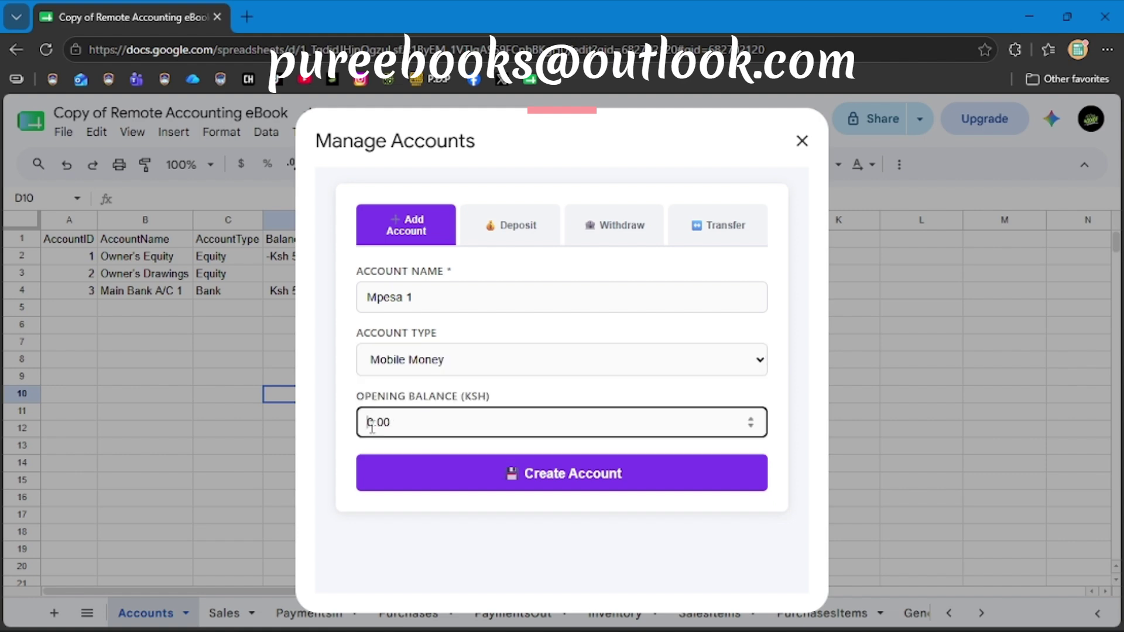
text(8000)
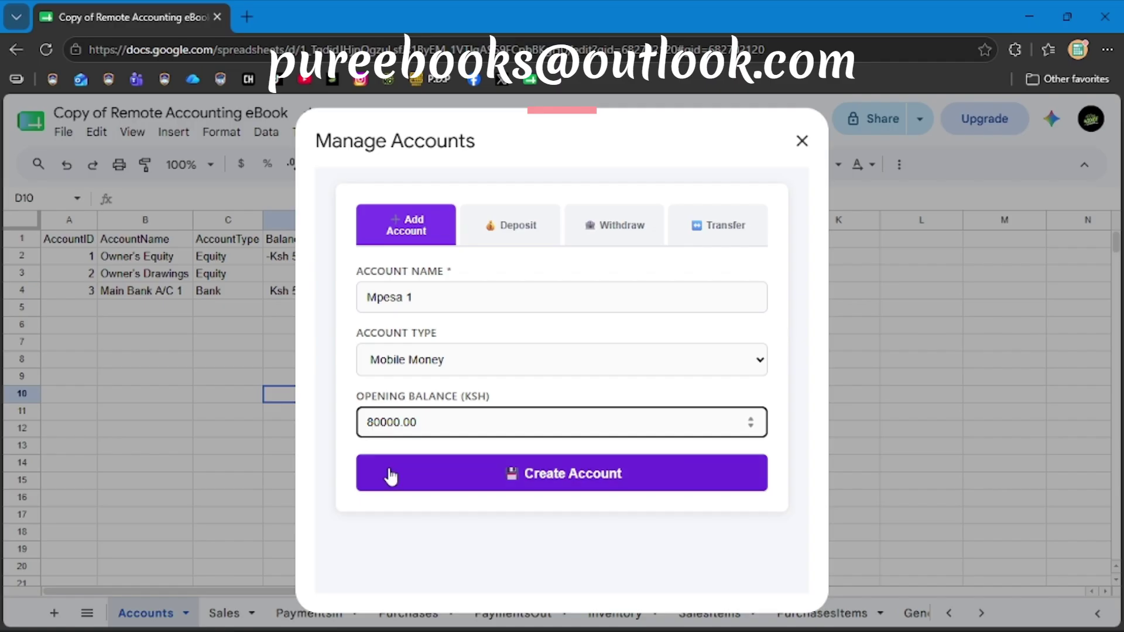
key(BackSpace)
click(455, 479)
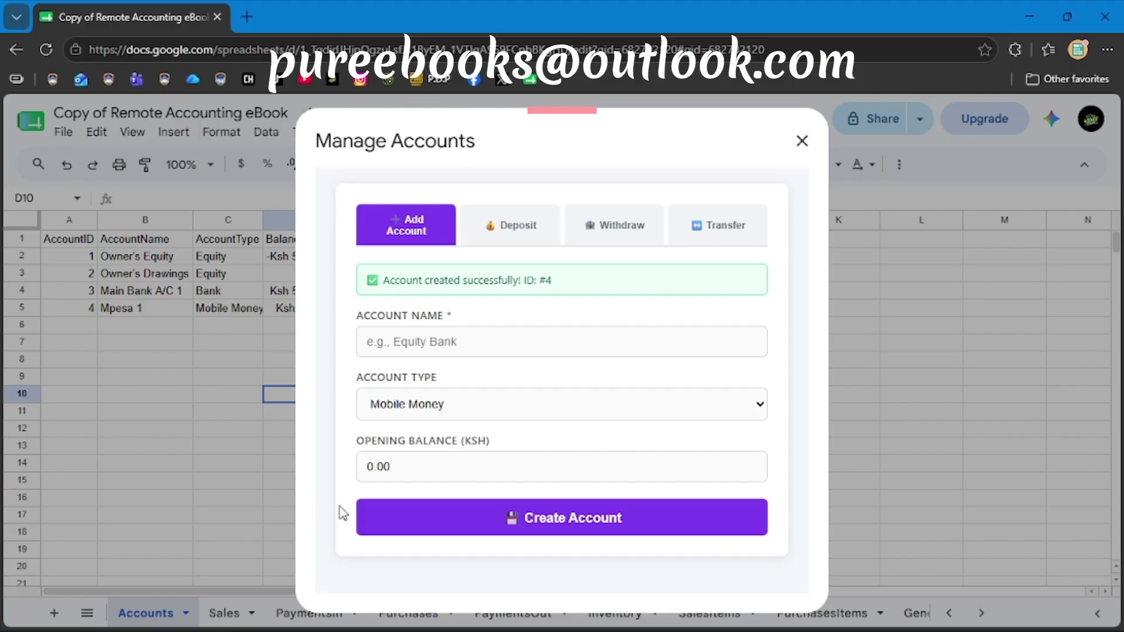
Enter 'Cash At Hand' as the new account name after the missing-name warning.
click(453, 532)
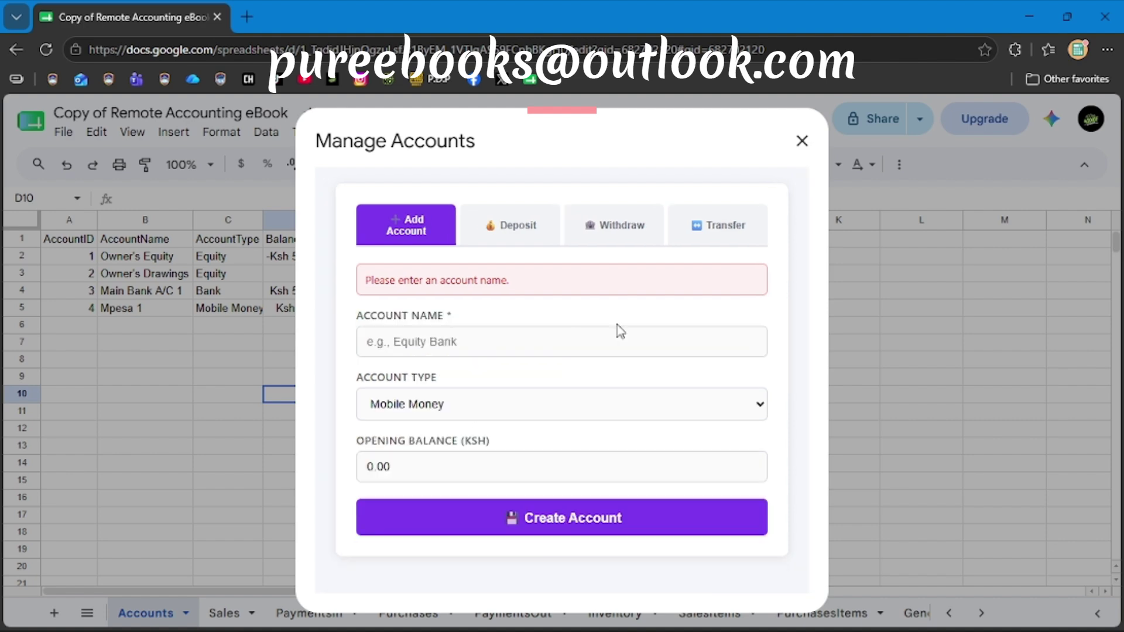
click(457, 339)
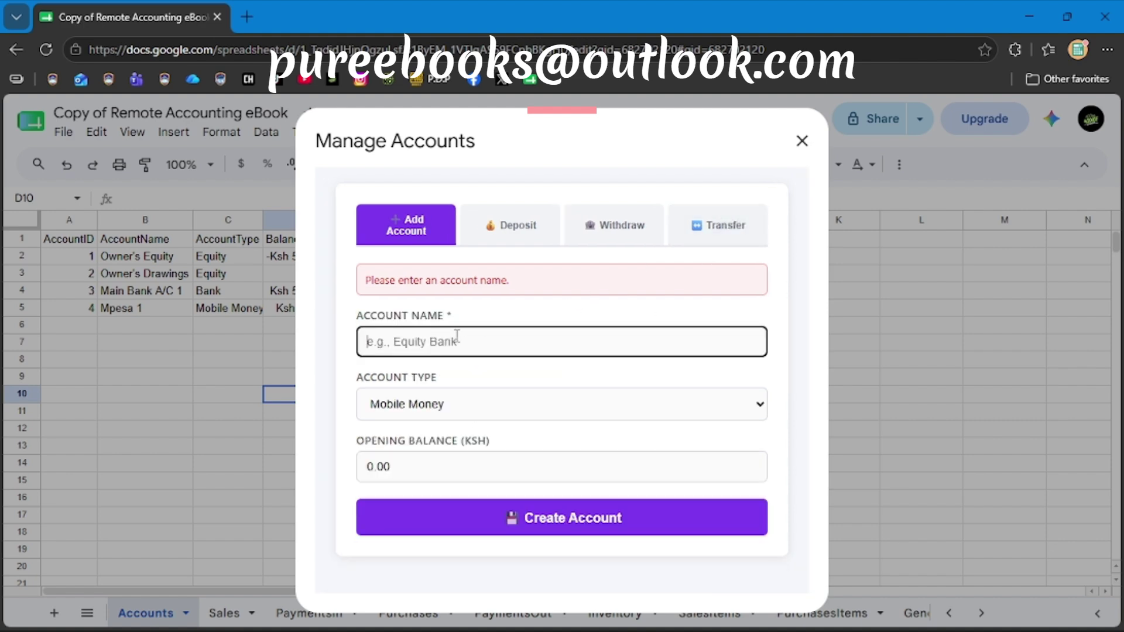
click(463, 402)
click(424, 439)
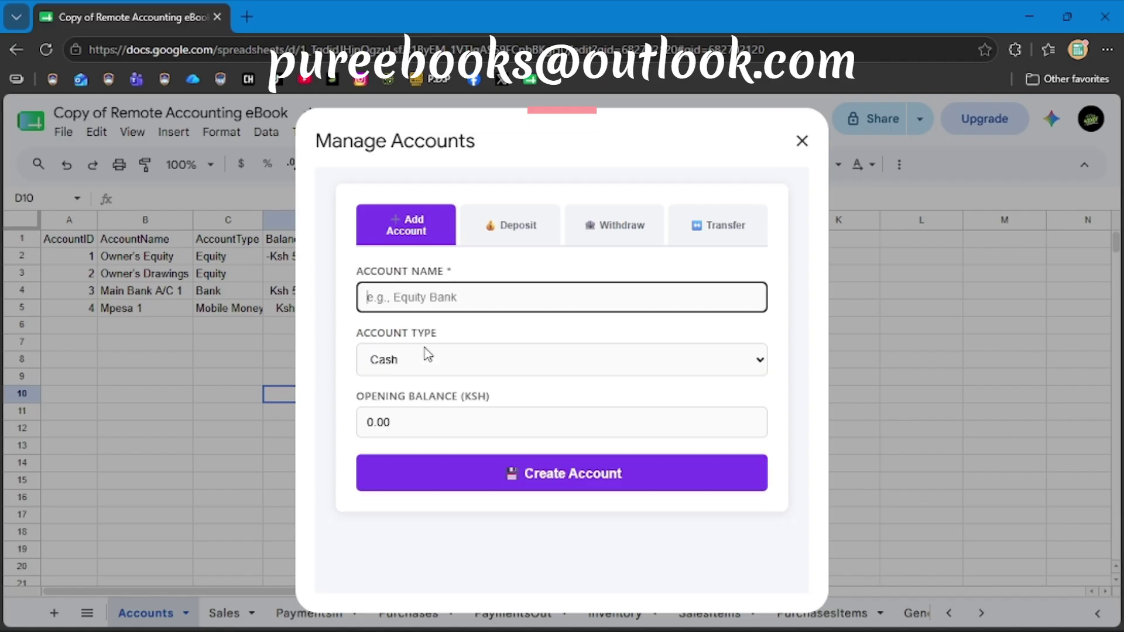
text(Petty)
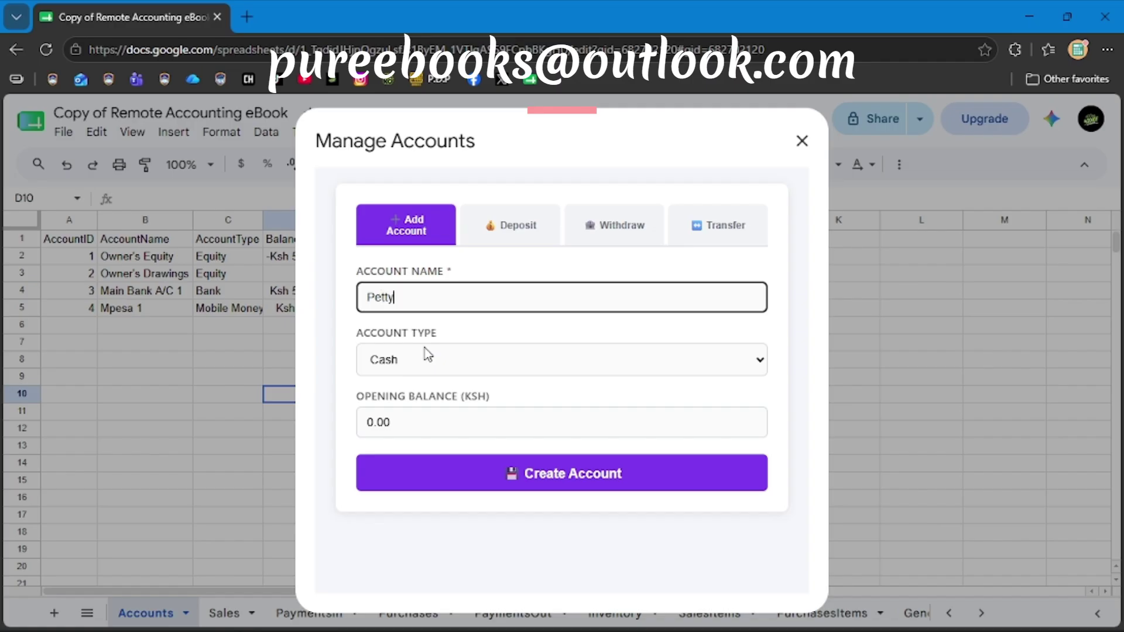
text( C)
key(BackSpace)
key(BackSpace)
key(BackSpace)
key(BackSpace)
key(BackSpace)
key(BackSpace)
text(At Hand)
Create it as a Petty Cash account with Ksh 0.00, then close the account manager.
click(446, 360)
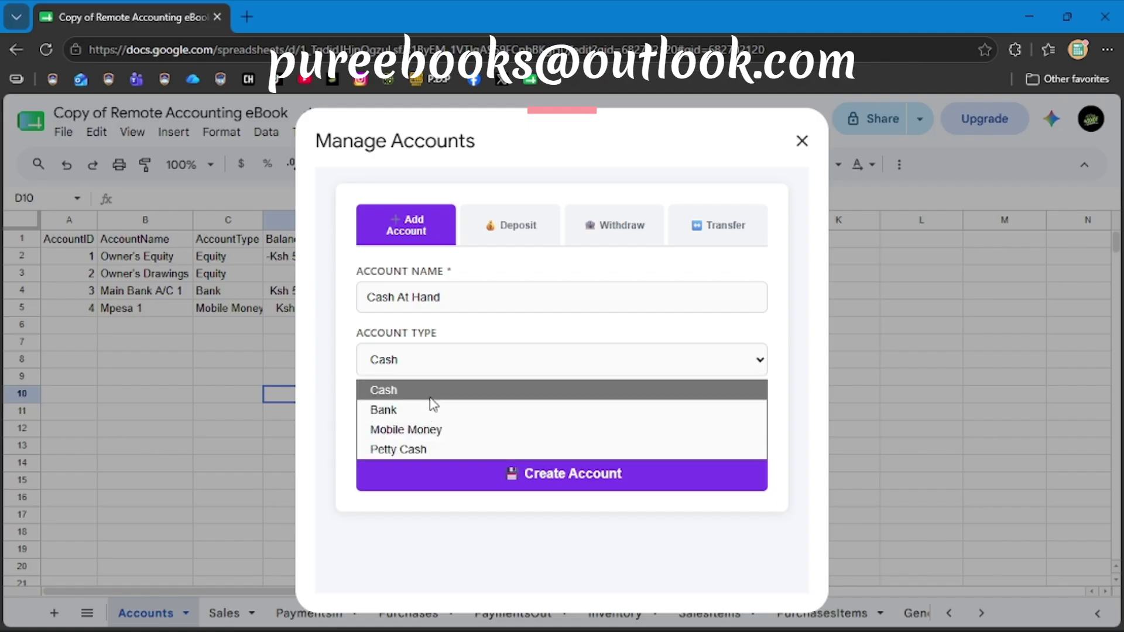
click(433, 449)
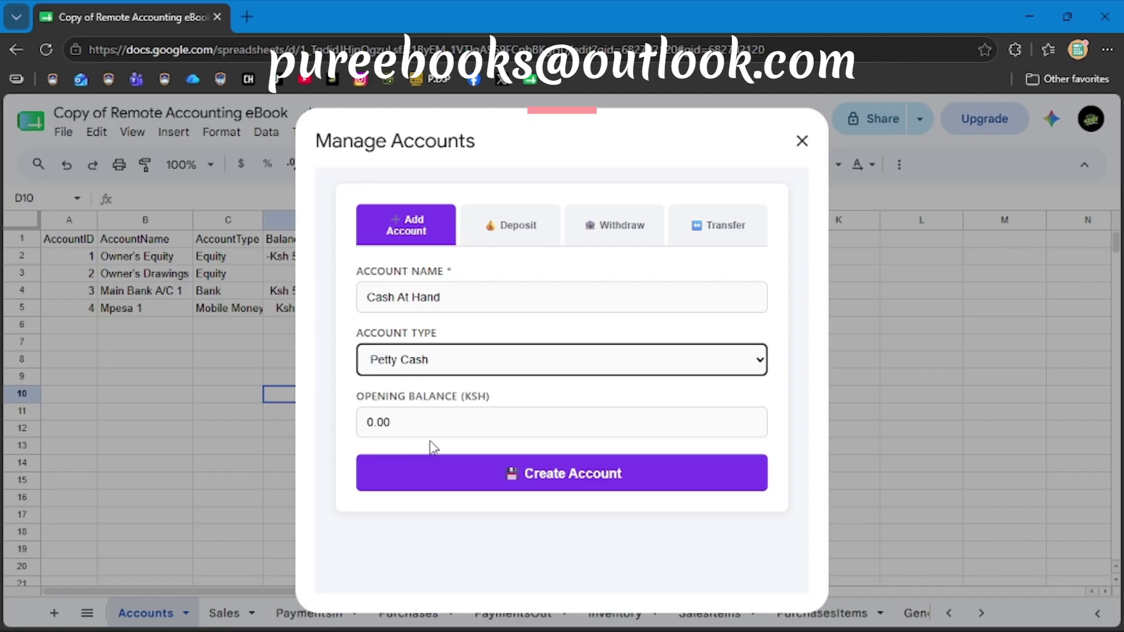
click(520, 477)
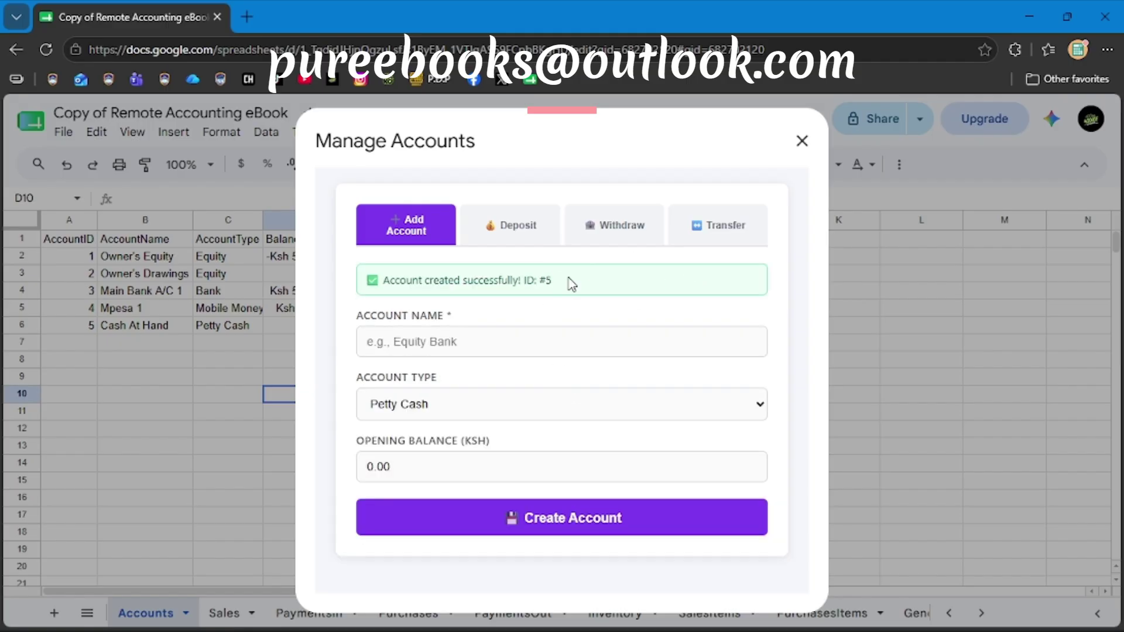
click(803, 141)
click(538, 328)
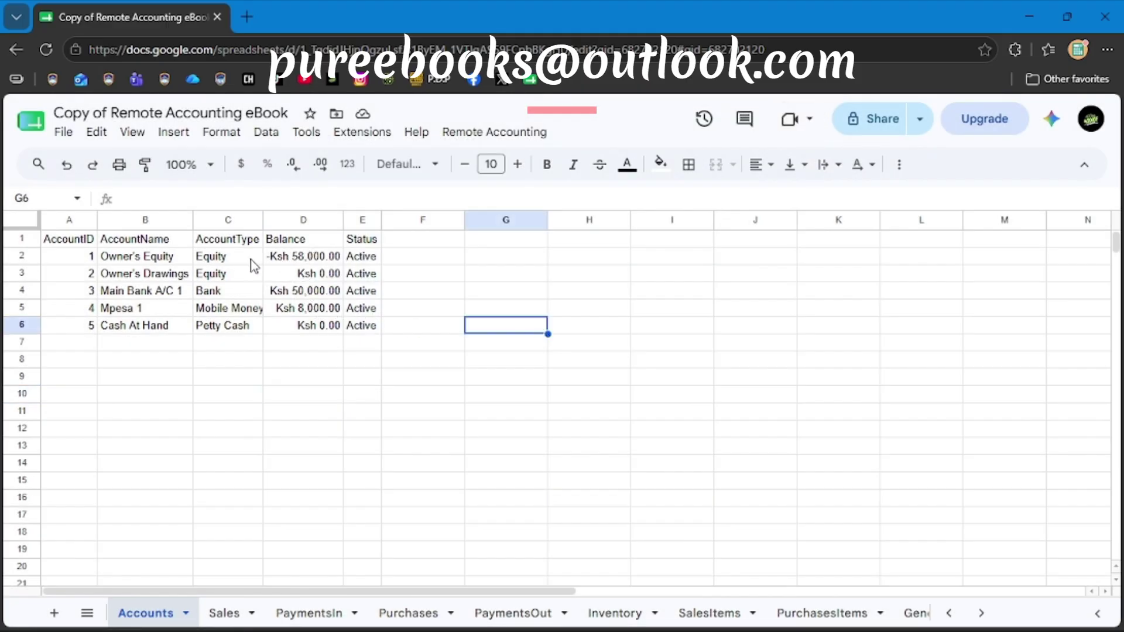
click(294, 262)
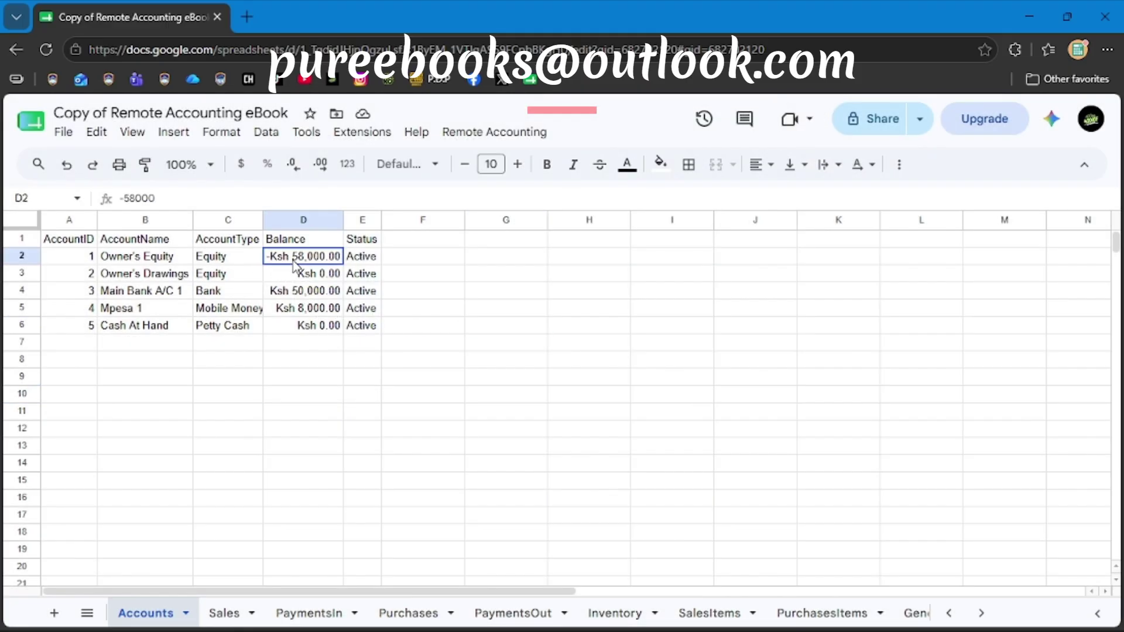
click(296, 294)
click(288, 311)
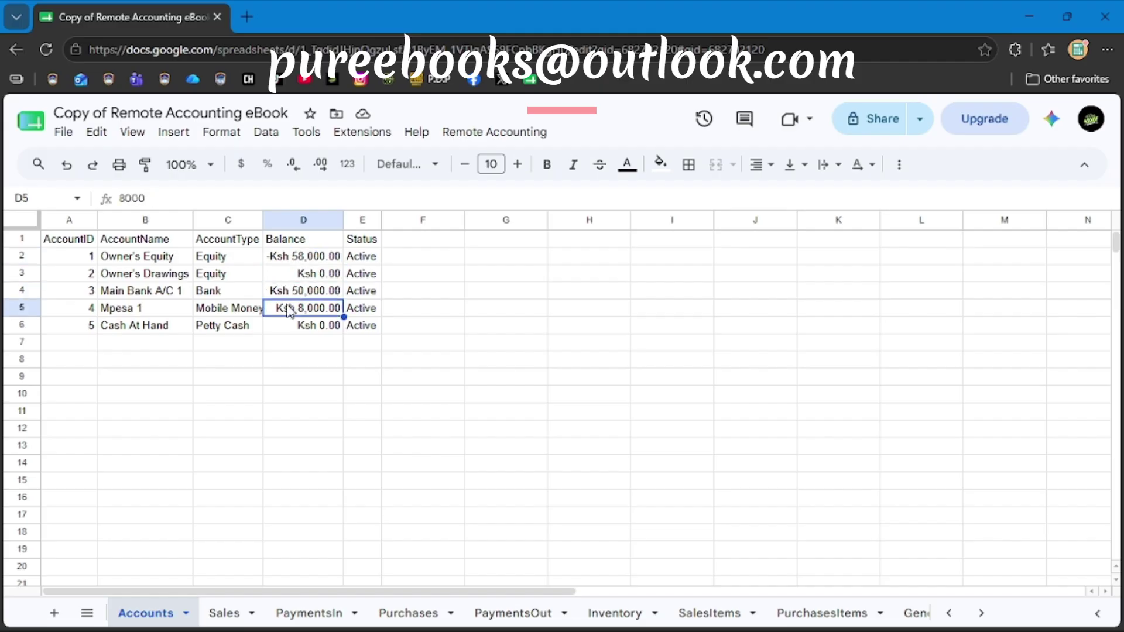
click(365, 434)
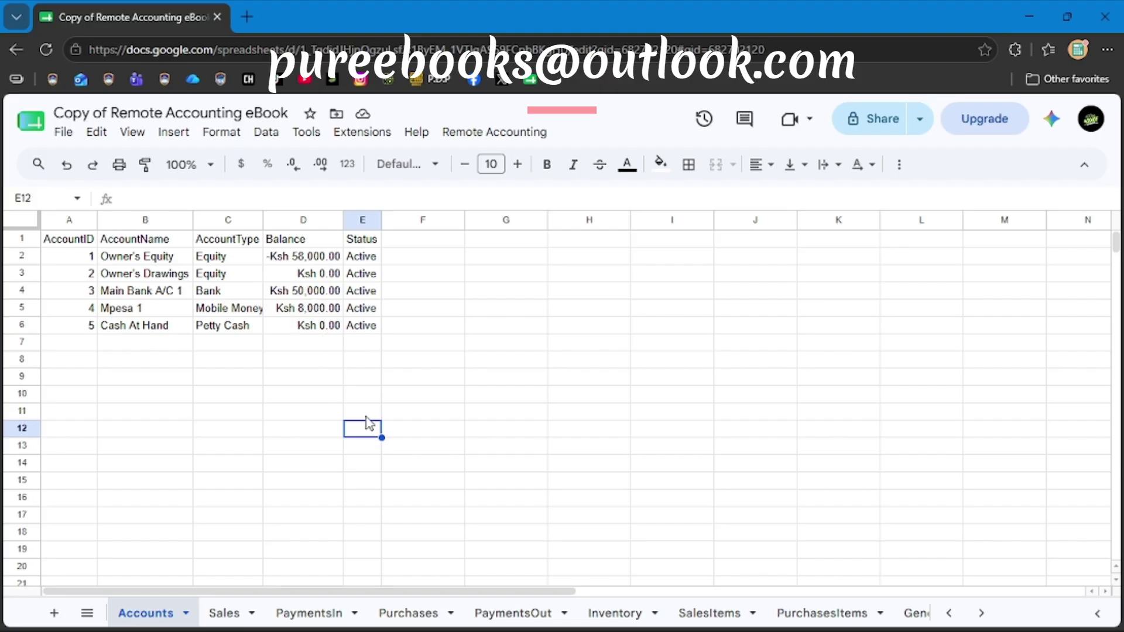
Start a new purchase invoice from Remote Accounting > Transactions > New Purchase.
click(478, 133)
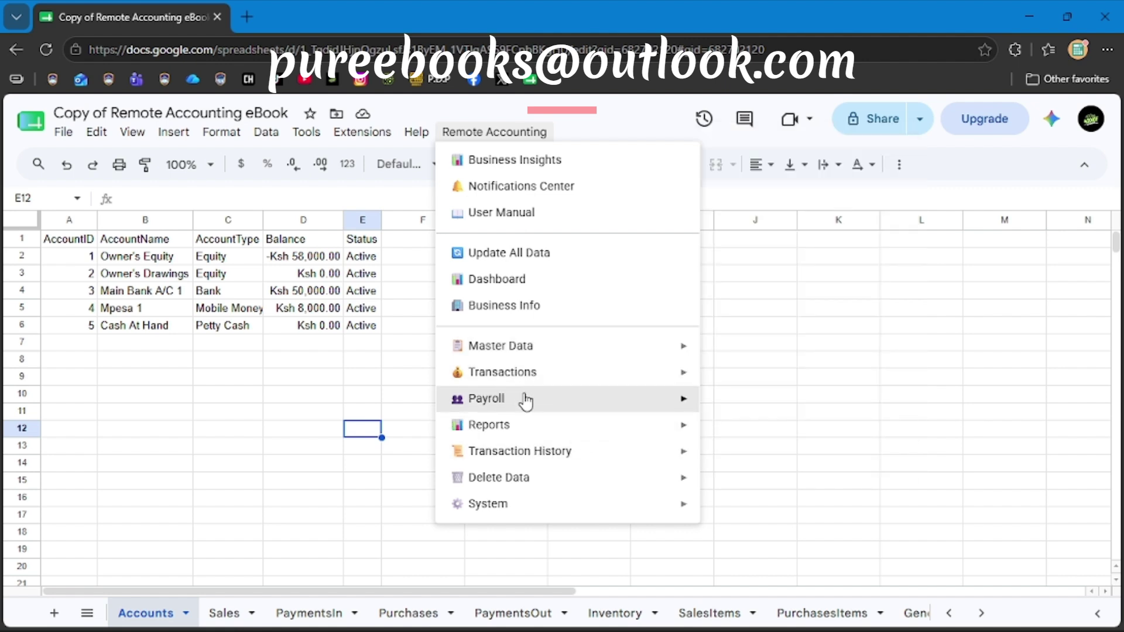
mouse_move(595, 404)
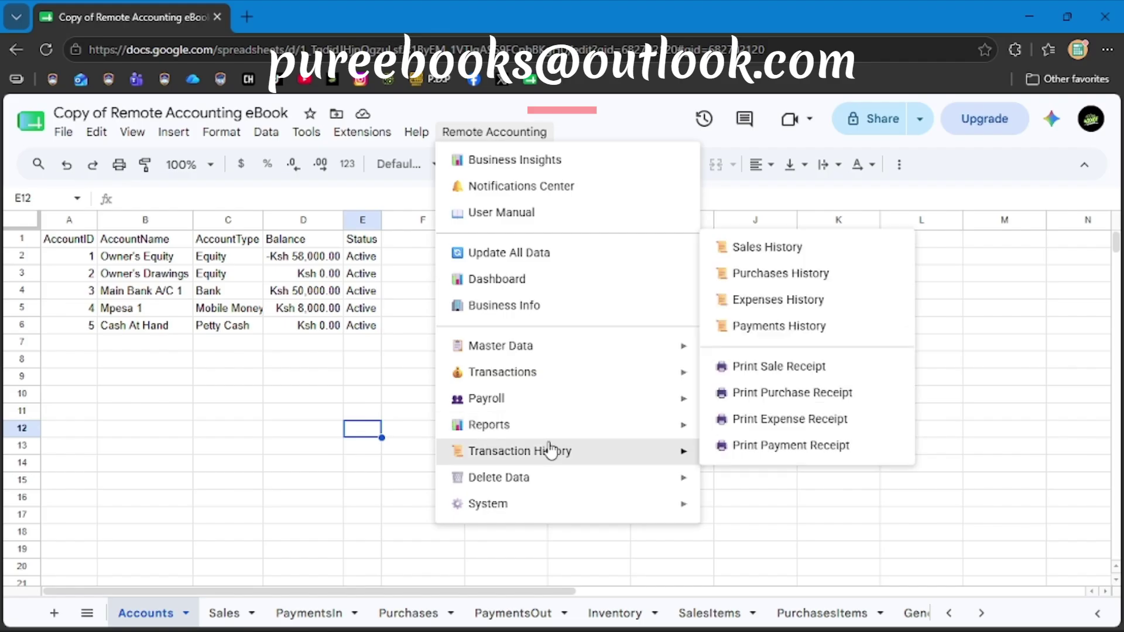
mouse_move(536, 377)
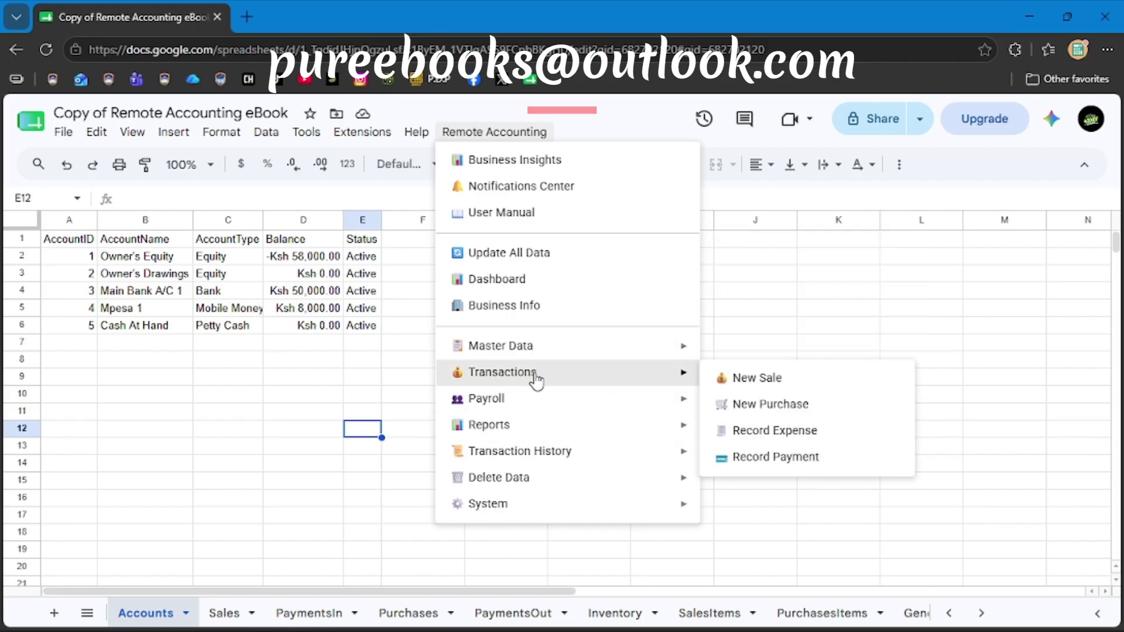
click(754, 405)
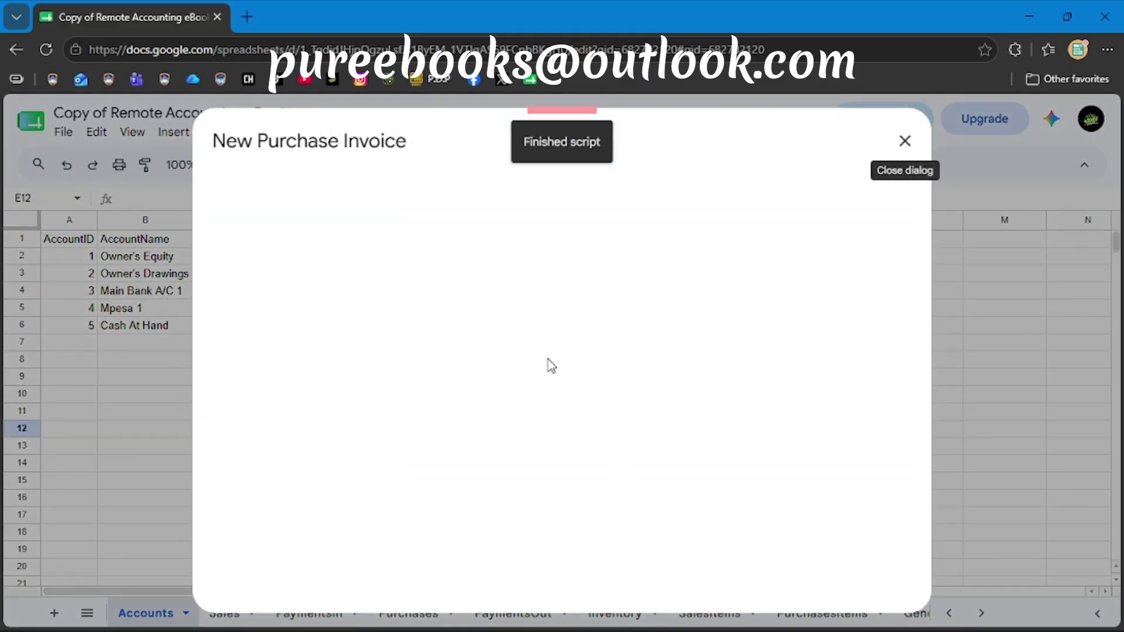
scroll(615, 349, down, 6)
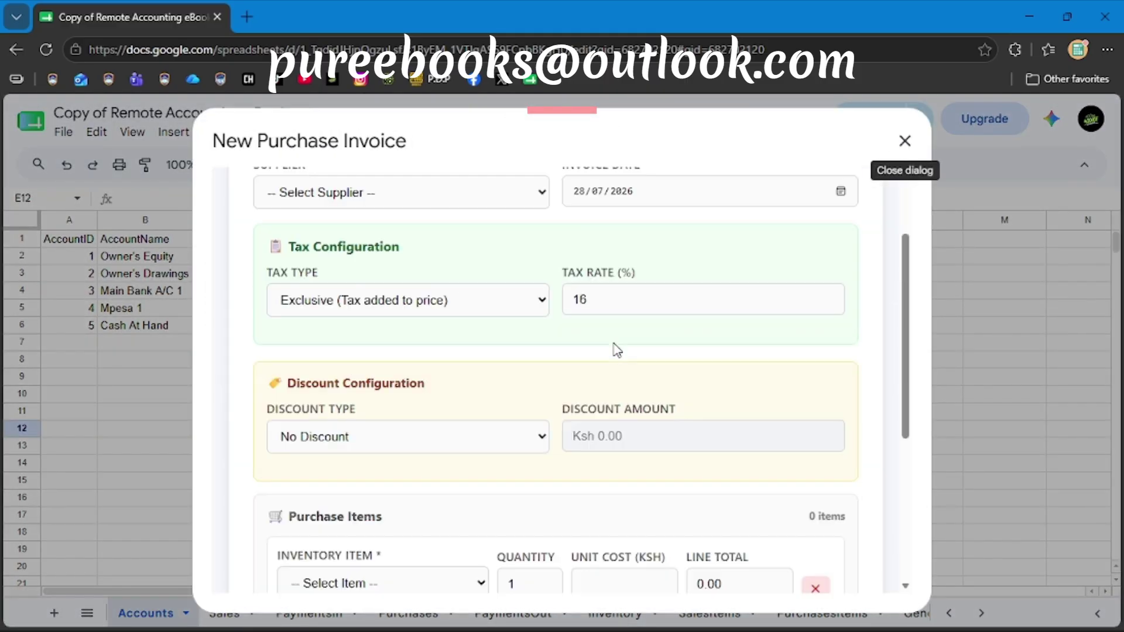
scroll(618, 350, up, 6)
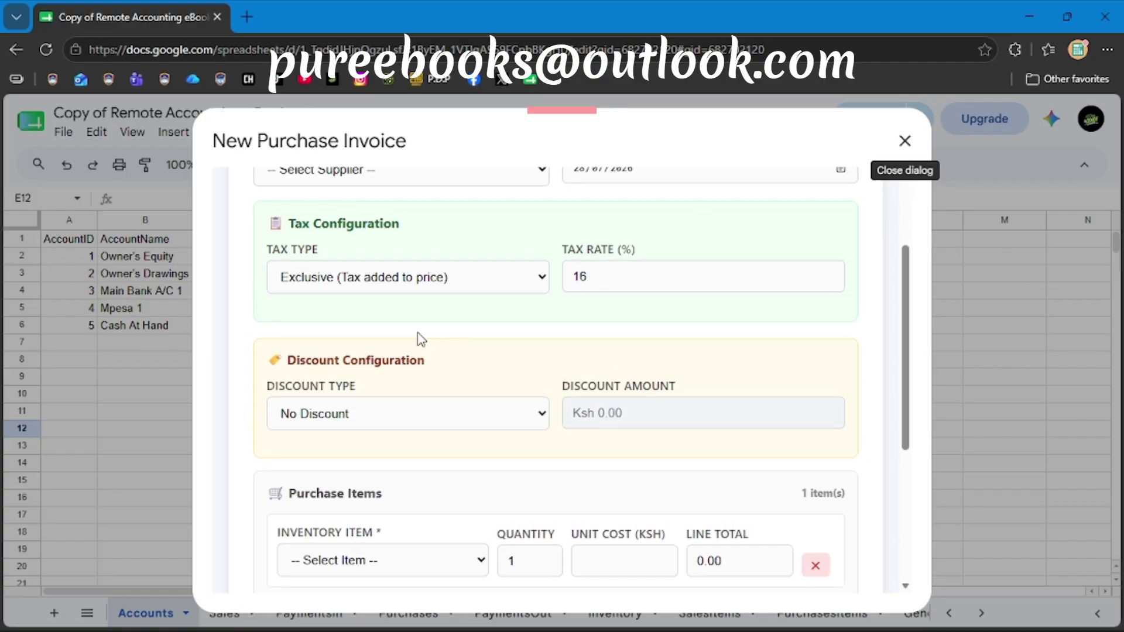
Set the supplier to Suppliers One and keep the invoice date 28/07/2026.
click(331, 303)
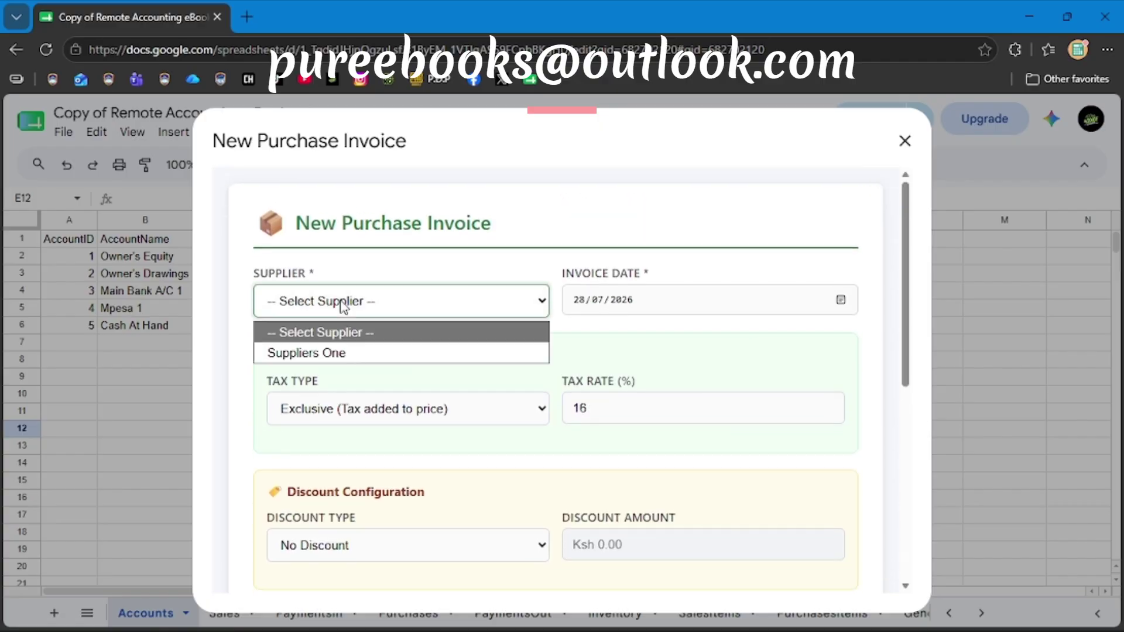
click(329, 354)
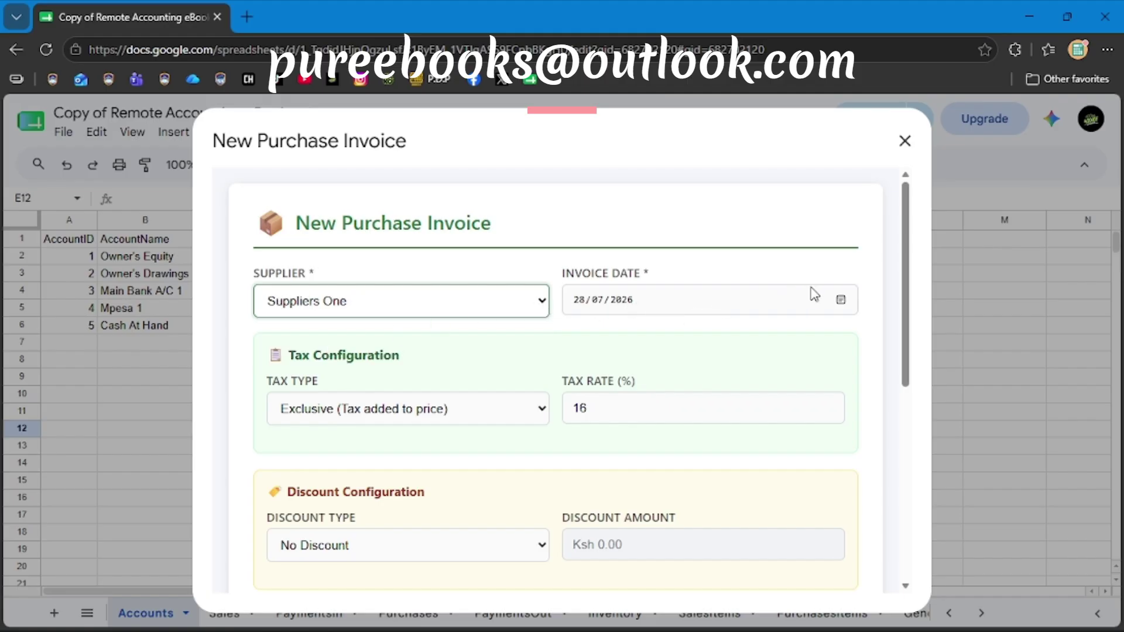
click(842, 300)
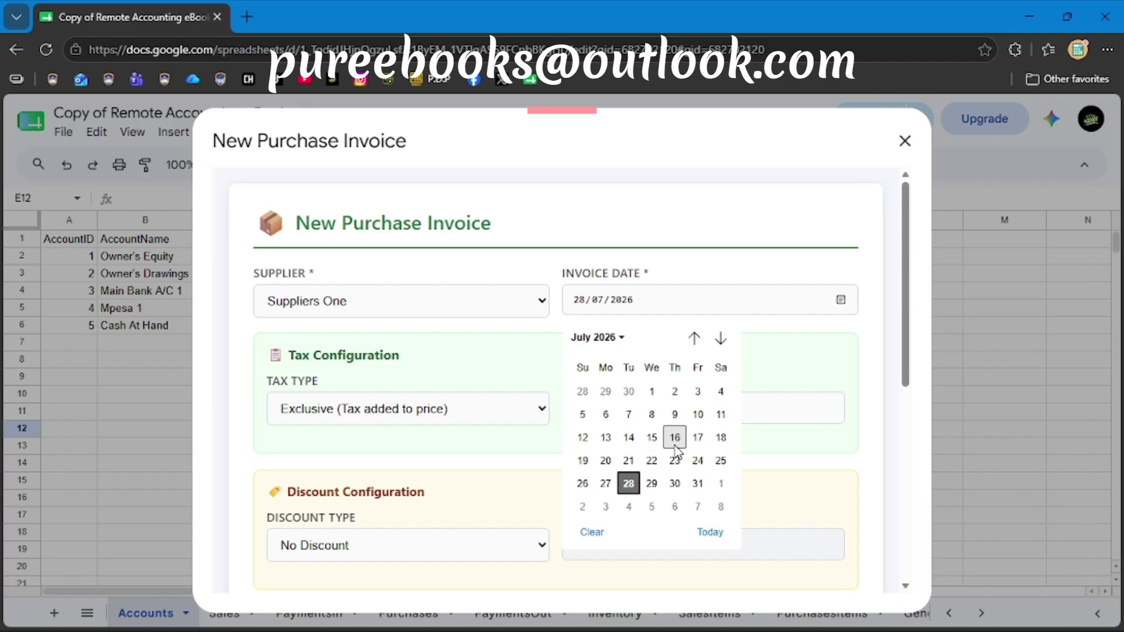
click(630, 484)
scroll(614, 439, down, 2)
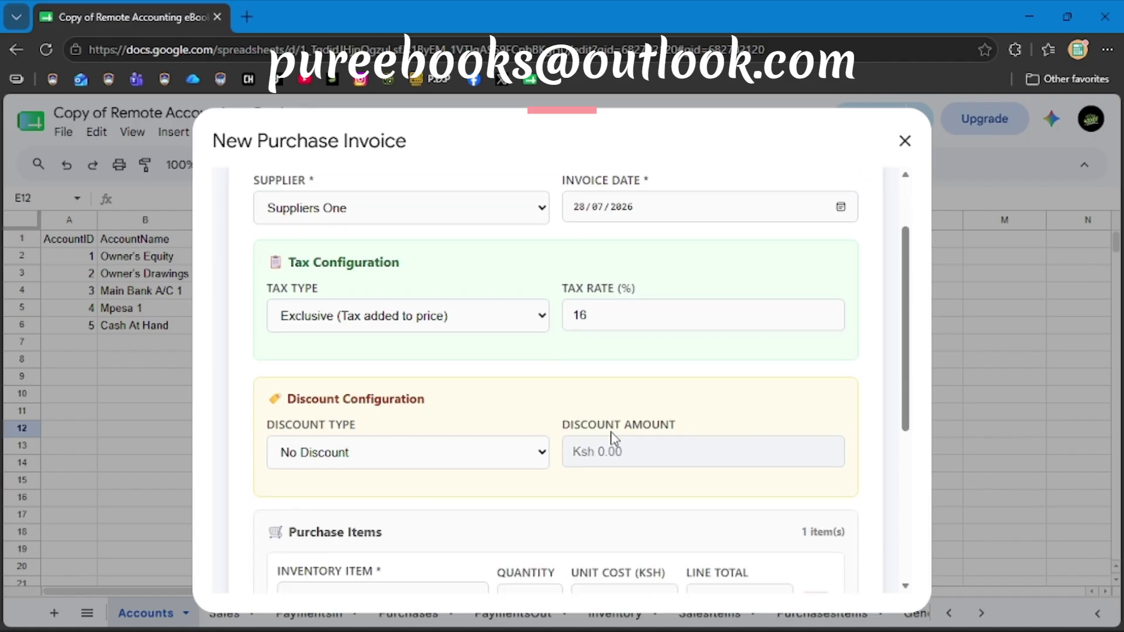
Set the tax rate to 16% and make the tax inclusive.
click(481, 298)
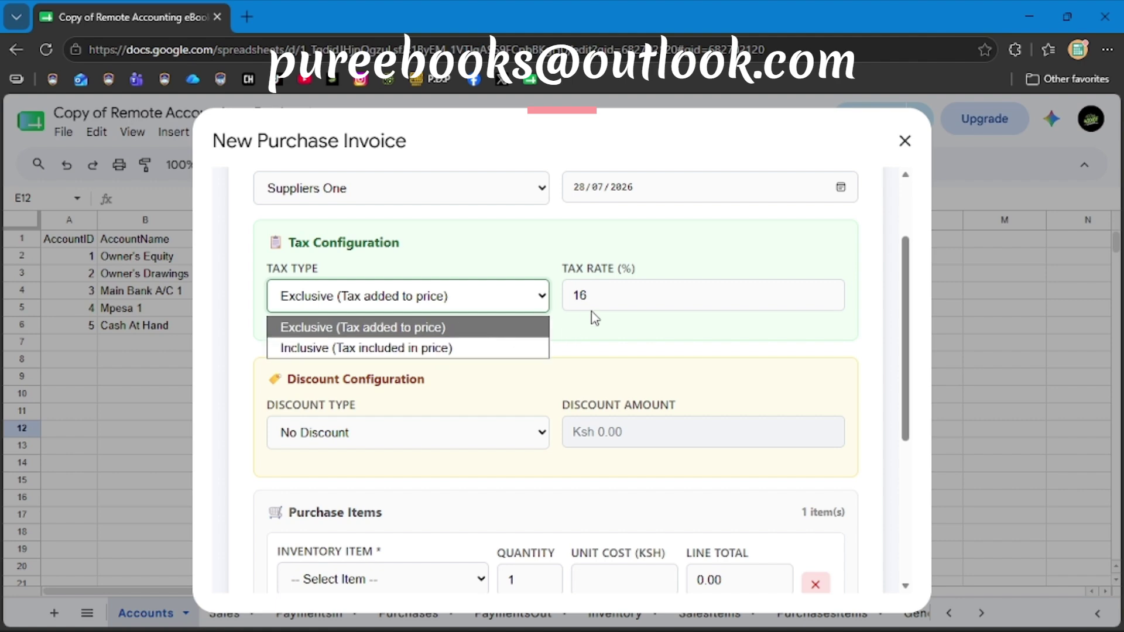
click(621, 300)
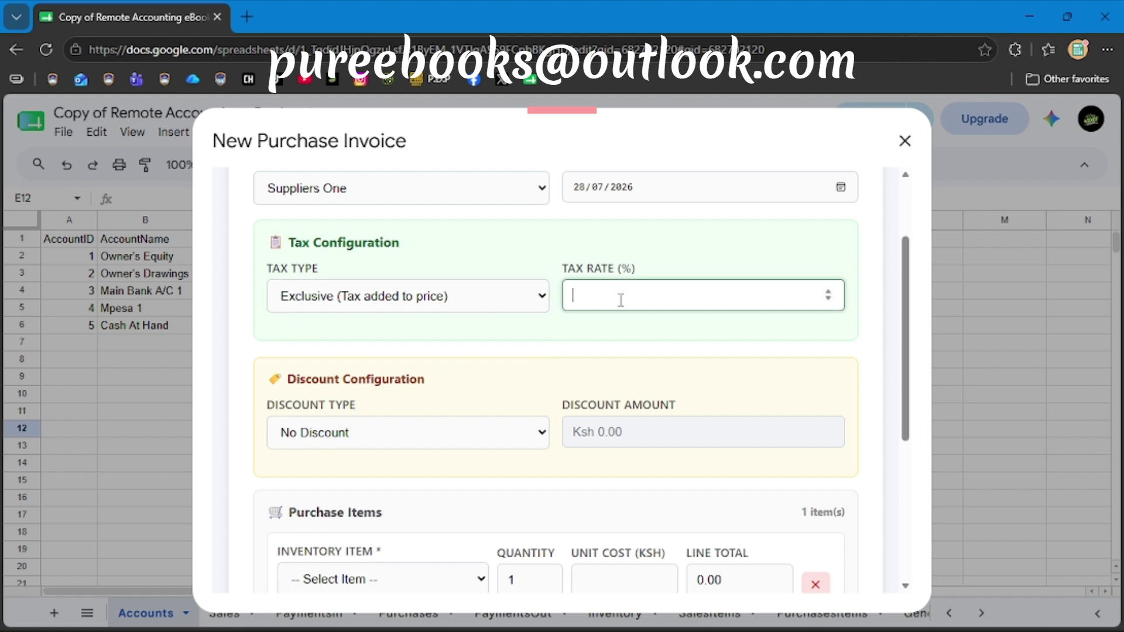
text(08)
key(BackSpace)
key(BackSpace)
text(16)
click(535, 334)
click(499, 307)
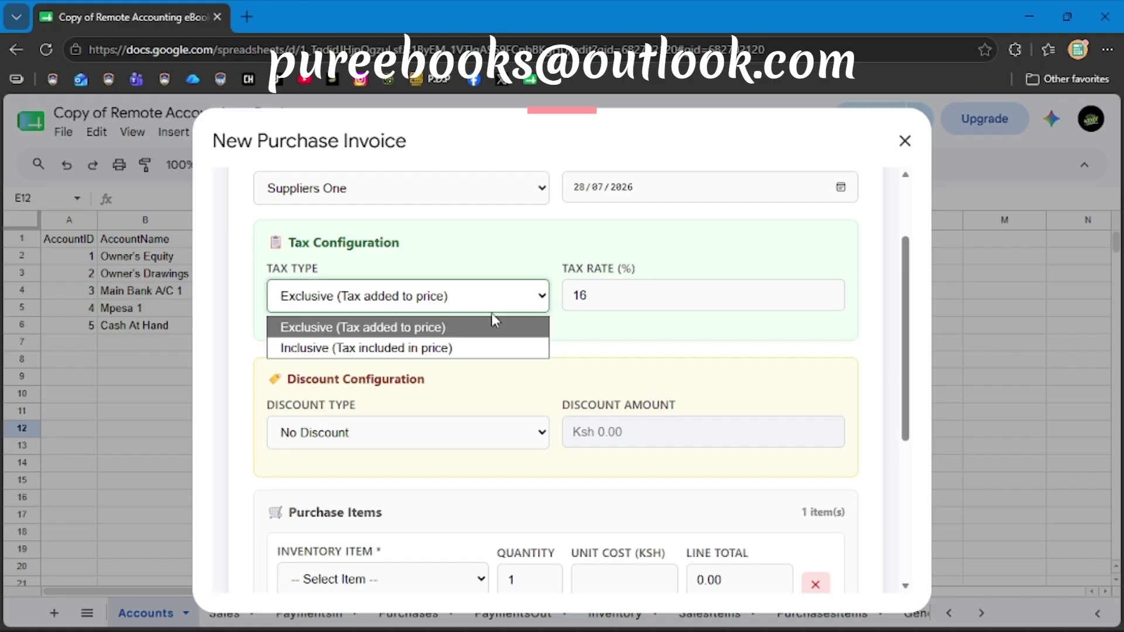
click(471, 349)
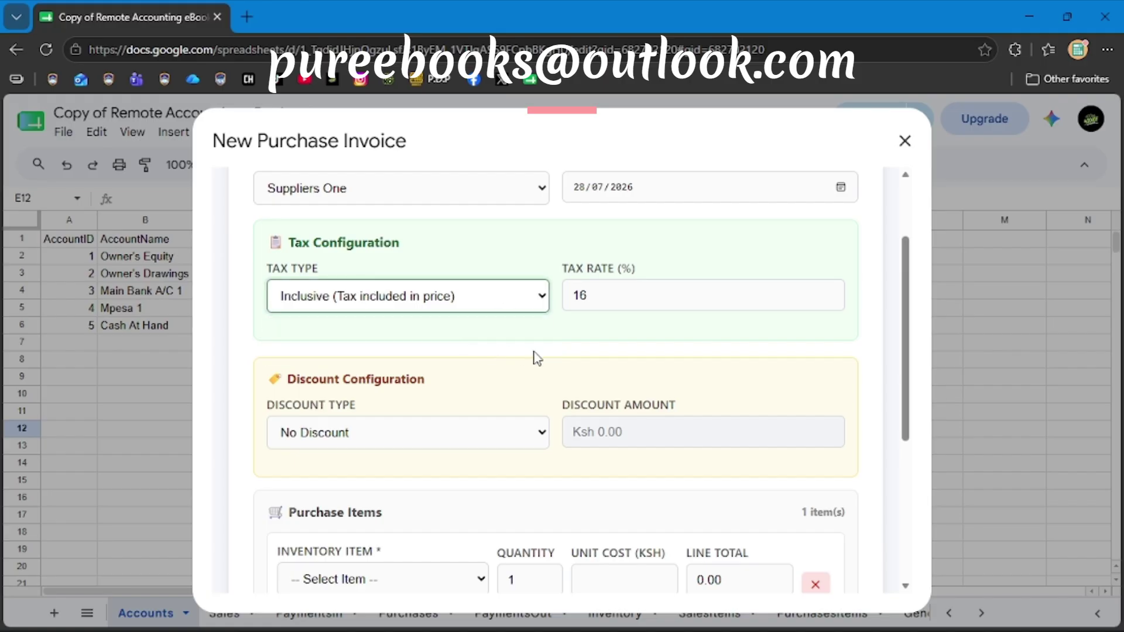
scroll(533, 357, down, 3)
Try the Amount and Percentage discount types, leaving the invoice with no discount.
click(398, 274)
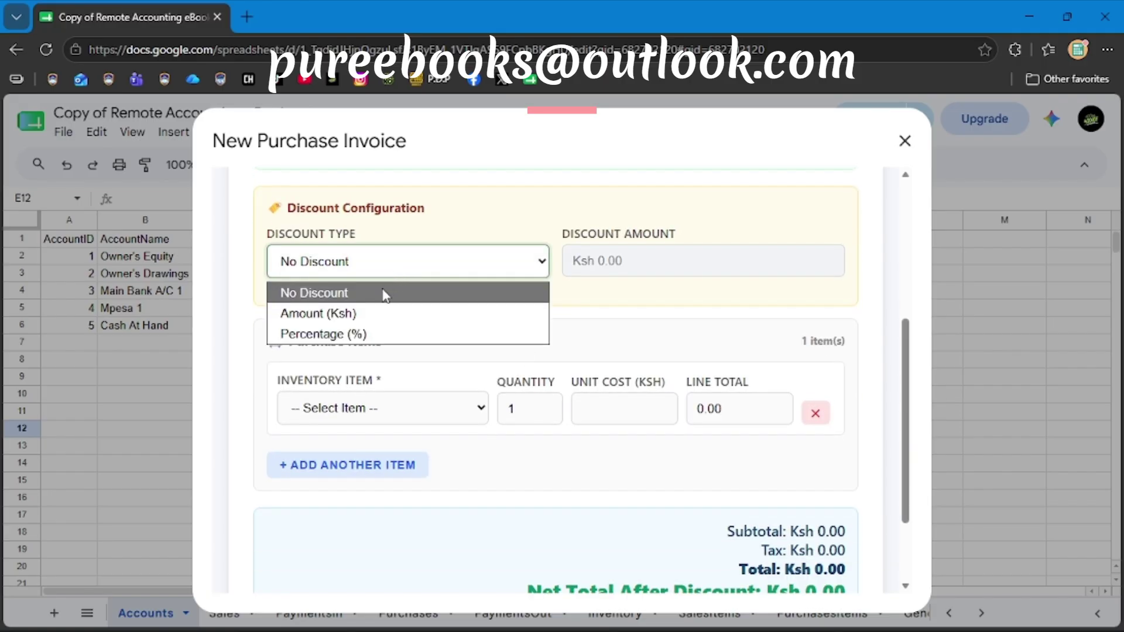
click(364, 315)
click(377, 268)
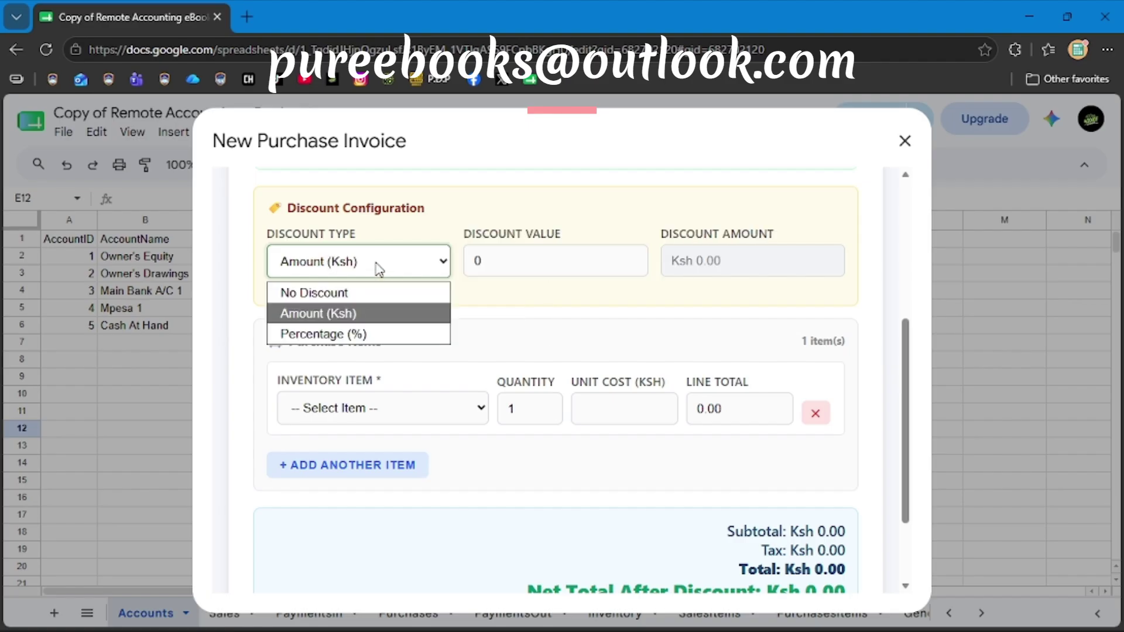
click(343, 347)
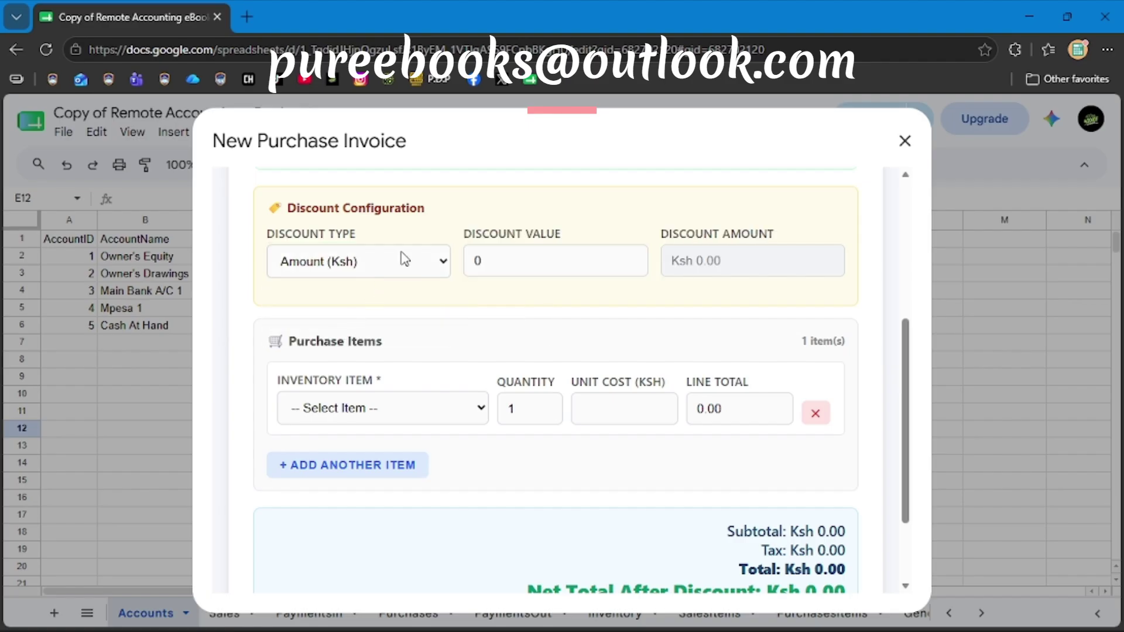
click(404, 259)
click(331, 345)
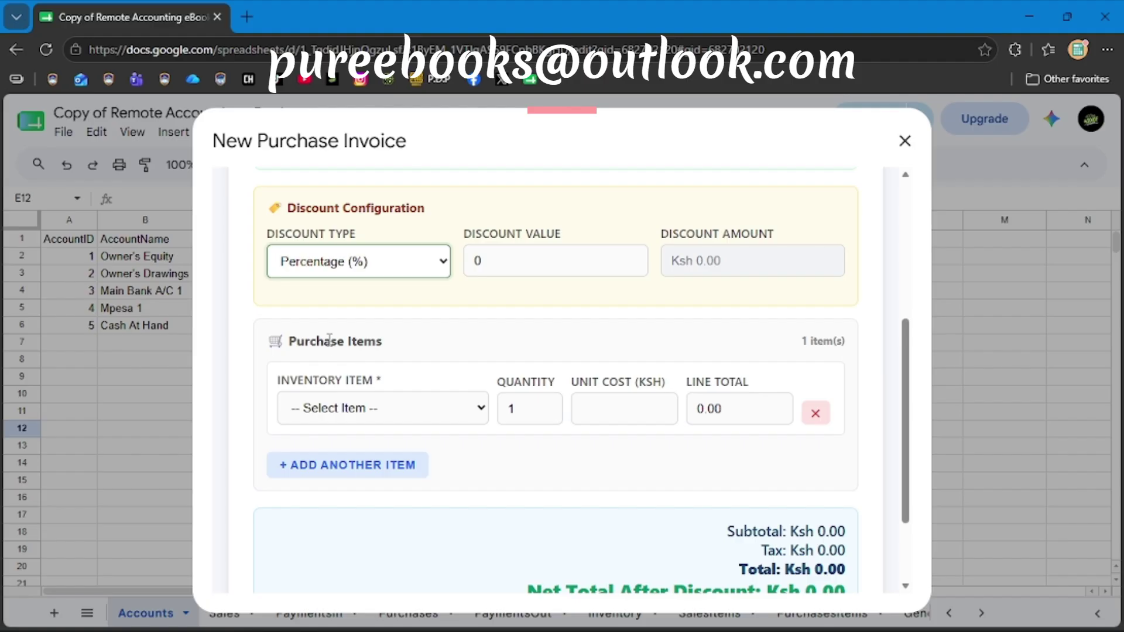
click(389, 265)
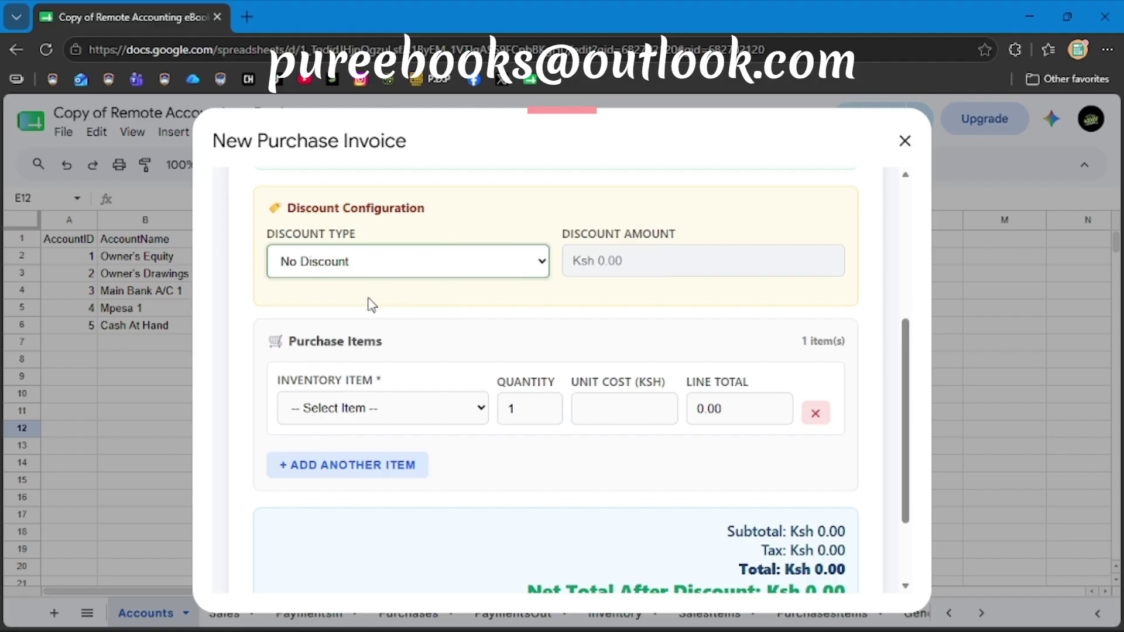
scroll(520, 369, down, 2)
Add the Inventory Item at Ksh 50.00 with a quantity of 85000.
click(413, 310)
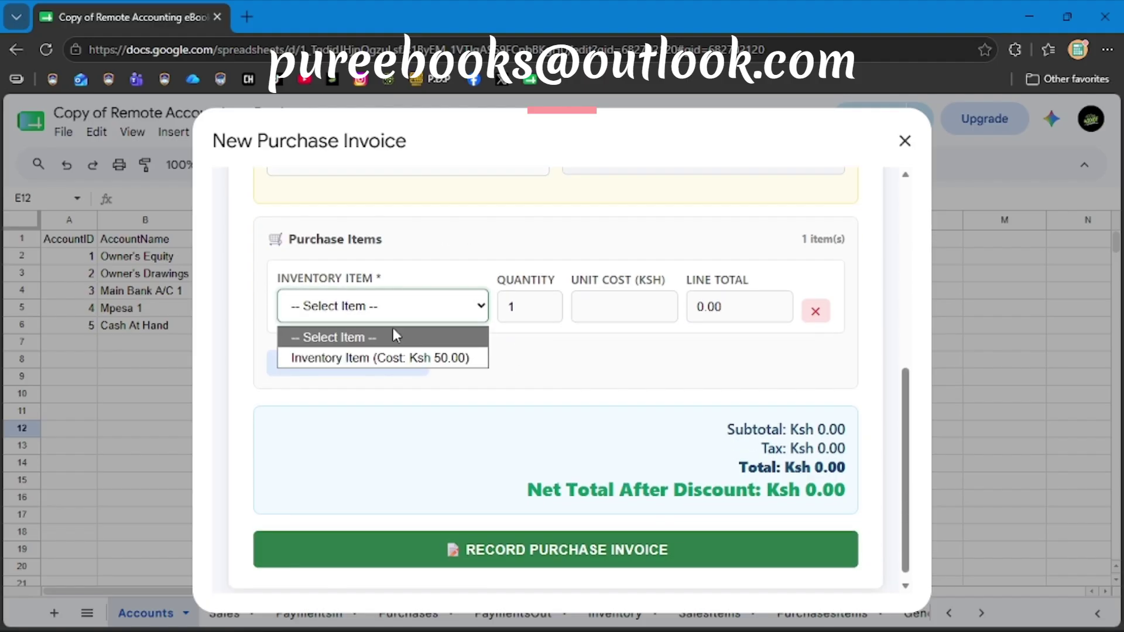
click(378, 358)
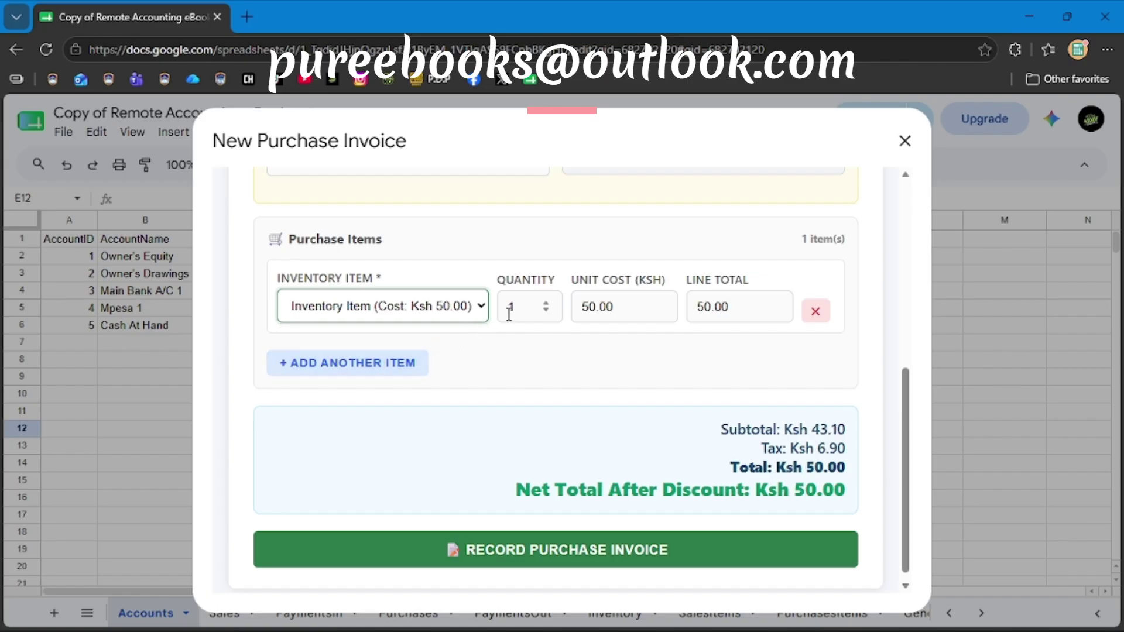
click(528, 310)
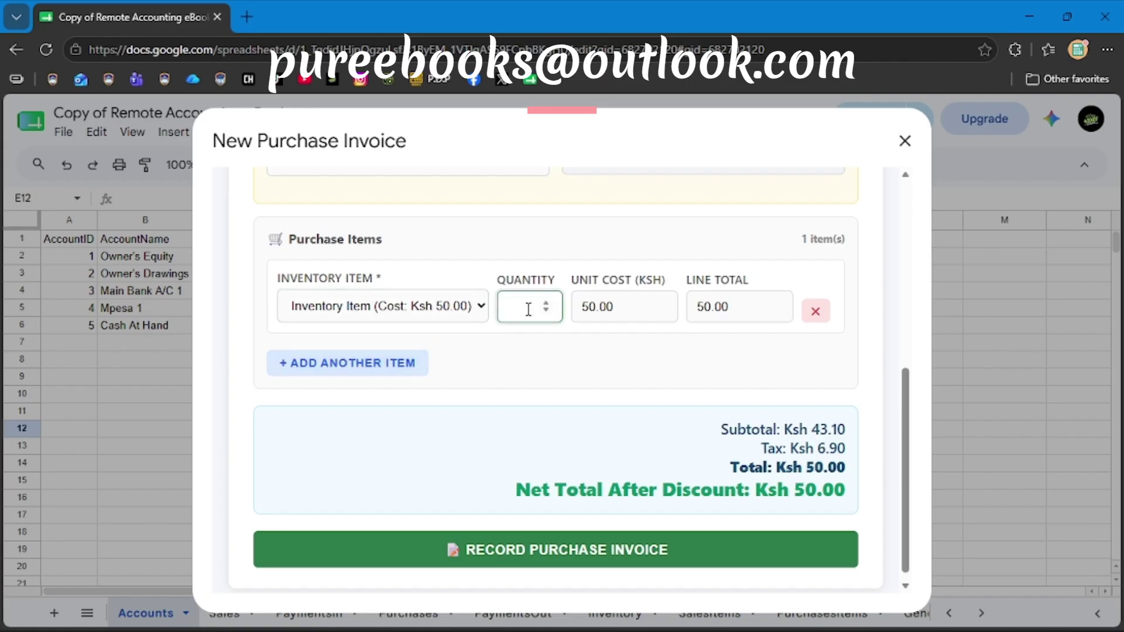
text(85000)
scroll(601, 429, down, 1)
scroll(600, 430, up, 1)
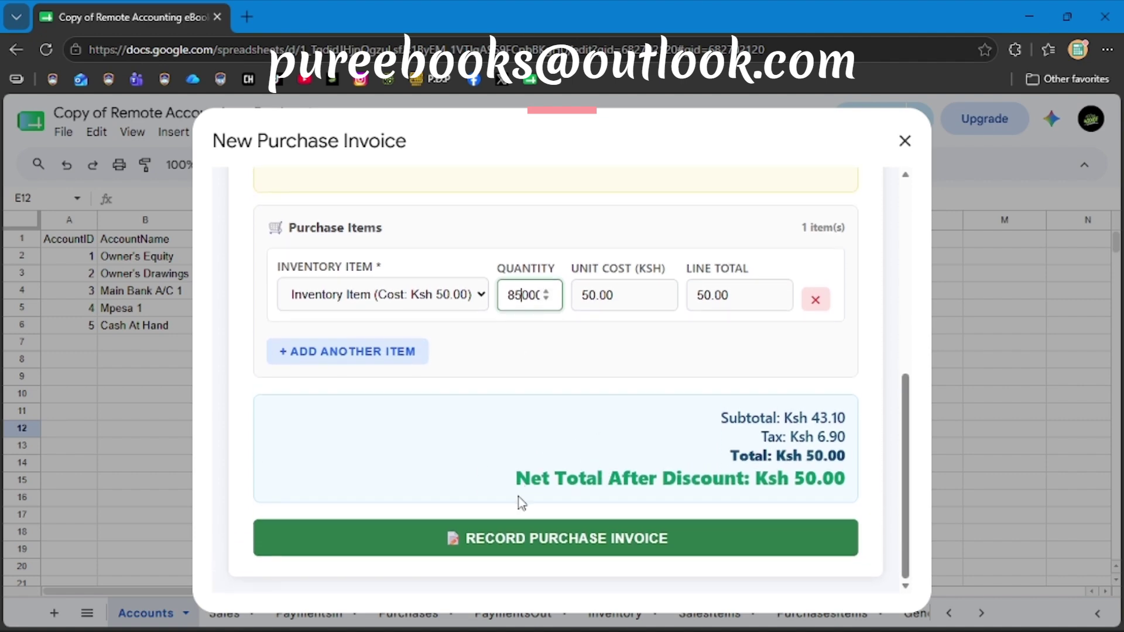
click(515, 386)
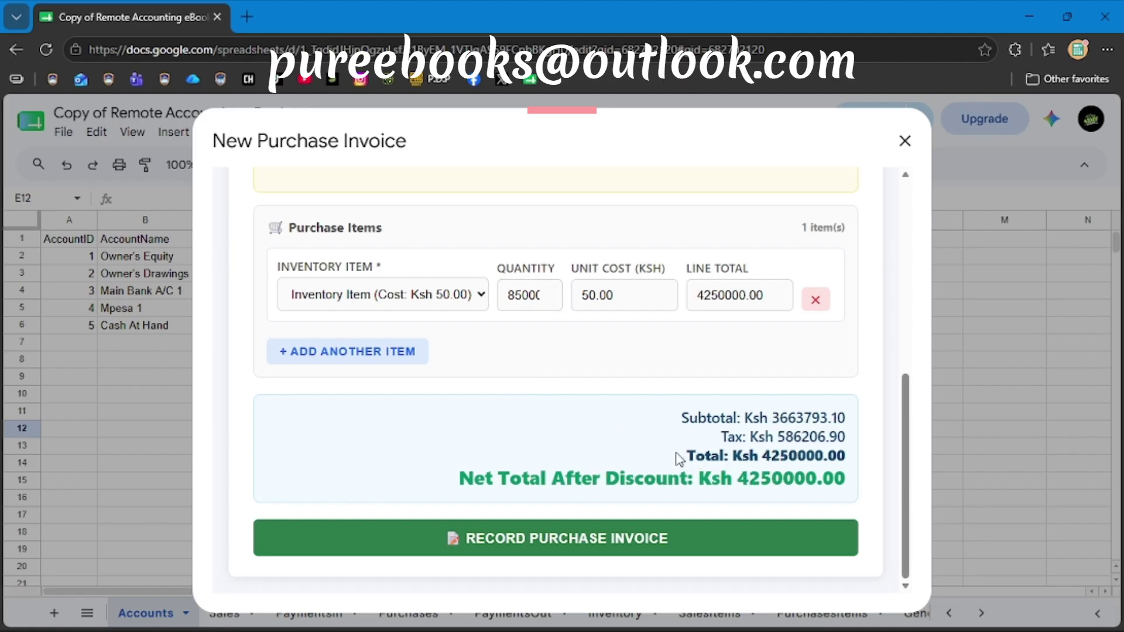
Try a 1% percentage discount, then set the discount type back to No Discount.
scroll(704, 488, up, 1)
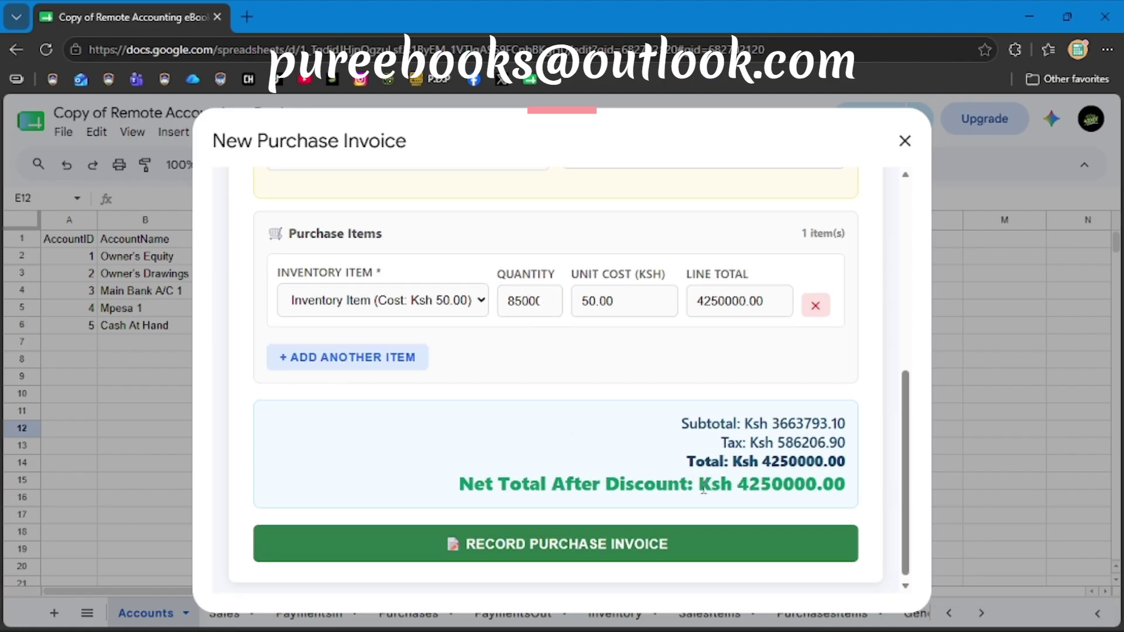
scroll(704, 488, up, 3)
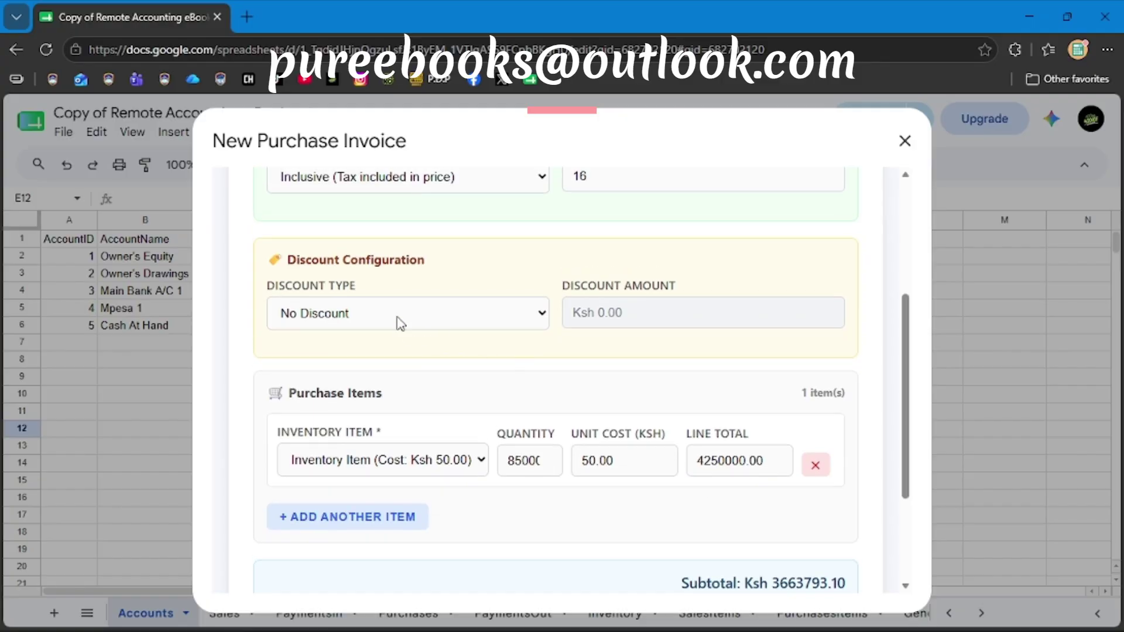
click(395, 318)
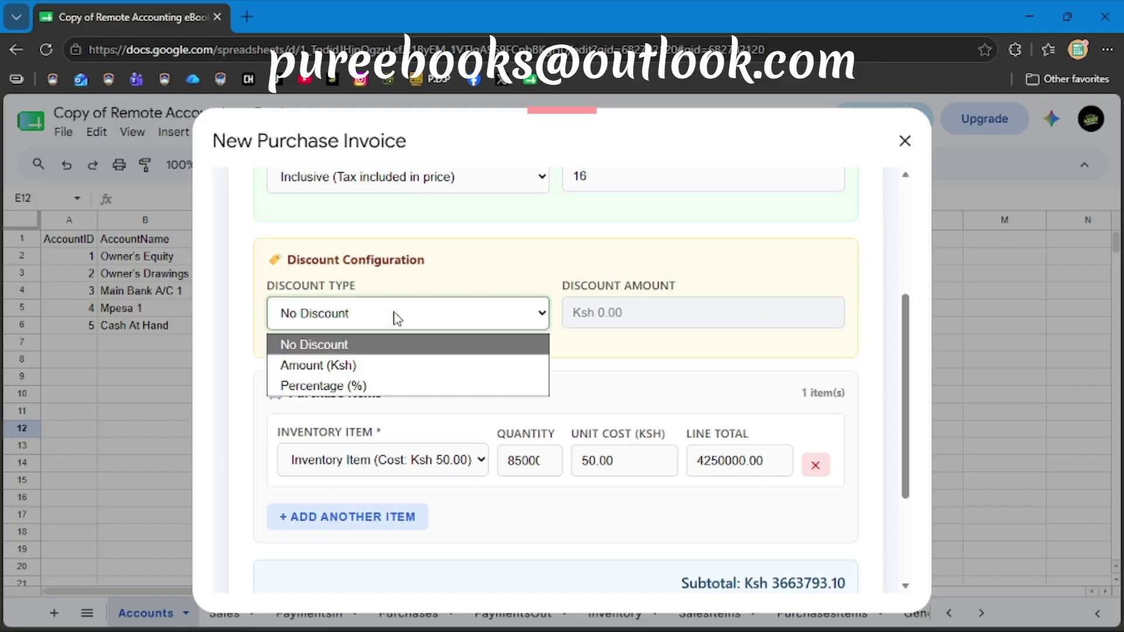
click(351, 387)
click(474, 317)
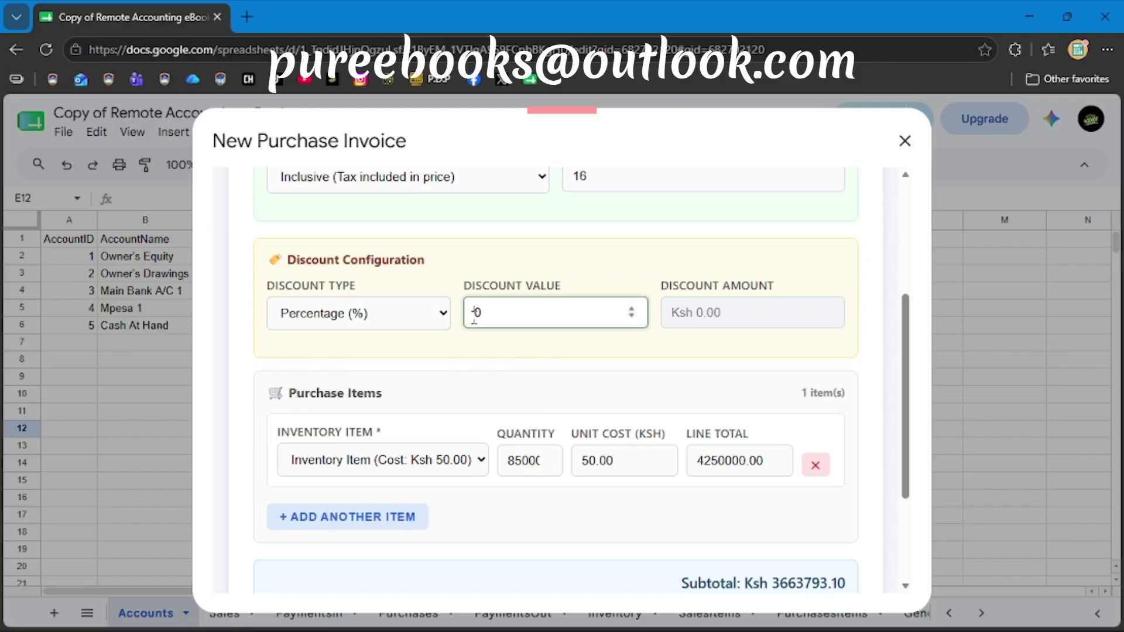
text(1)
click(547, 401)
scroll(547, 401, down, 3)
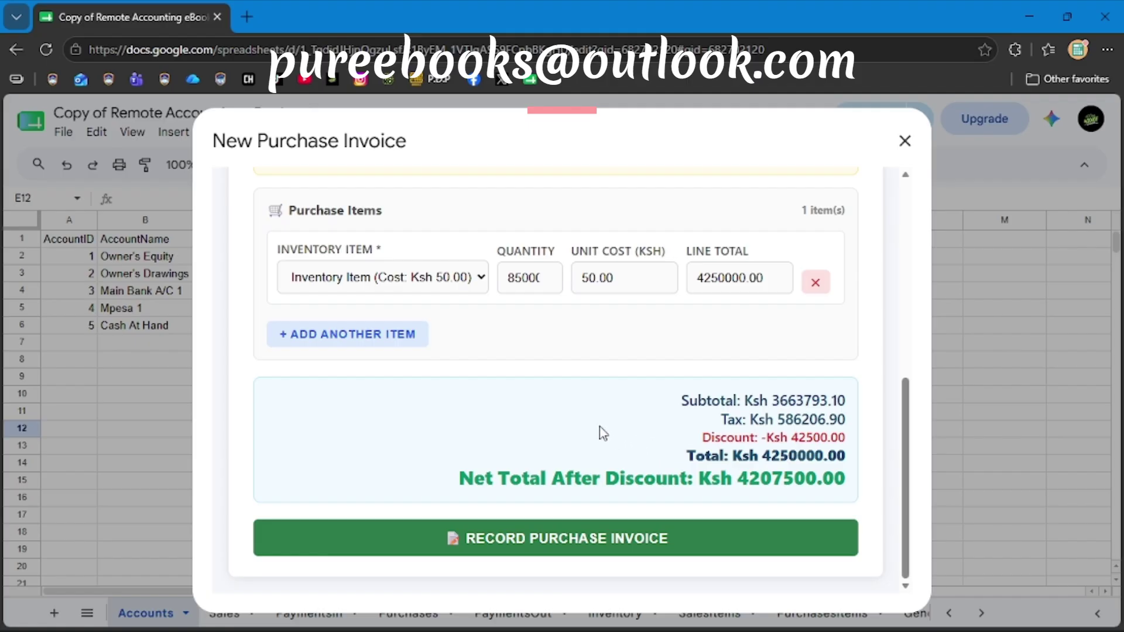
scroll(603, 431, up, 5)
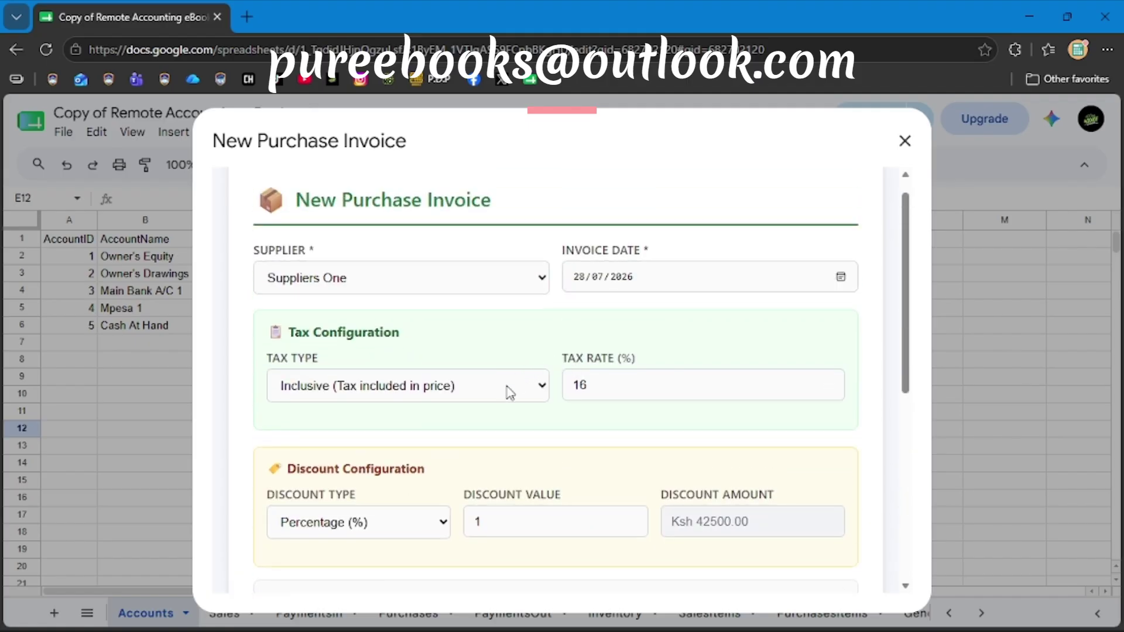
scroll(482, 445, down, 4)
click(385, 261)
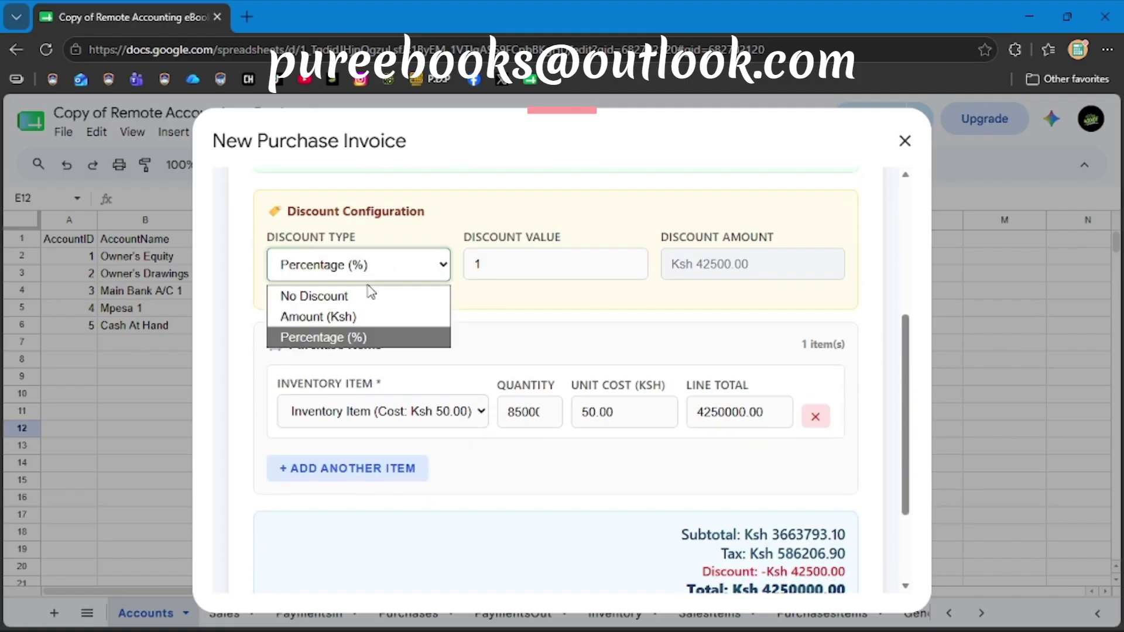
click(359, 294)
scroll(580, 459, down, 3)
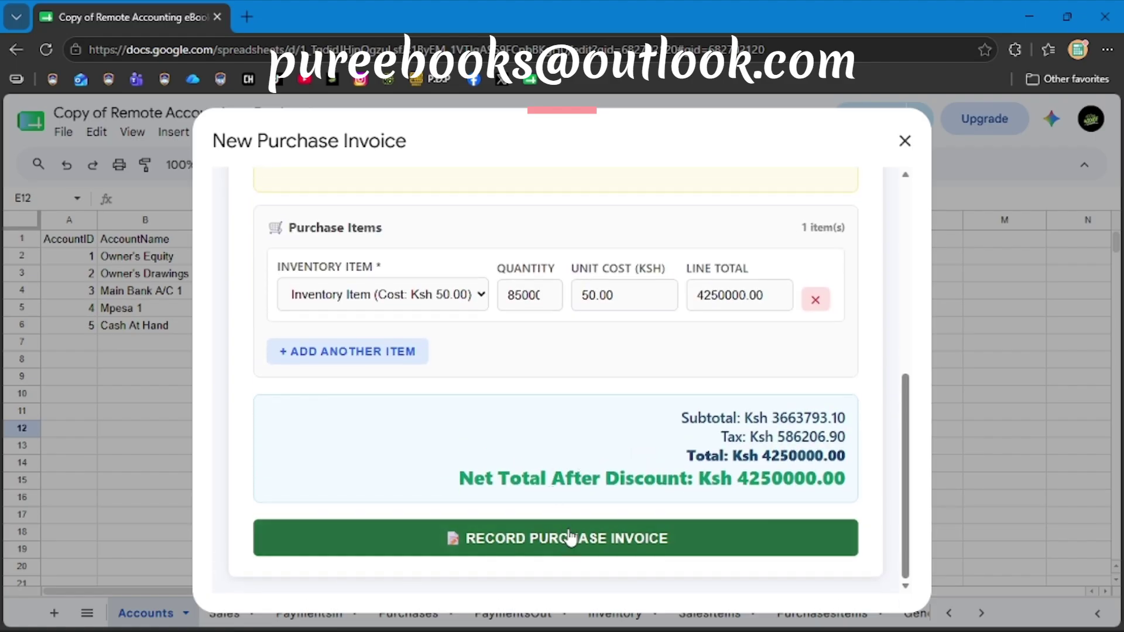
Record the Ksh 4,250,000.00 invoice as Purchase Invoice #1 and dismiss the success alert.
scroll(607, 339, up, 5)
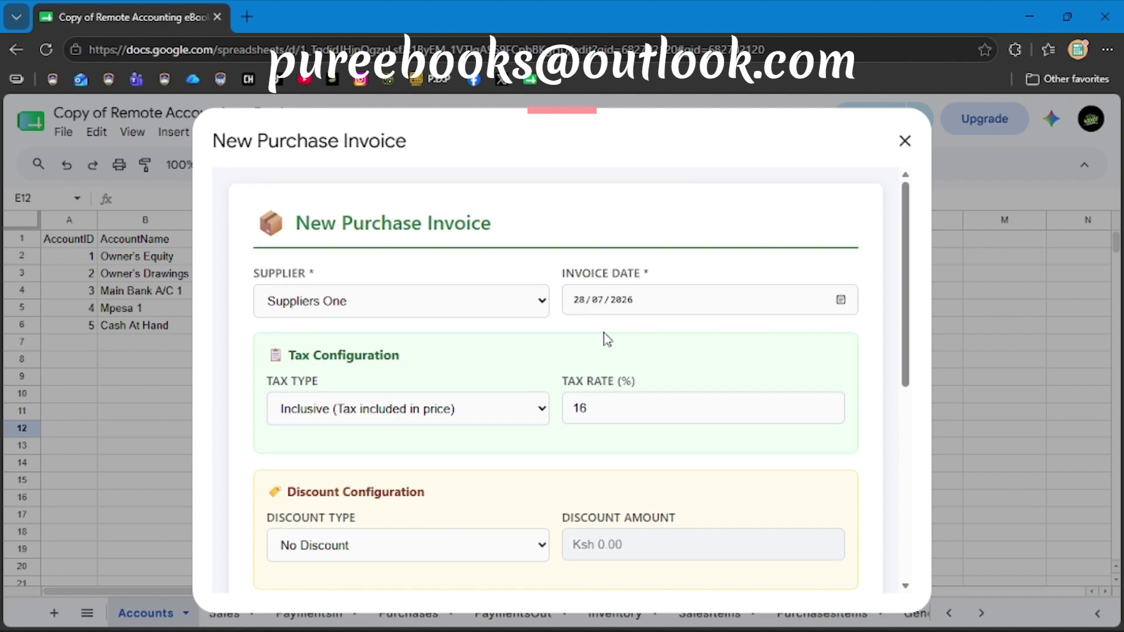
scroll(607, 339, down, 5)
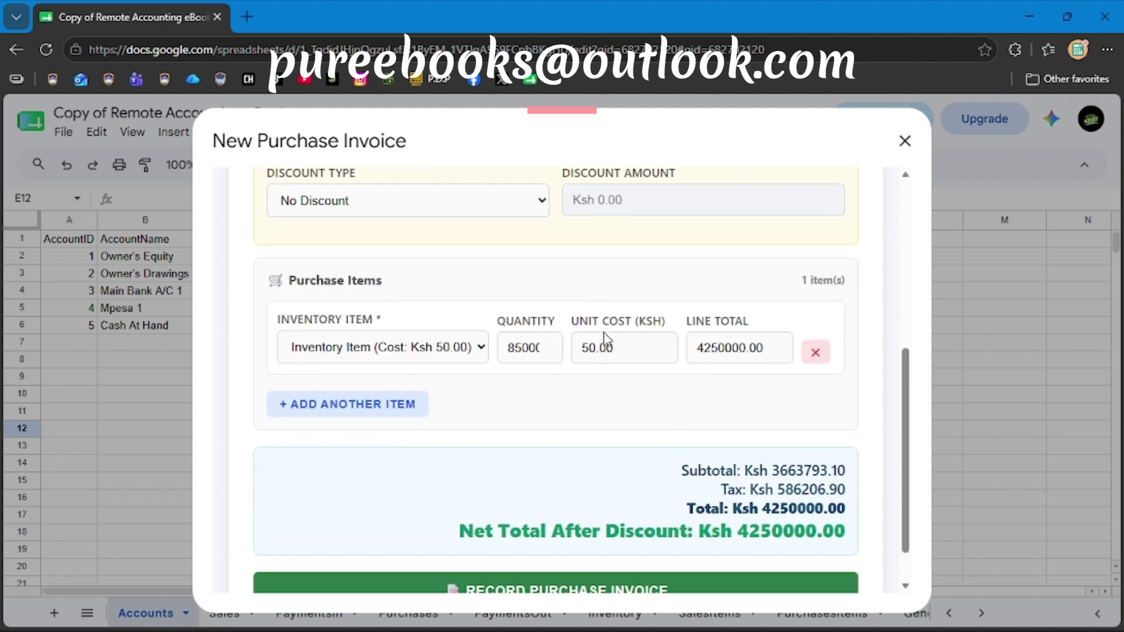
scroll(607, 340, up, 5)
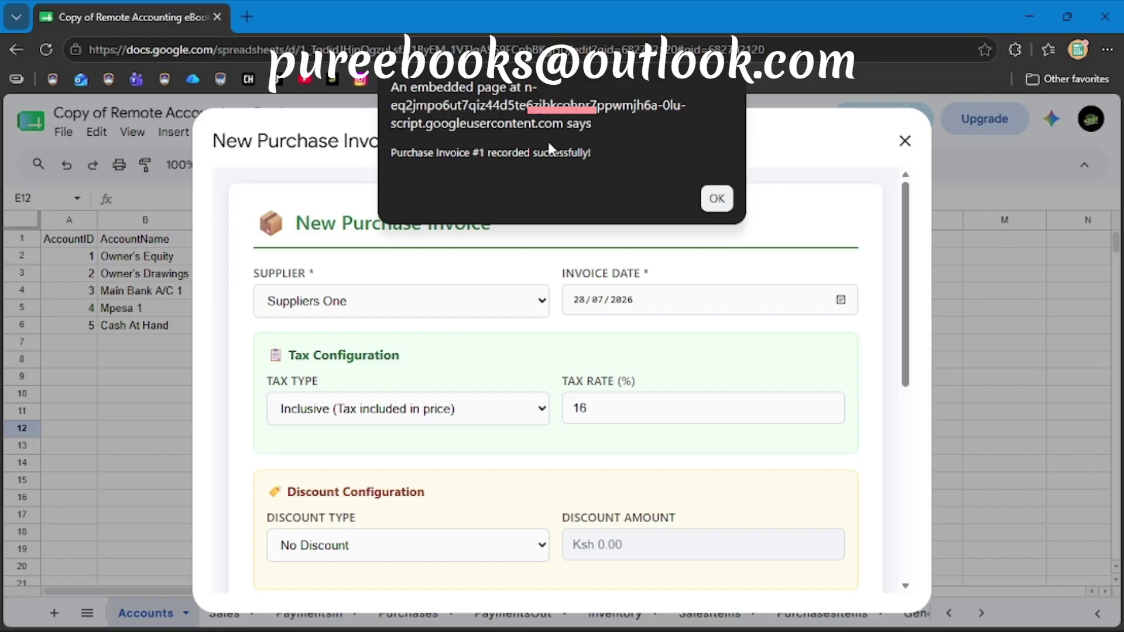
click(717, 199)
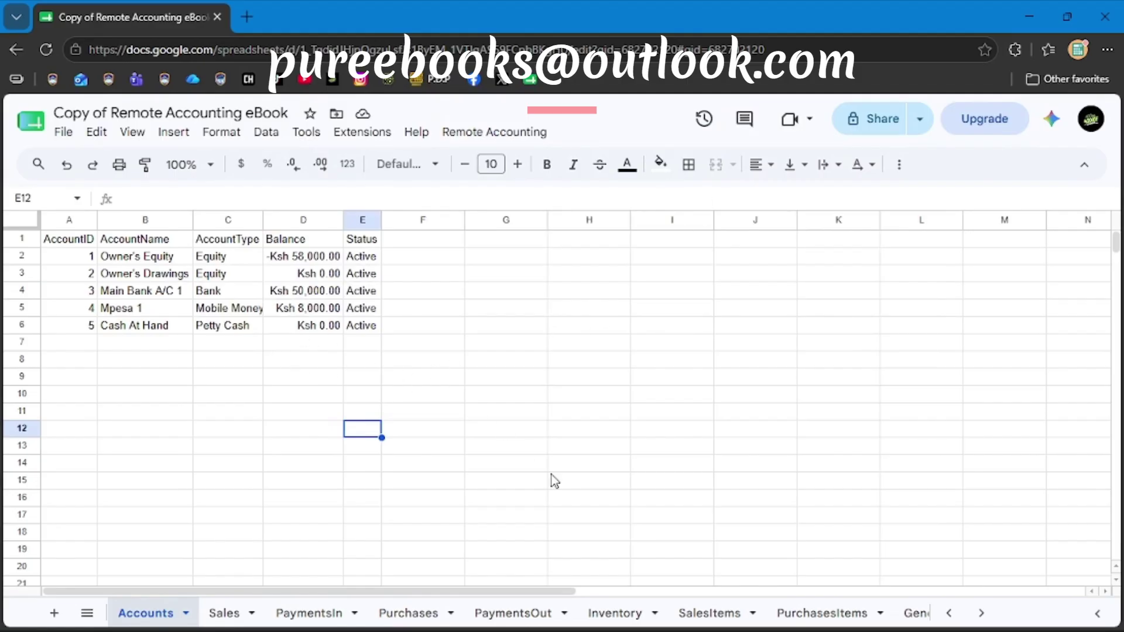
Open Business Insights from the Remote Accounting menu.
click(487, 132)
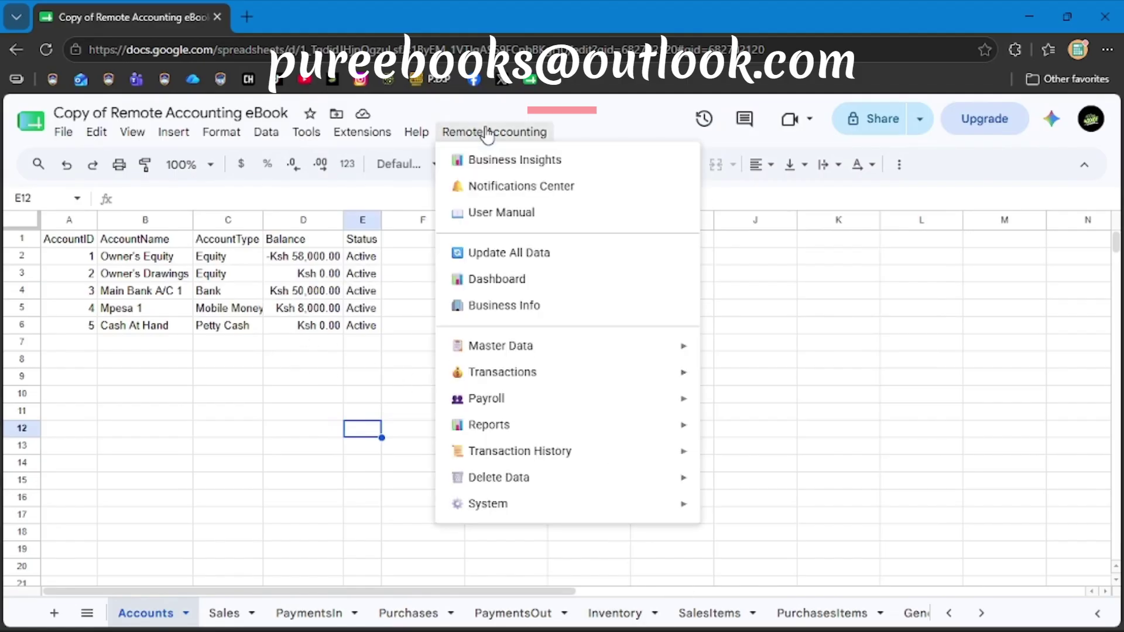
click(505, 161)
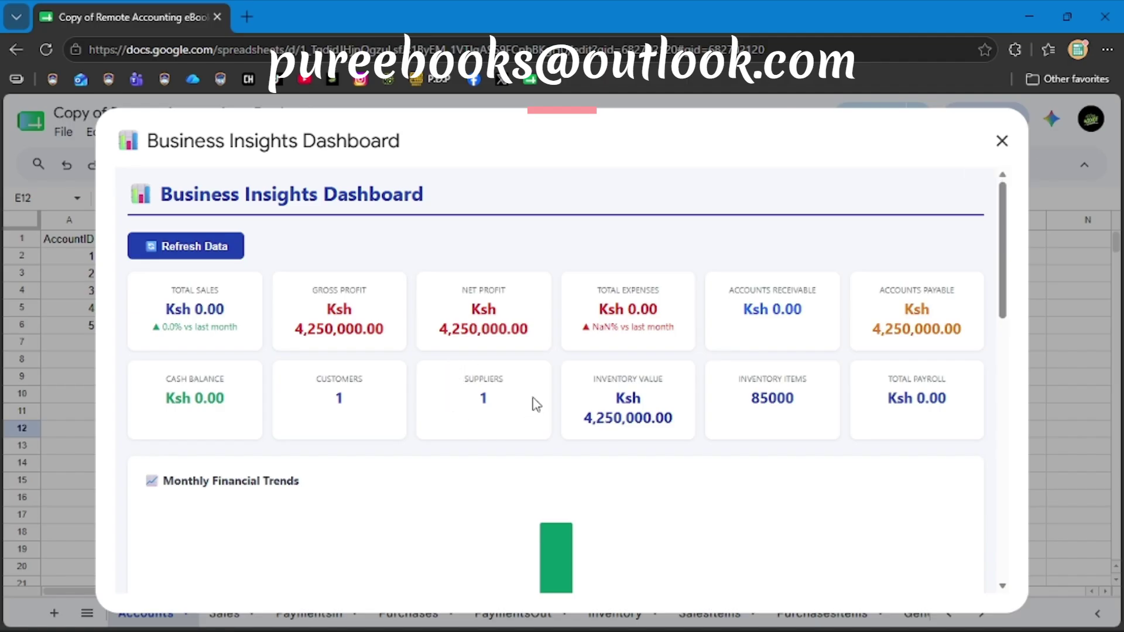
Scroll through the dashboard's payables aging and account balance sections, then close the dashboard.
drag(532, 402, 440, 399)
click(459, 399)
scroll(400, 483, down, 3)
scroll(398, 481, up, 3)
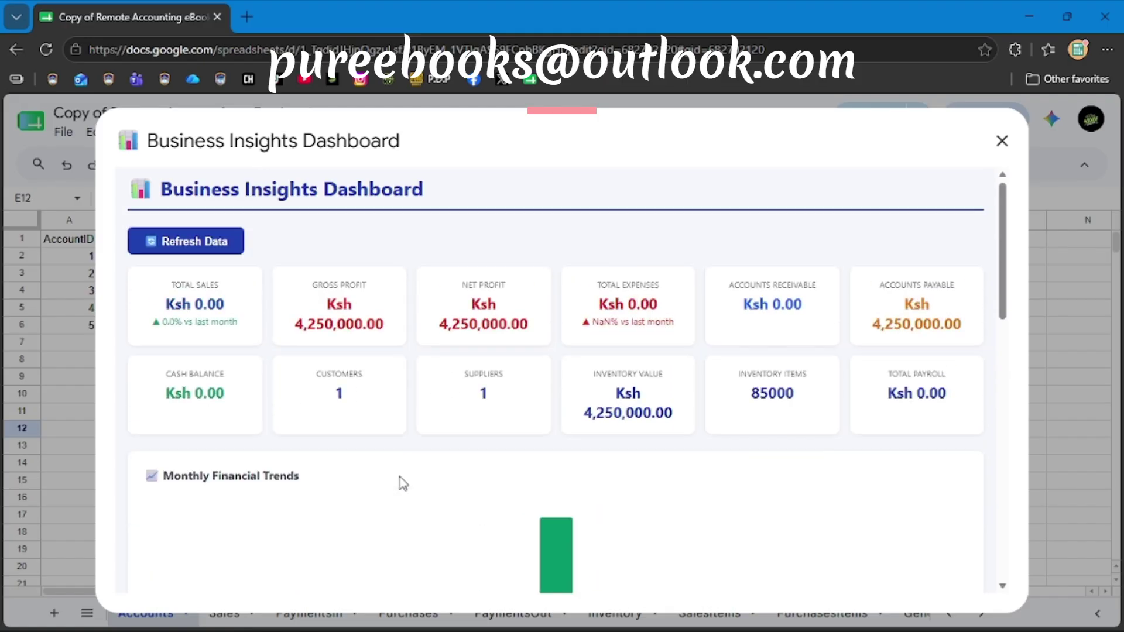
scroll(456, 536, down, 5)
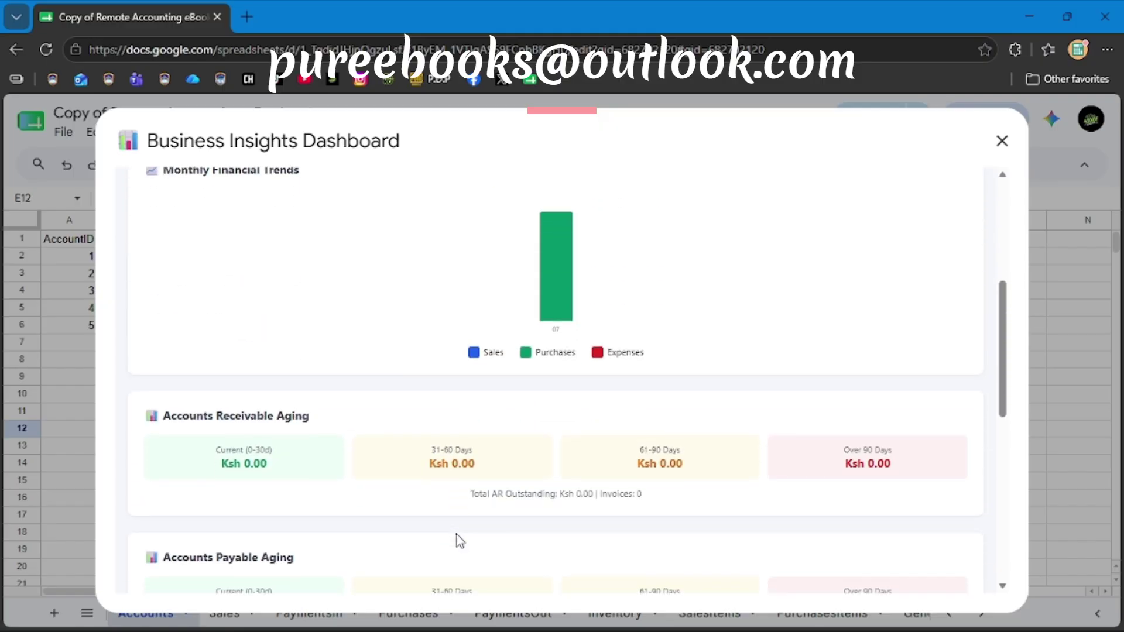
scroll(379, 465, down, 3)
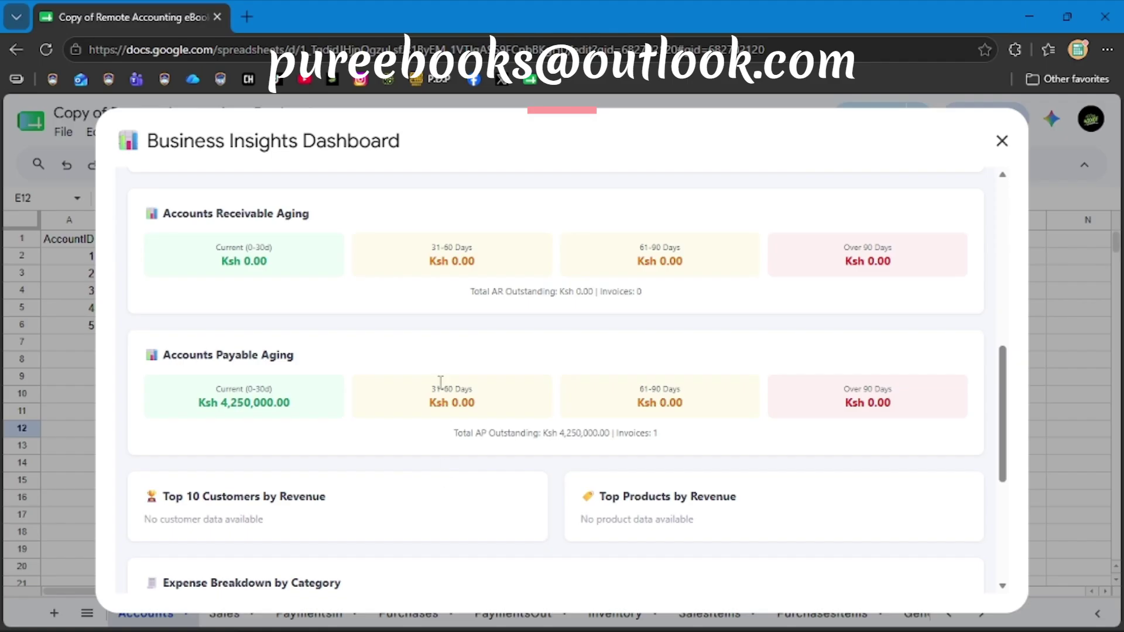
scroll(437, 469, down, 3)
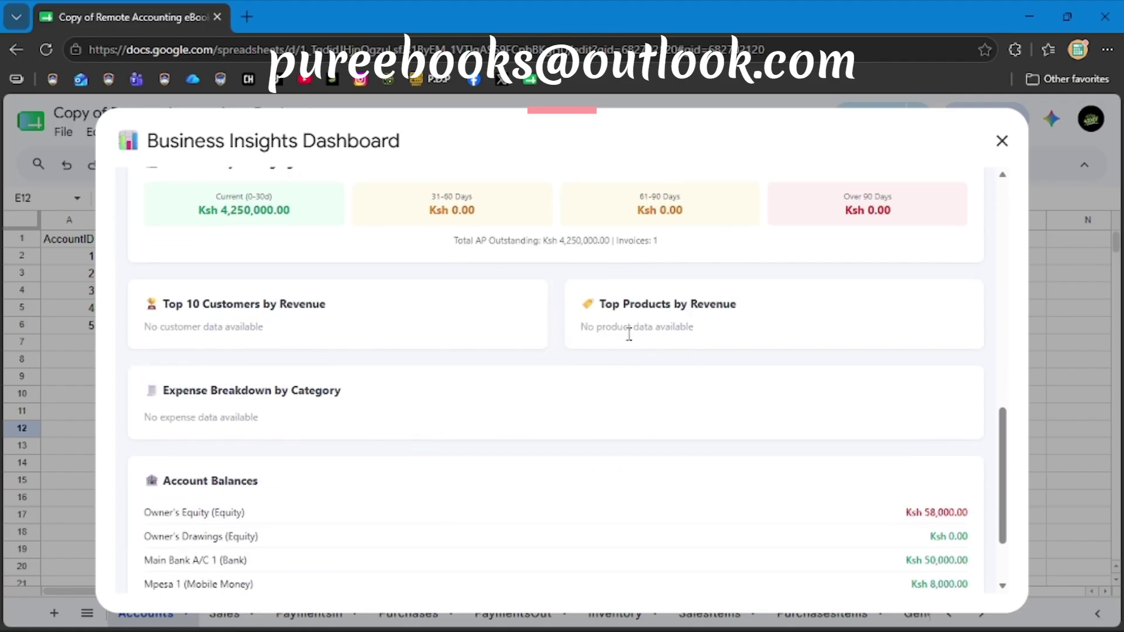
scroll(595, 444, down, 2)
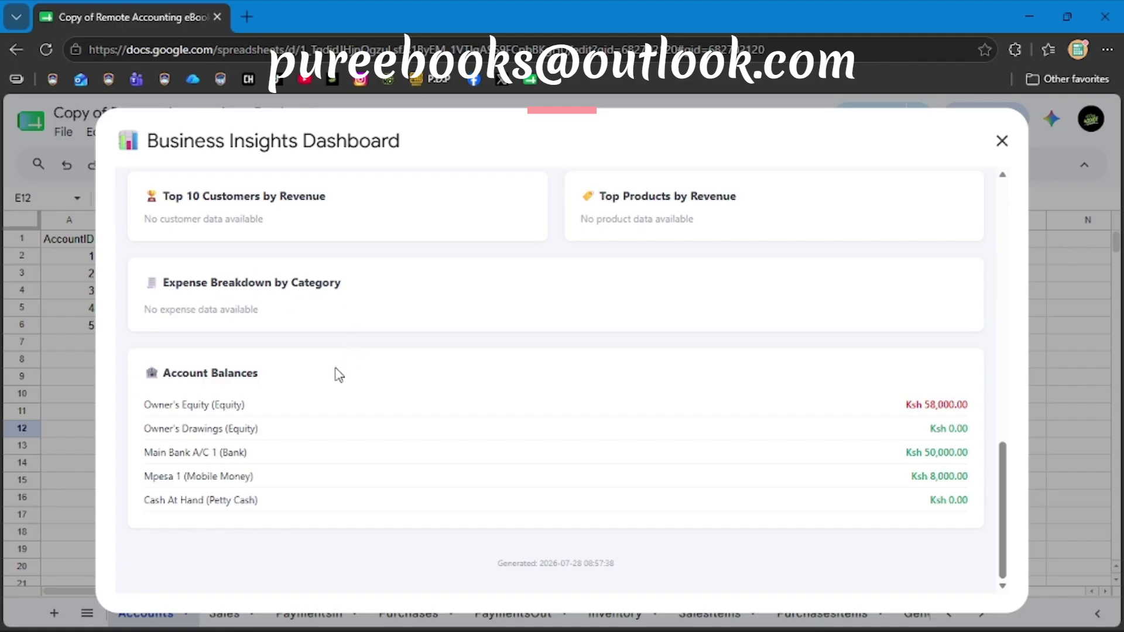
scroll(405, 452, up, 1)
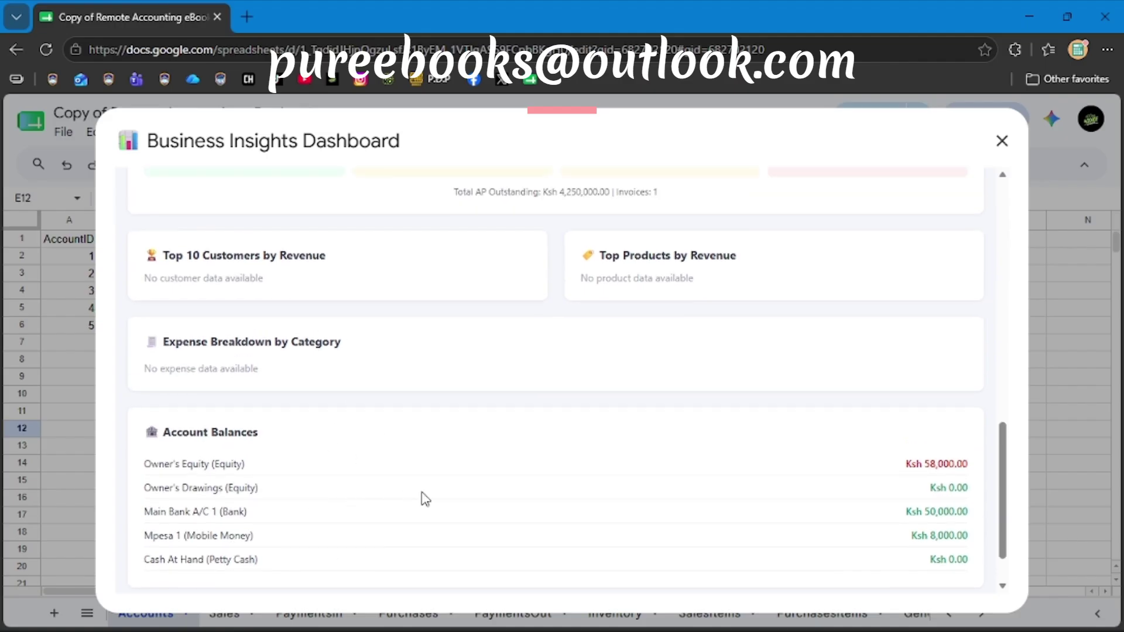
scroll(425, 499, down, 1)
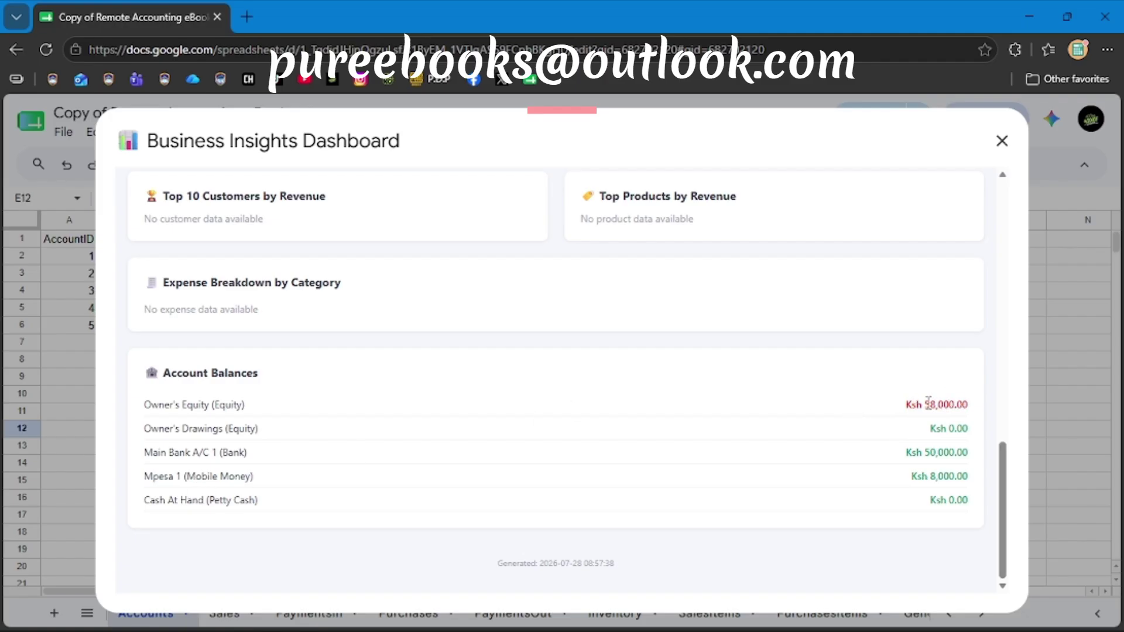
scroll(404, 293, up, 15)
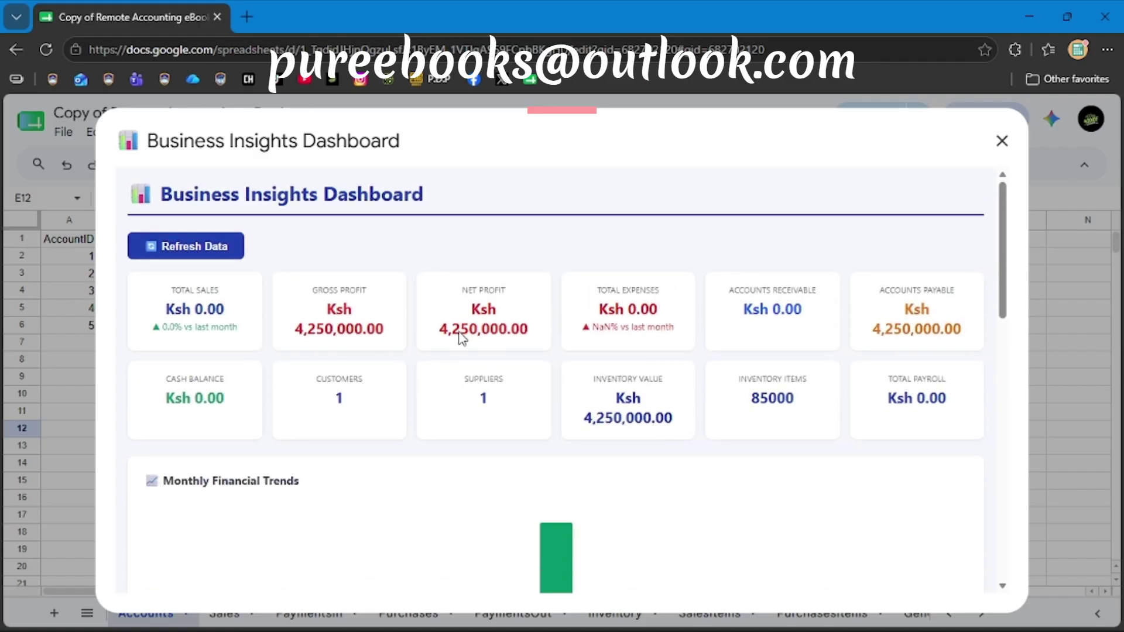
scroll(929, 337, down, 15)
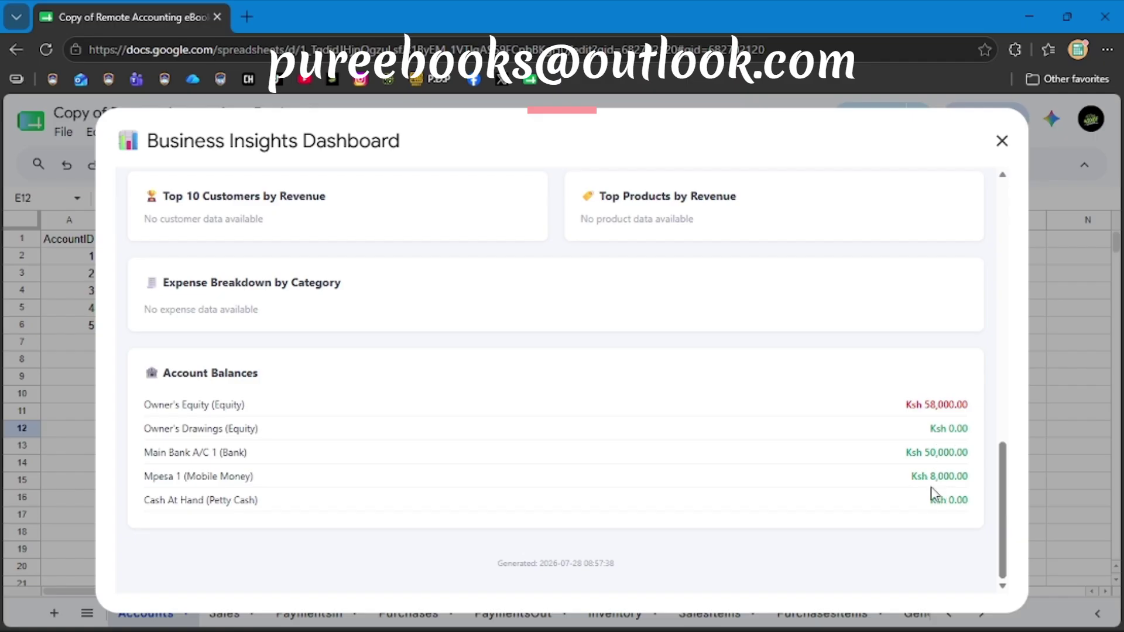
scroll(909, 575, up, 10)
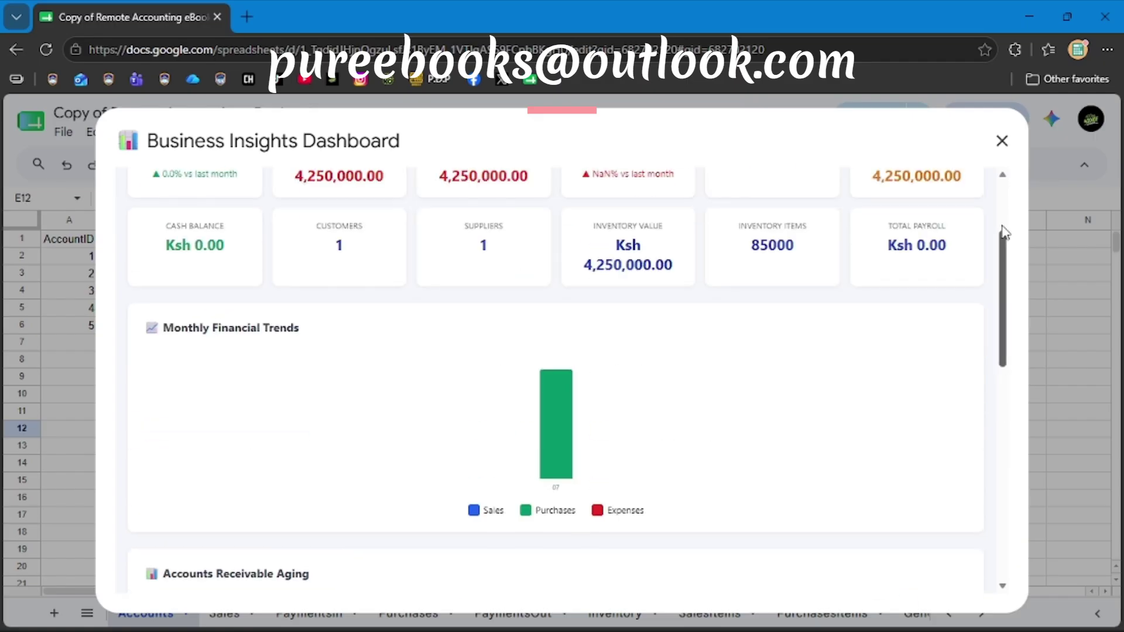
scroll(763, 372, up, 2)
scroll(763, 372, up, 1)
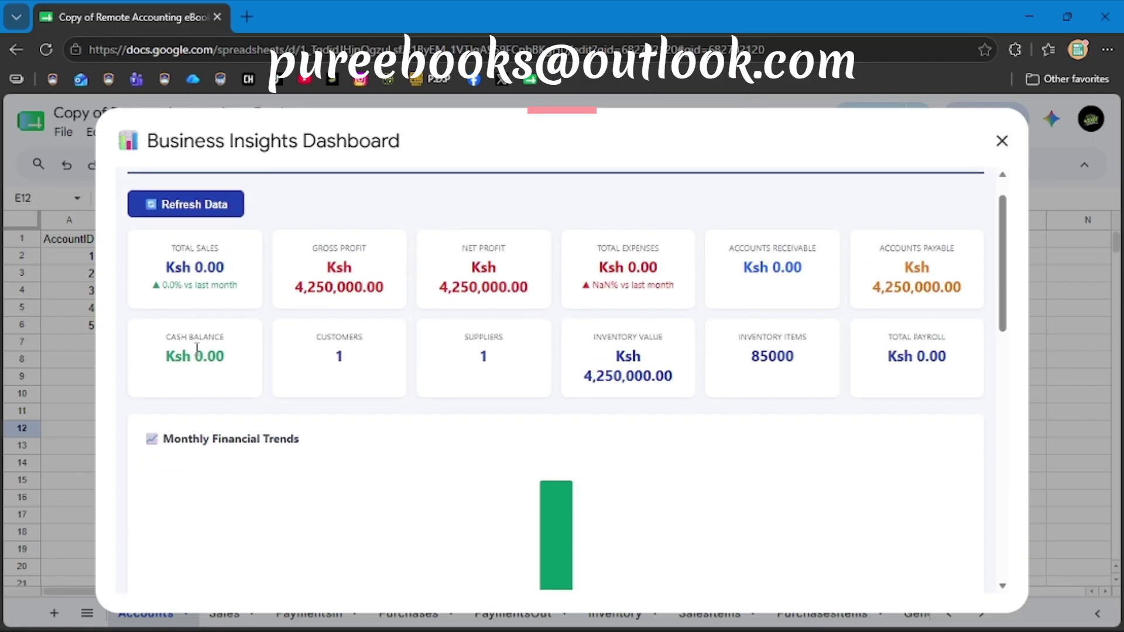
scroll(866, 472, down, 10)
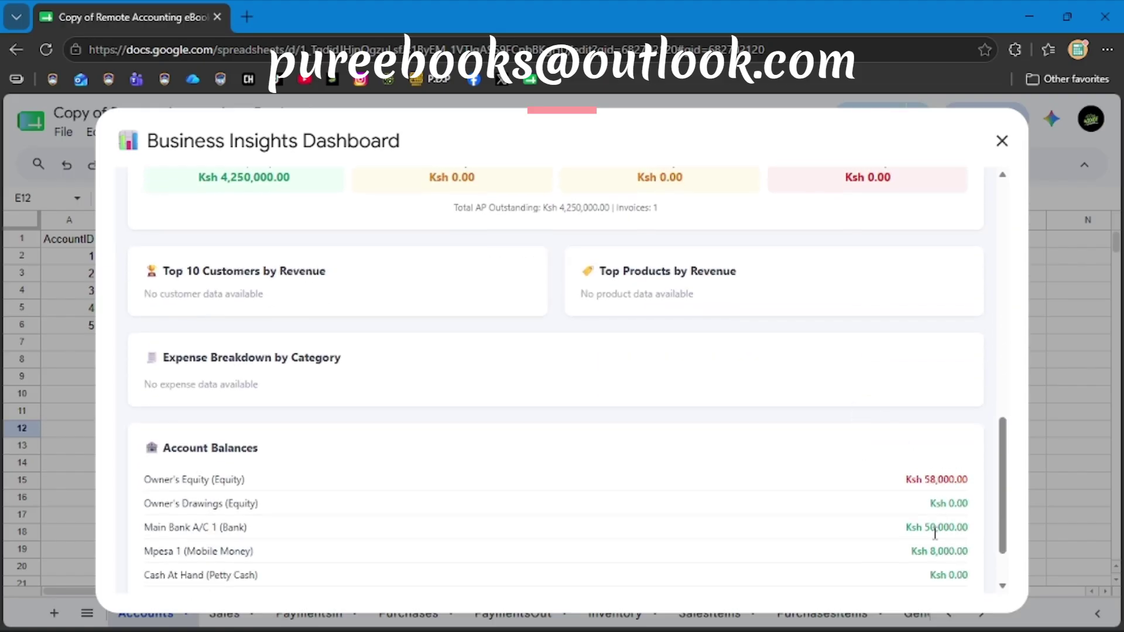
scroll(876, 446, up, 8)
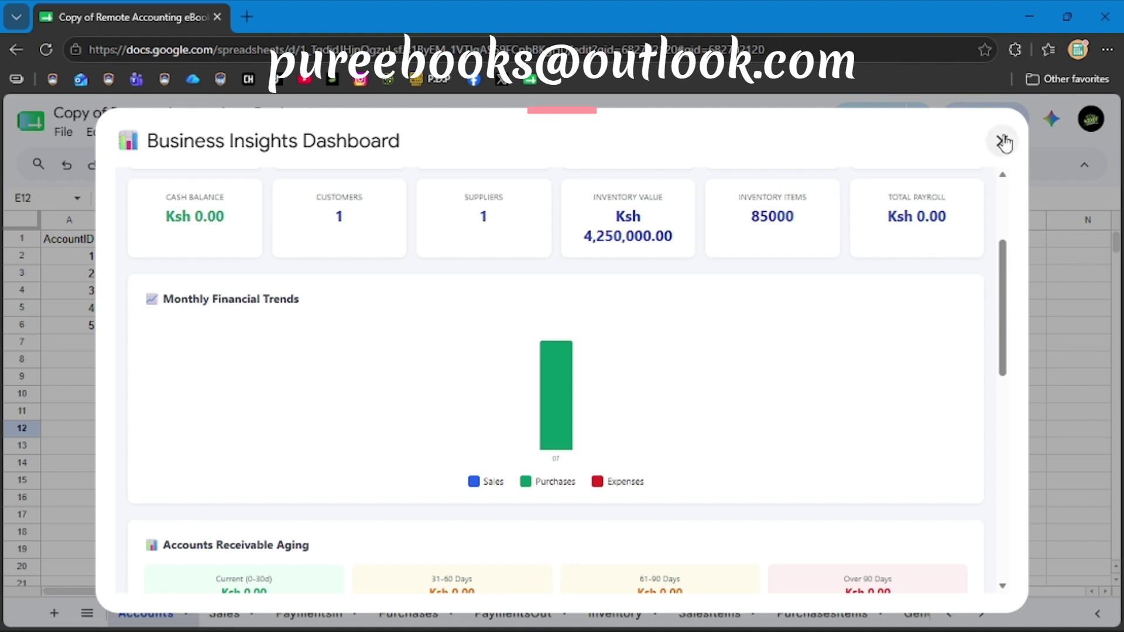
click(1003, 142)
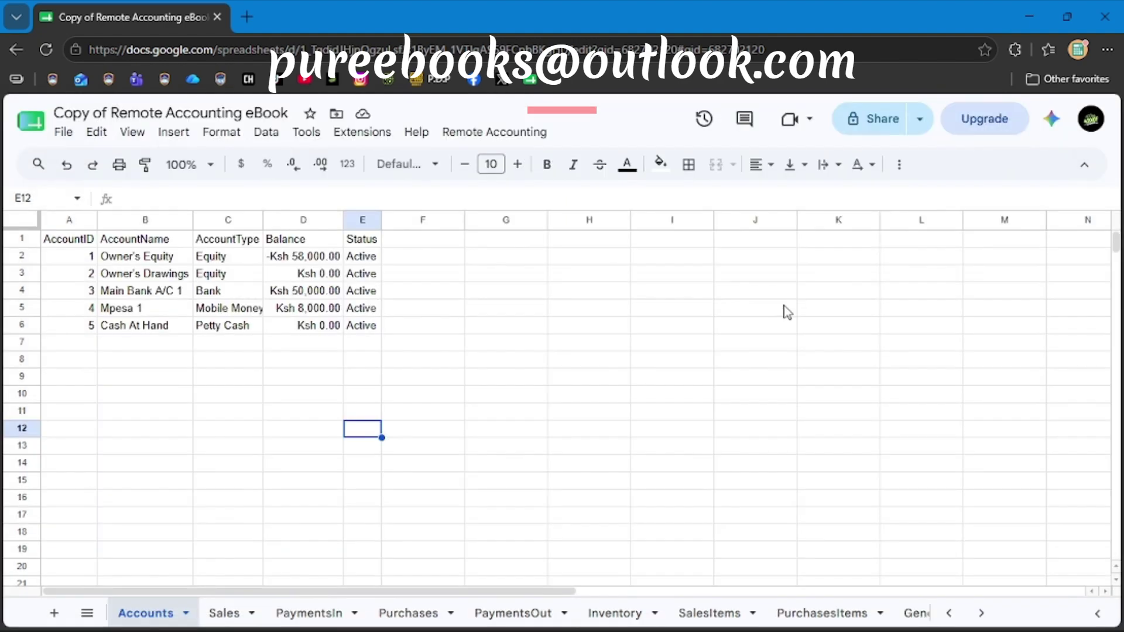
Select the Owner's Equity row, open a New Sale invoice form, discard it, and reopen Remote Accounting.
click(285, 262)
click(155, 261)
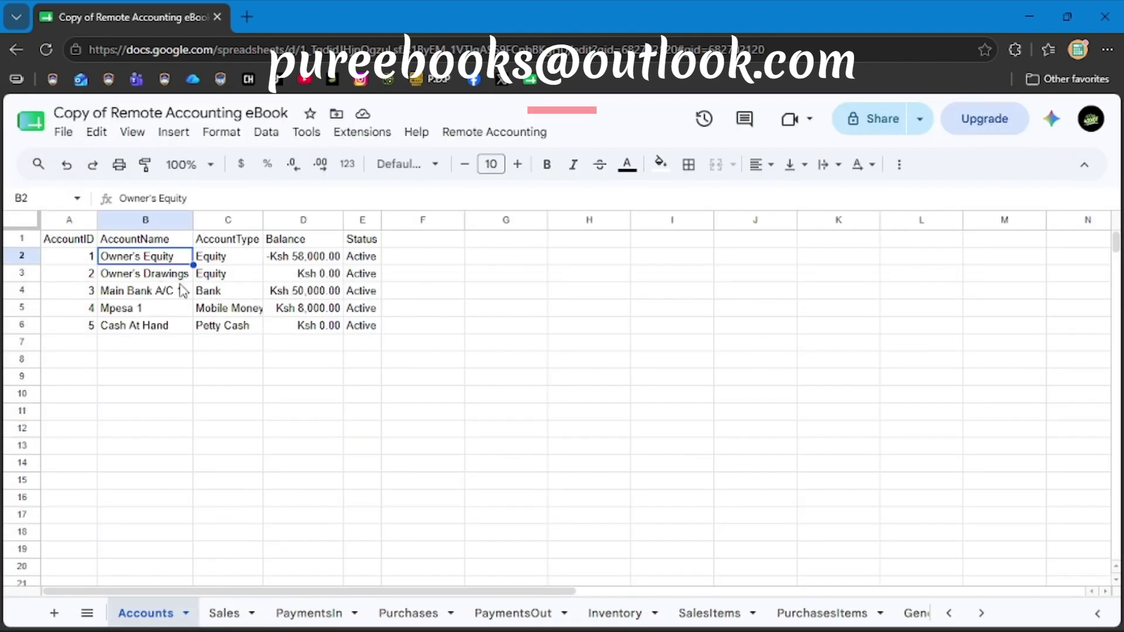
click(508, 131)
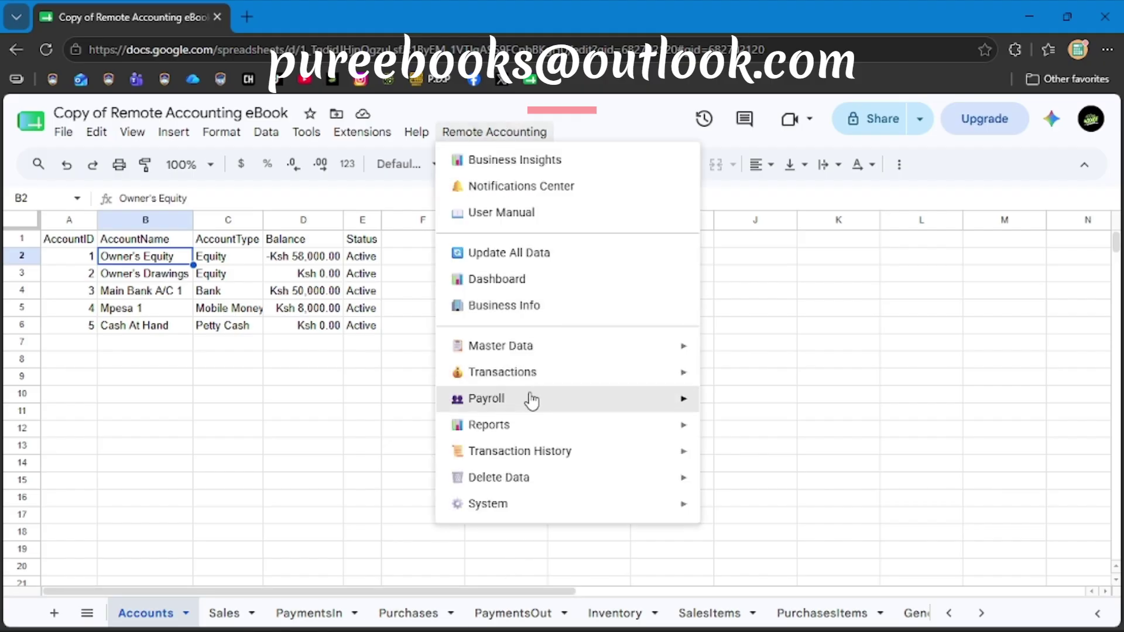
mouse_move(532, 401)
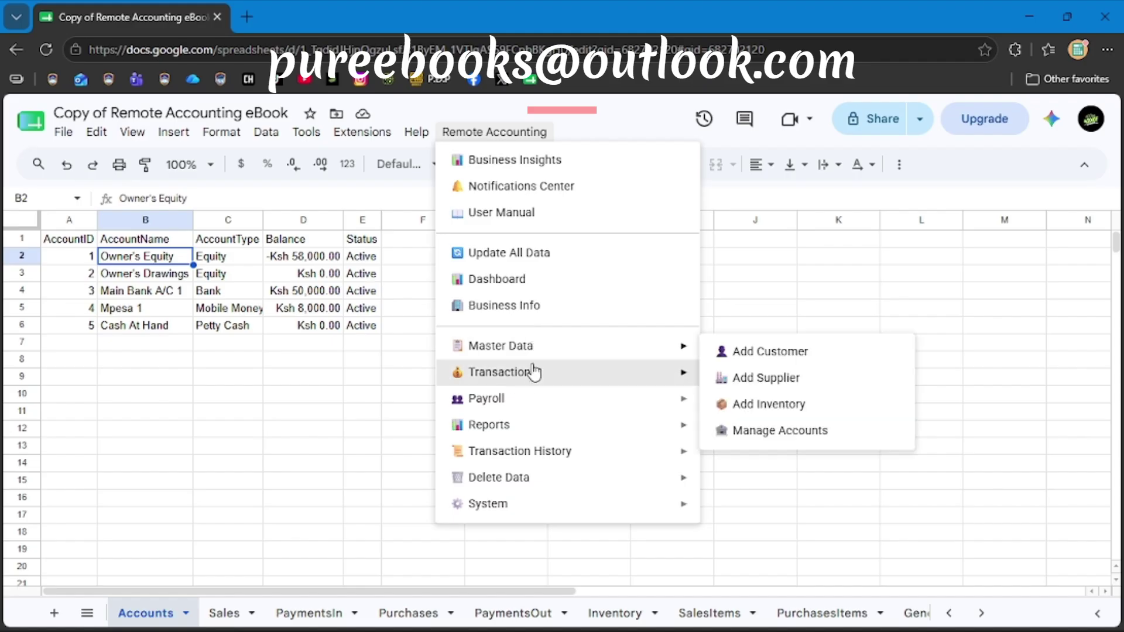
mouse_move(534, 372)
click(736, 384)
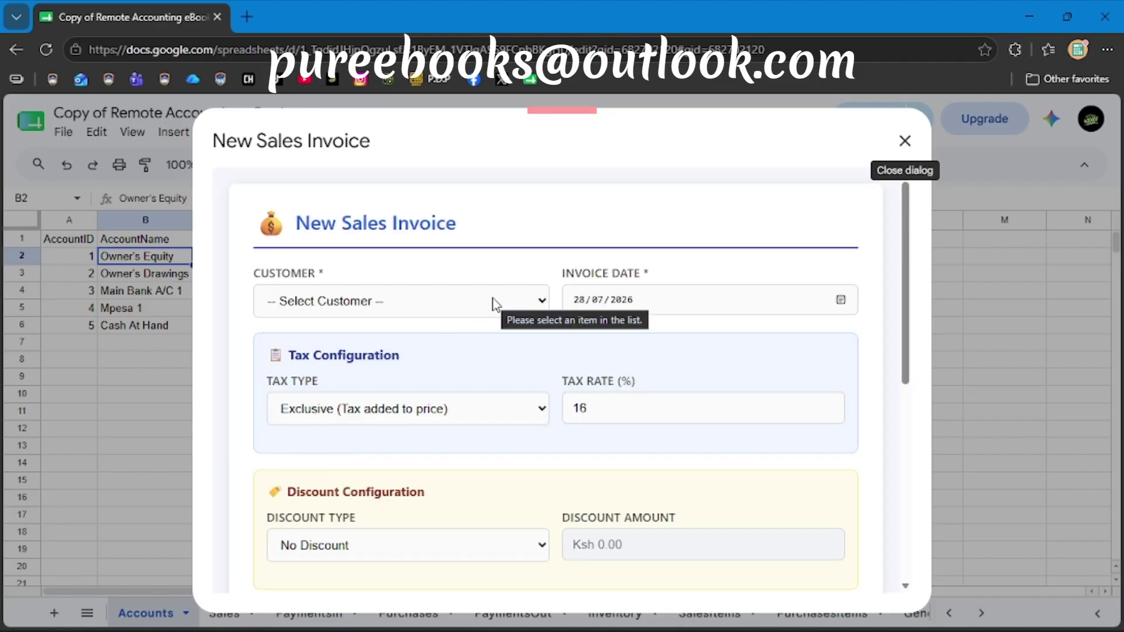
click(905, 141)
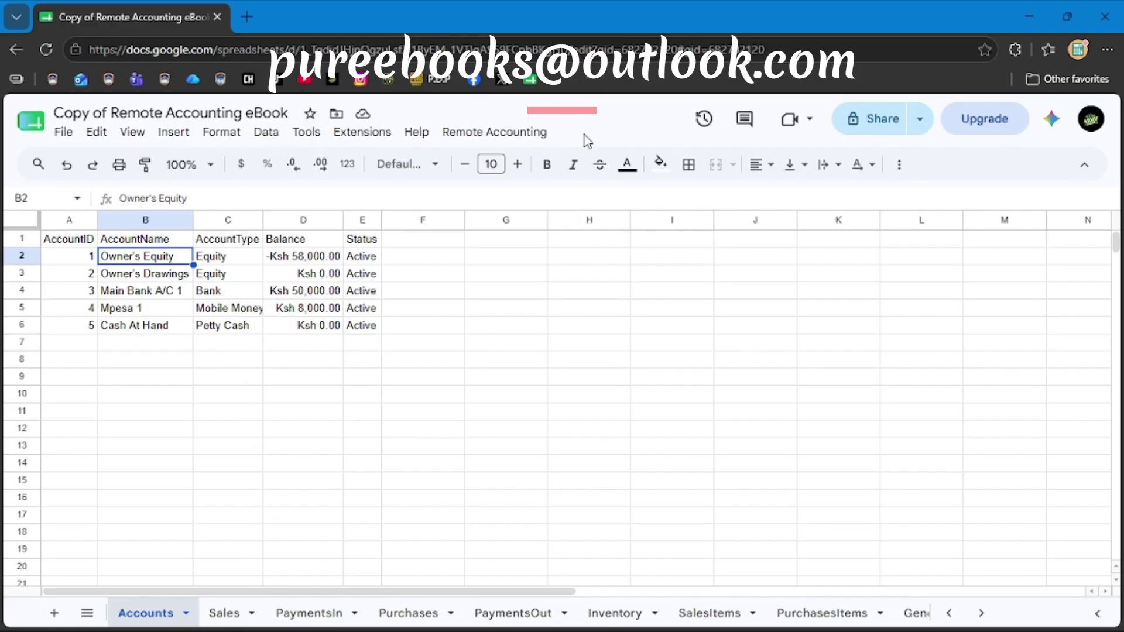
click(481, 140)
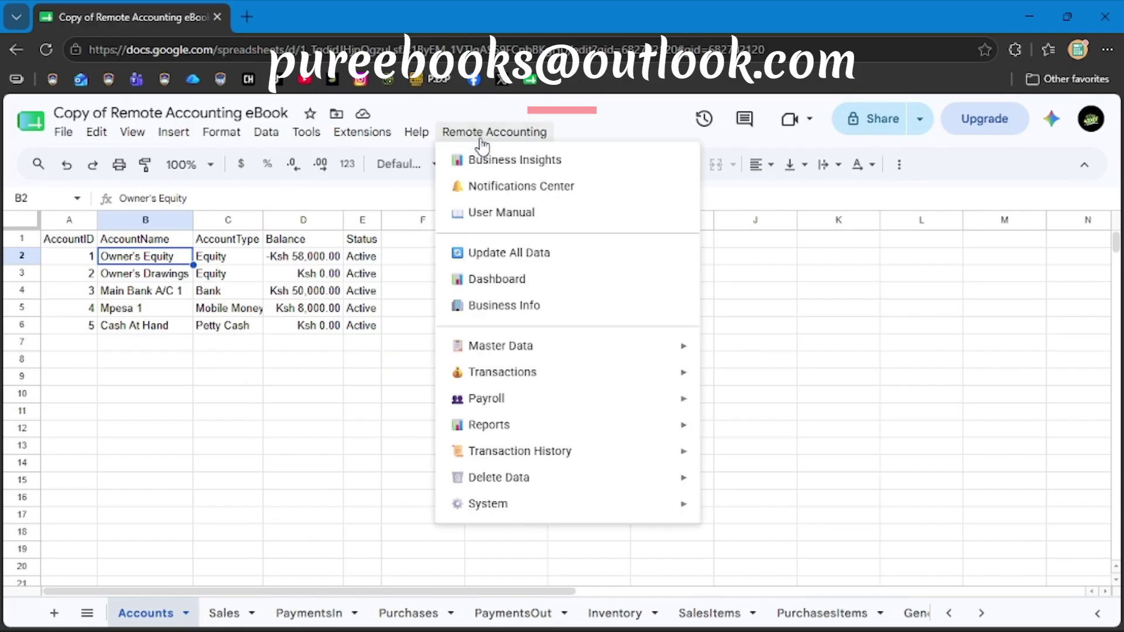
Review the Notifications & Compliance Center alerts, including Ksh 586,206.90 VAT payable, then close it.
click(486, 199)
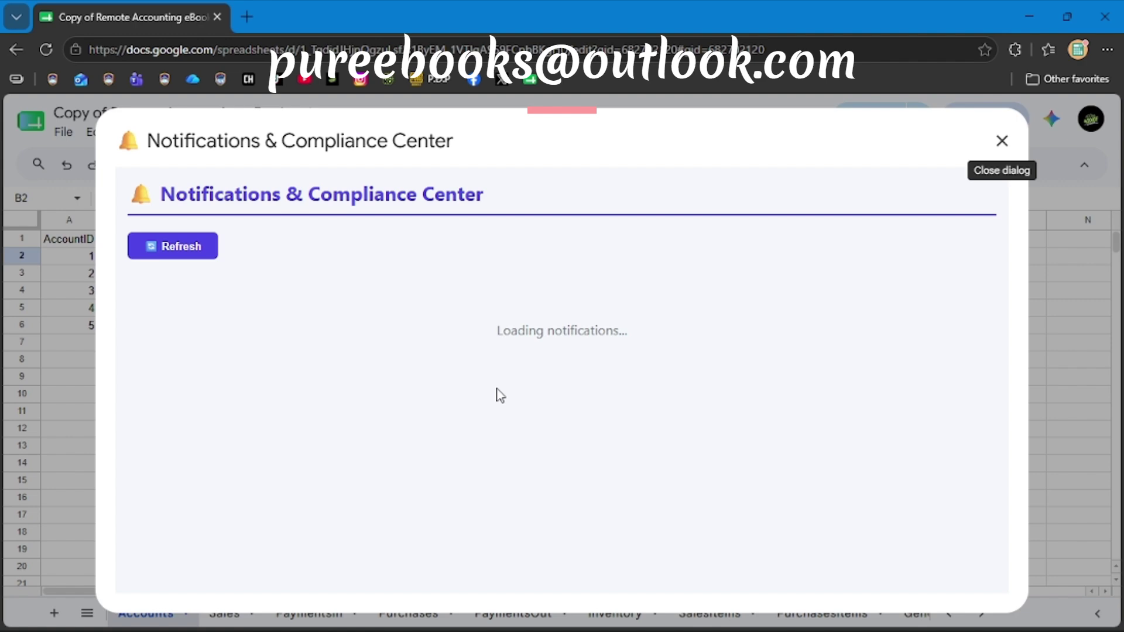
scroll(500, 395, down, 1)
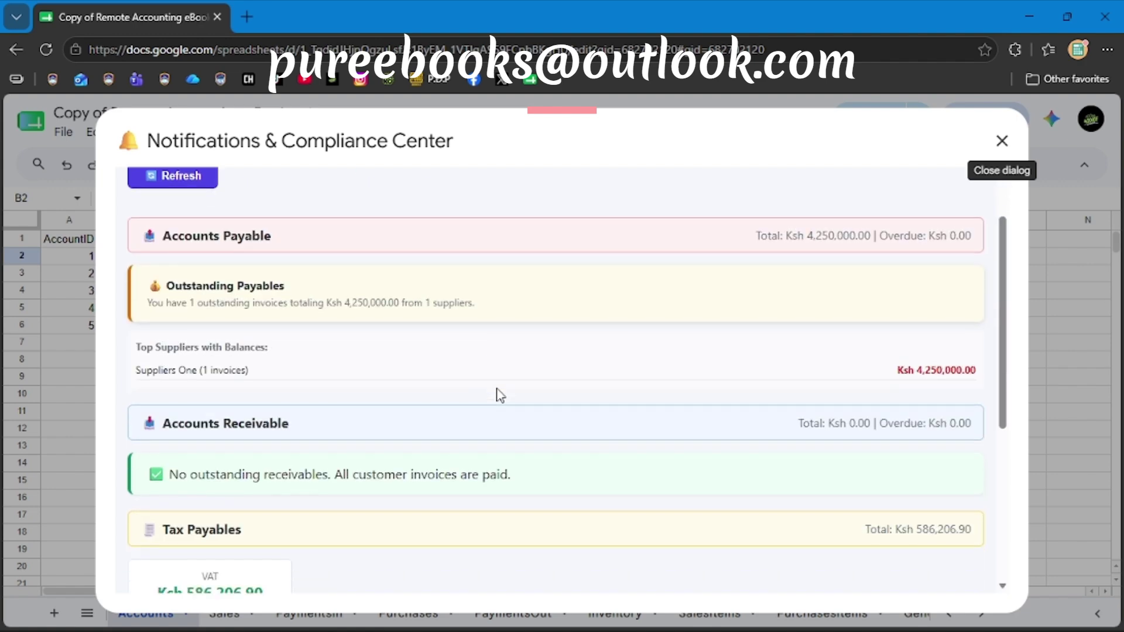
scroll(500, 396, up, 1)
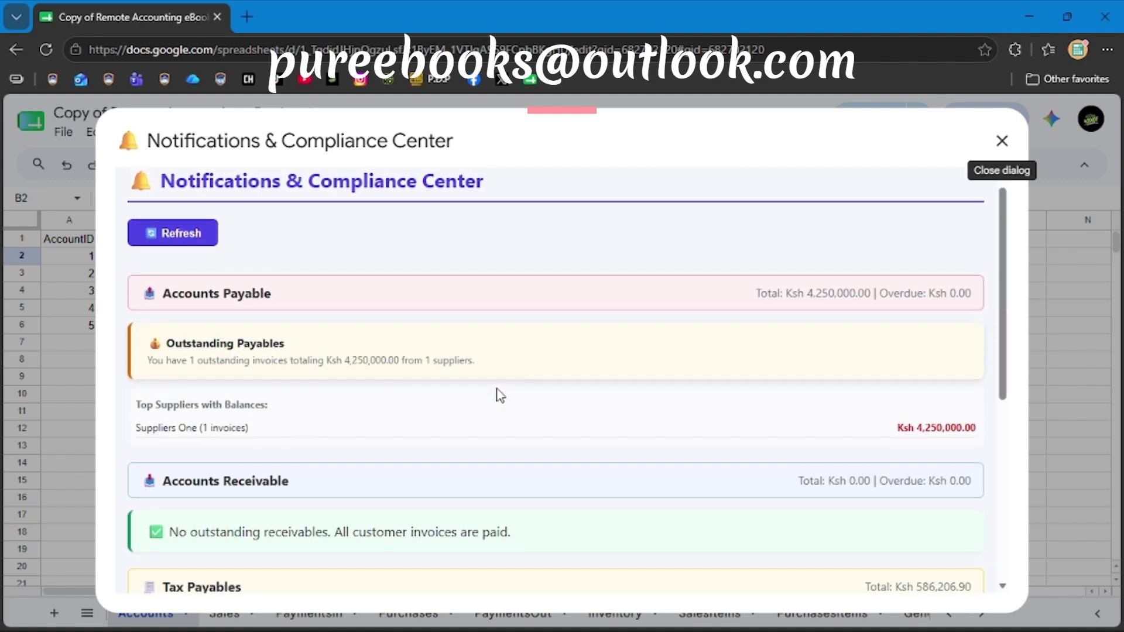
scroll(499, 395, down, 3)
scroll(499, 395, down, 2)
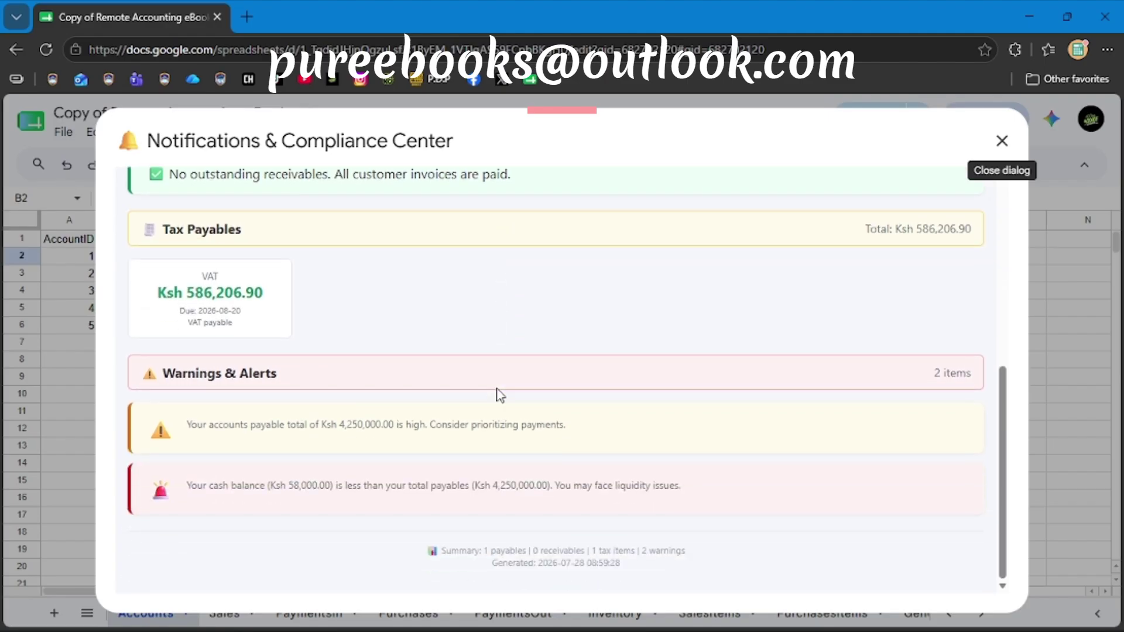
scroll(240, 243, up, 1)
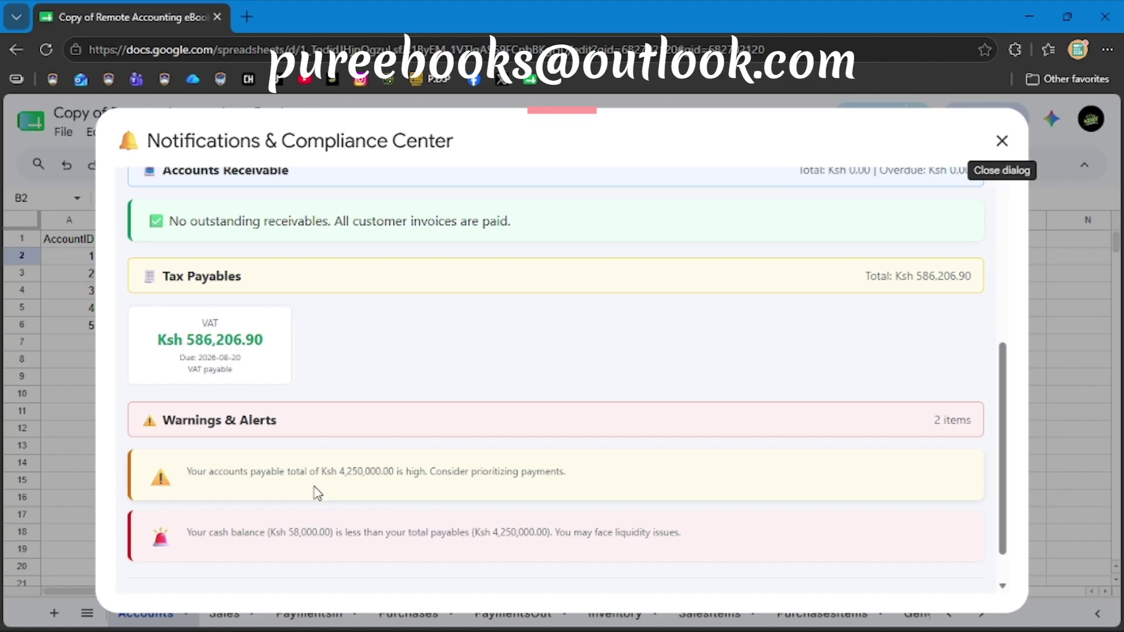
scroll(494, 465, up, 1)
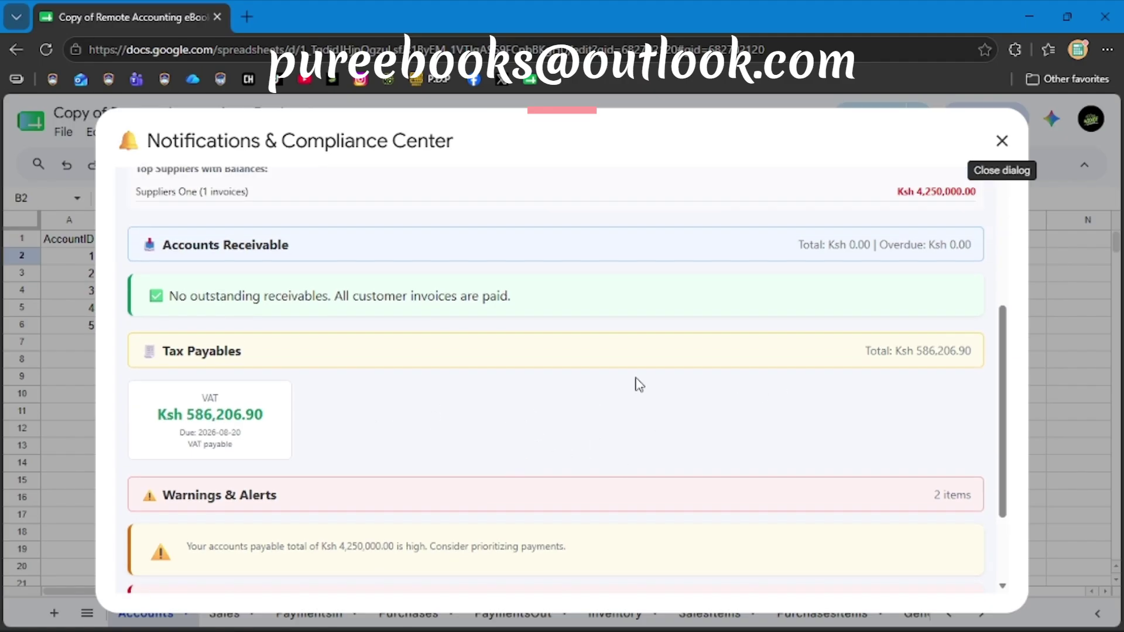
click(1004, 143)
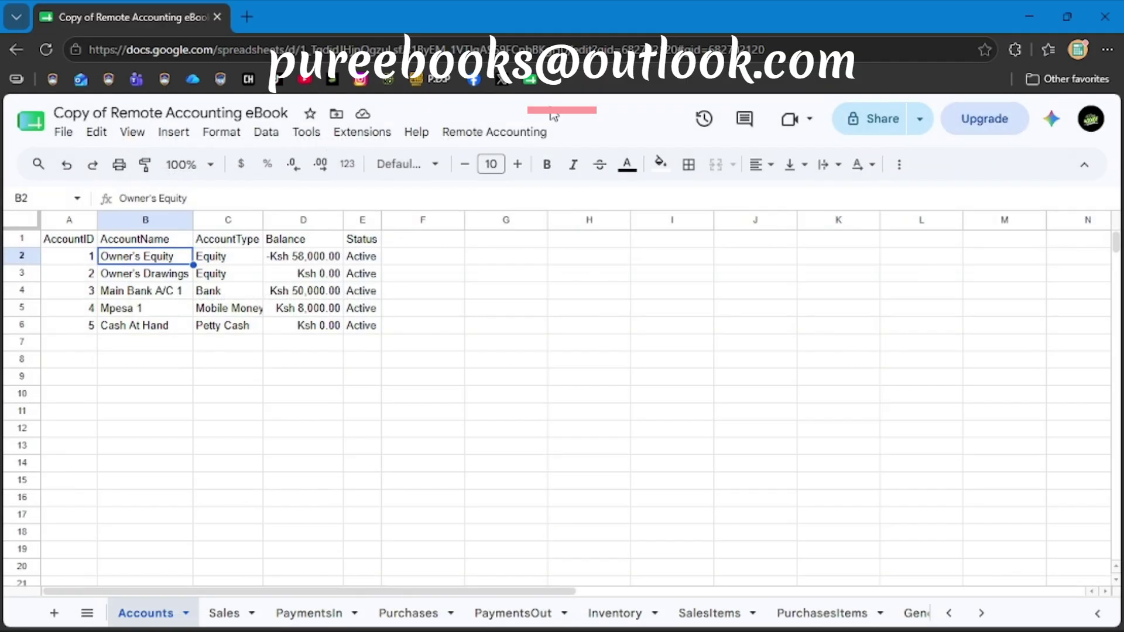
Start a new sales invoice from Remote Accounting > Transactions > New Sale, billed to Customer One.
click(499, 139)
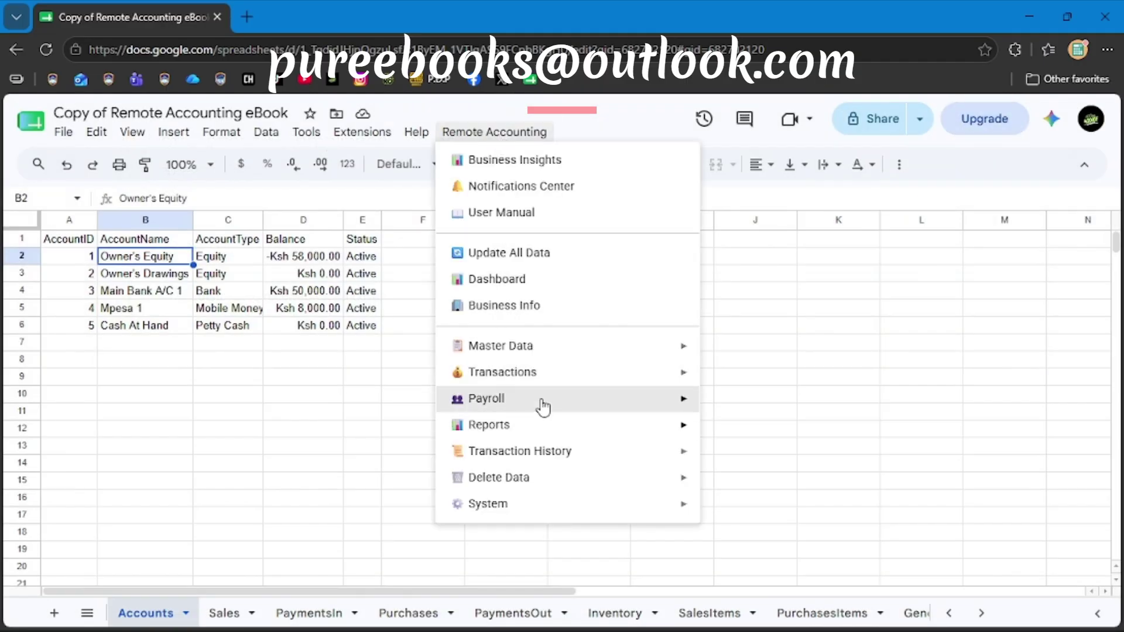
mouse_move(599, 407)
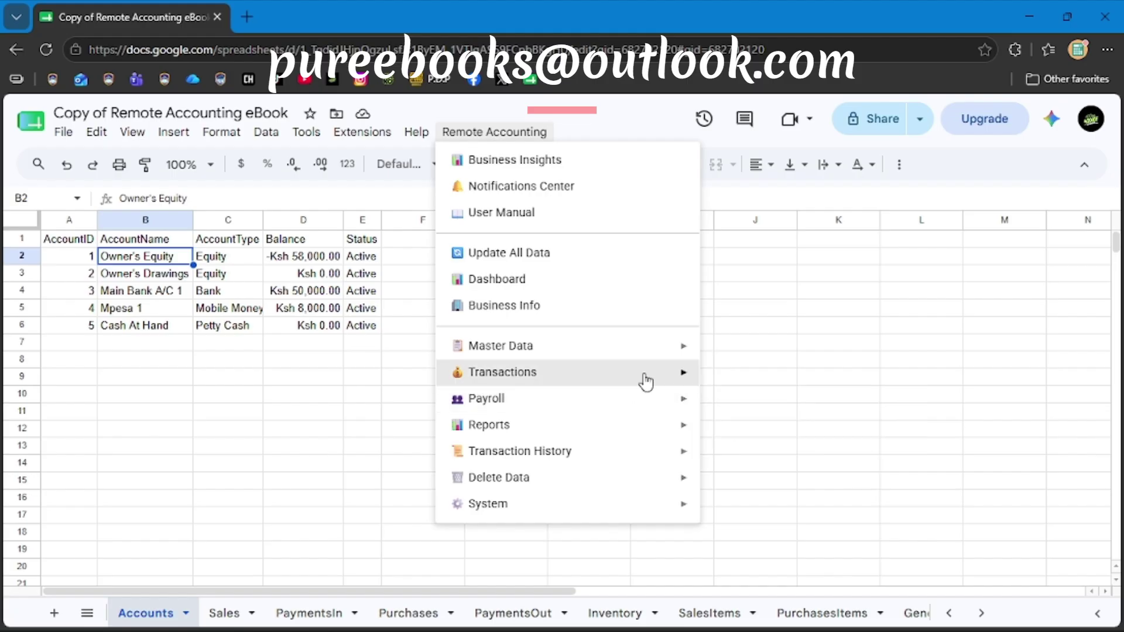
mouse_move(646, 378)
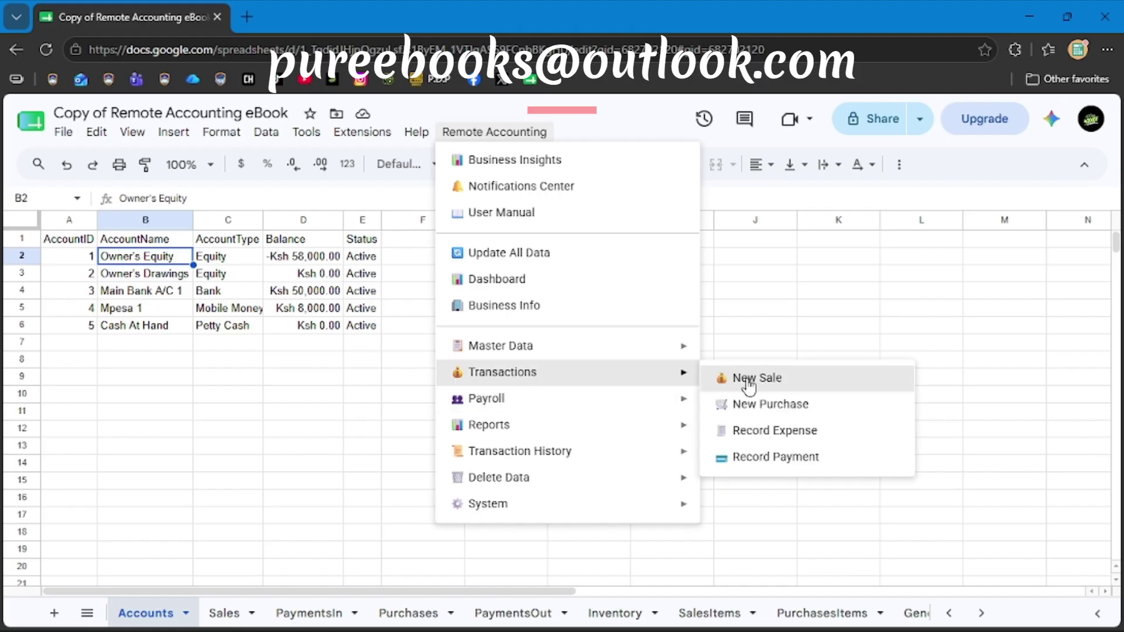
click(749, 383)
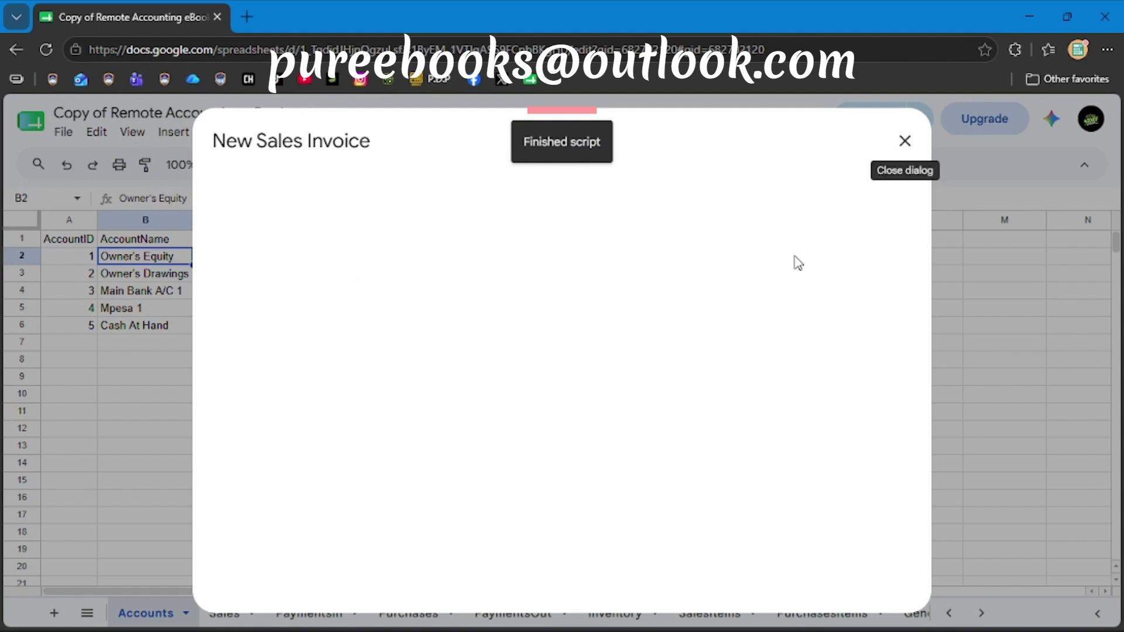
click(409, 310)
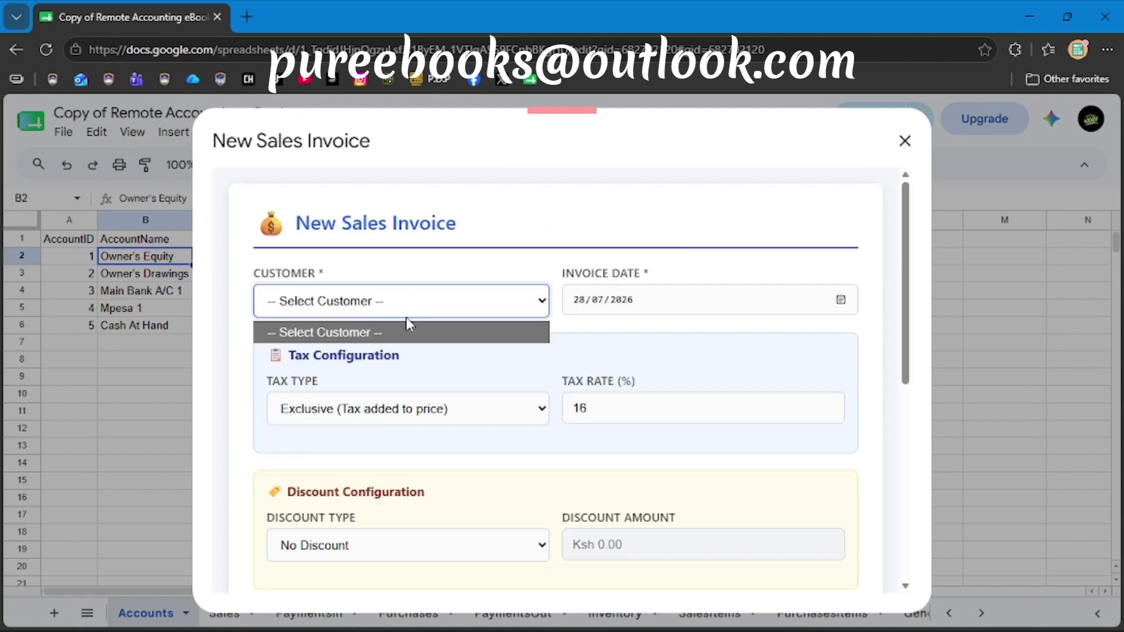
click(371, 353)
scroll(564, 376, down, 1)
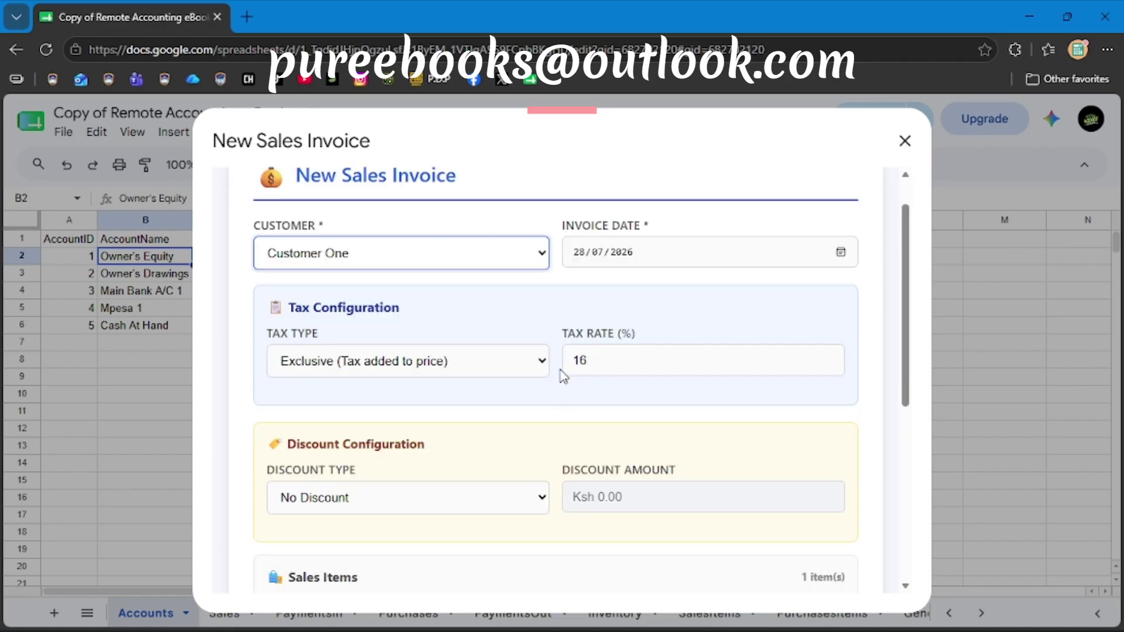
scroll(564, 376, down, 1)
scroll(578, 394, down, 1)
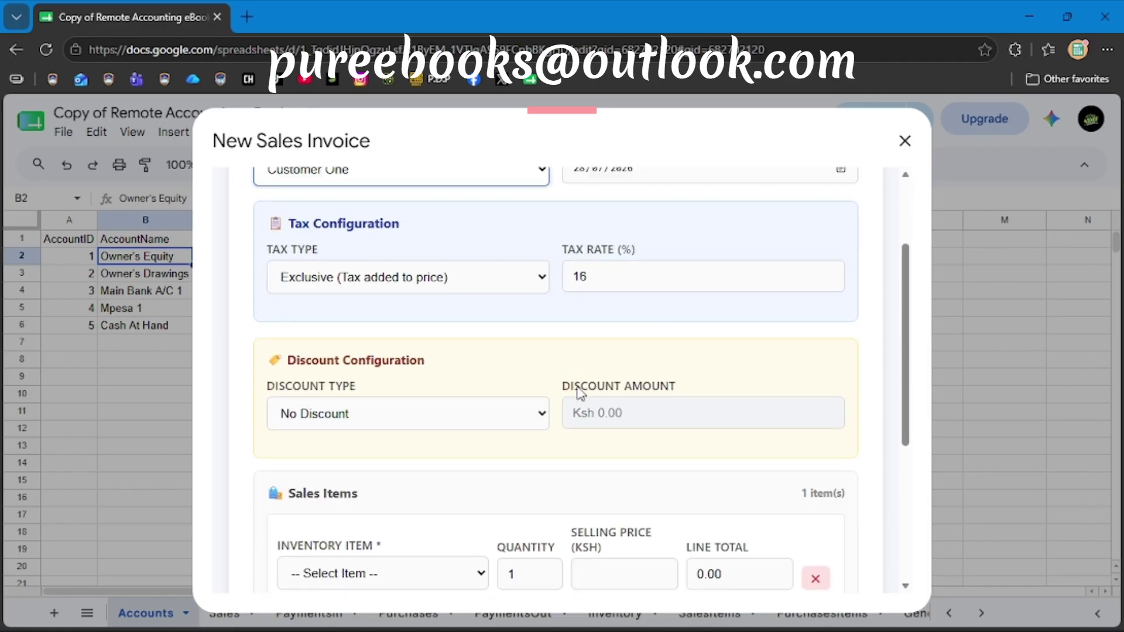
scroll(580, 394, up, 1)
scroll(580, 393, down, 3)
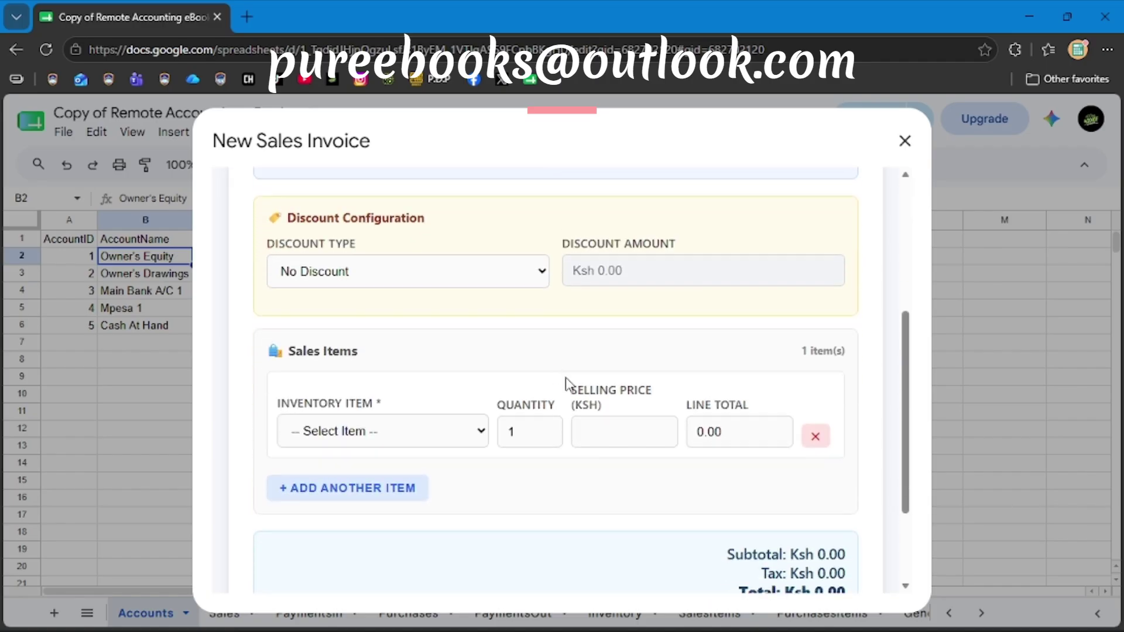
Add Inventory Item at Ksh 90.00 with quantity 50000, totalling Ksh 5220000.00.
click(427, 443)
click(403, 483)
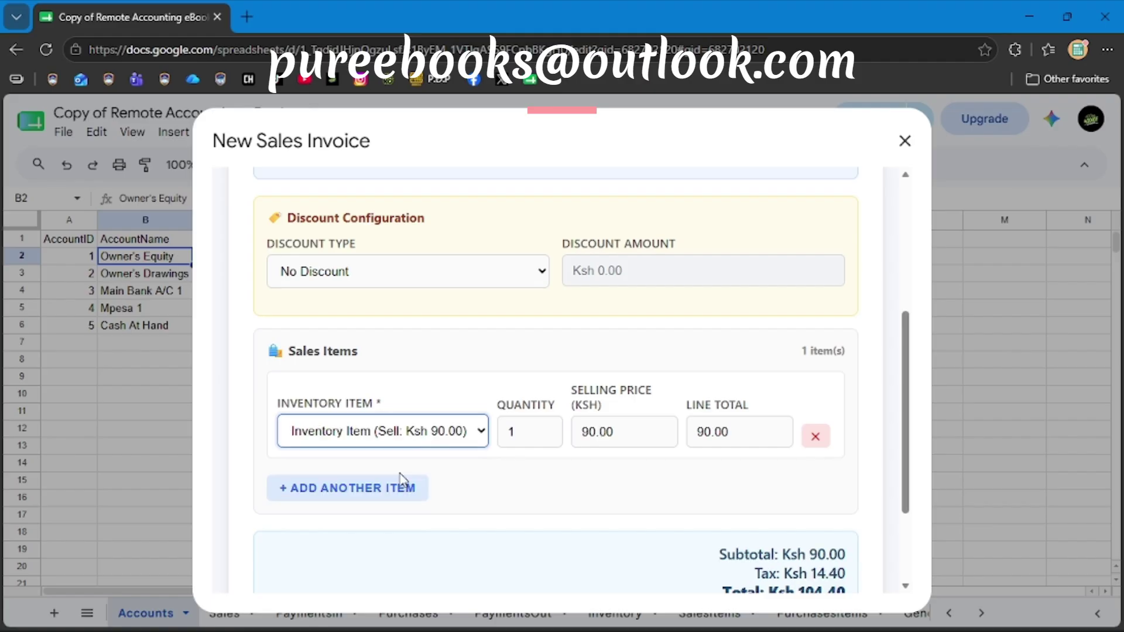
click(523, 437)
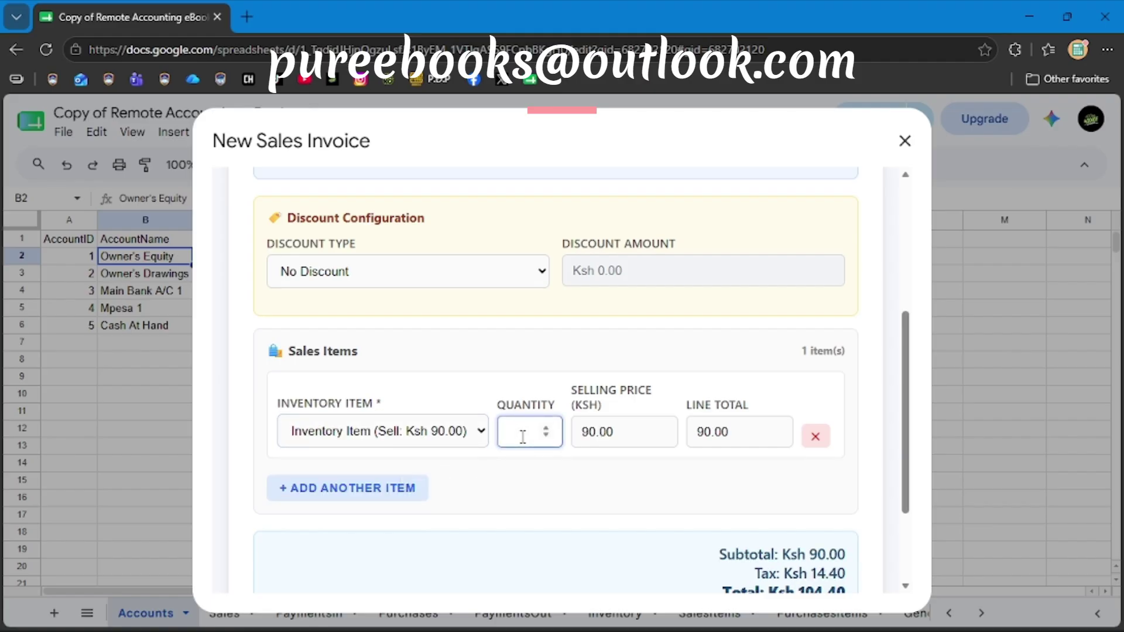
text(80000)
click(523, 486)
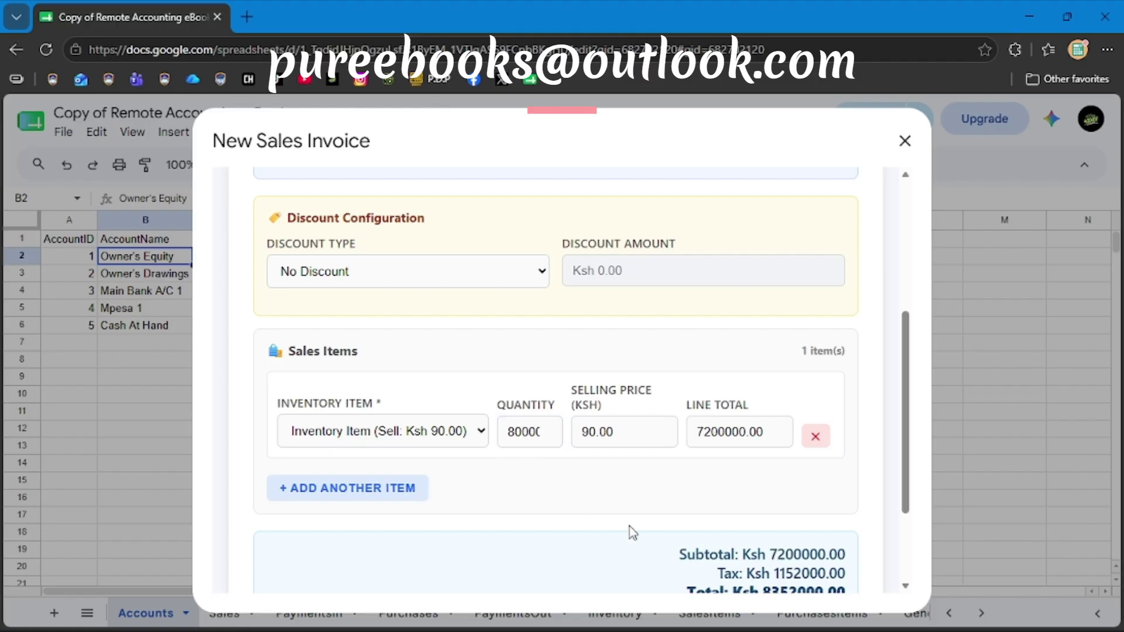
scroll(631, 526, down, 3)
scroll(615, 515, up, 3)
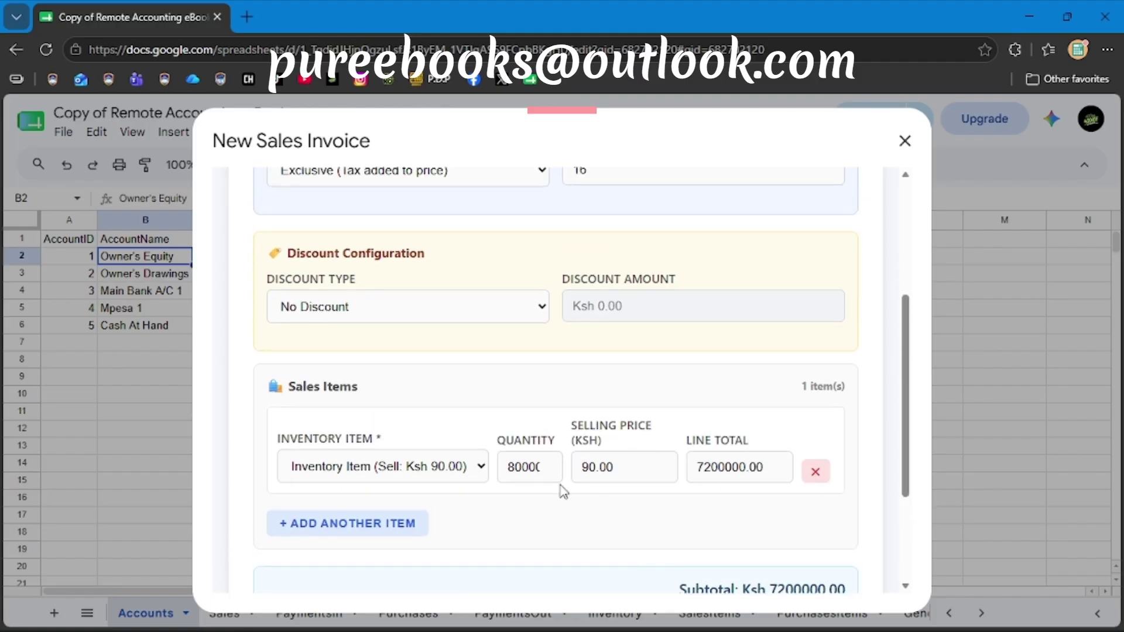
click(517, 473)
text(5)
click(557, 535)
scroll(560, 537, down, 3)
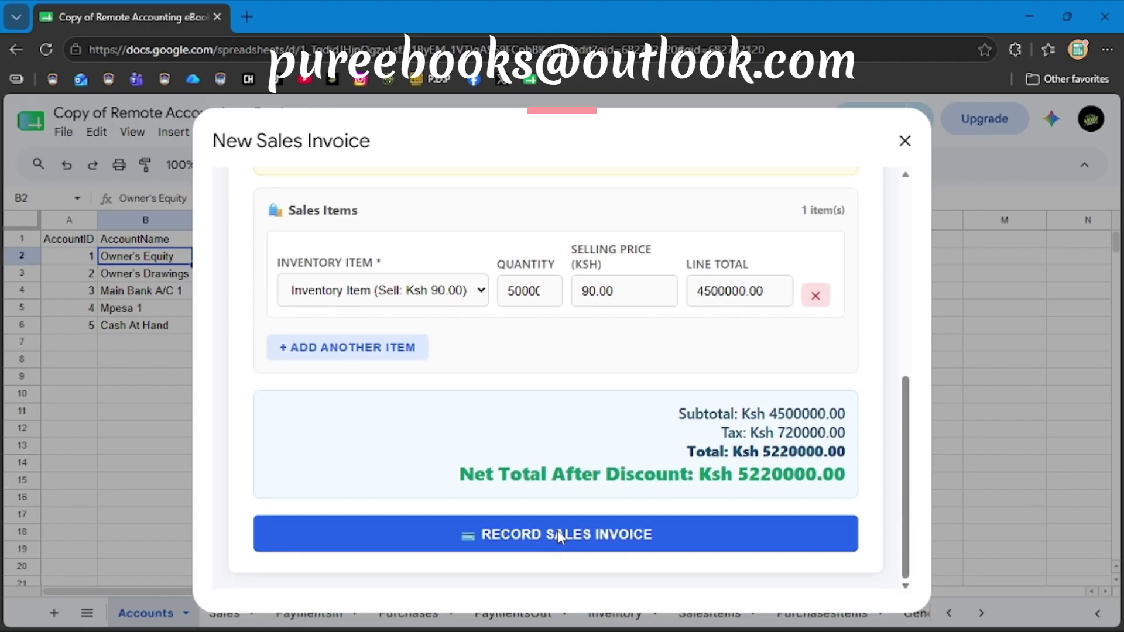
scroll(565, 465, up, 4)
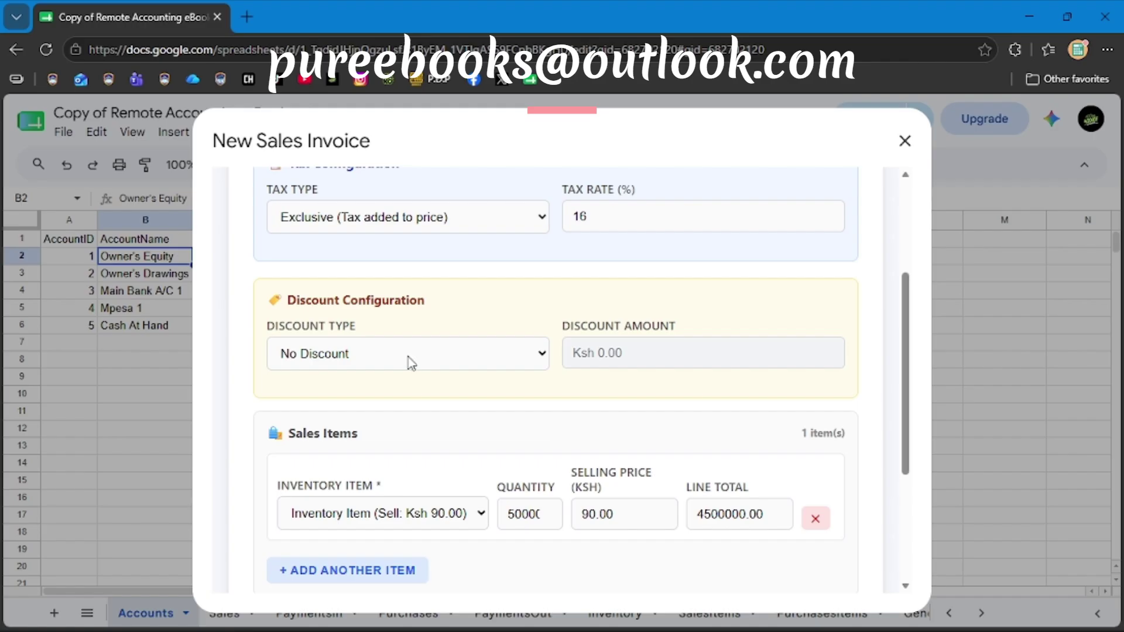
Set the invoice discount to Percentage (%) with a value of 0.3.
click(408, 357)
click(361, 426)
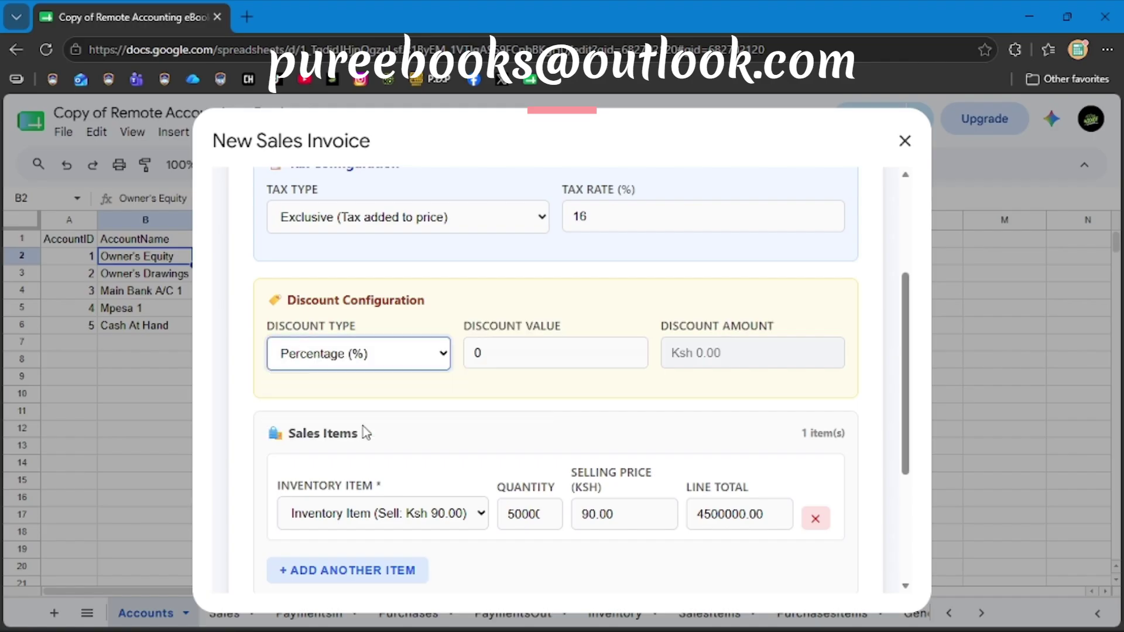
click(493, 349)
text(0)
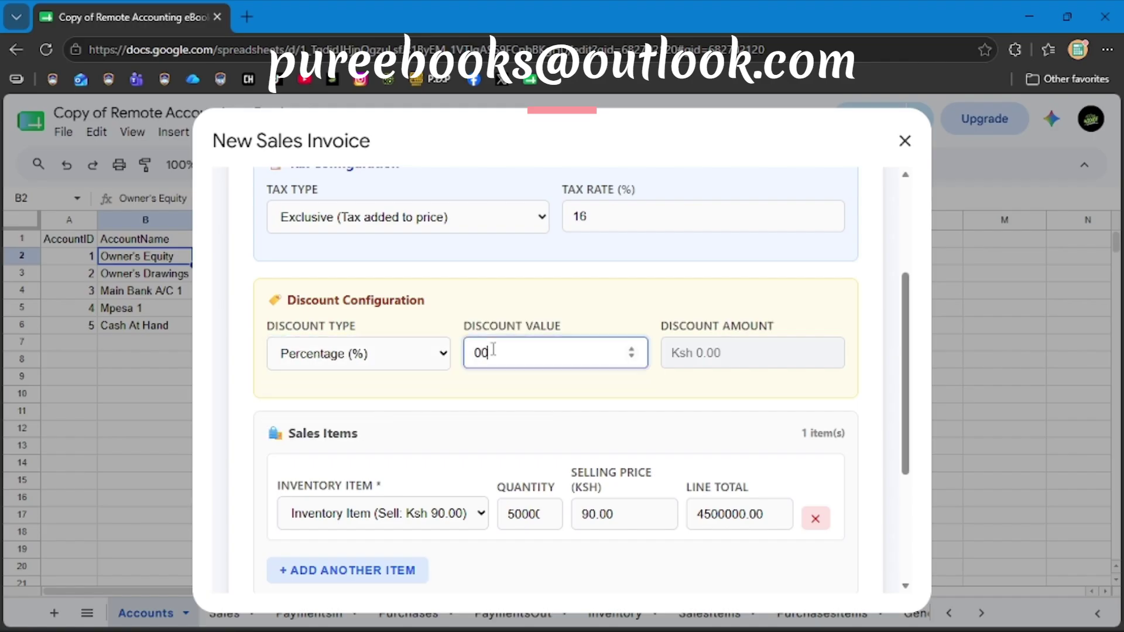
text(5)
key(BackSpace)
text(.5)
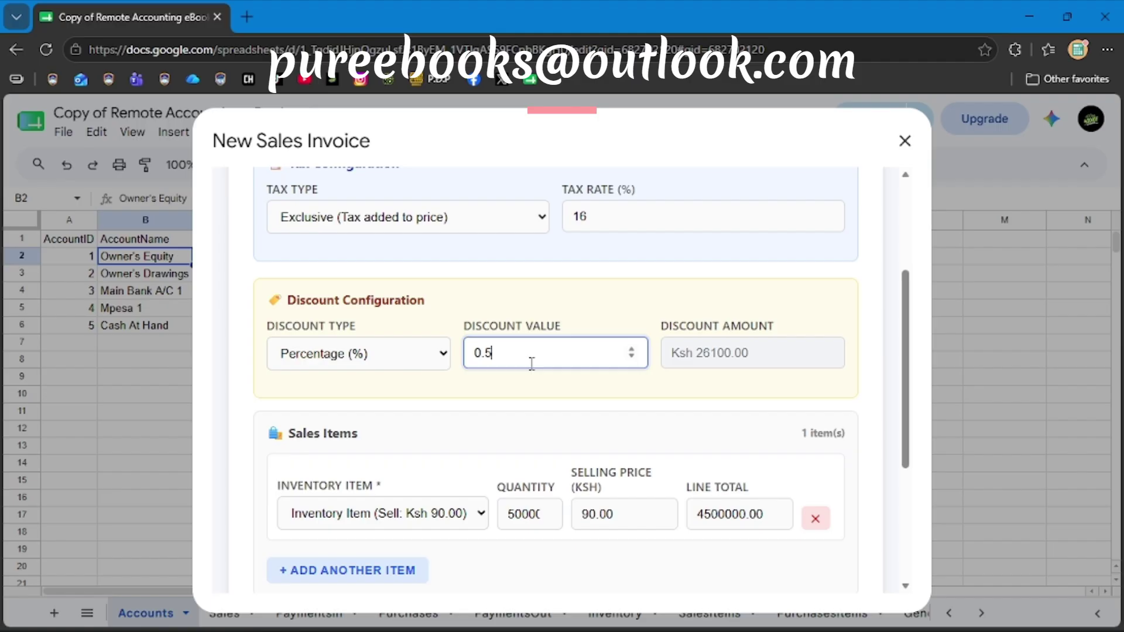
key(BackSpace)
key(BackSpace)
text(.1)
key(BackSpace)
key(BackSpace)
text(.3)
click(527, 398)
Scroll through the invoice to confirm the net total of Ksh 5204340.00.
scroll(562, 452, down, 4)
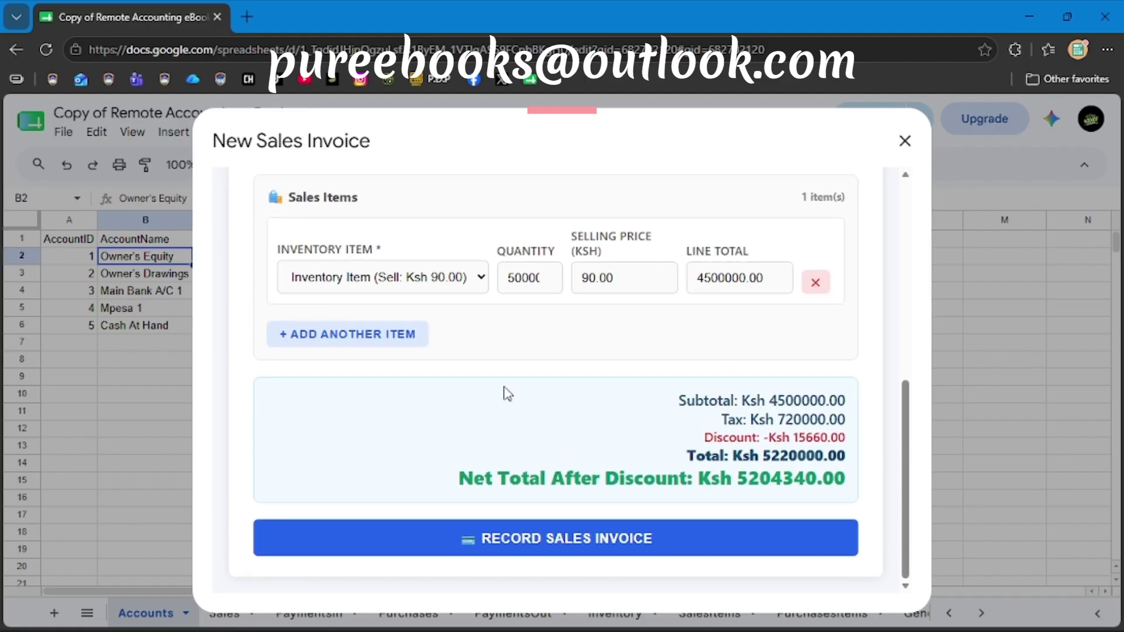
scroll(486, 374, up, 4)
scroll(514, 372, down, 2)
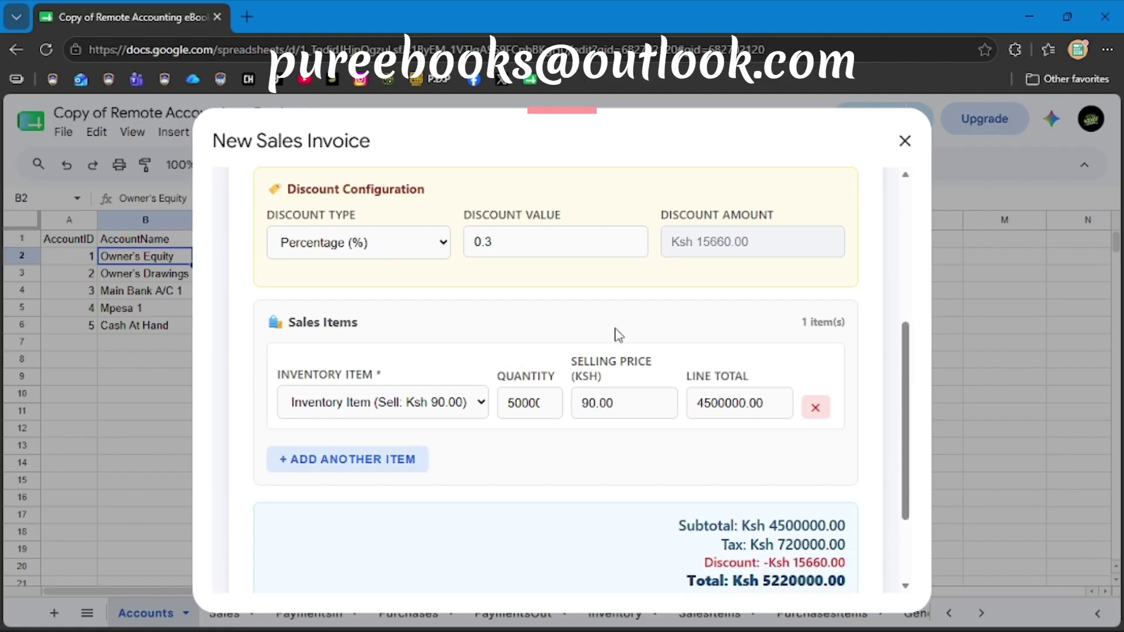
scroll(620, 351, down, 2)
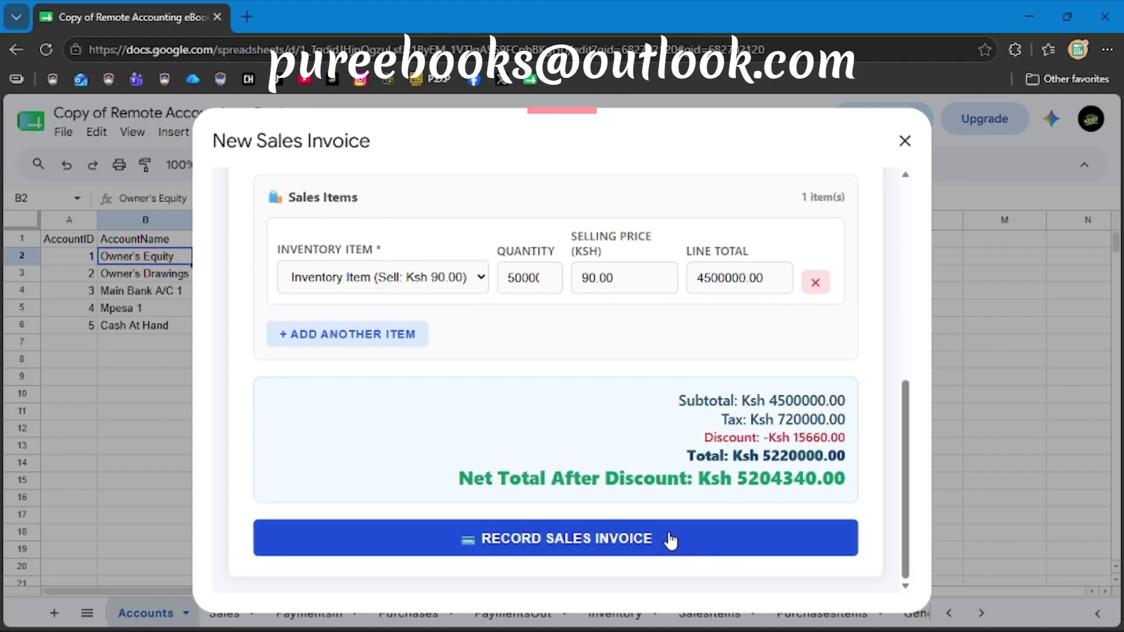
scroll(601, 327, up, 1)
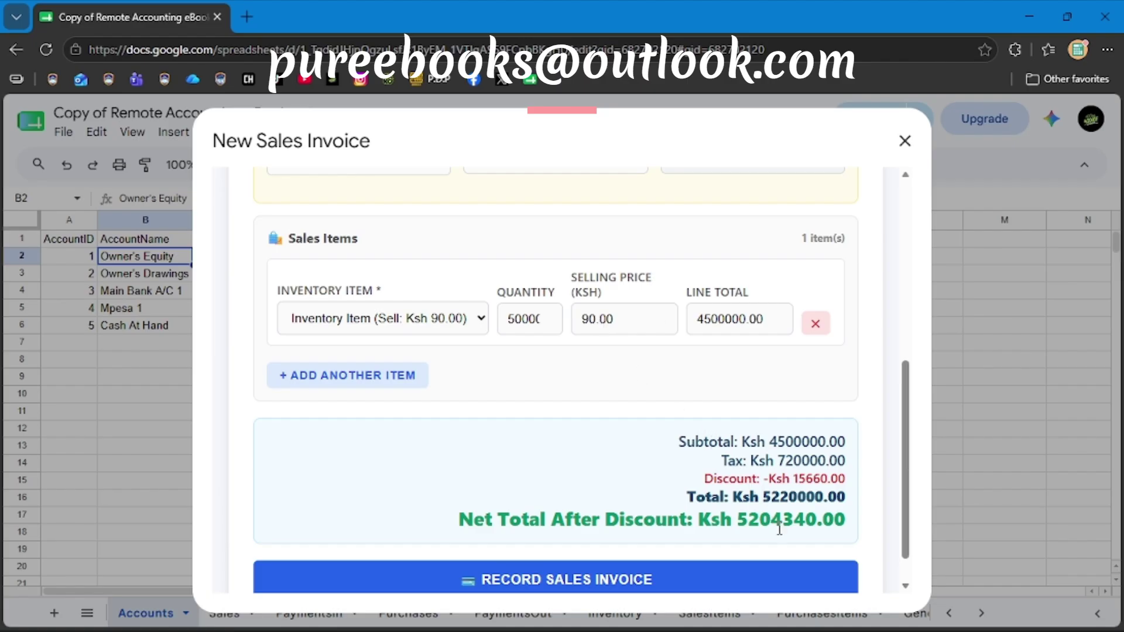
scroll(640, 394, up, 1)
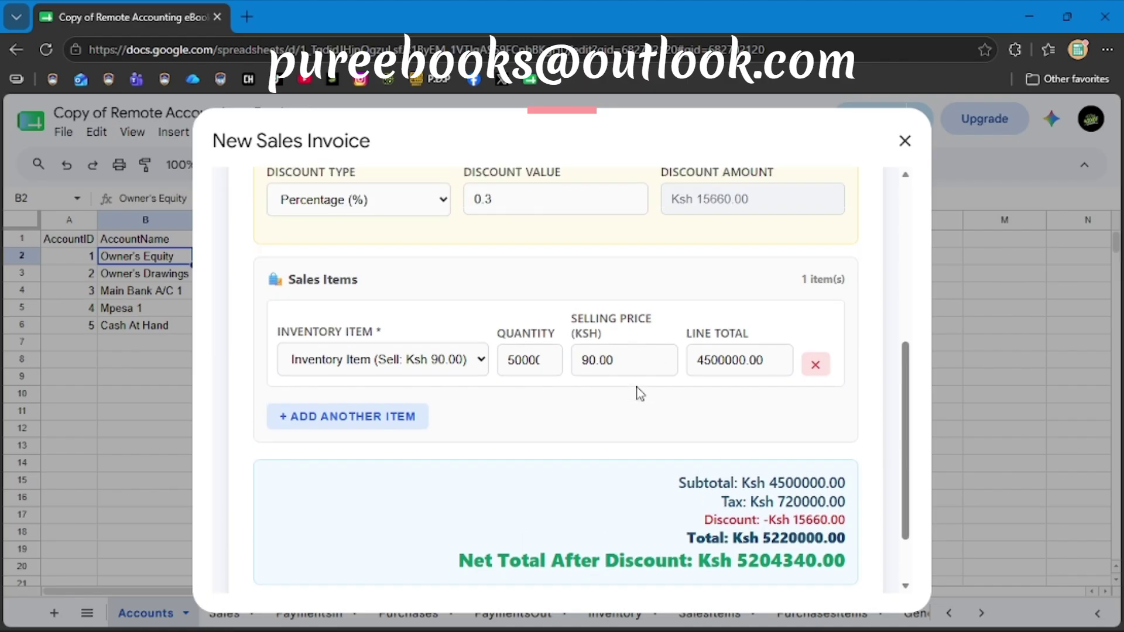
scroll(640, 393, up, 5)
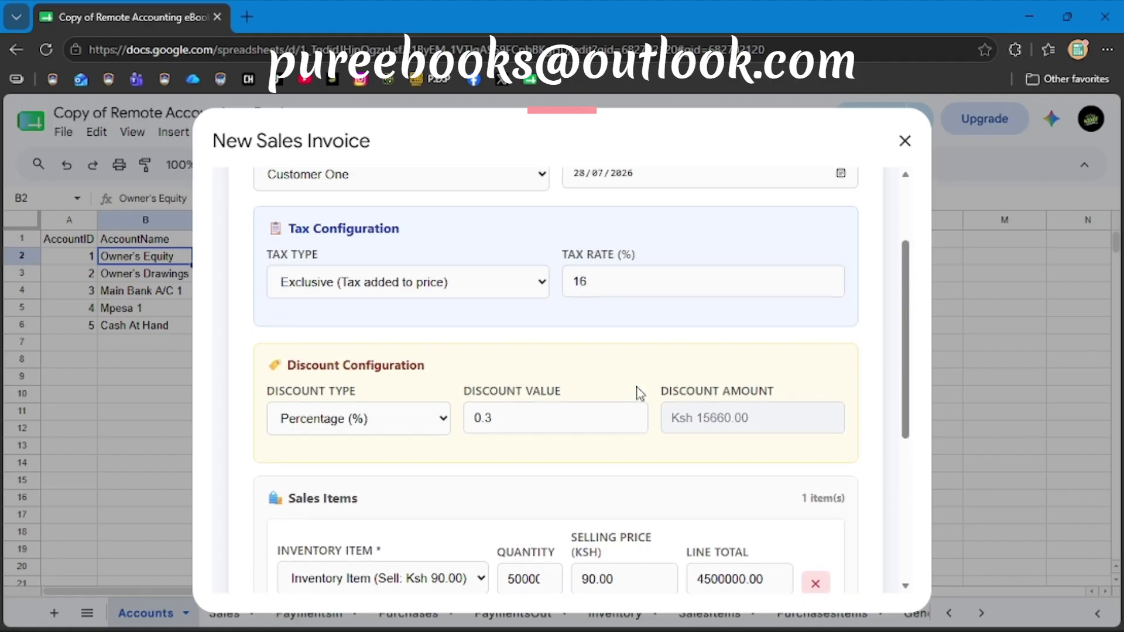
scroll(640, 394, up, 2)
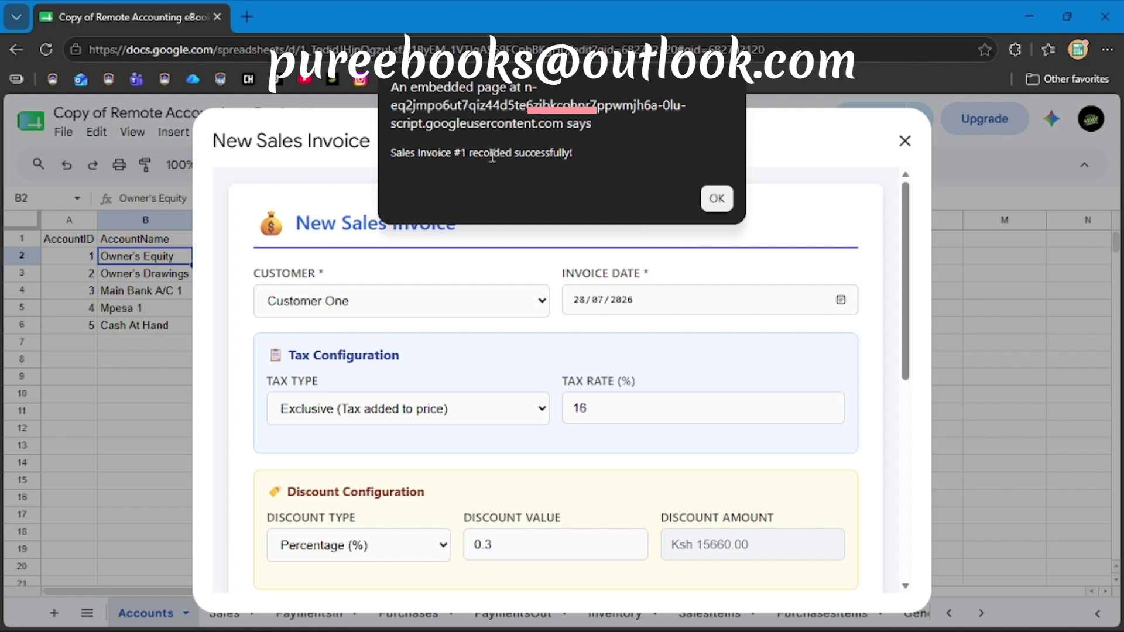
Acknowledge the Sales Invoice #1 recorded alert and reopen the Remote Accounting menu.
click(716, 202)
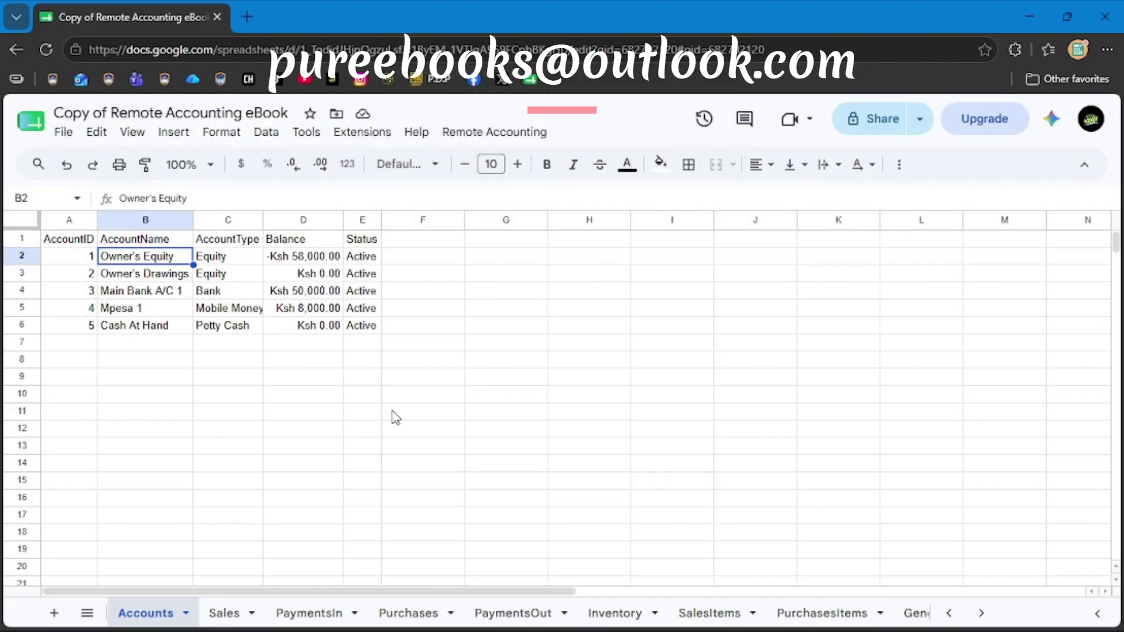
click(470, 141)
Open the Record Payment form and clear the prefilled payment amount.
mouse_move(543, 378)
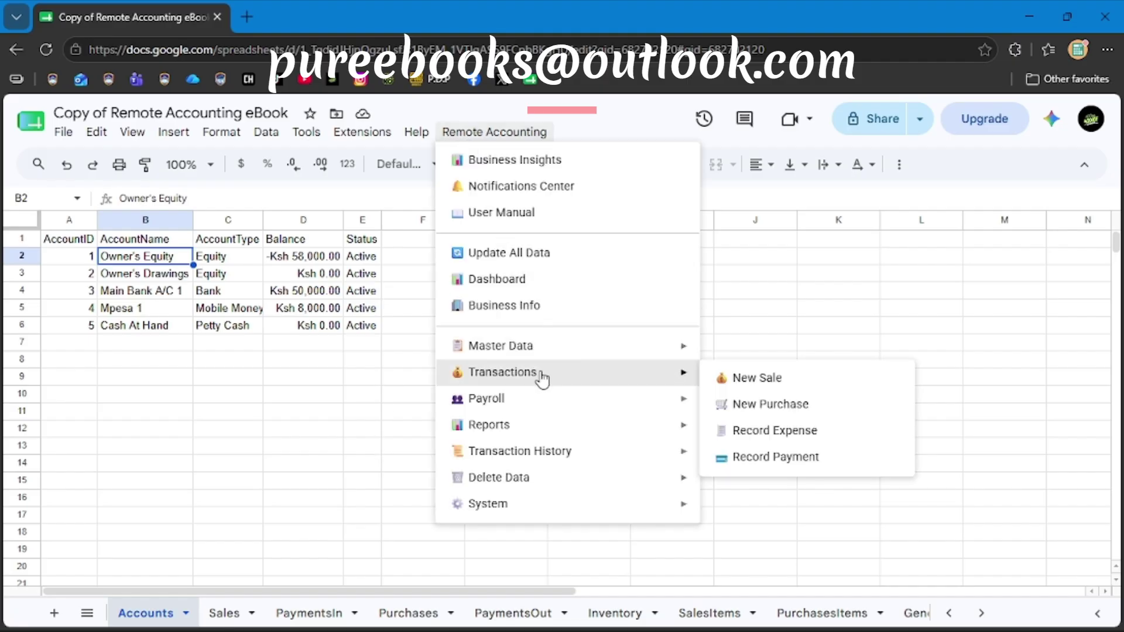
click(767, 460)
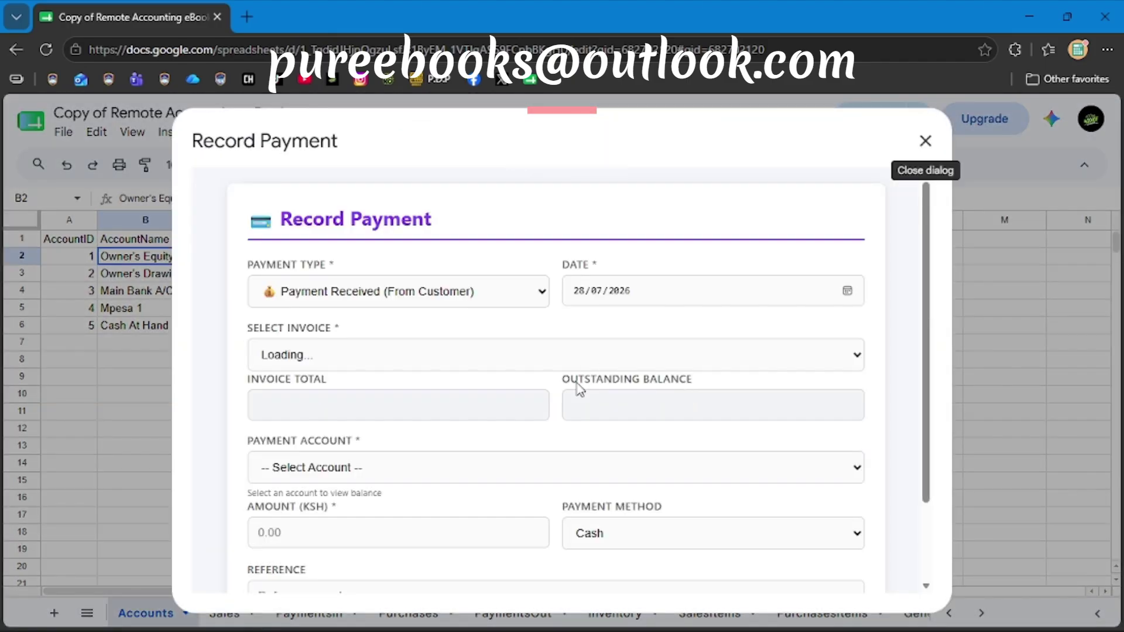
scroll(580, 390, down, 3)
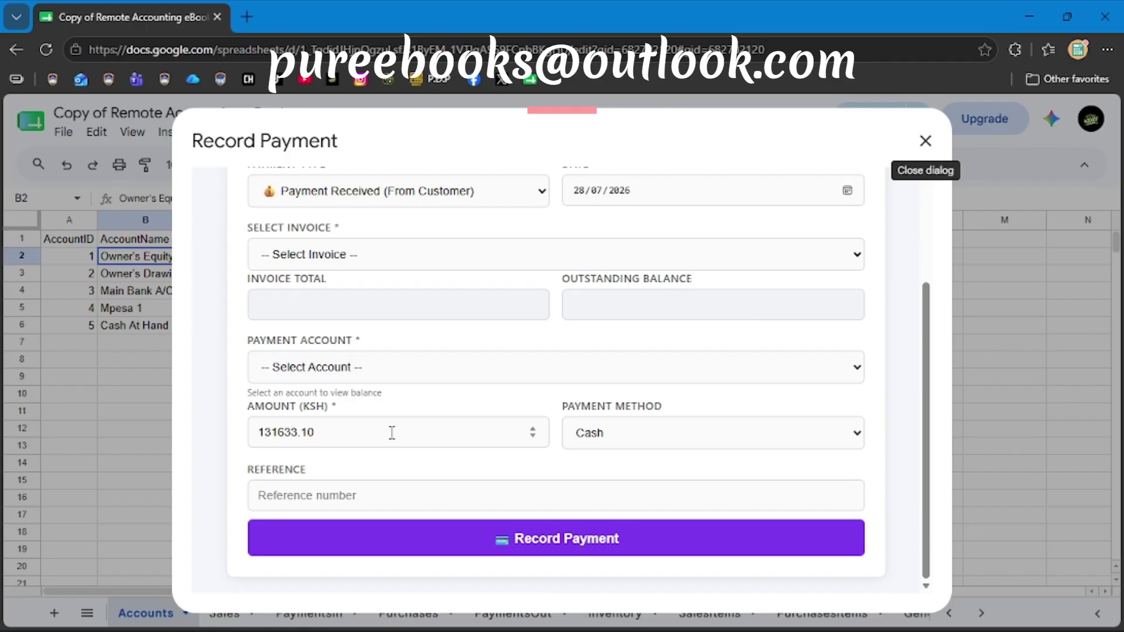
scroll(388, 433, up, 3)
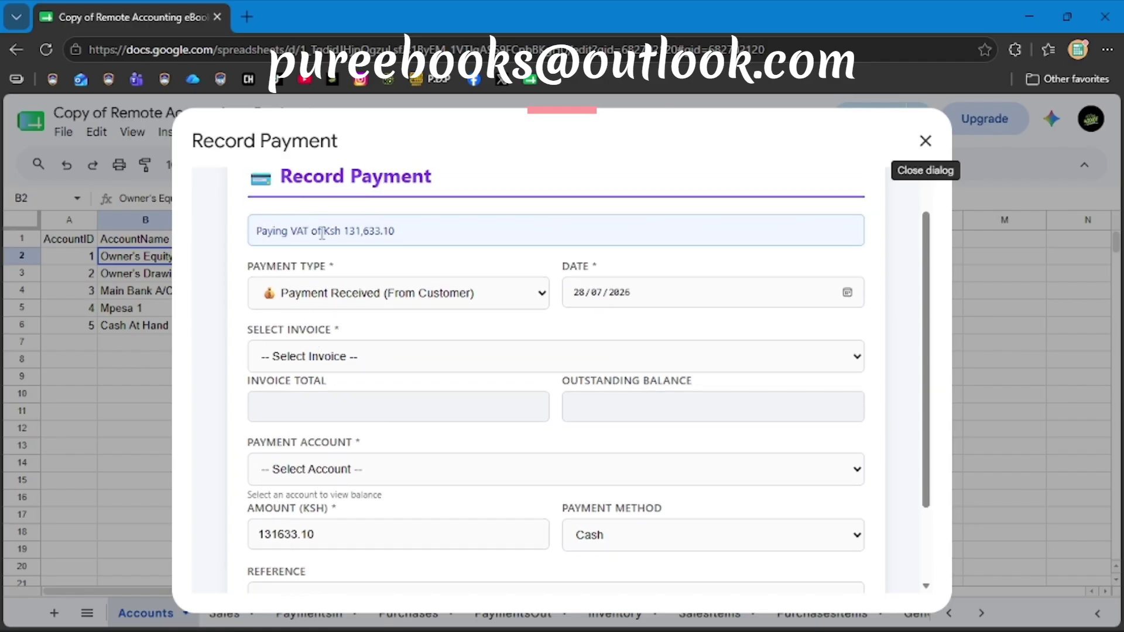
scroll(394, 522, down, 2)
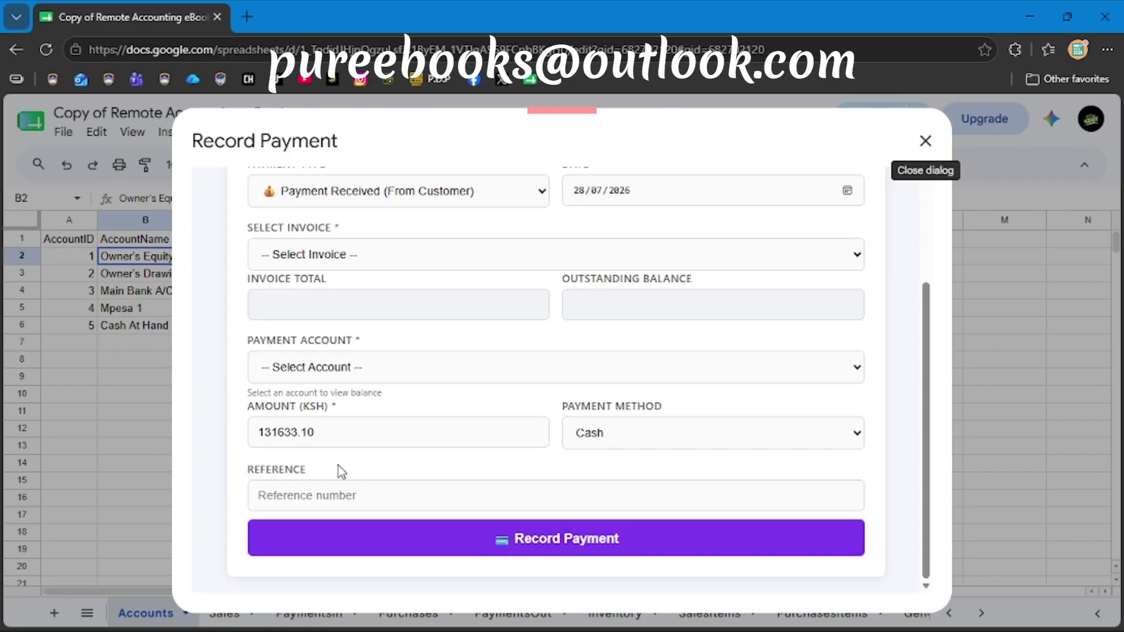
click(340, 431)
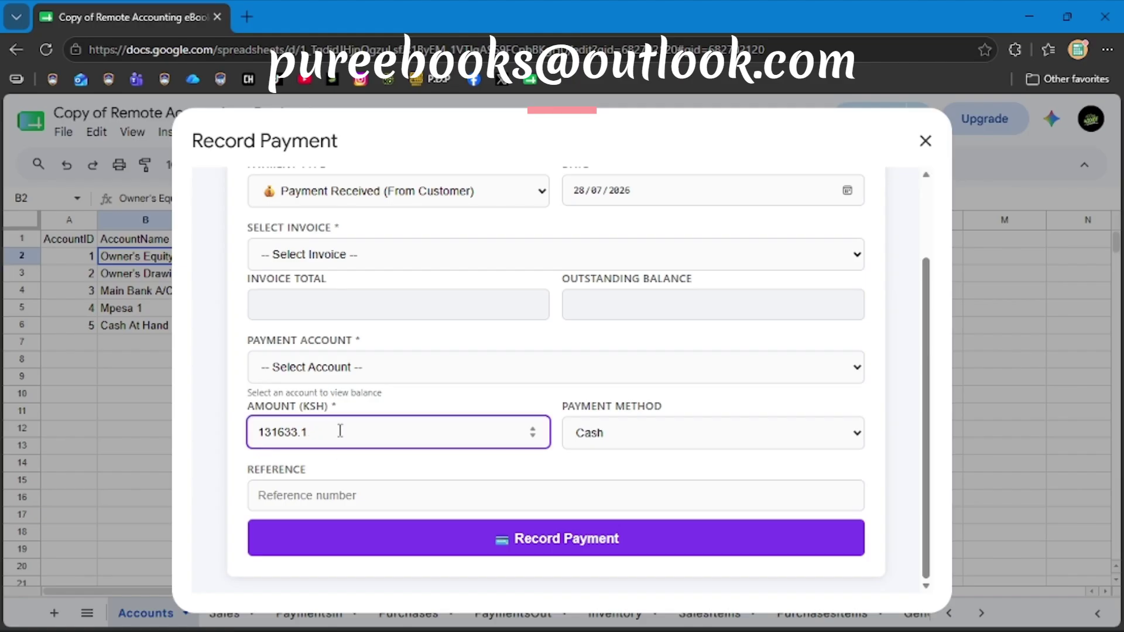
key(BackSpace)
key(BackSpace)
key(BackSpace)
key(BackSpace)
key(BackSpace)
key(BackSpace)
key(BackSpace)
click(364, 466)
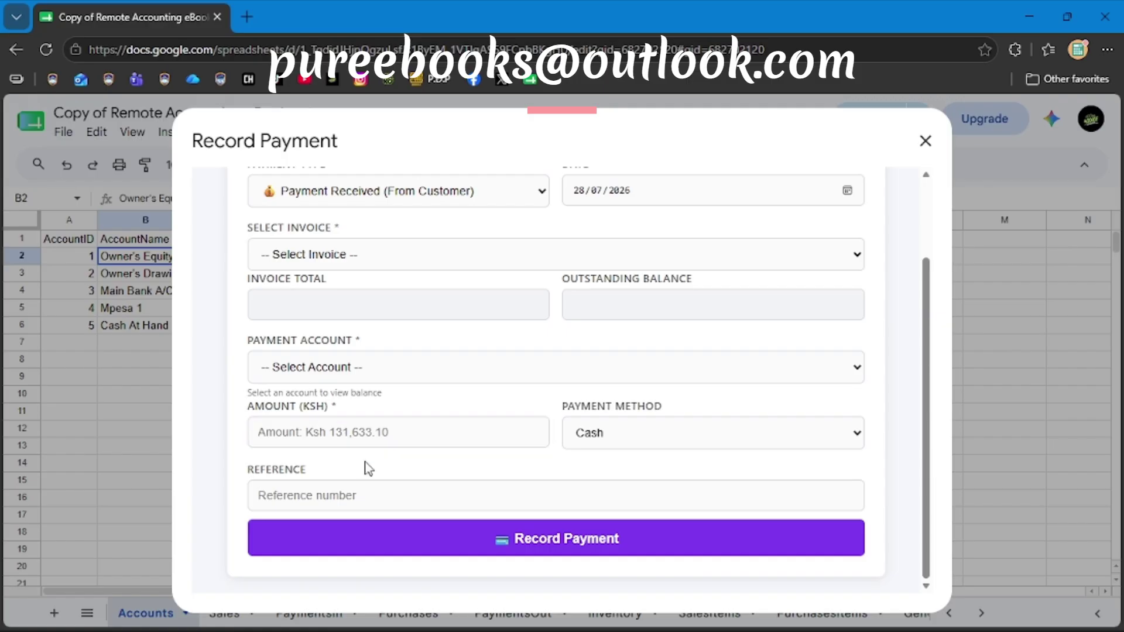
scroll(418, 418, up, 2)
scroll(417, 419, down, 1)
Switch Payment Type to Tax Payment (To KRA), then back to Payment Received (From Customer).
click(347, 296)
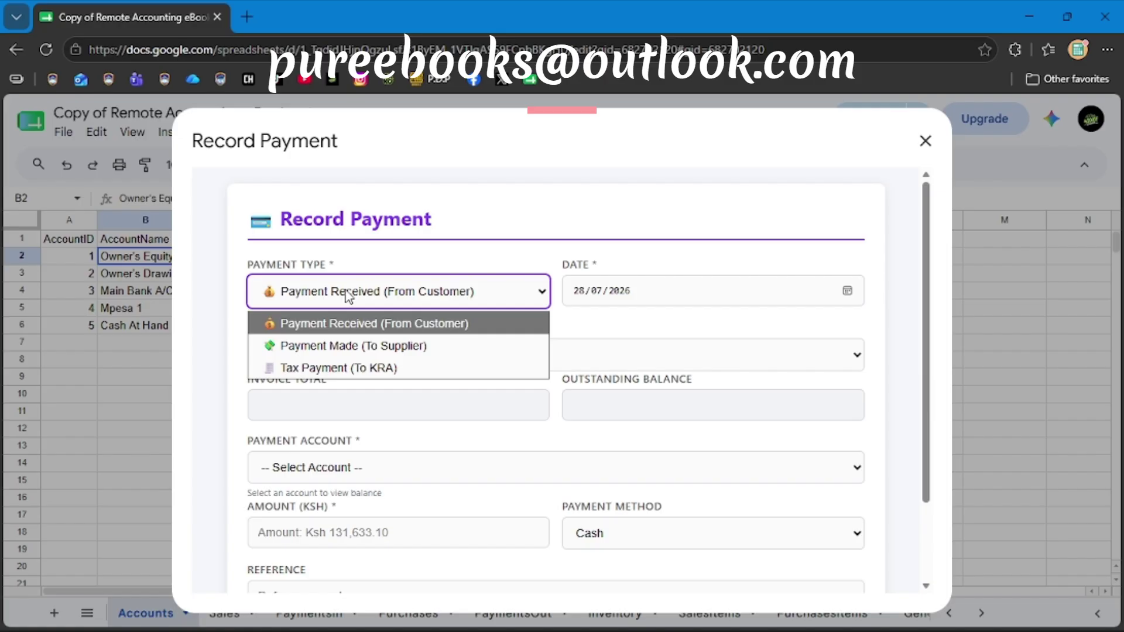
click(404, 366)
scroll(430, 378, down, 1)
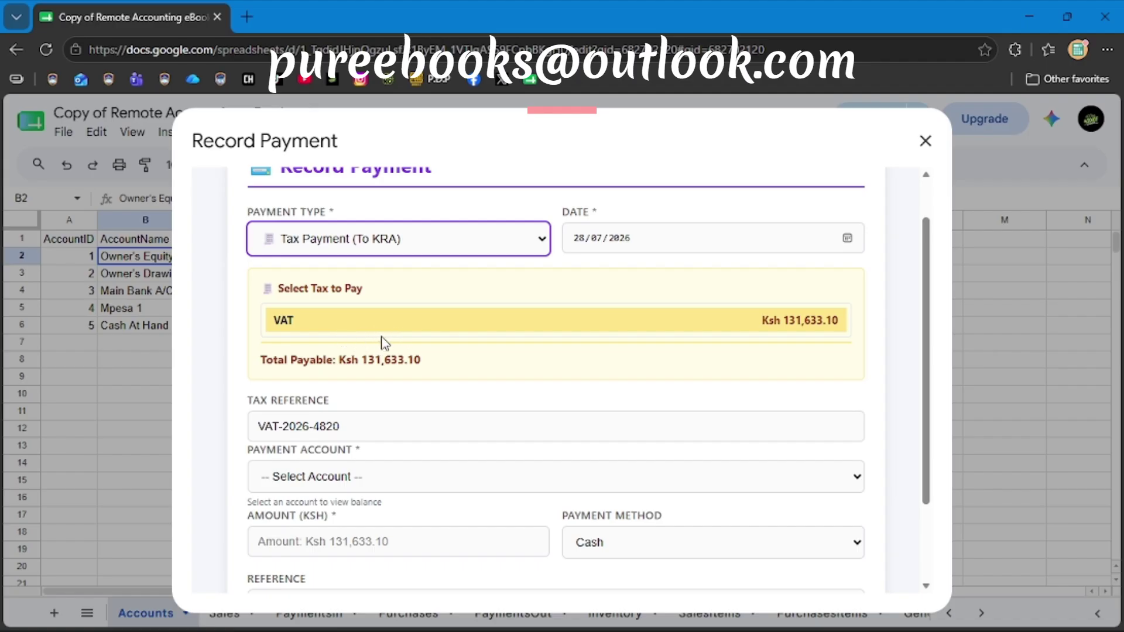
scroll(430, 368, up, 1)
scroll(431, 368, down, 1)
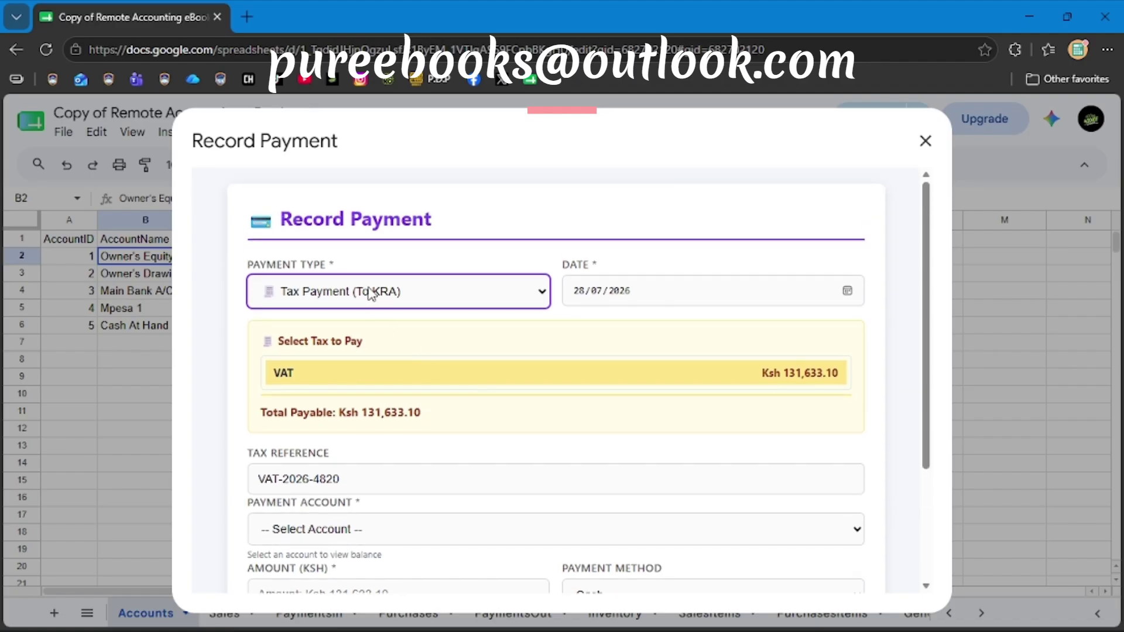
click(372, 294)
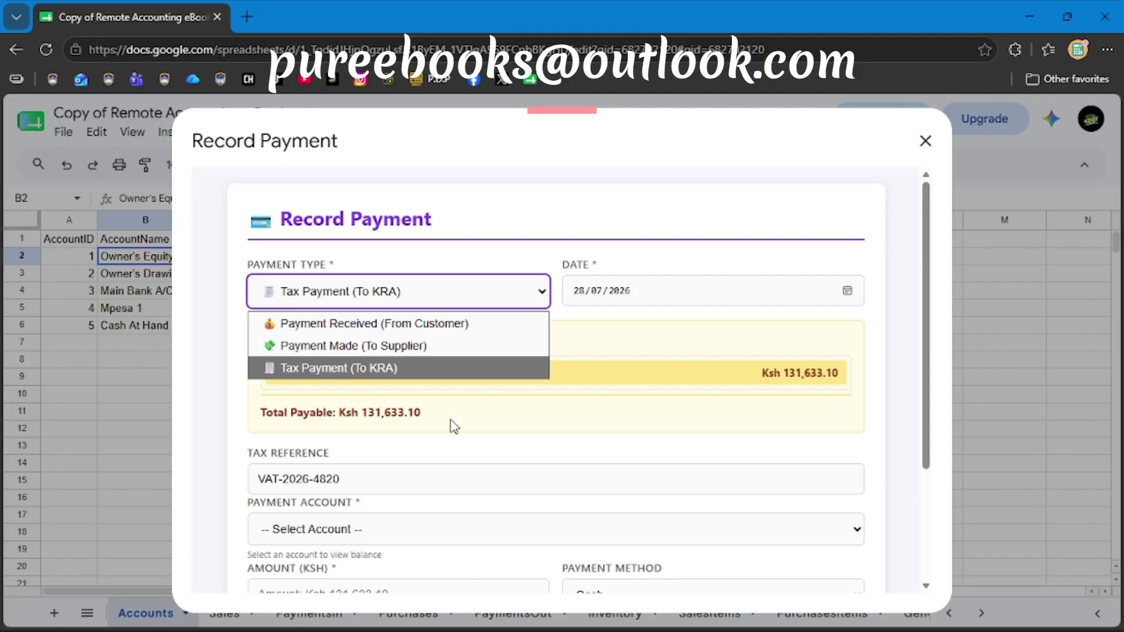
scroll(455, 427, down, 3)
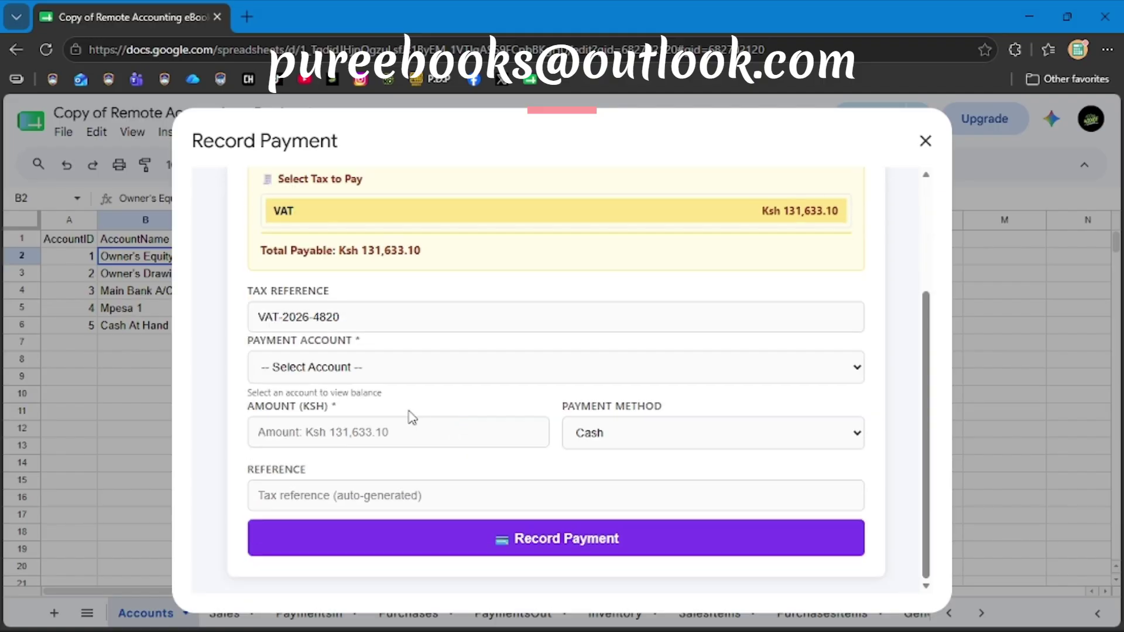
scroll(388, 359, up, 3)
click(328, 292)
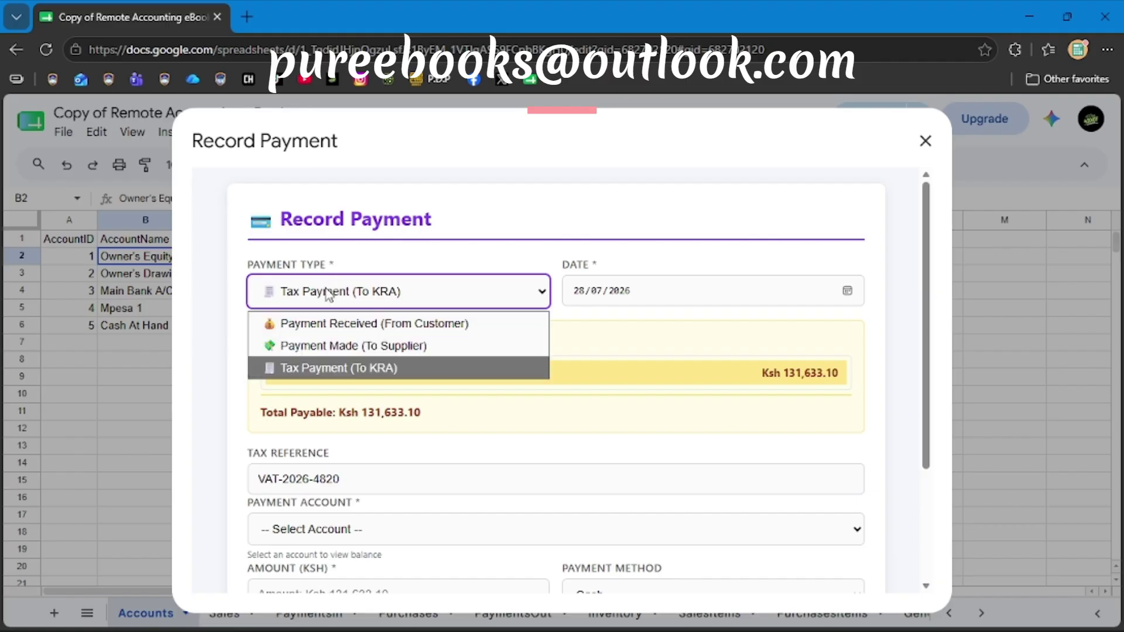
click(367, 324)
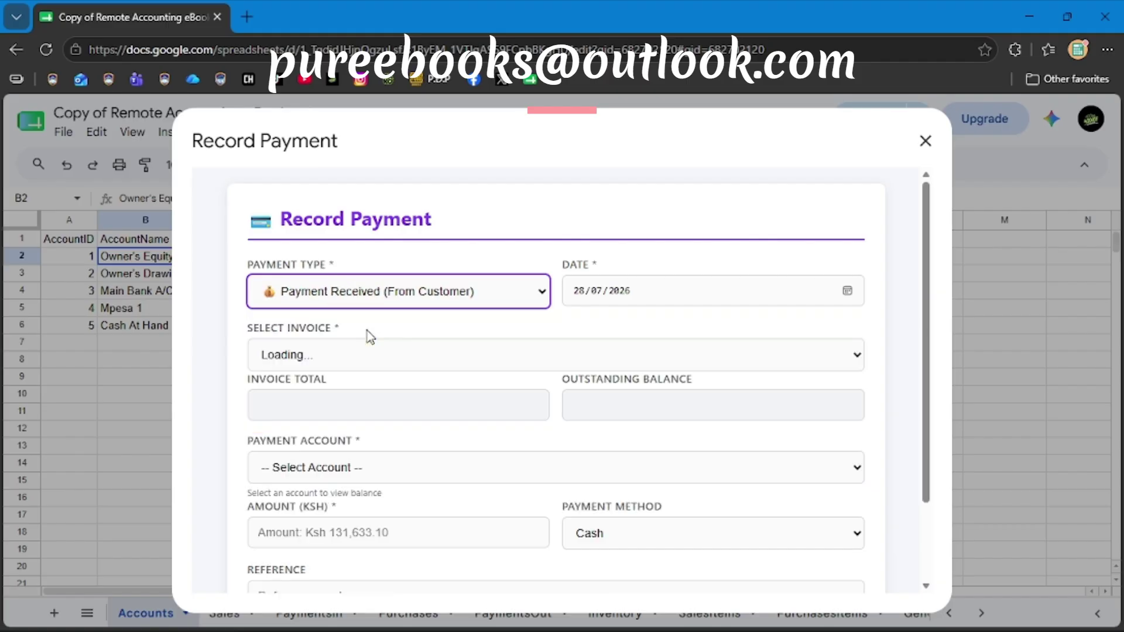
Select Customer One's invoice #1 for Ksh 5,204,340.00 in the payment form.
scroll(479, 378, down, 1)
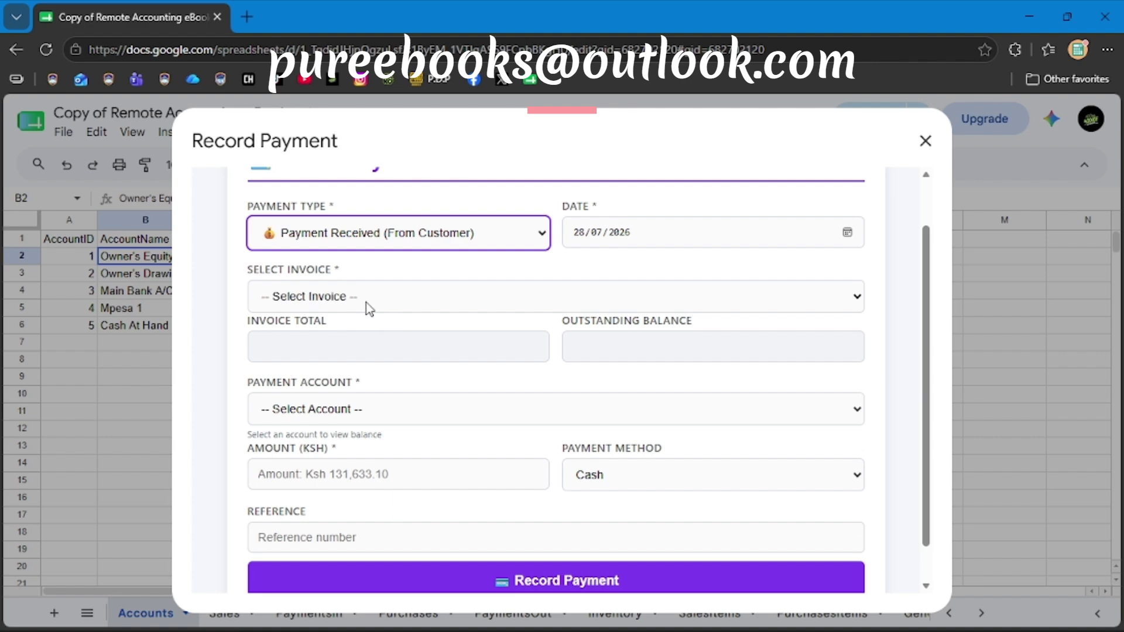
click(369, 309)
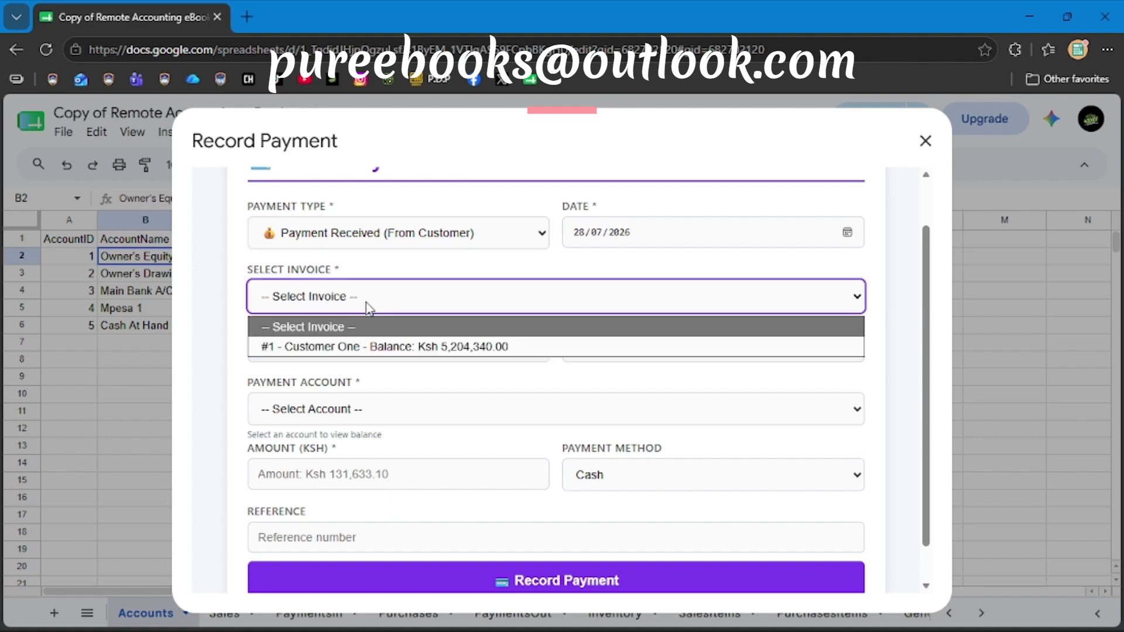
click(386, 347)
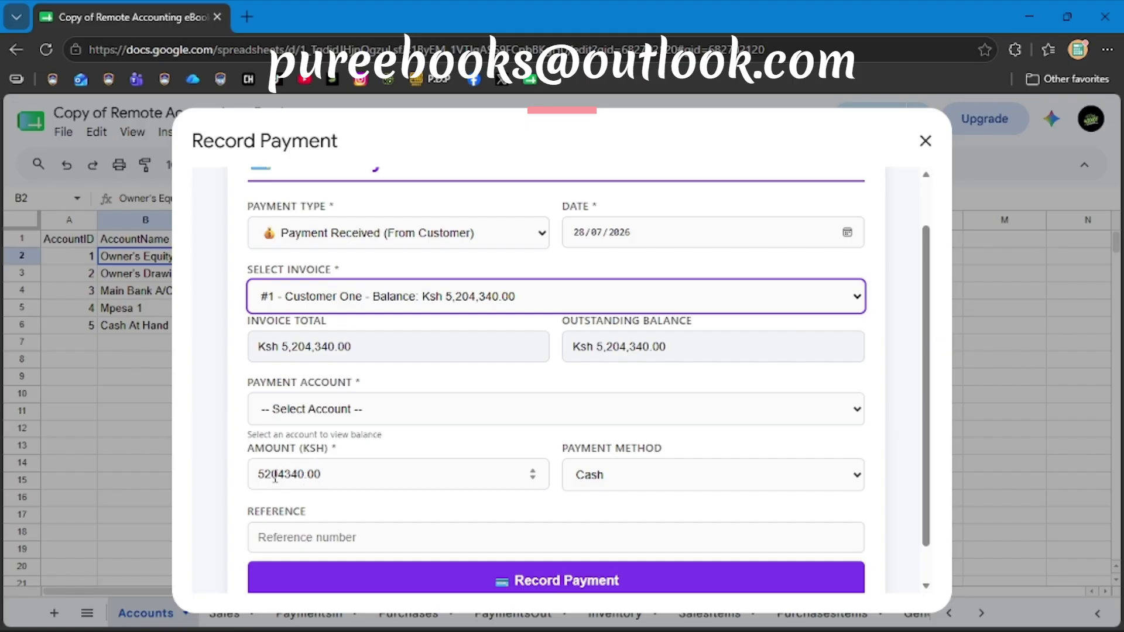
scroll(410, 404, up, 1)
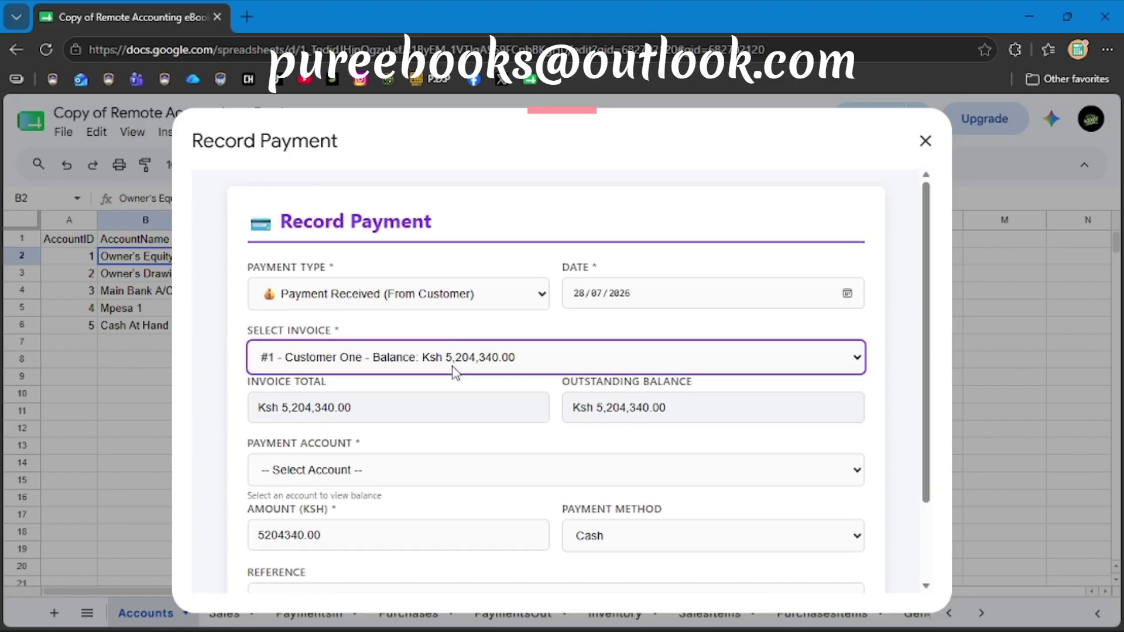
scroll(567, 377, down, 2)
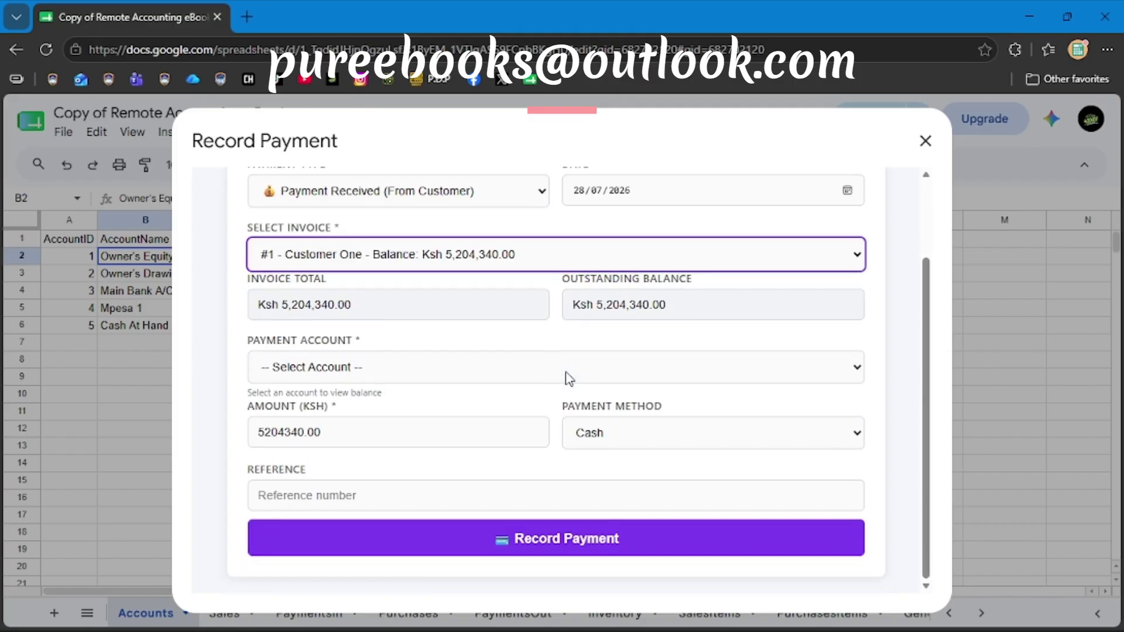
Set payment method to Cheque and payment account to Main Bank A/C 1, leaving reference blank.
click(655, 434)
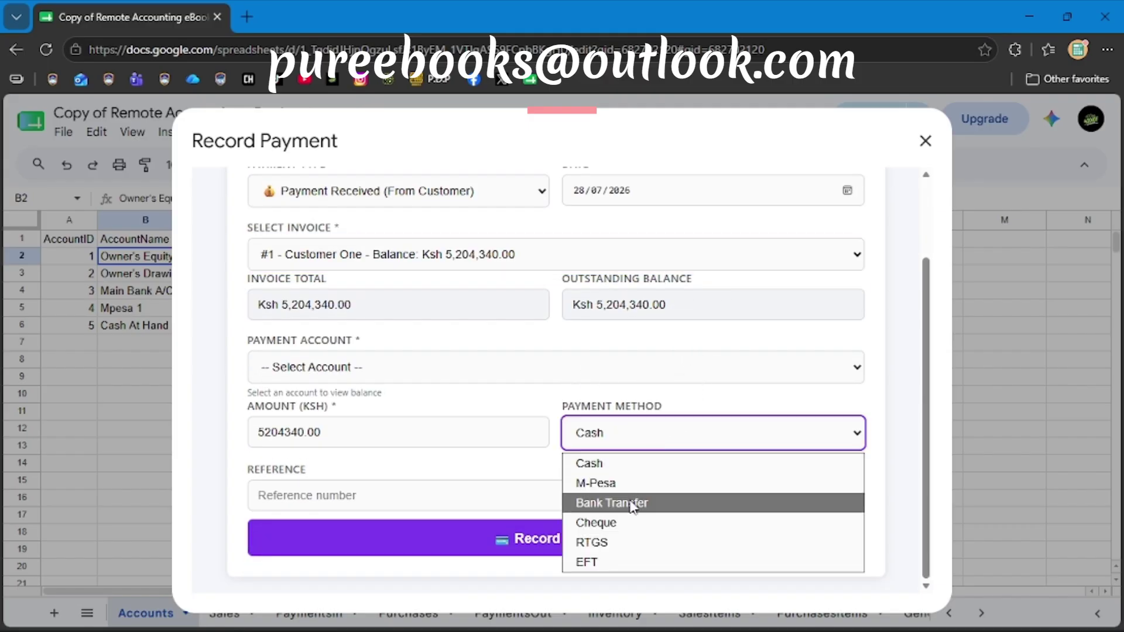
click(627, 530)
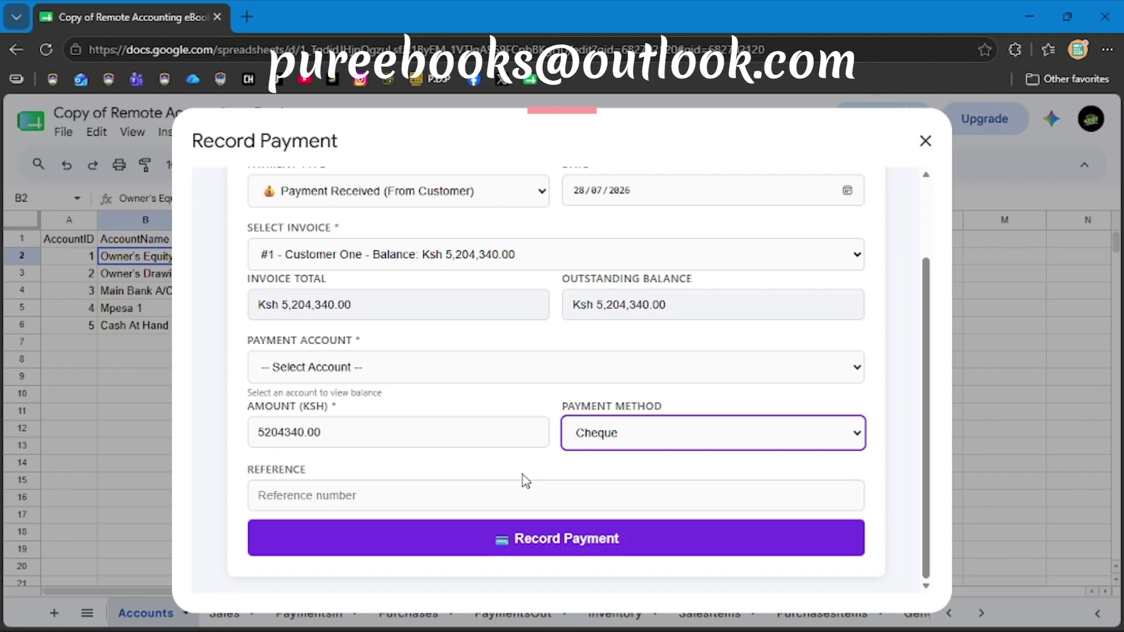
click(442, 368)
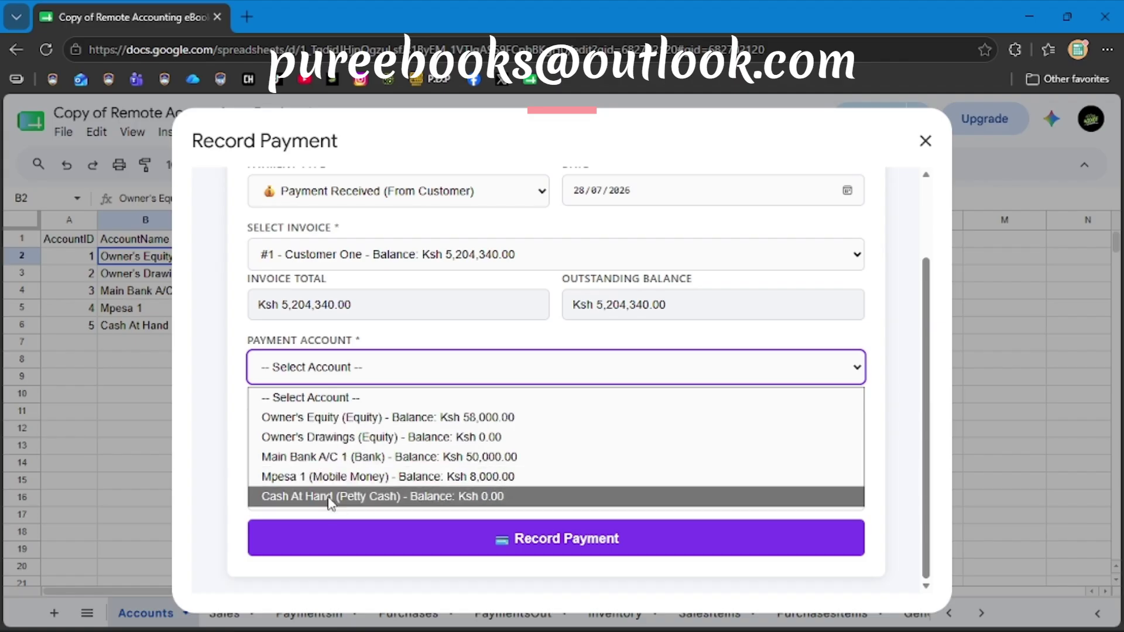
click(376, 463)
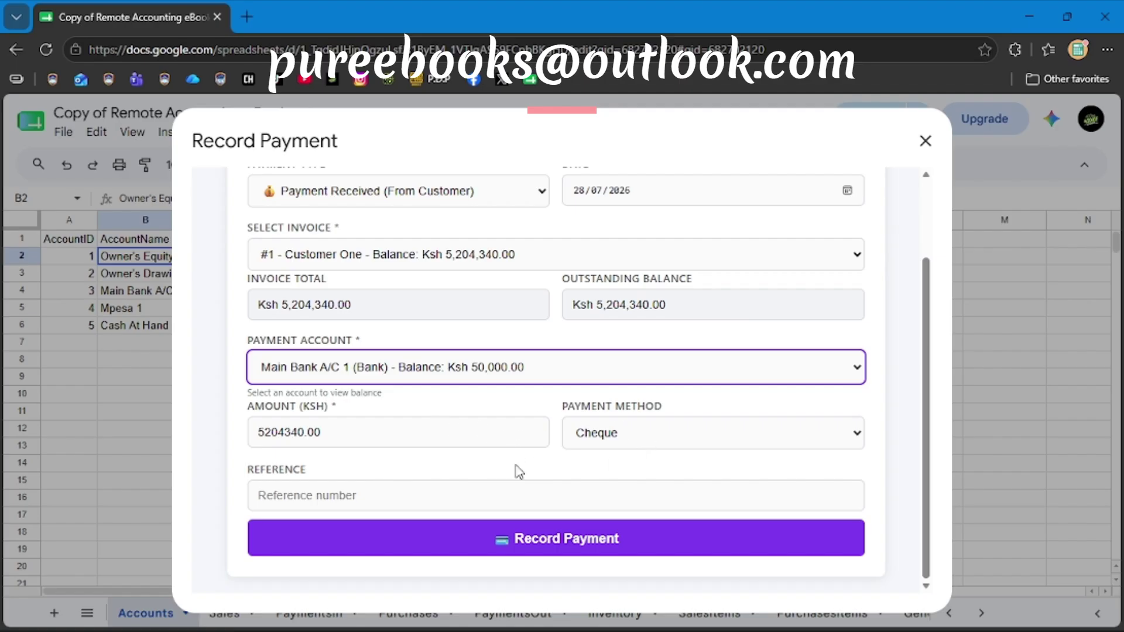
click(627, 434)
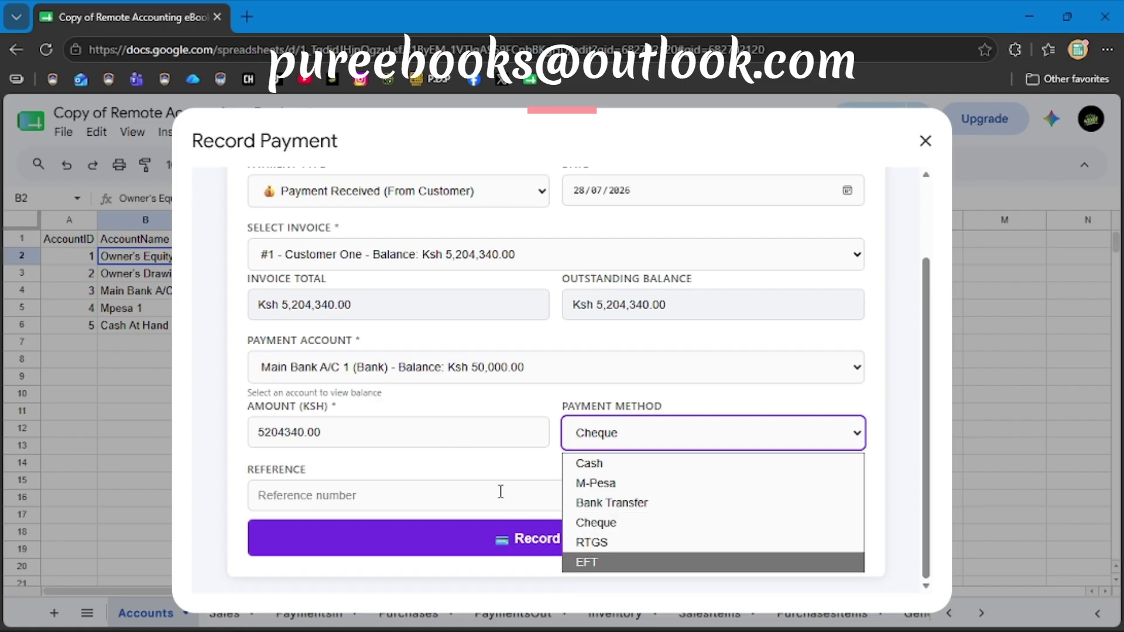
click(469, 460)
scroll(462, 304, up, 2)
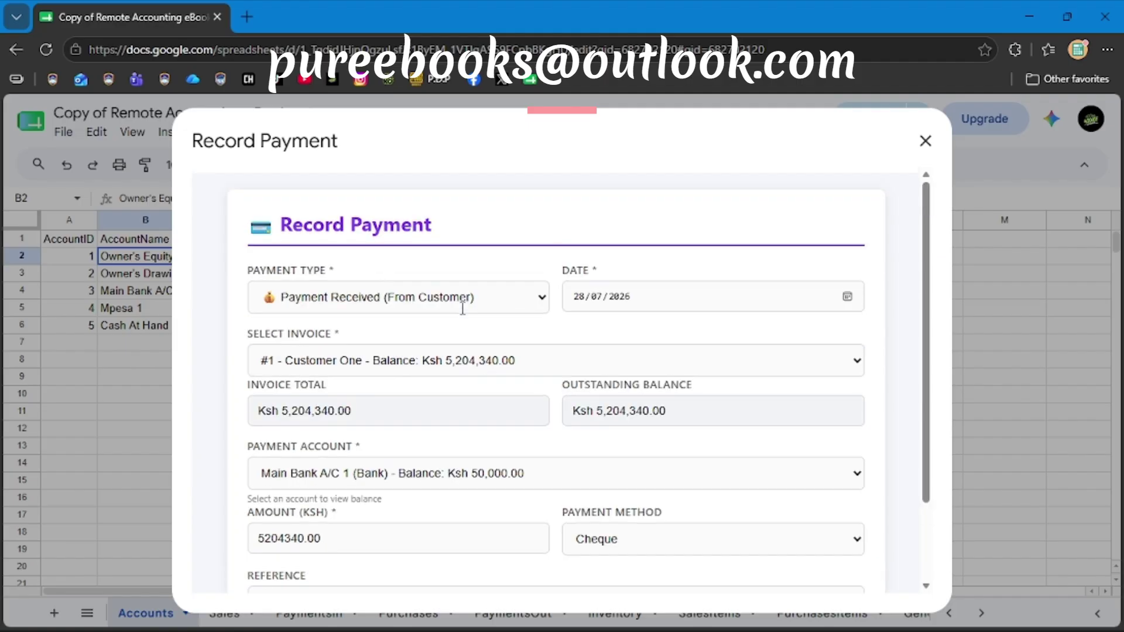
scroll(462, 306, down, 2)
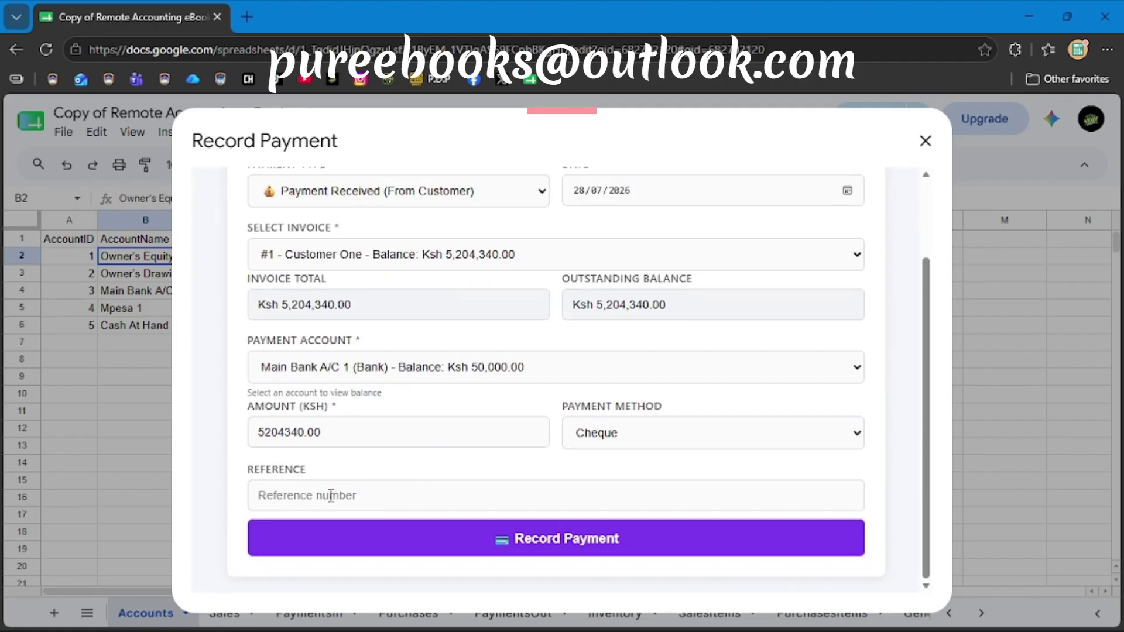
click(331, 496)
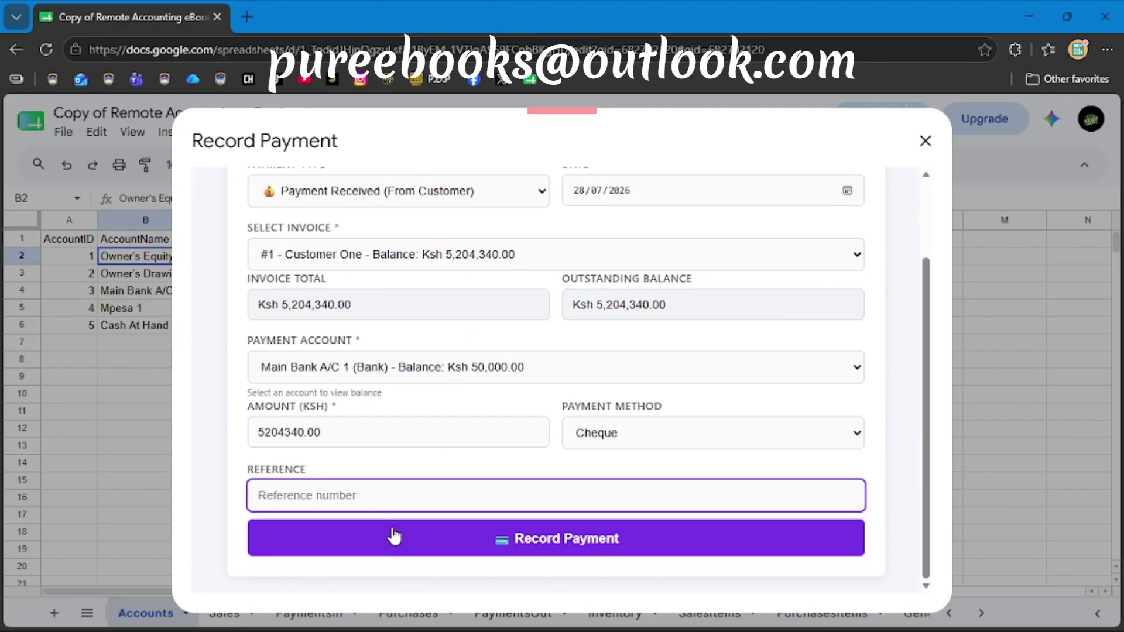
click(388, 551)
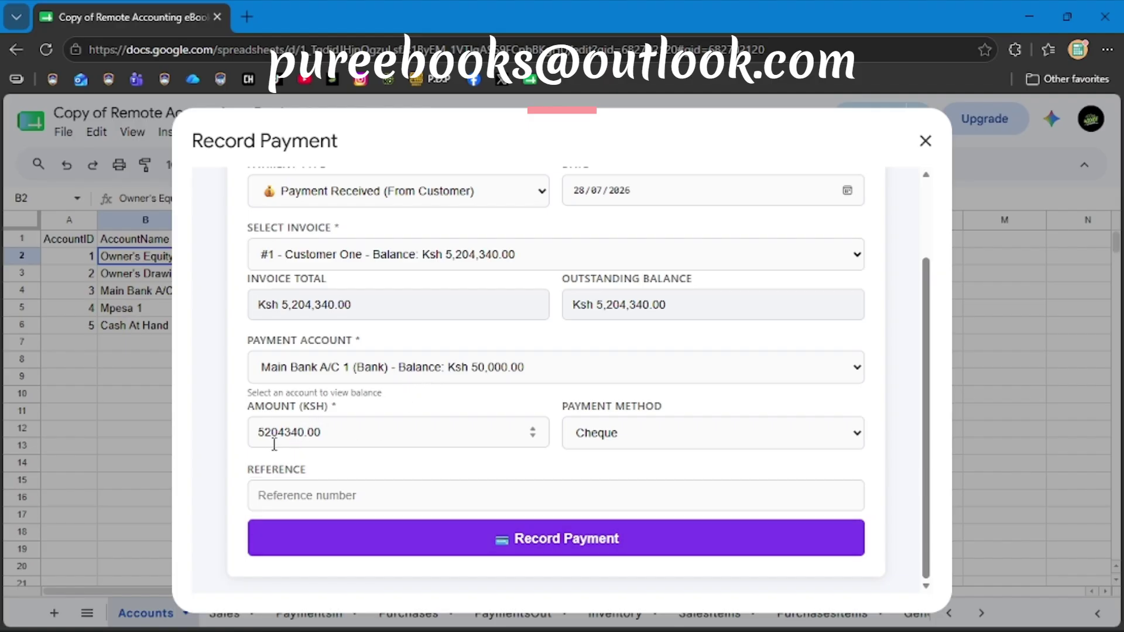
scroll(651, 403, up, 2)
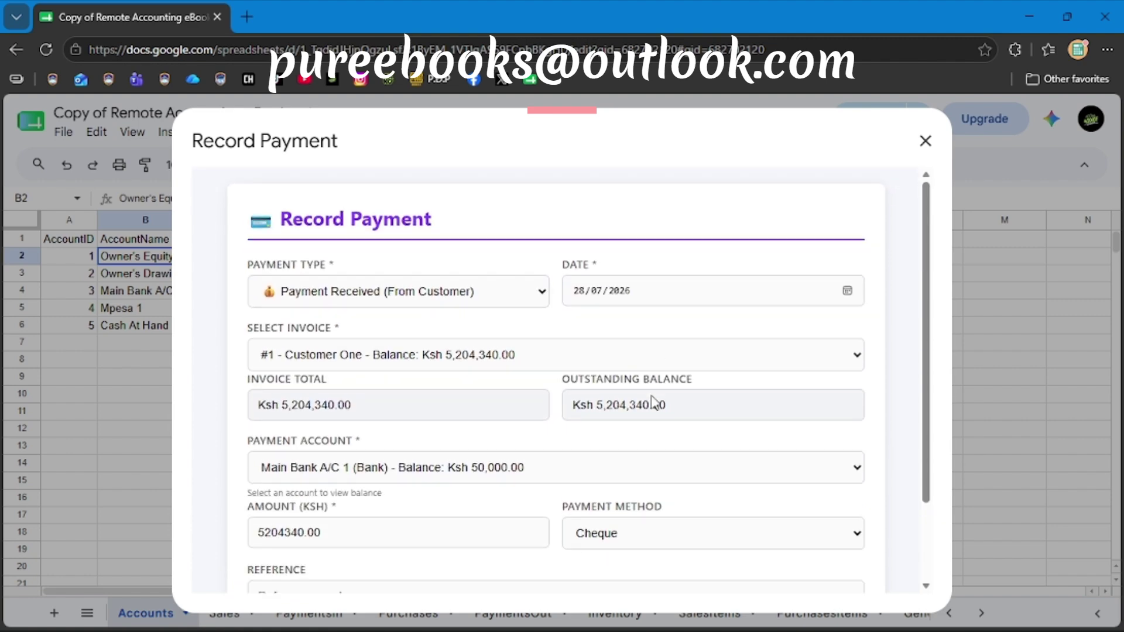
Autofit all Accounts sheet columns so D4 shows Main Bank A/C 1 at Ksh 5,254,340.00.
scroll(654, 403, down, 2)
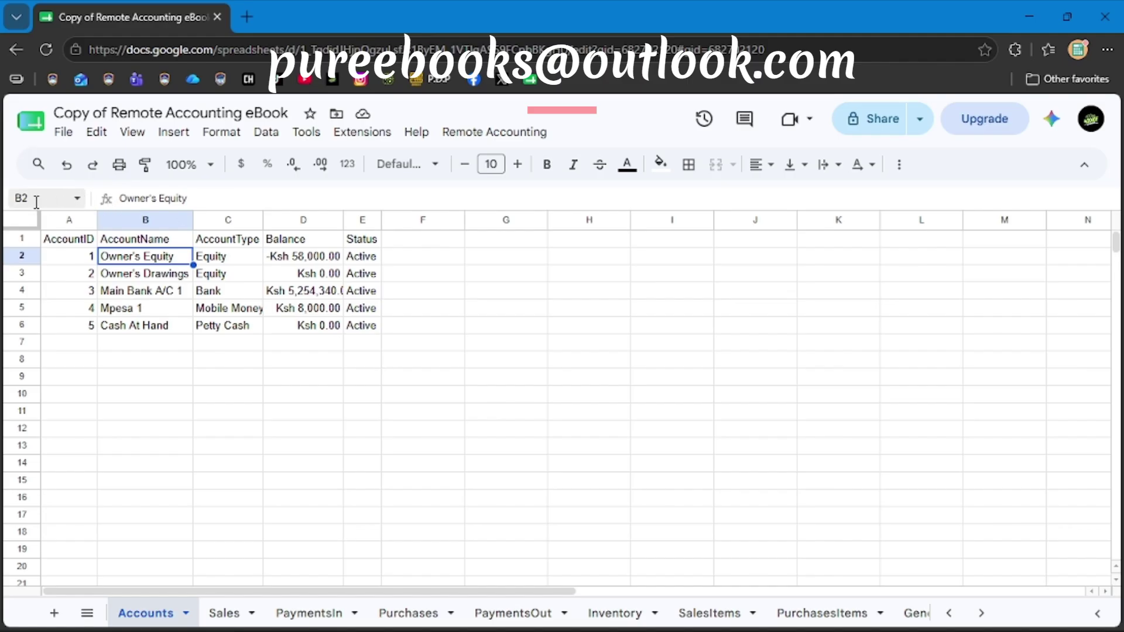
click(28, 219)
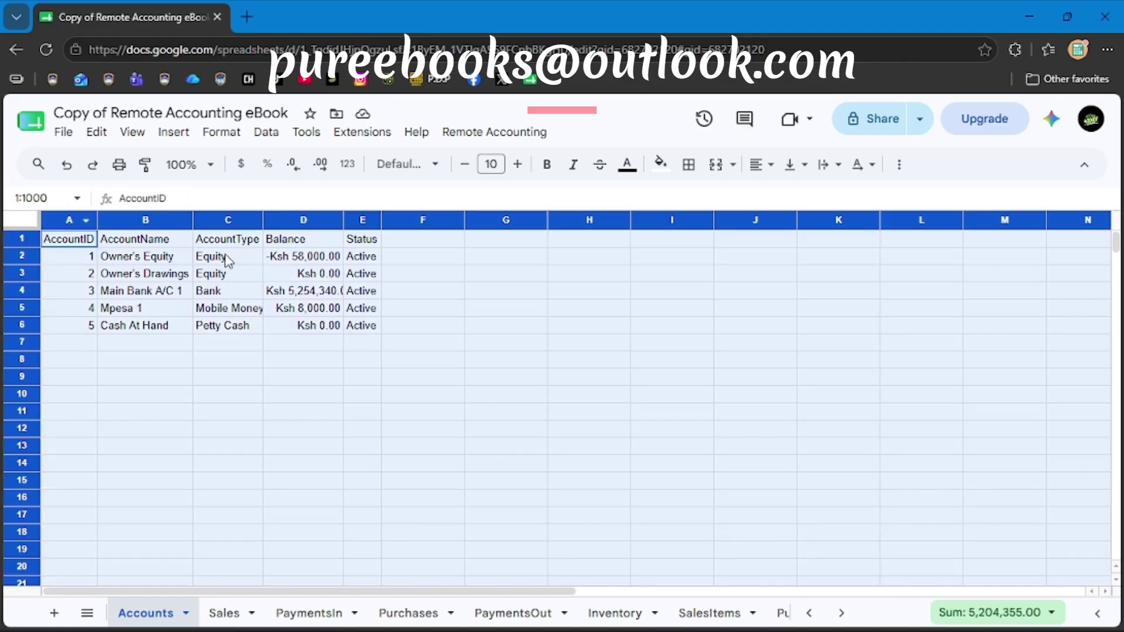
double_click(193, 221)
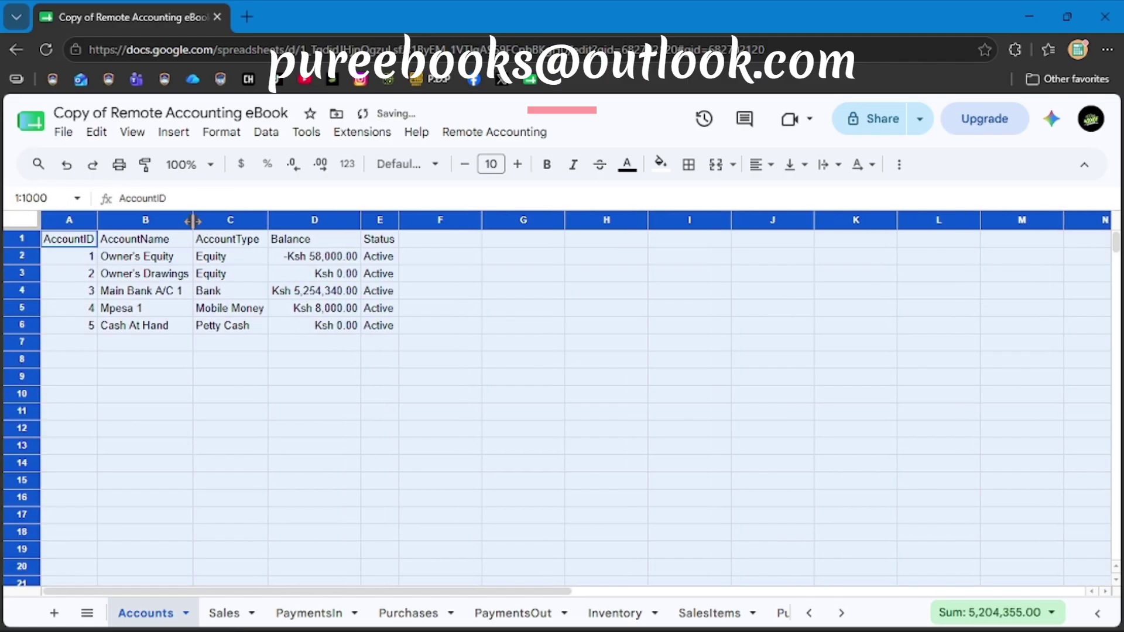
click(300, 294)
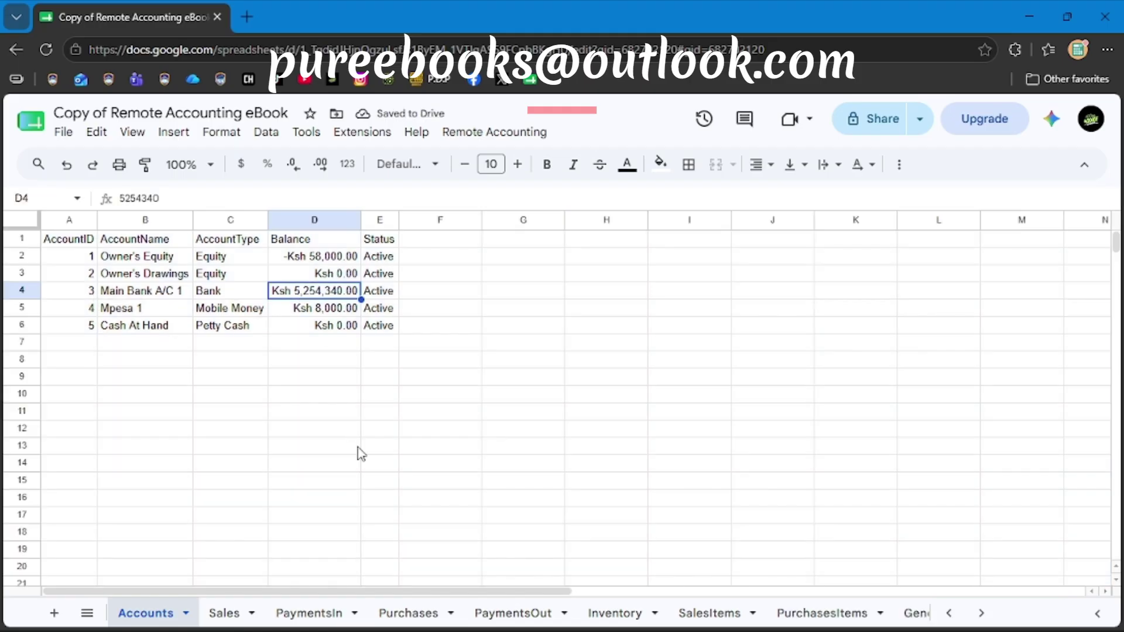
click(466, 134)
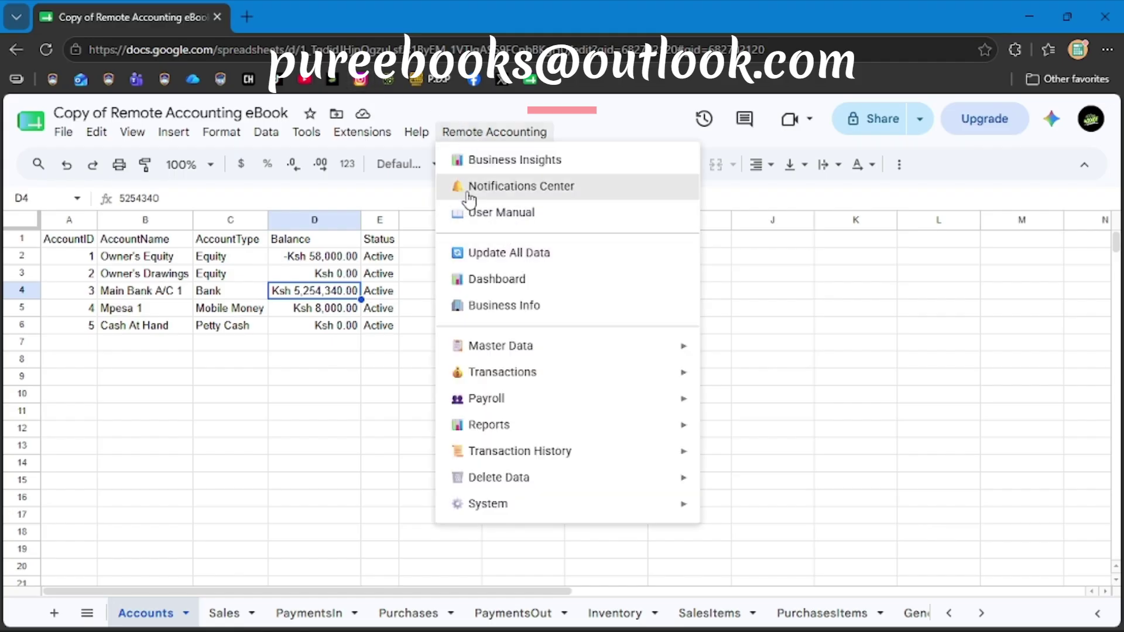
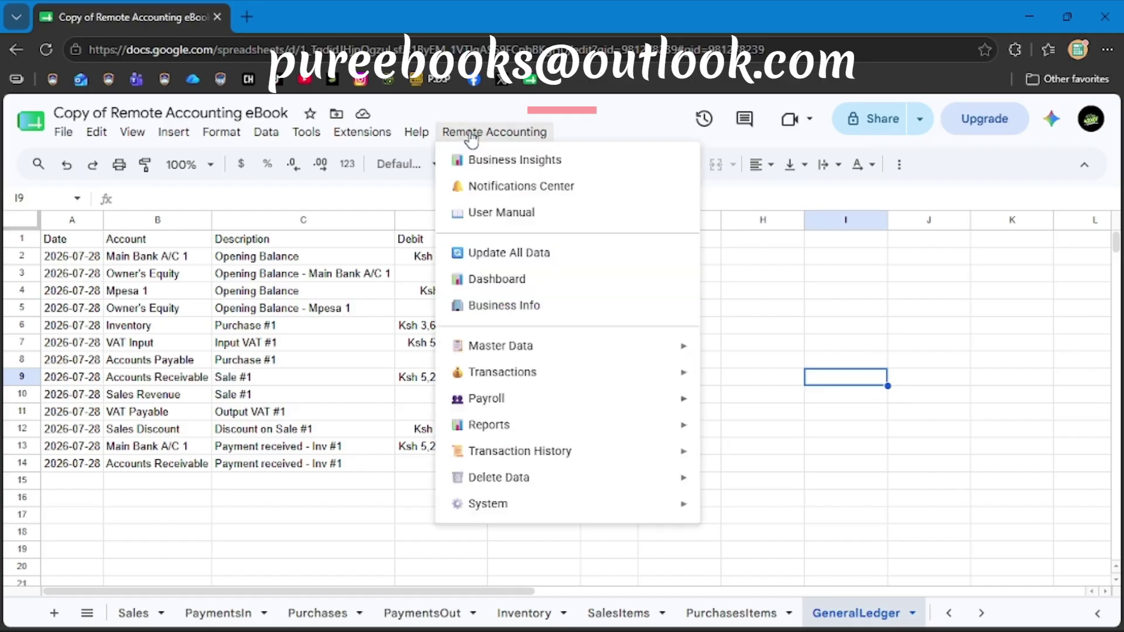
Open the Business Info form and enter the company name Puremind Pure eBooks.
click(495, 307)
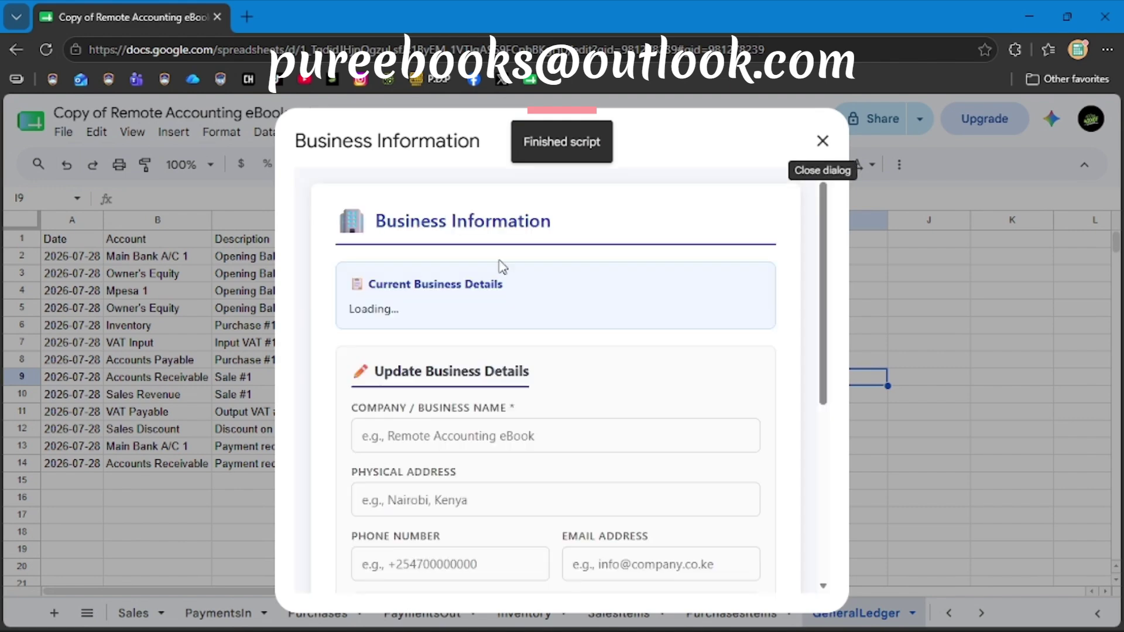
scroll(469, 359, down, 2)
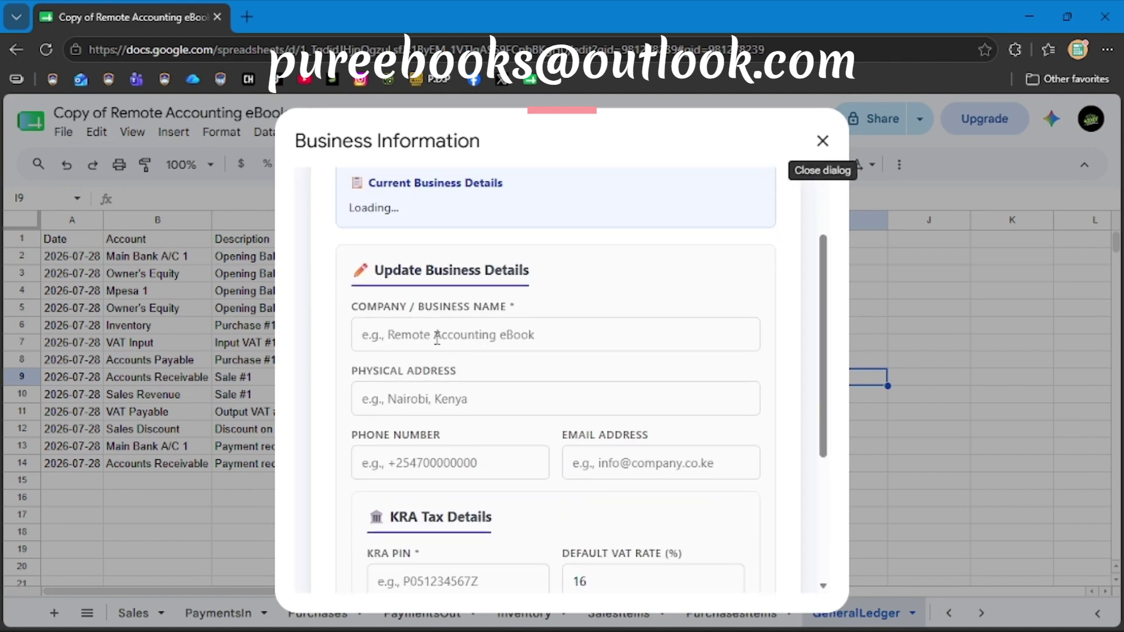
click(411, 338)
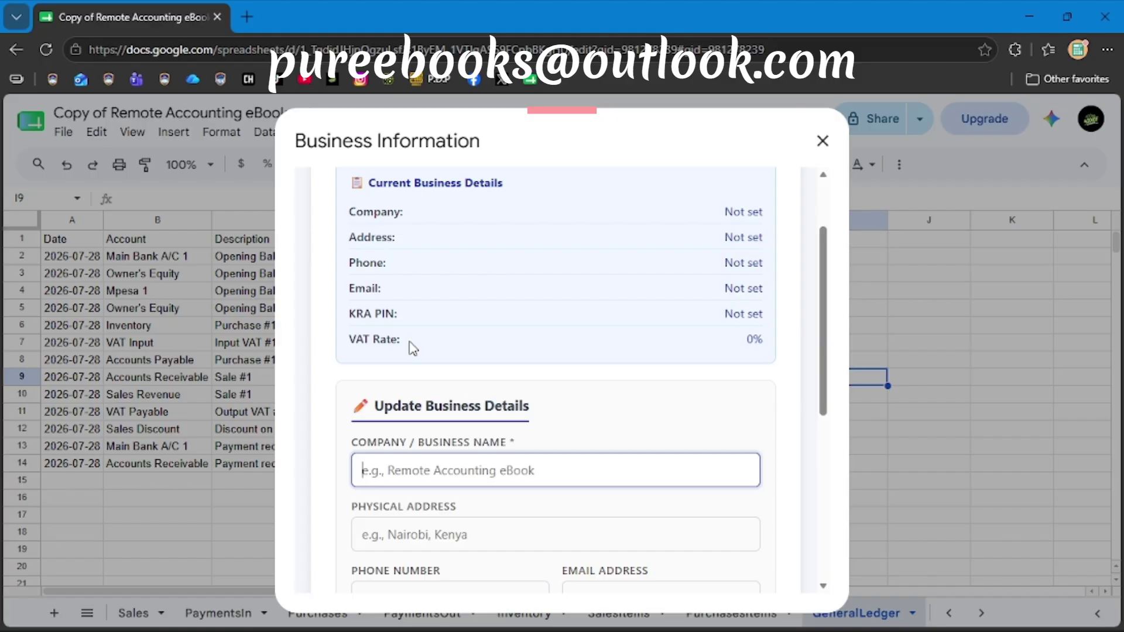
scroll(534, 419, up, 2)
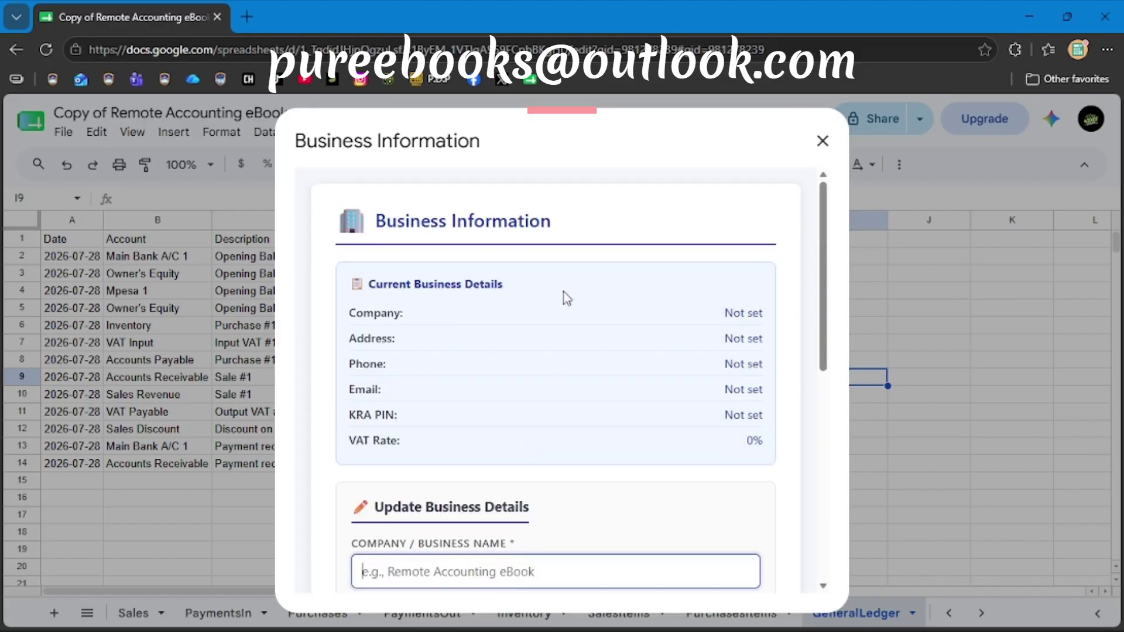
scroll(711, 433, down, 6)
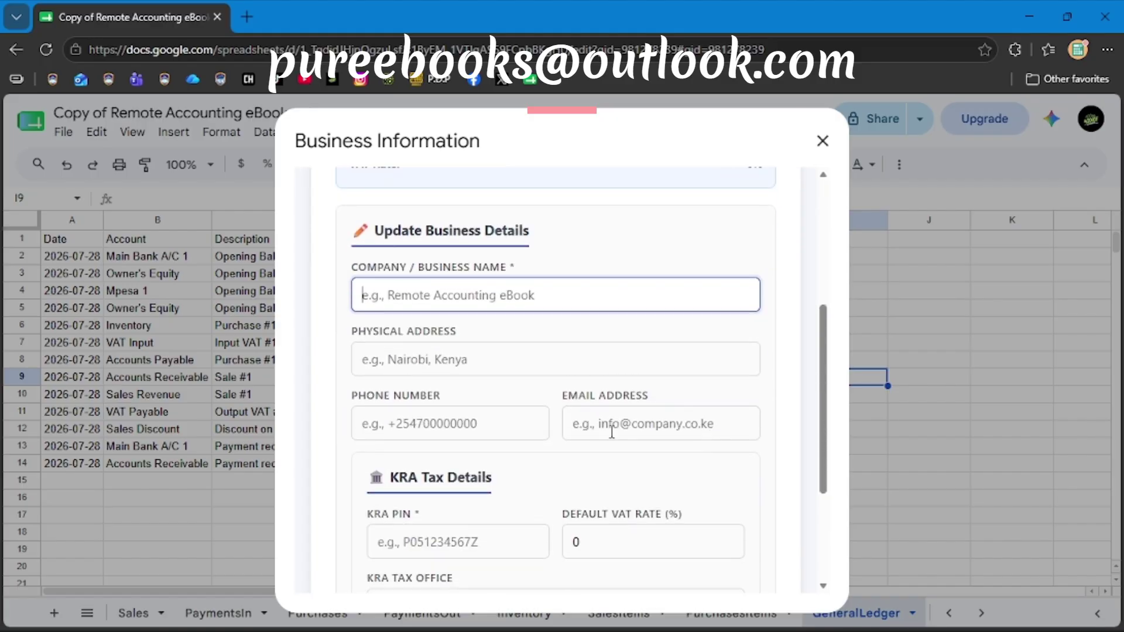
scroll(612, 432, up, 3)
click(448, 307)
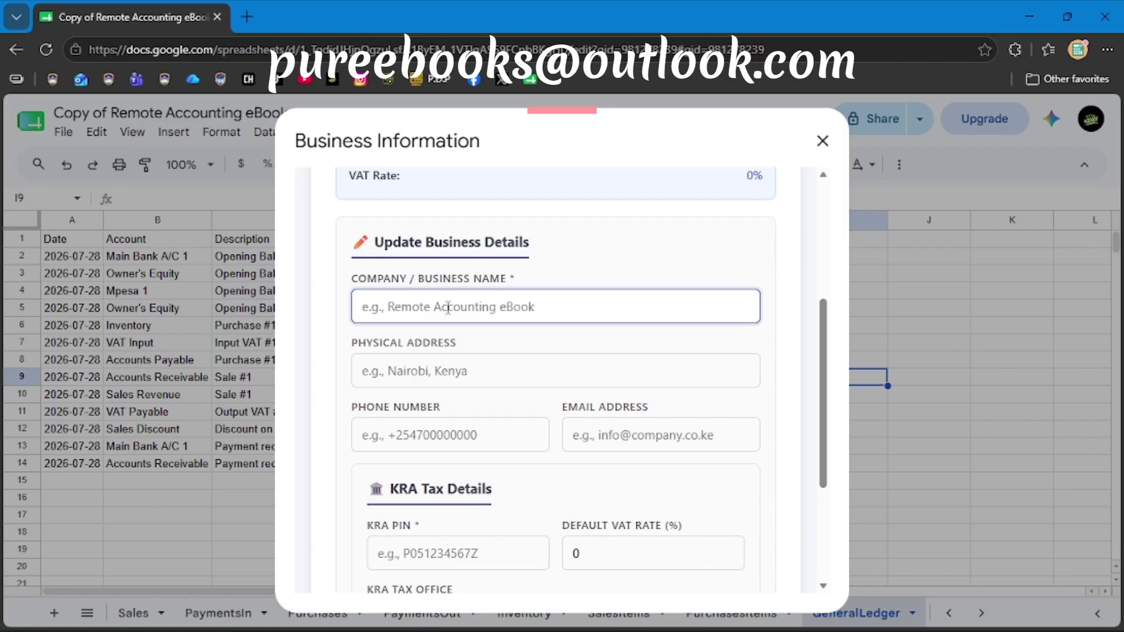
text(P)
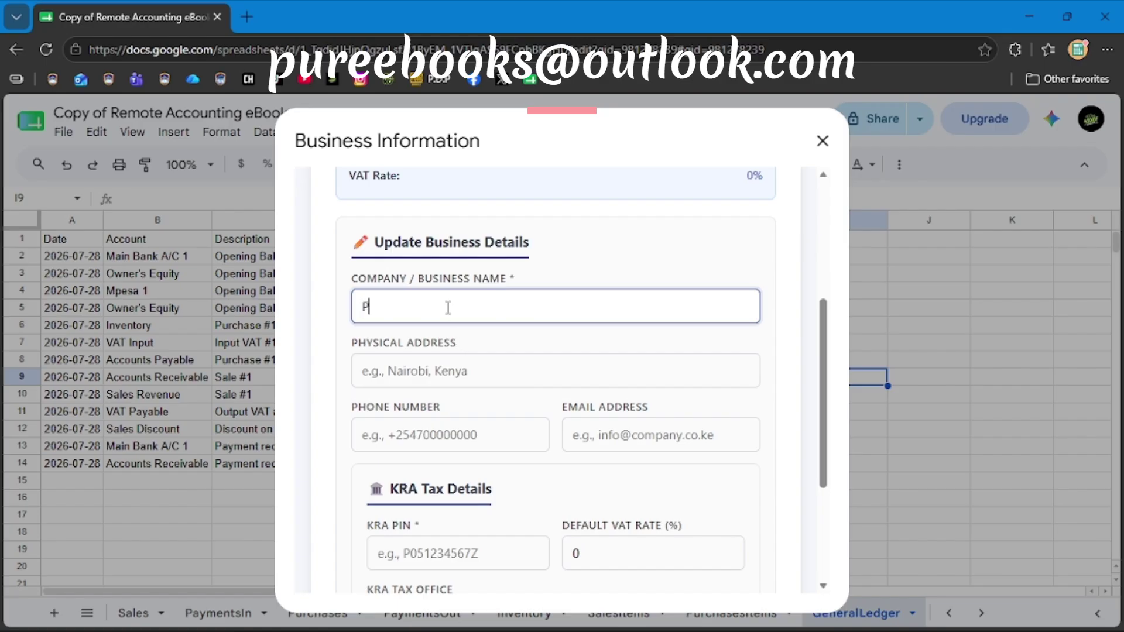
text(uremind)
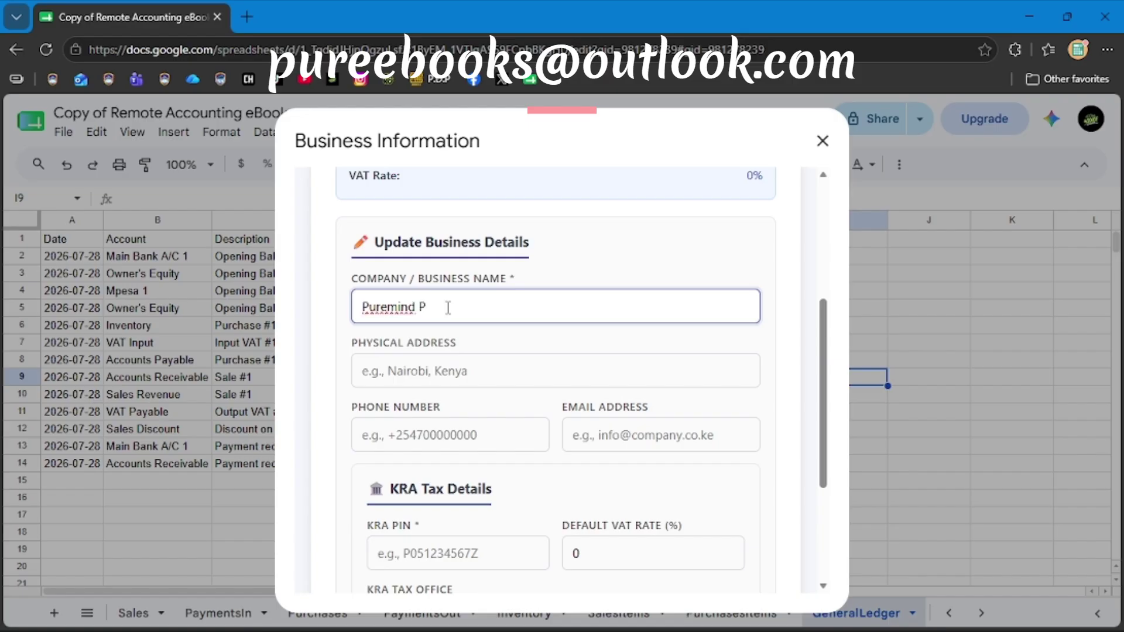
text(Pure eBooks)
Fill in the physical address (Kenya, Africa) and the business phone number.
click(409, 372)
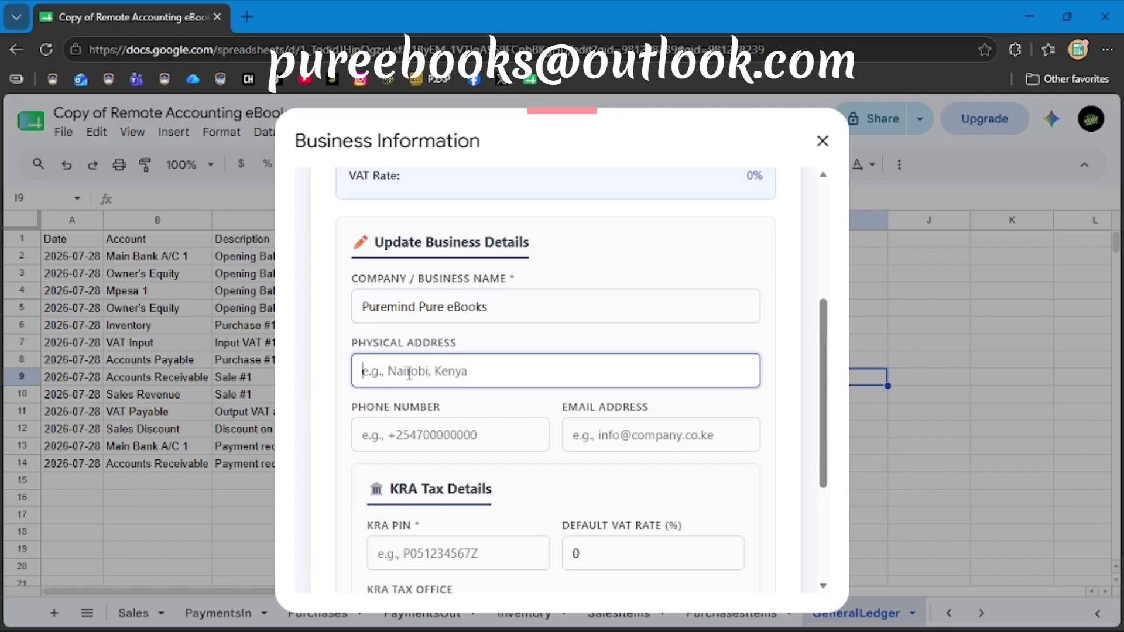
text(Nairob)
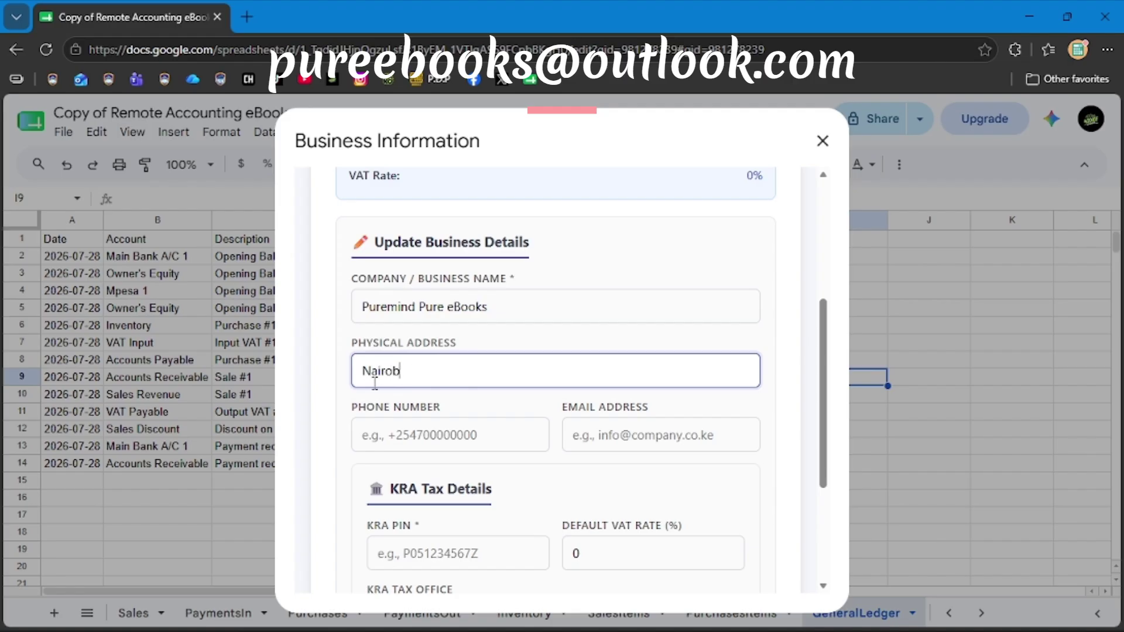
key(BackSpace)
key(BackSpace)
key(BackSpace)
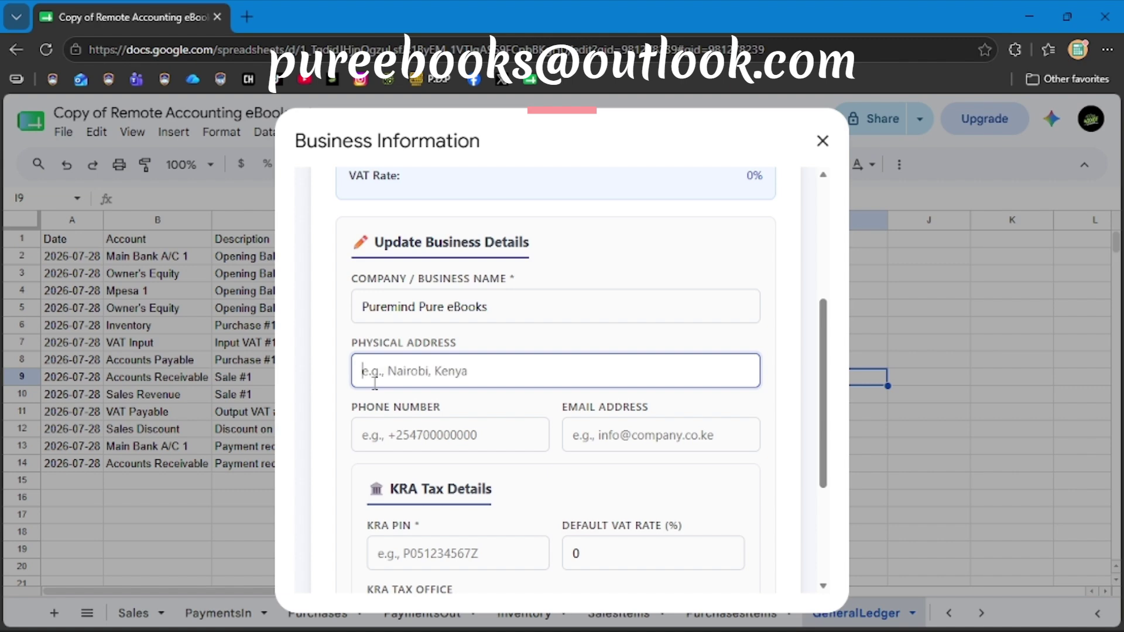
text(Kenya)
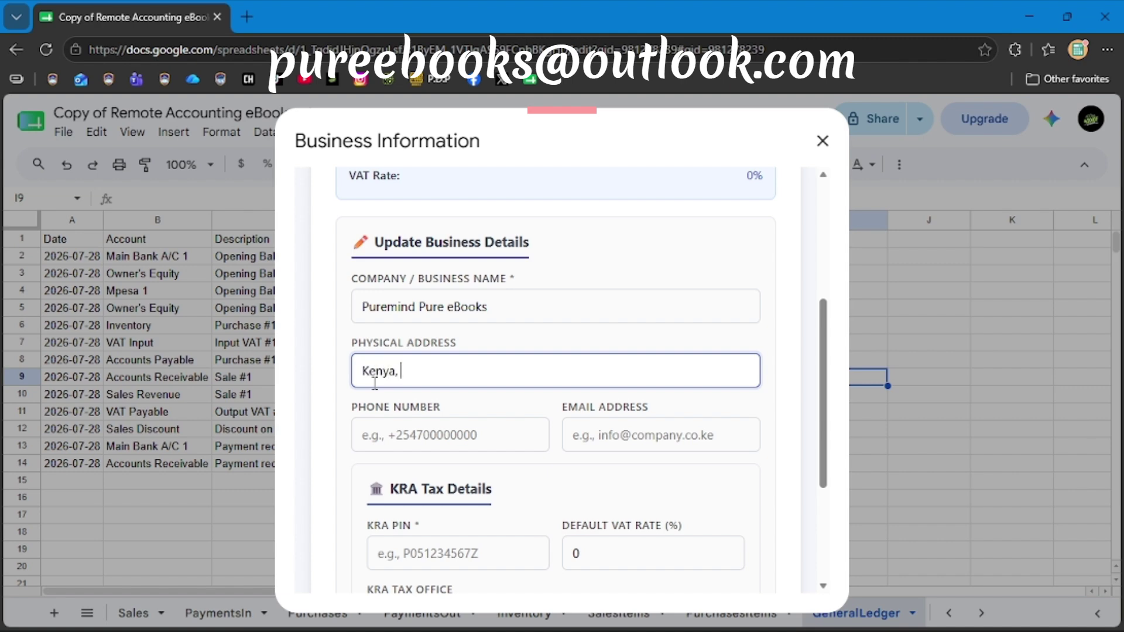
text(, Africa)
click(390, 439)
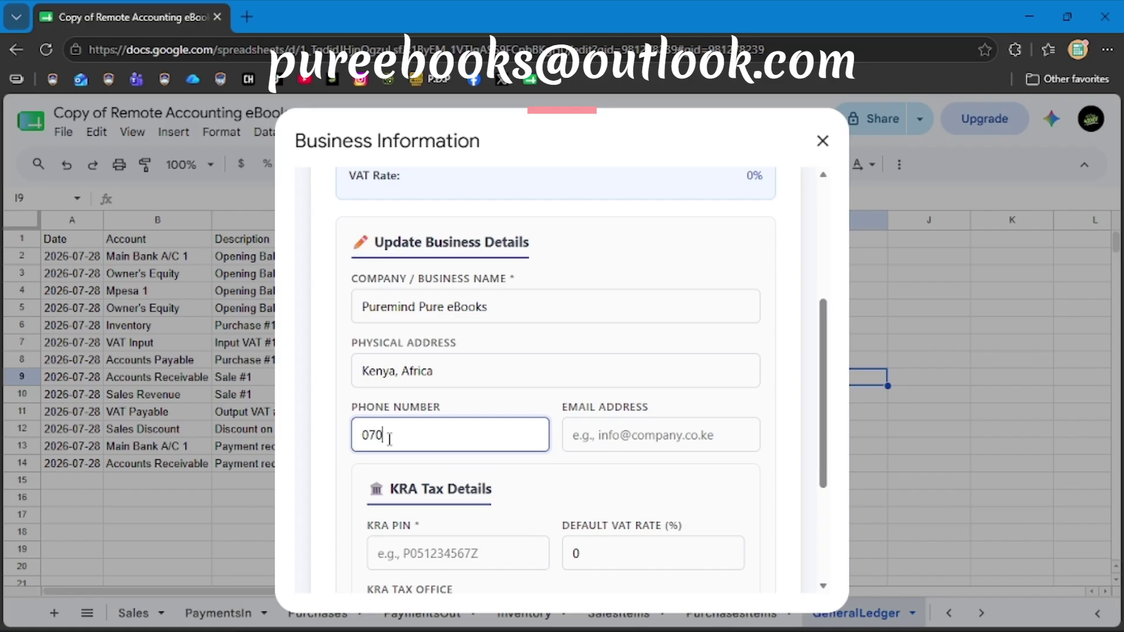
Enter the business e-mail address, correcting its misspelled mail domain.
click(587, 435)
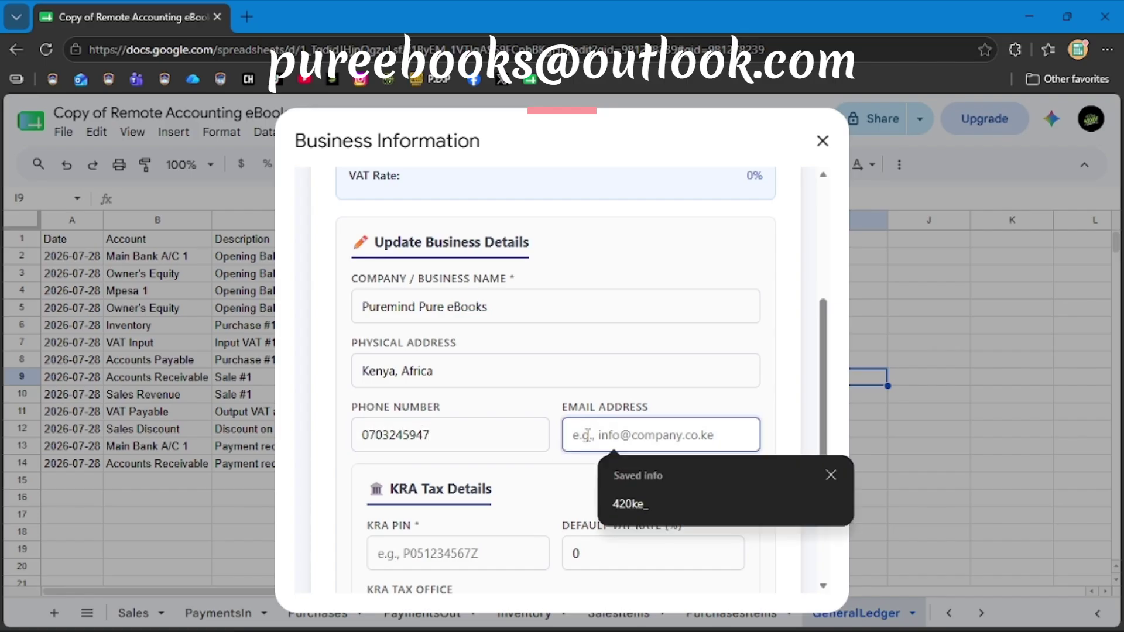
text(P)
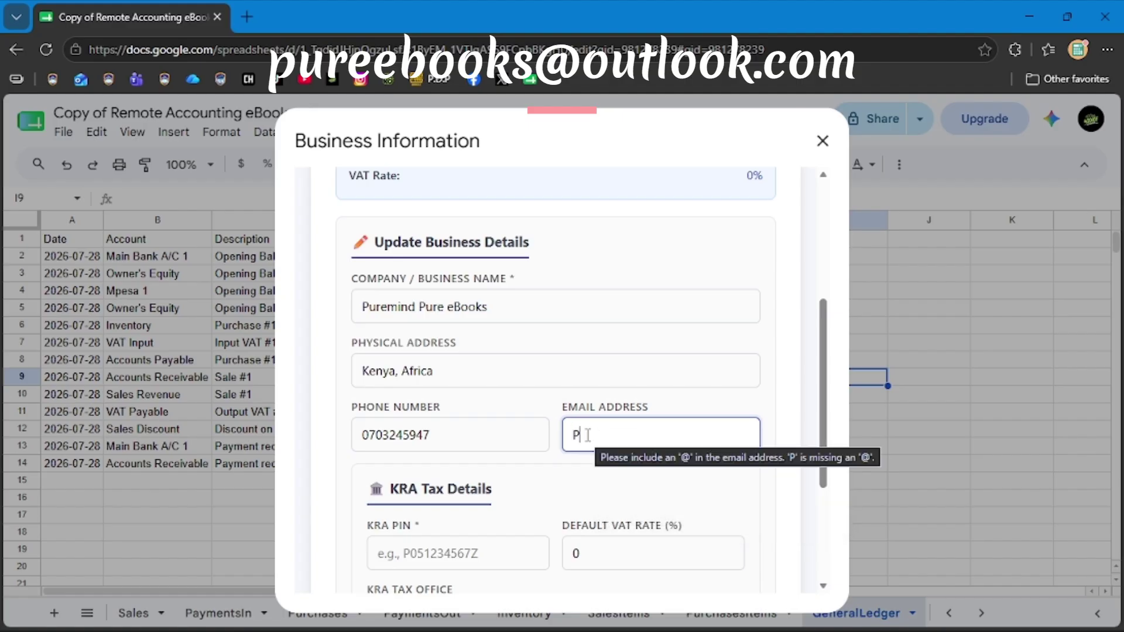
key(BackSpace)
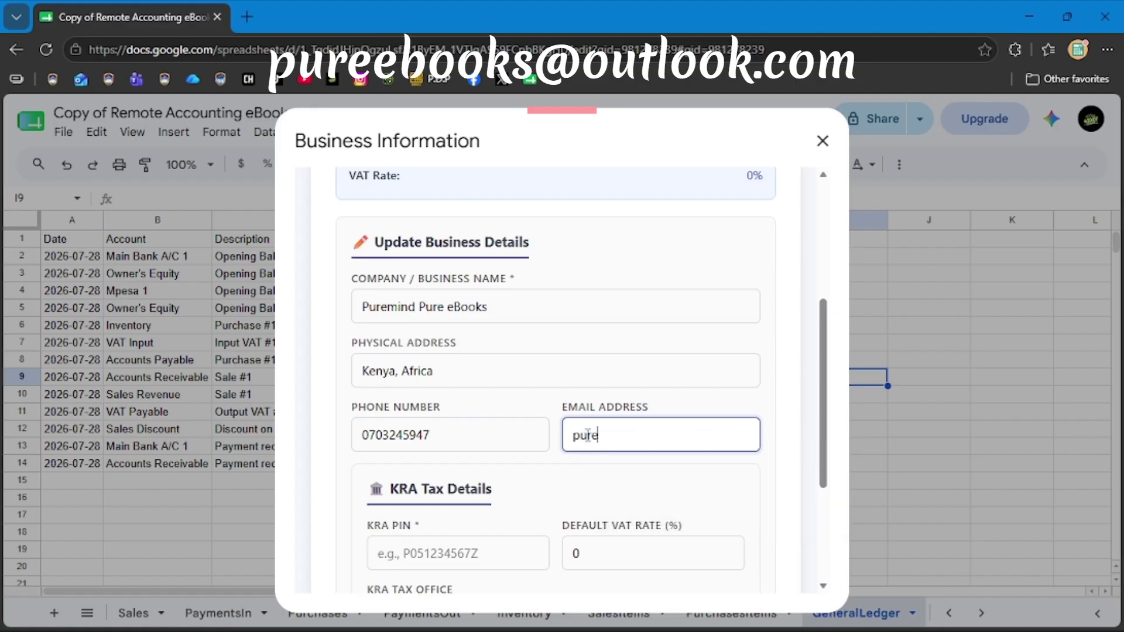
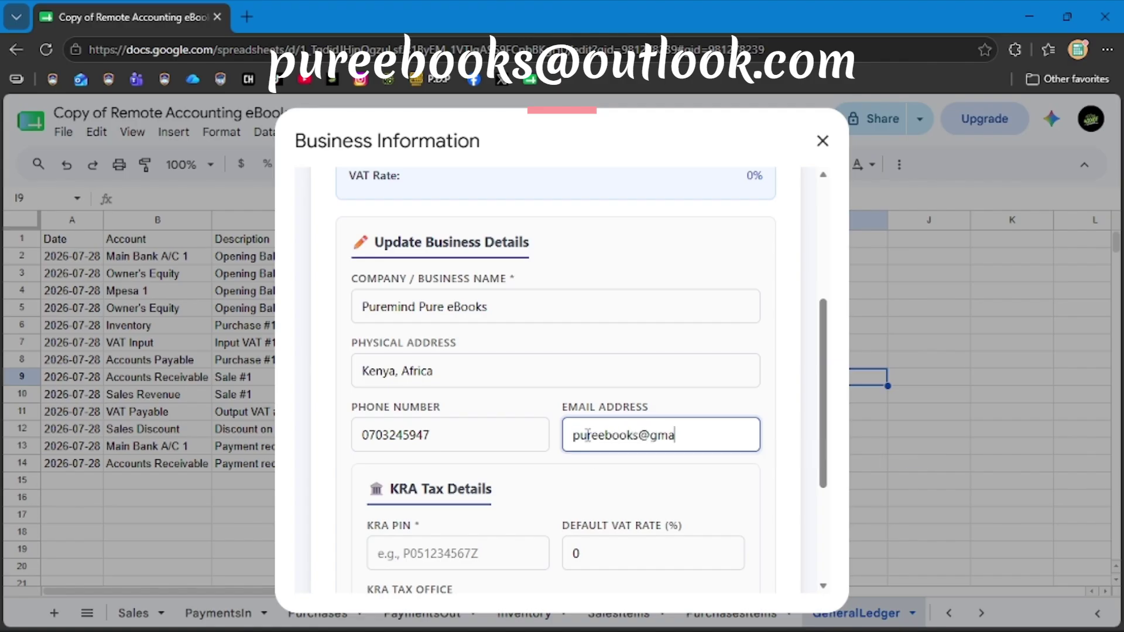
text(outlook)
click(589, 484)
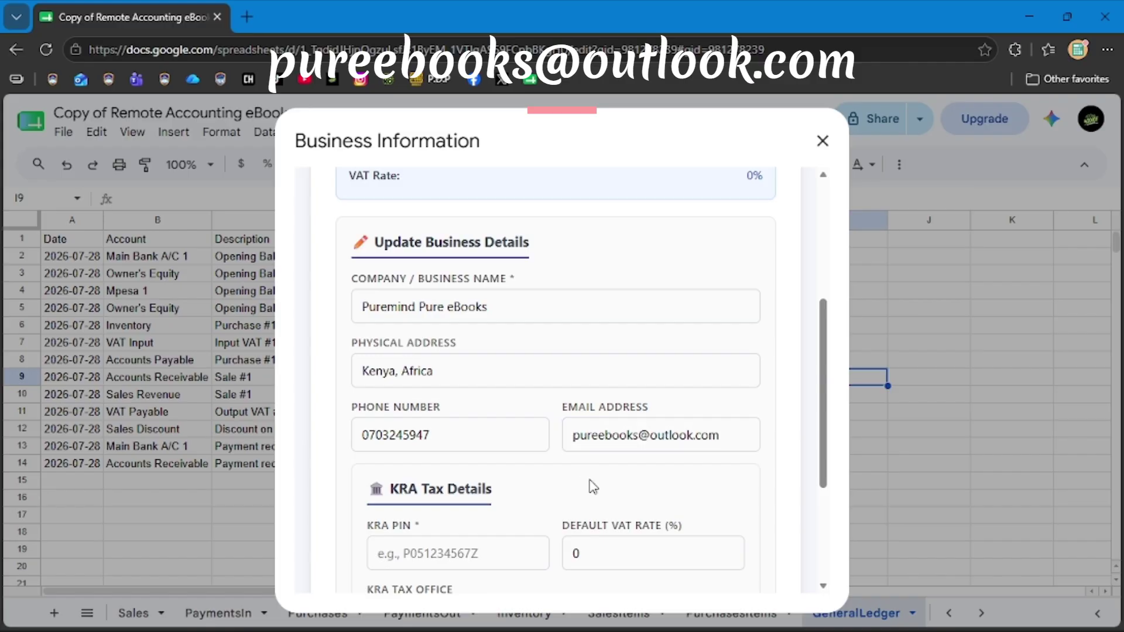
scroll(468, 491, down, 2)
scroll(456, 488, down, 1)
Enter the business KRA PIN and set the default VAT rate to 0%.
click(390, 398)
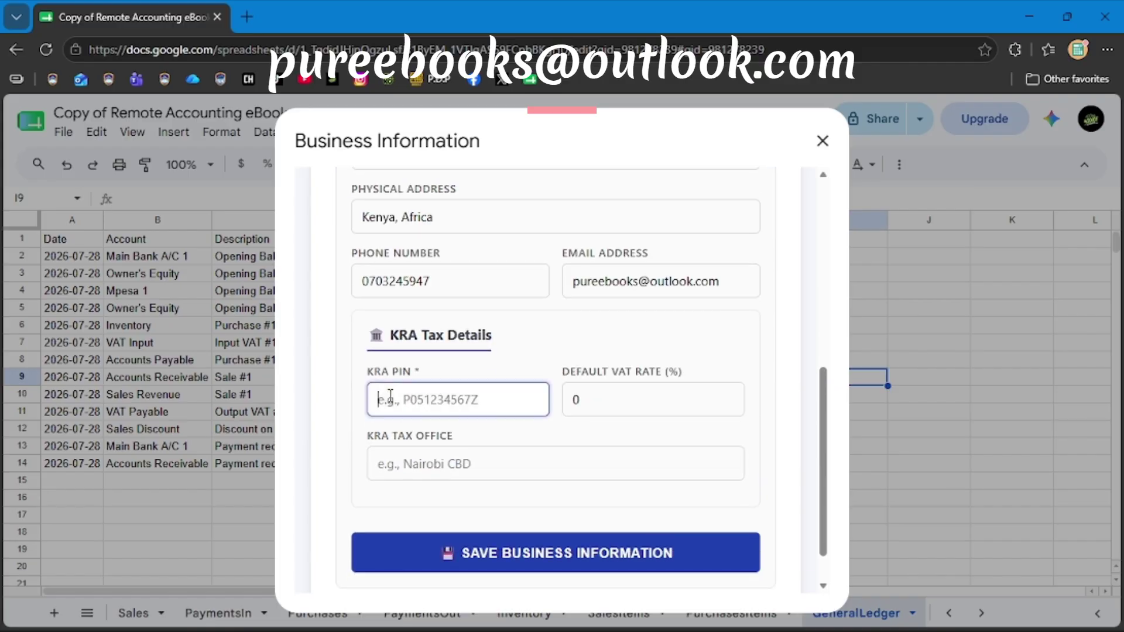
text(A)
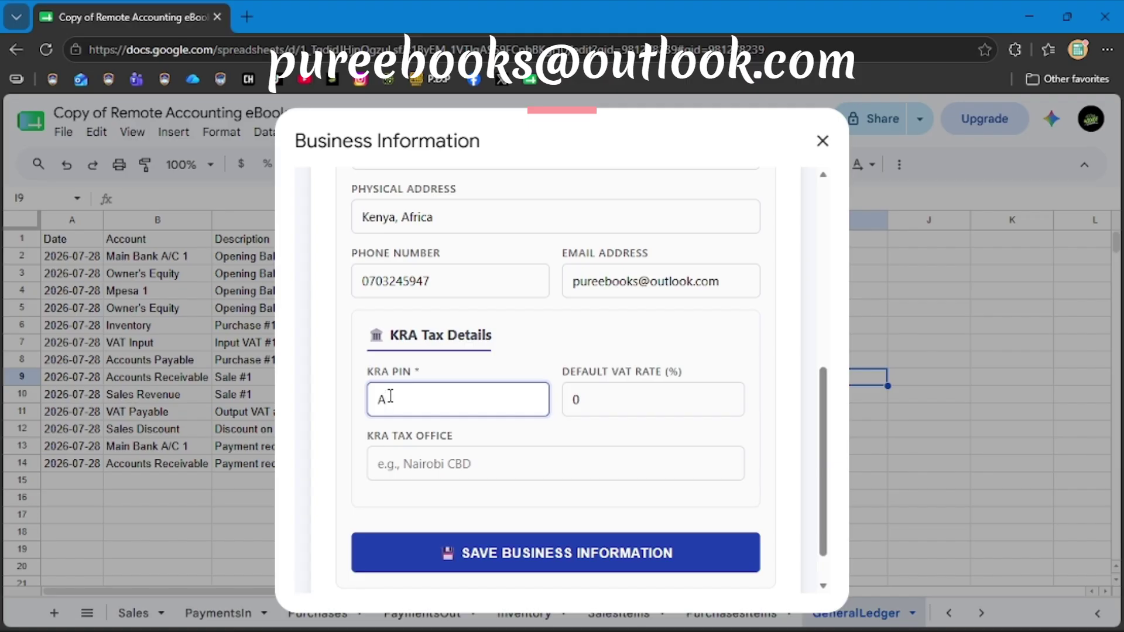
key(BackSpace)
text(P000000000)
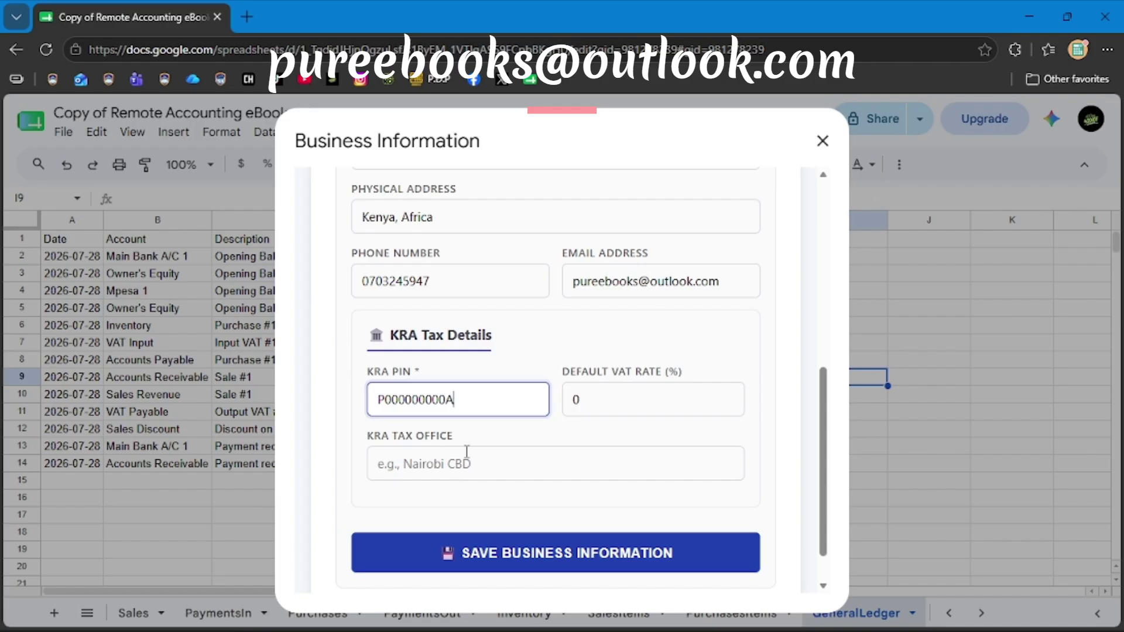
click(622, 414)
key(BackSpace)
text(16)
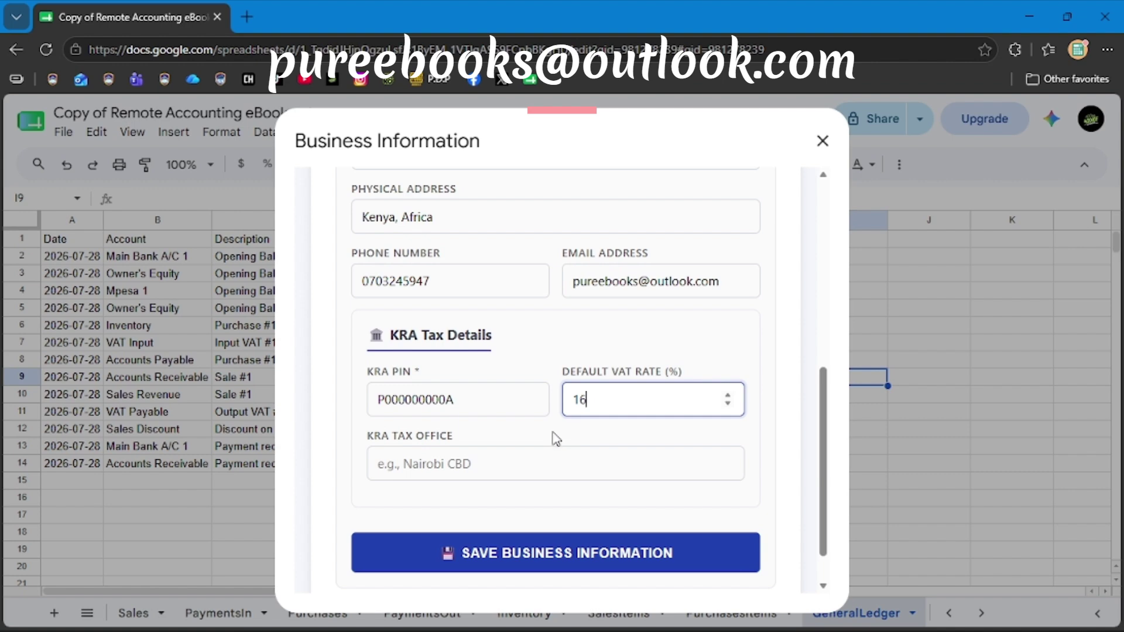
key(BackSpace)
key(BackSpace)
text(0)
Set the KRA tax office to Nairobi, save, review, and close the window.
click(482, 477)
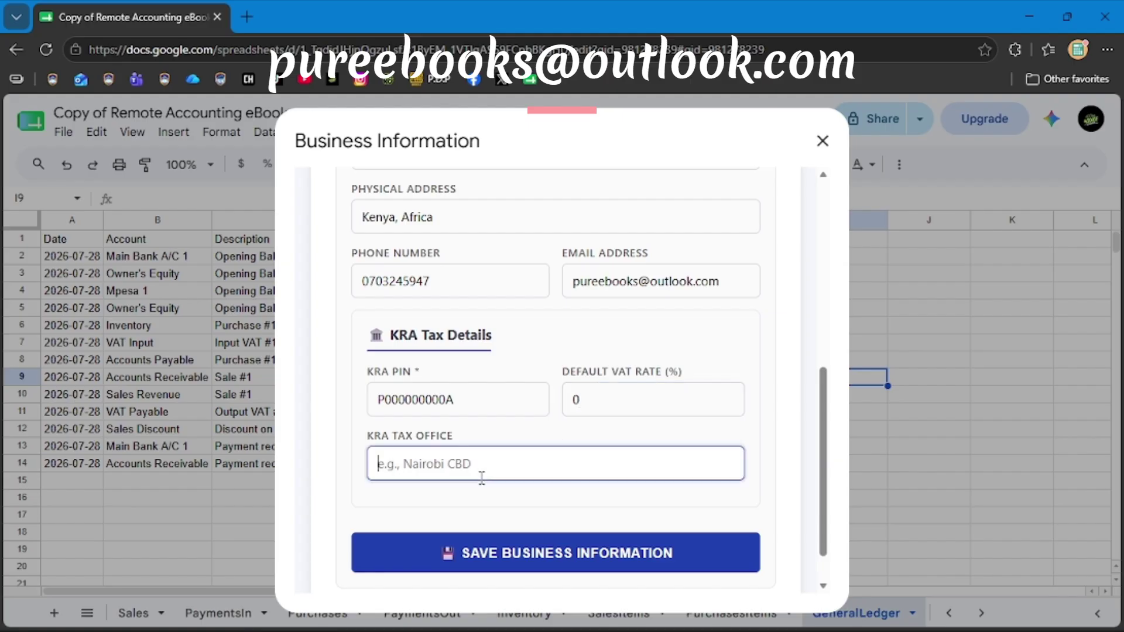
text(Nairo)
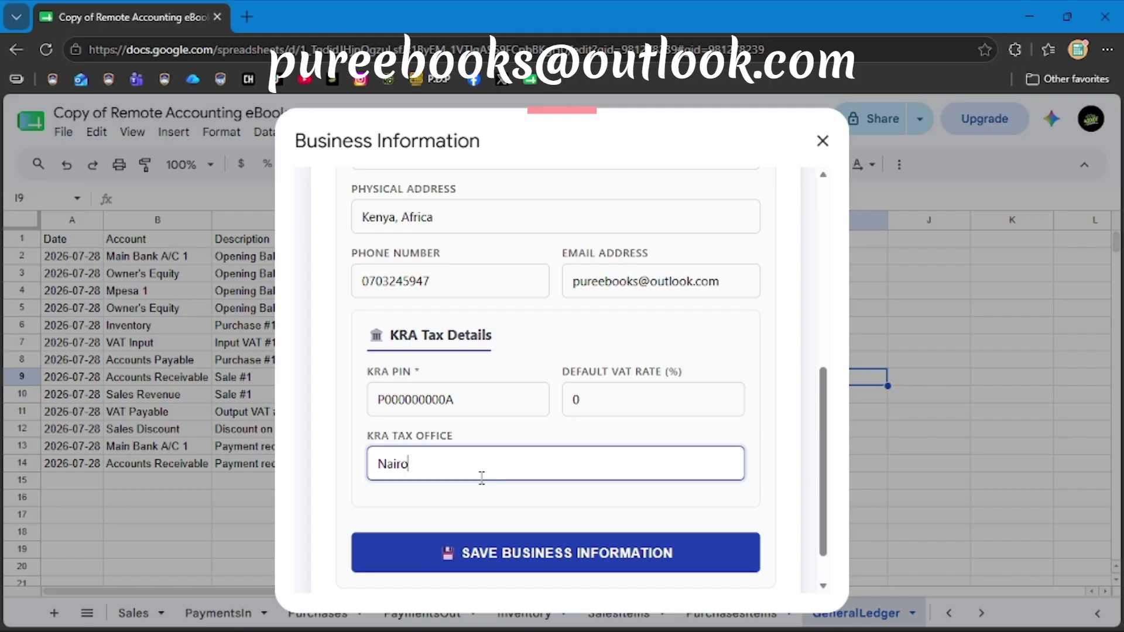
text(bi)
click(466, 554)
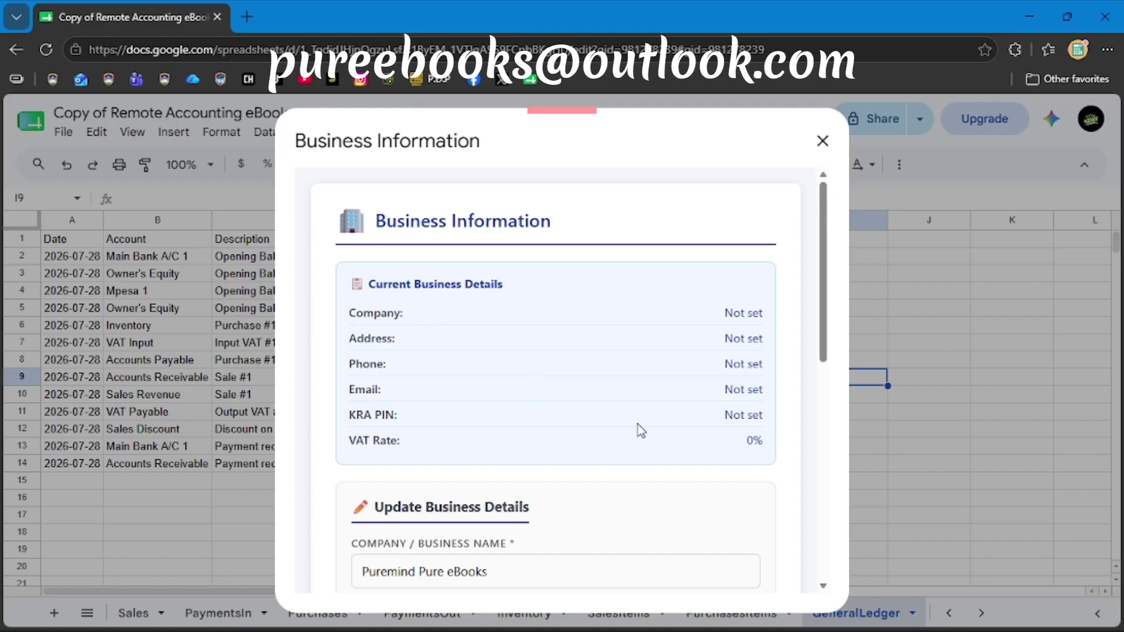
scroll(648, 434, down, 4)
scroll(648, 434, up, 2)
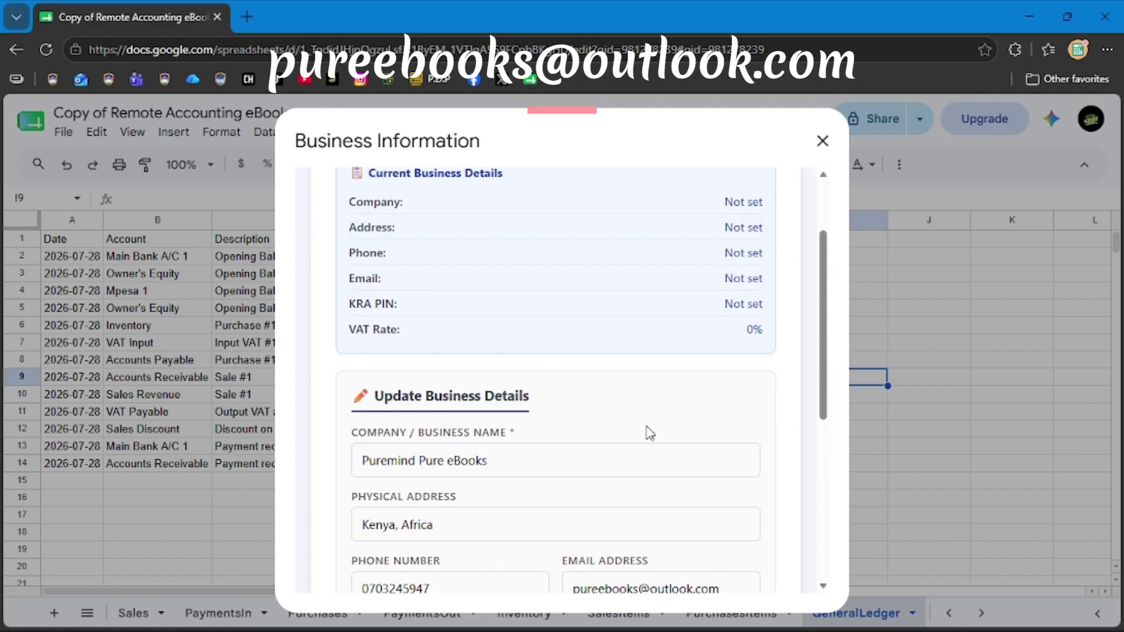
scroll(648, 434, up, 2)
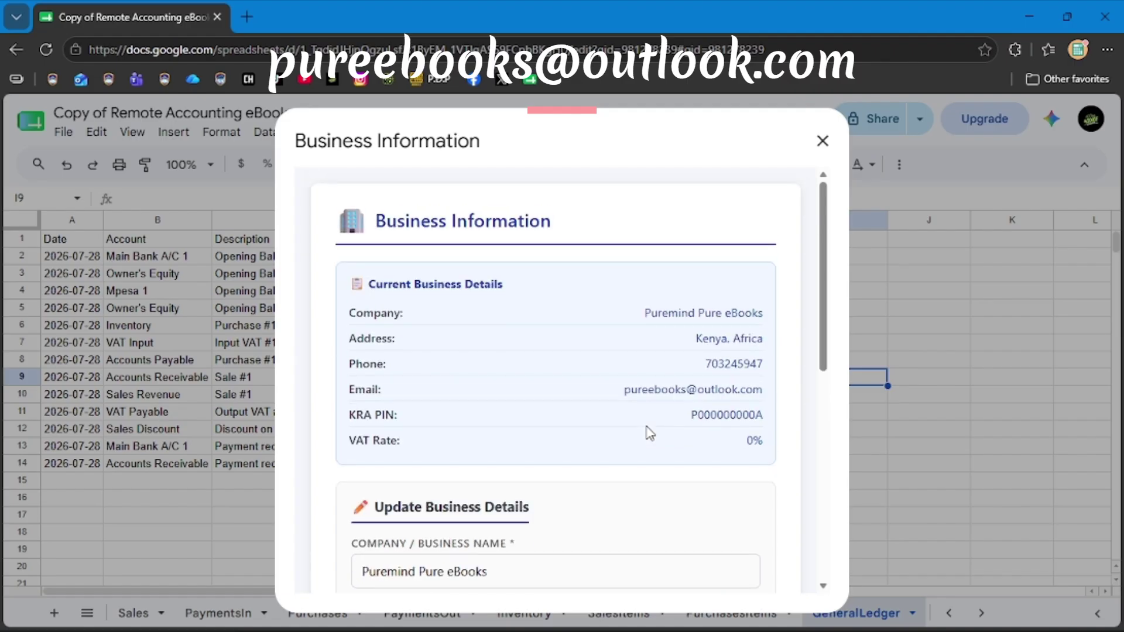
scroll(647, 434, down, 6)
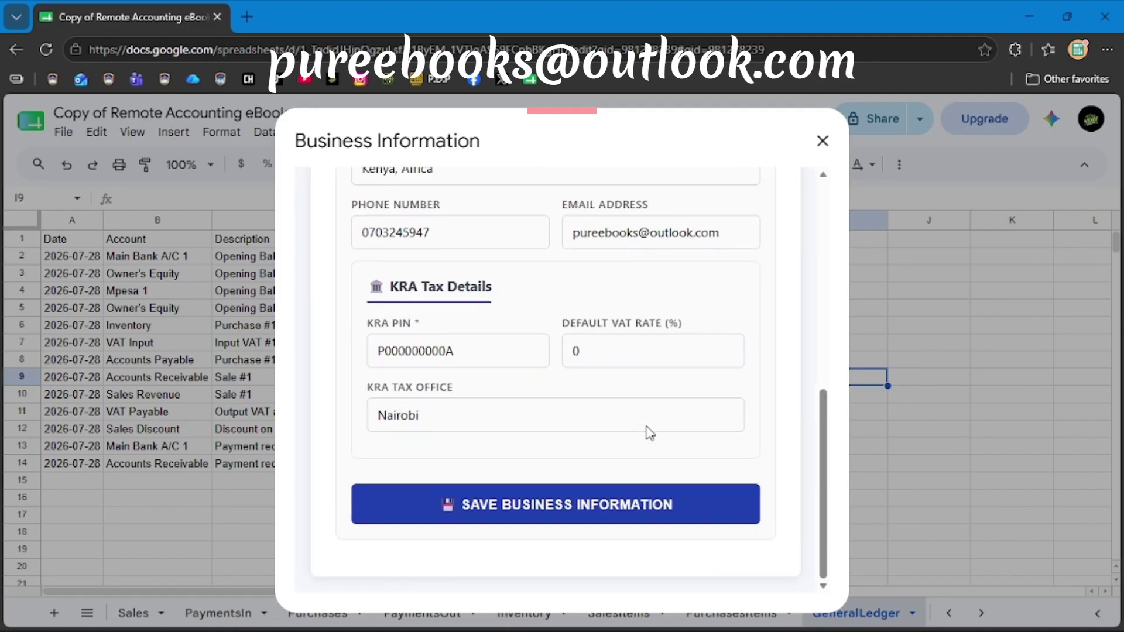
scroll(648, 434, up, 6)
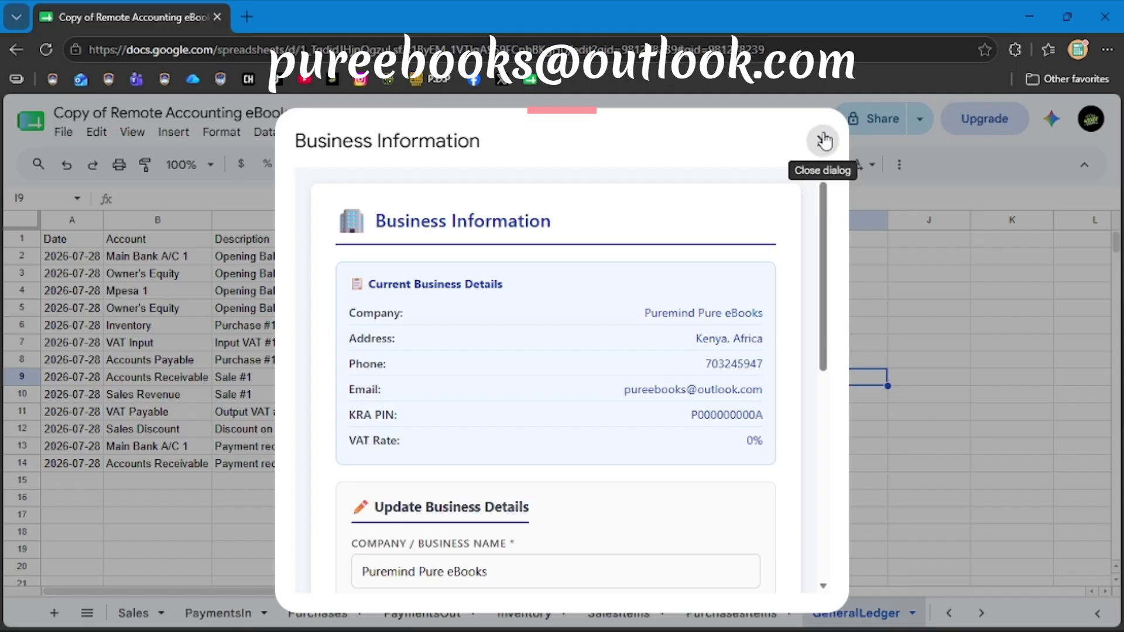
click(823, 140)
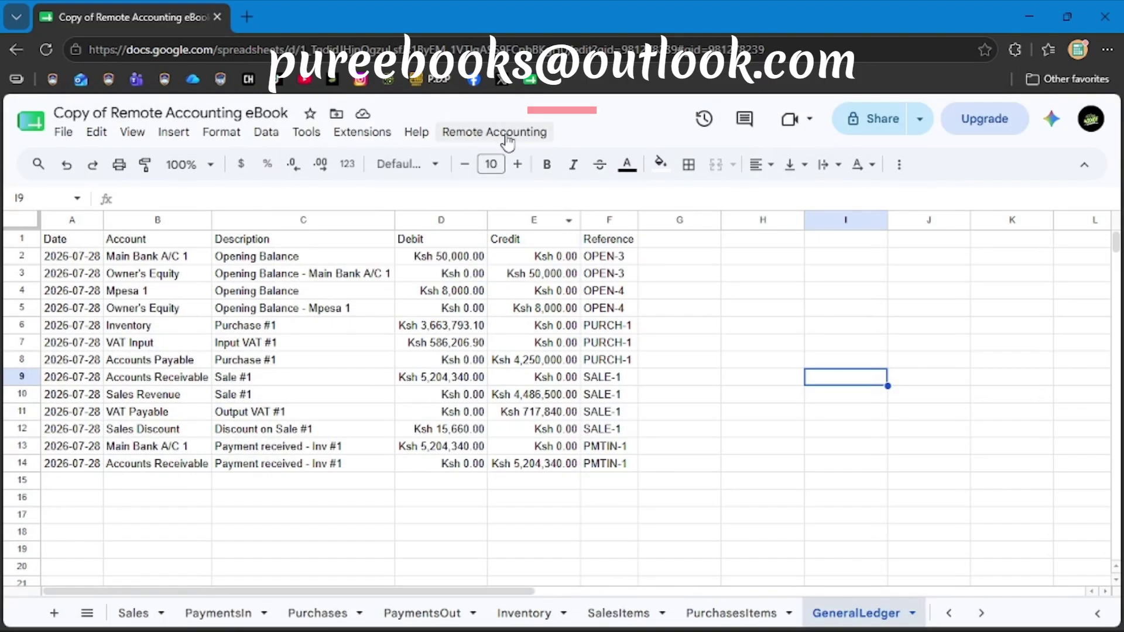
Glance at the BusinessInfo sheet, then switch to the Reports sheet.
click(85, 616)
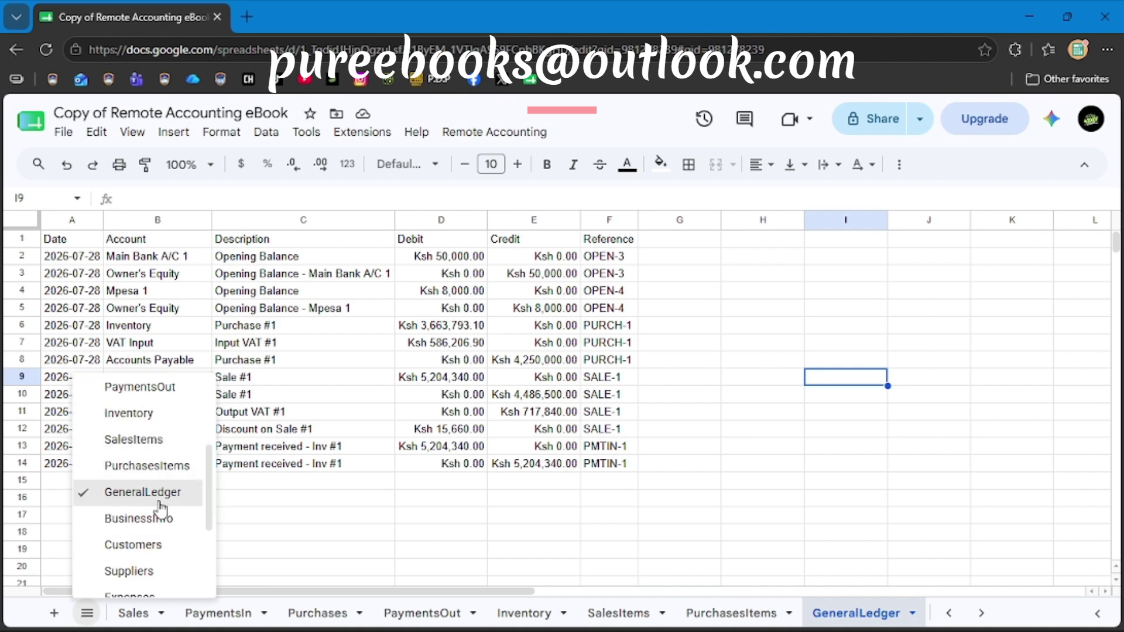
click(154, 521)
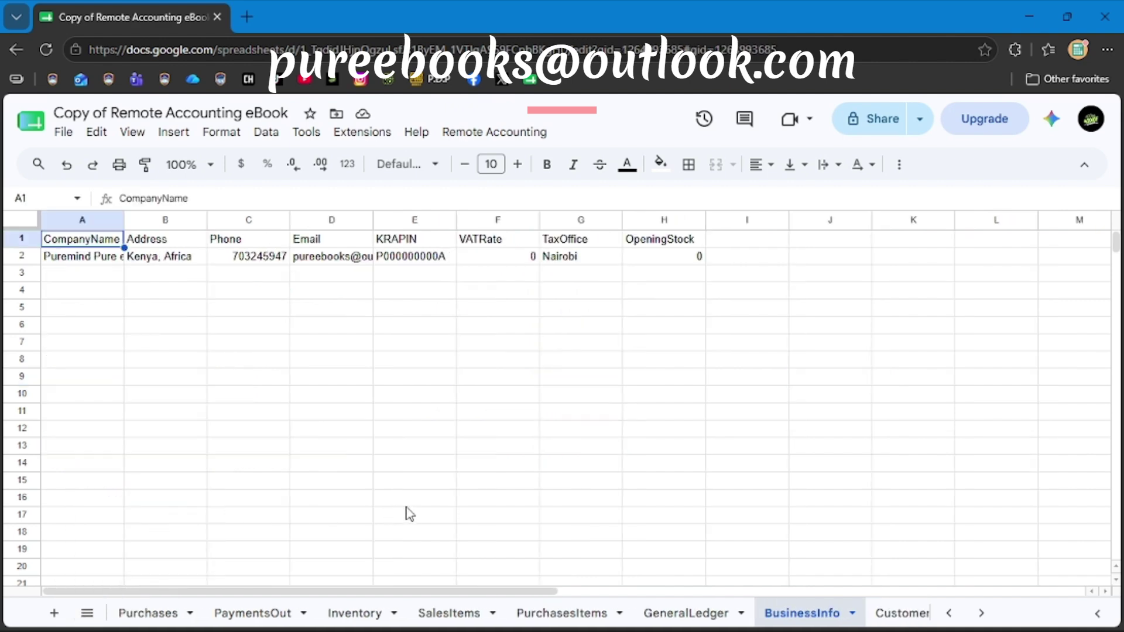
click(82, 615)
scroll(155, 463, up, 3)
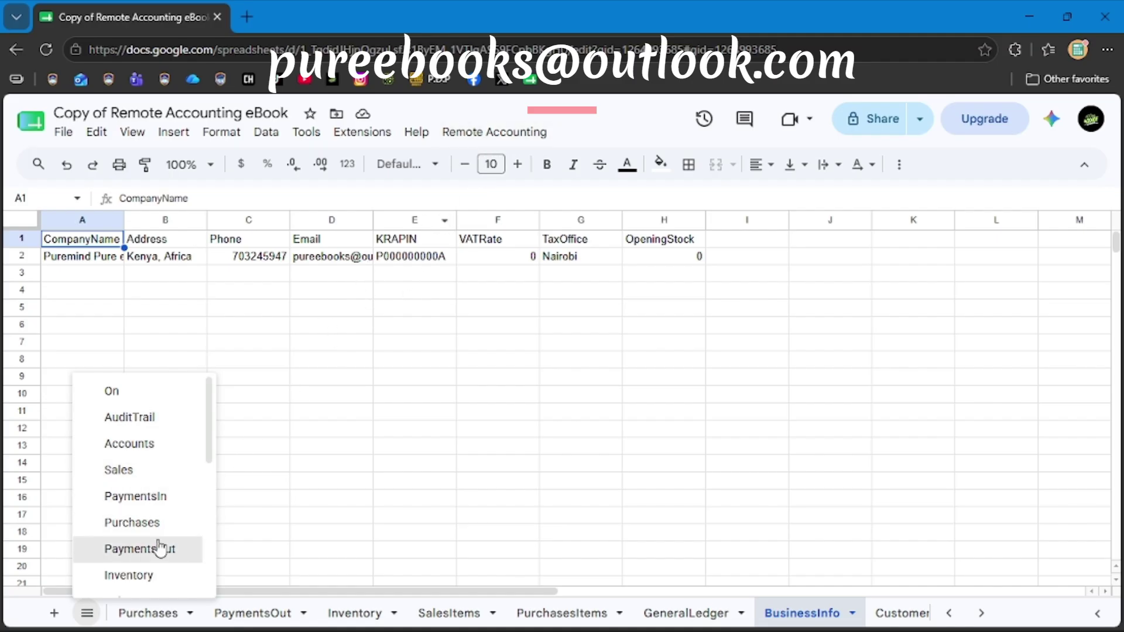
scroll(132, 476, down, 5)
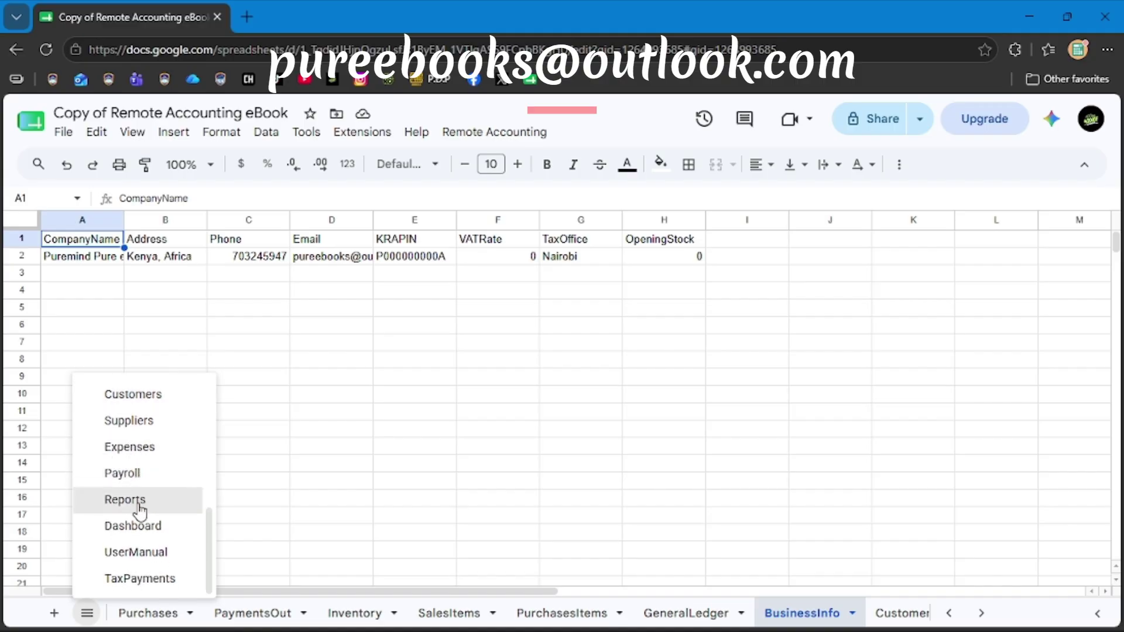
click(126, 500)
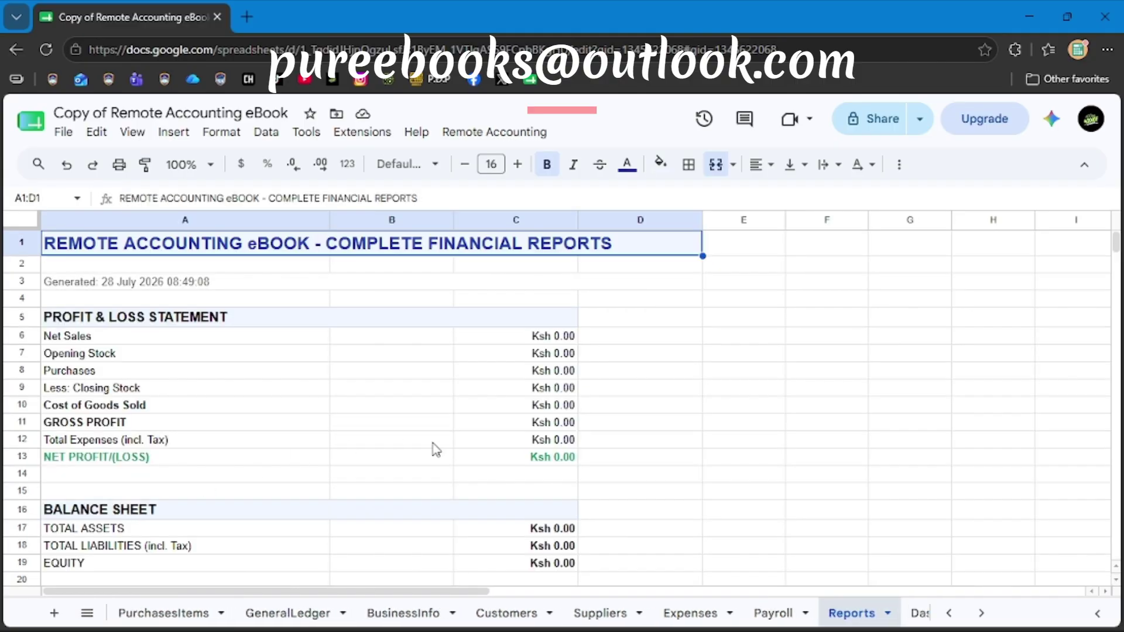
Review the Profit & Loss, Balance Sheet, Trial Balance and Tax Report figures on Reports.
scroll(448, 453, down, 8)
scroll(448, 454, right, 2)
scroll(448, 454, up, 8)
scroll(448, 454, left, 2)
click(81, 288)
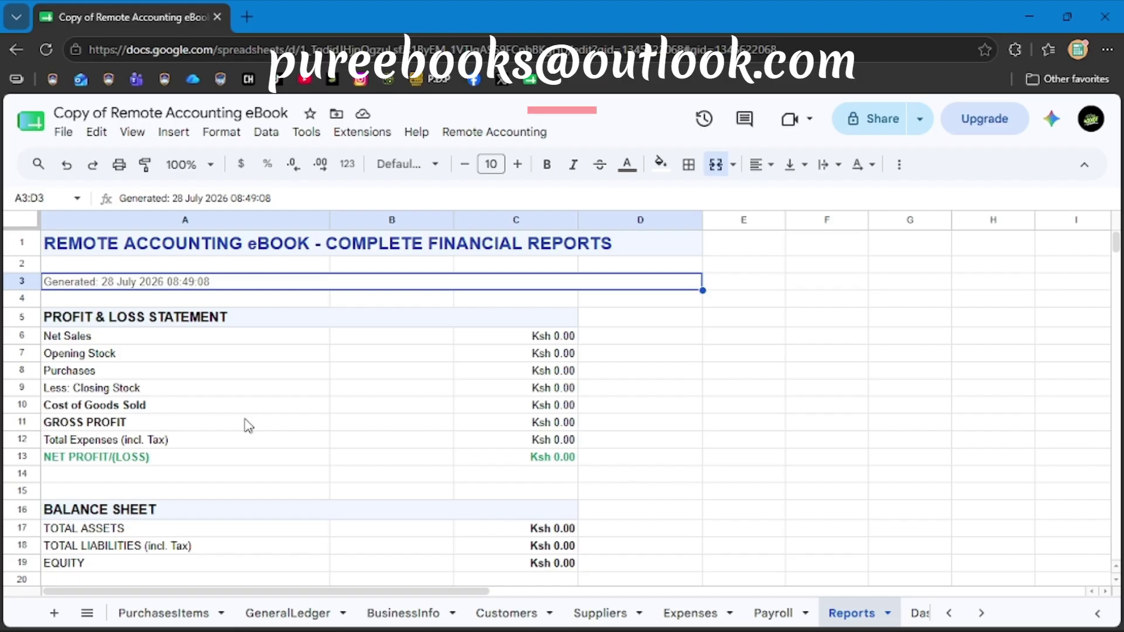
scroll(248, 426, down, 5)
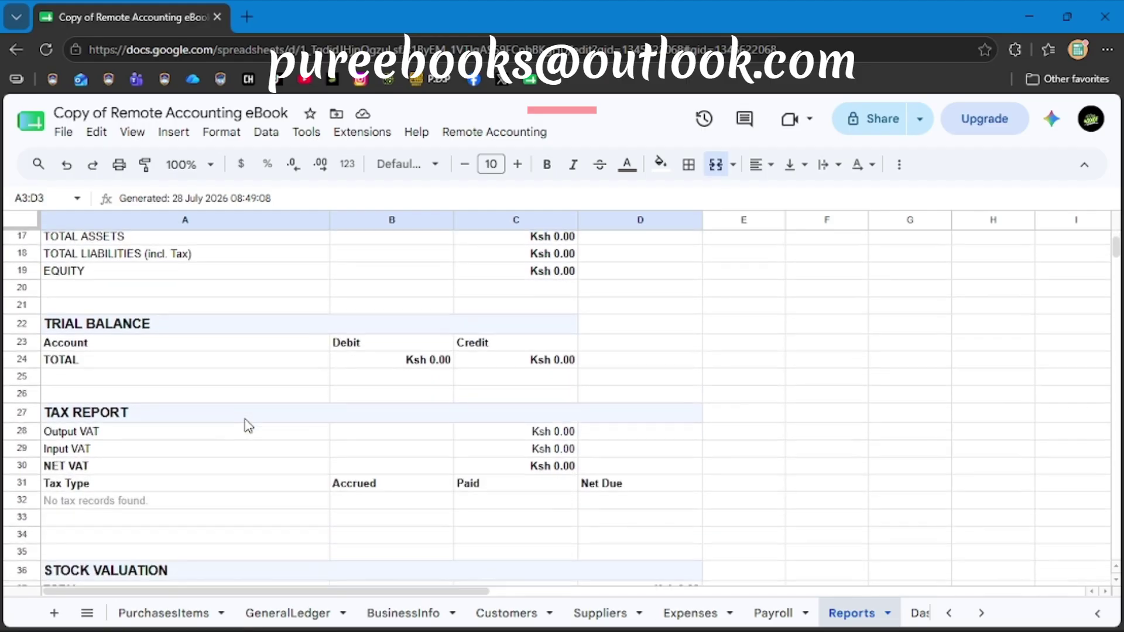
scroll(249, 425, up, 5)
scroll(249, 425, up, 1)
scroll(248, 426, down, 3)
scroll(421, 263, down, 4)
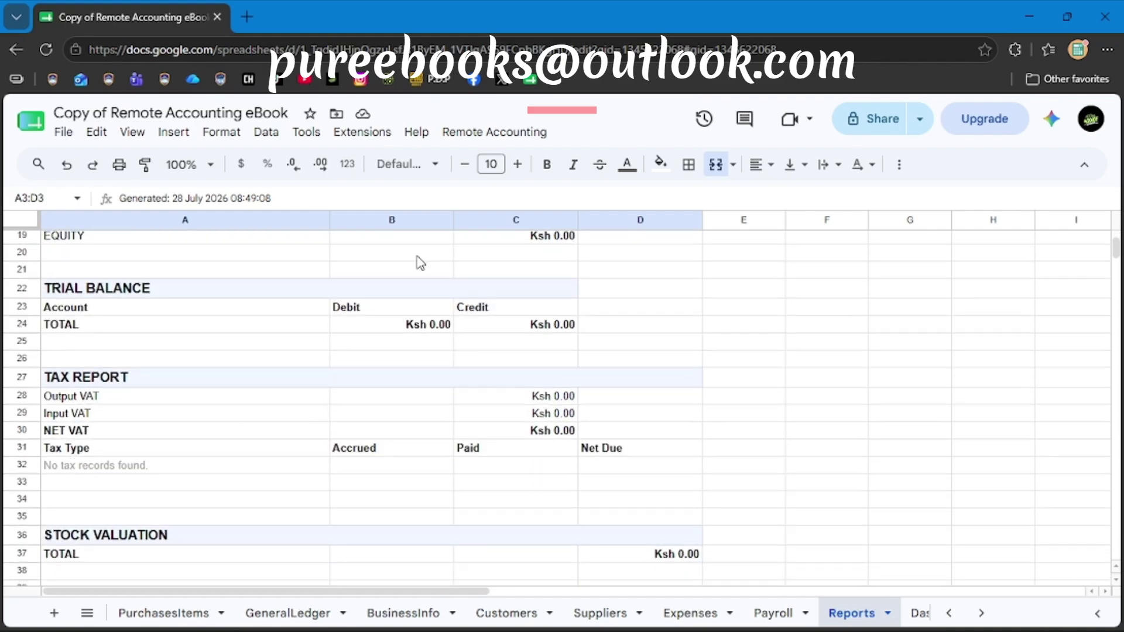
Browse the Remote Accounting menu's Reports options, then reopen the menu.
click(495, 133)
mouse_move(680, 425)
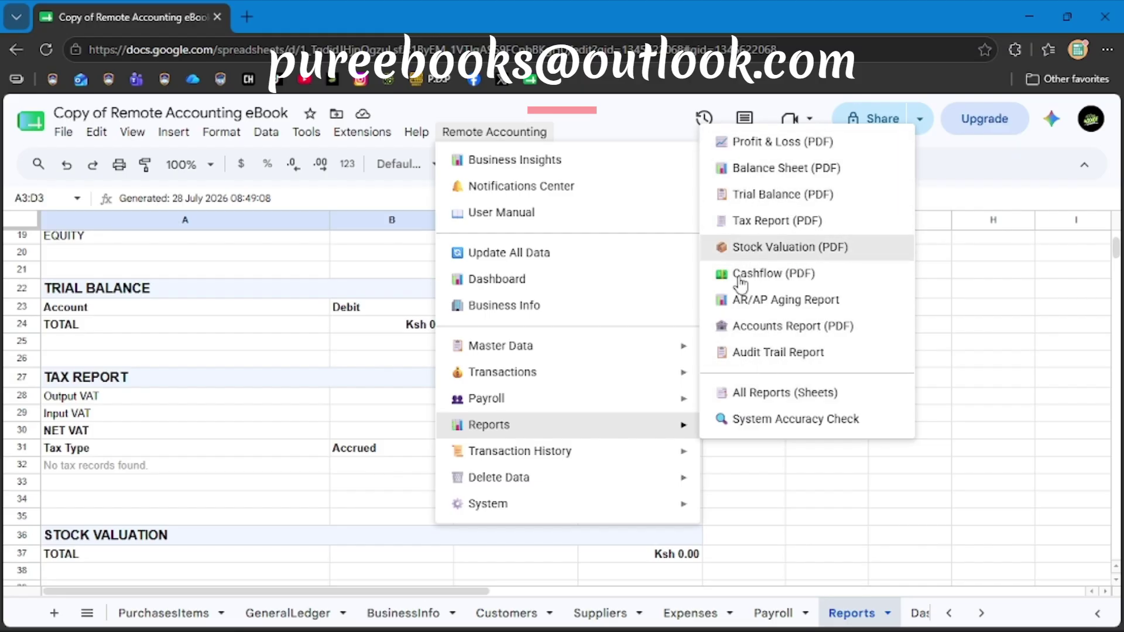
click(388, 258)
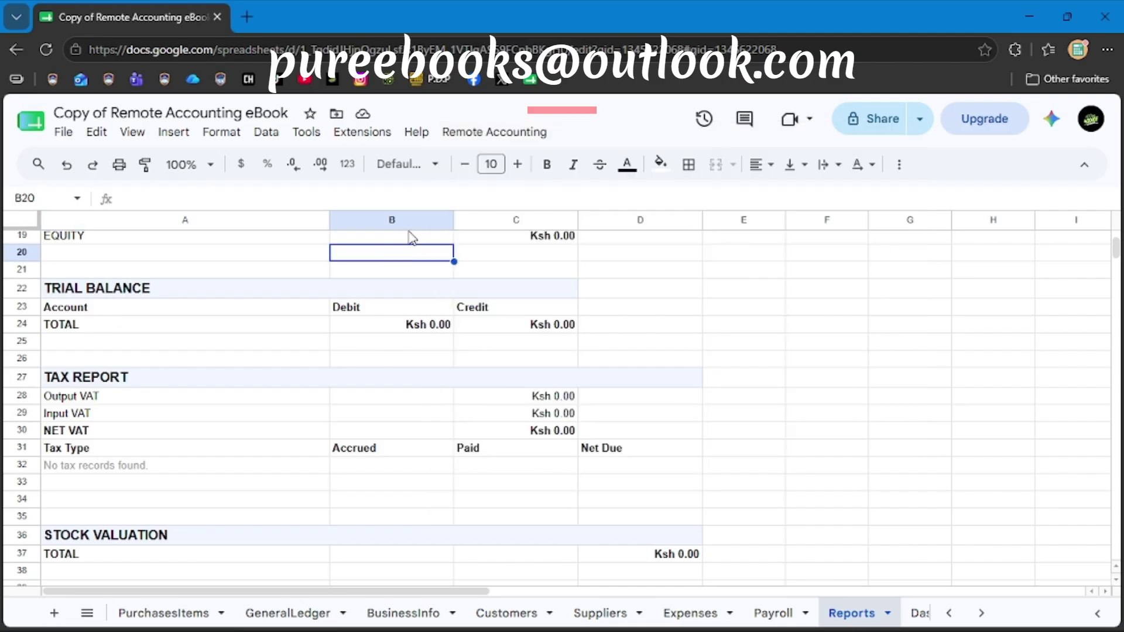
click(506, 140)
Start a Process Payroll entry with the placeholder employee name 'Employee Name'.
mouse_move(575, 399)
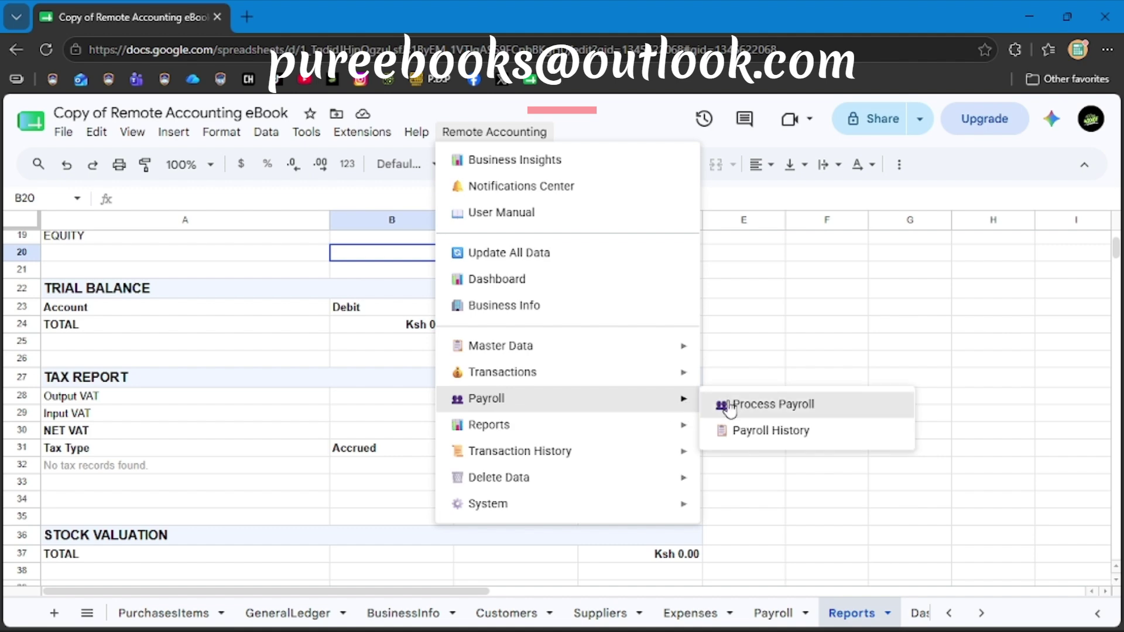
click(728, 403)
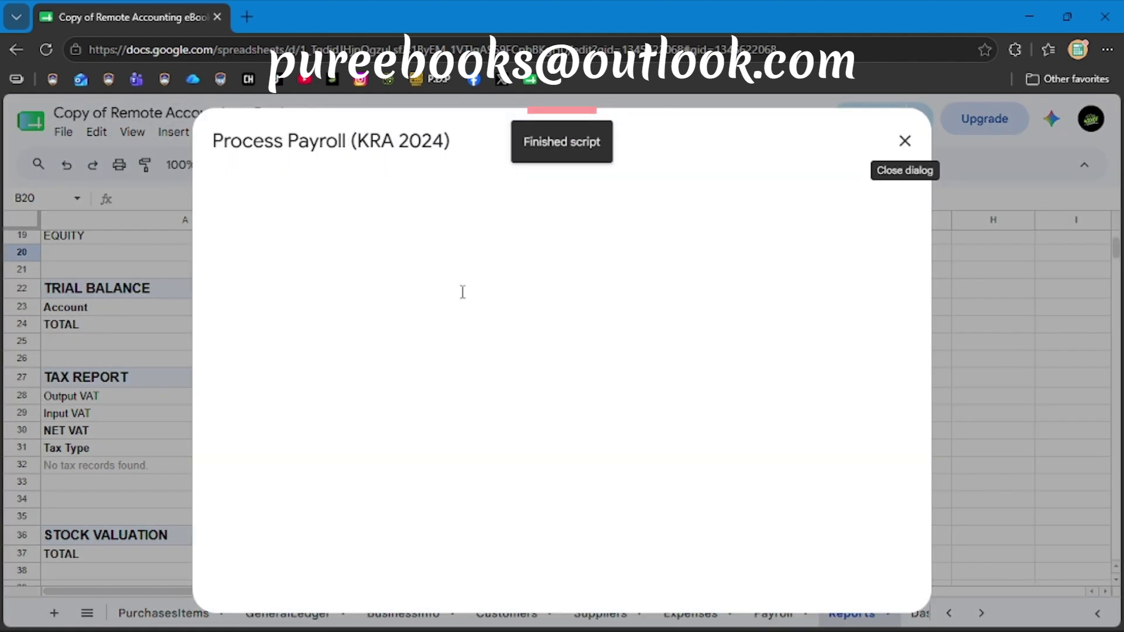
scroll(527, 402, down, 3)
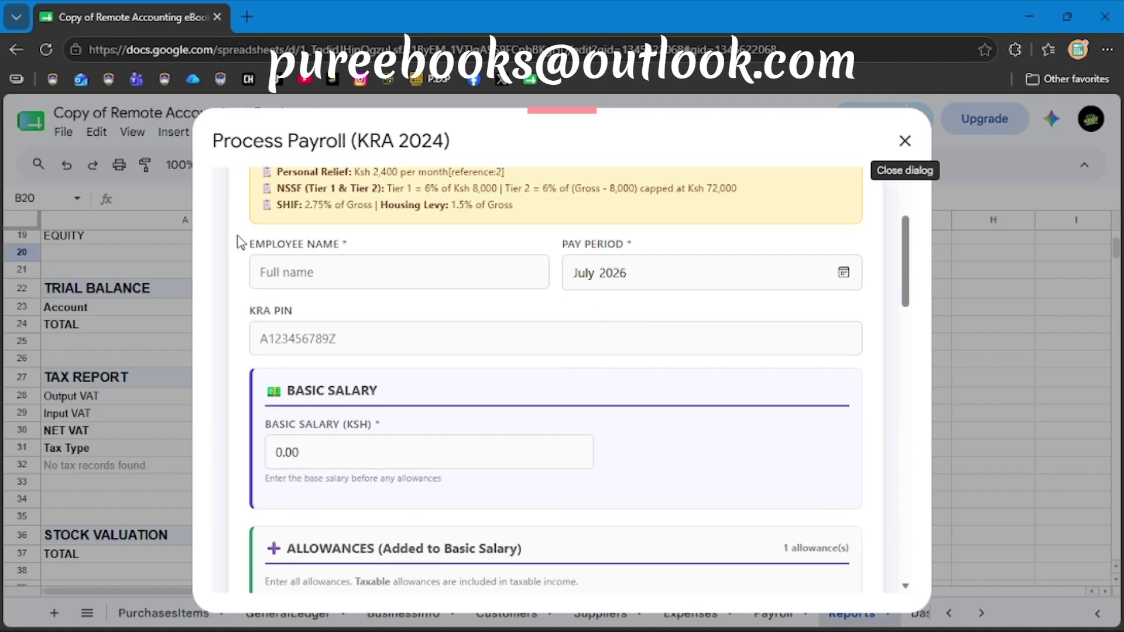
drag(249, 245, 337, 253)
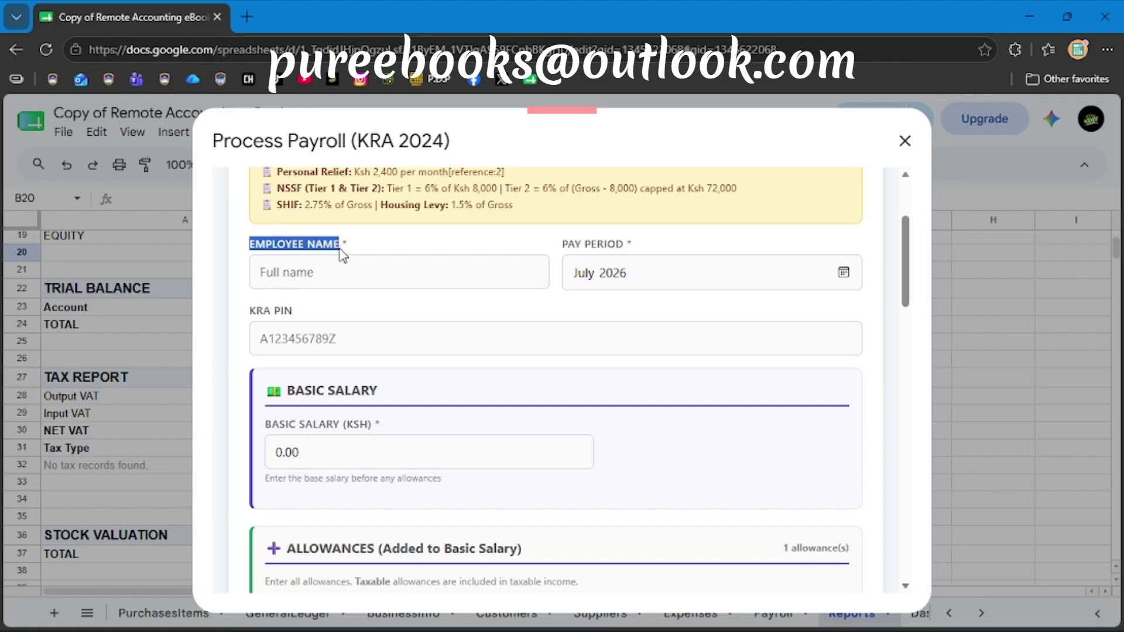
click(321, 279)
text(Employee Name)
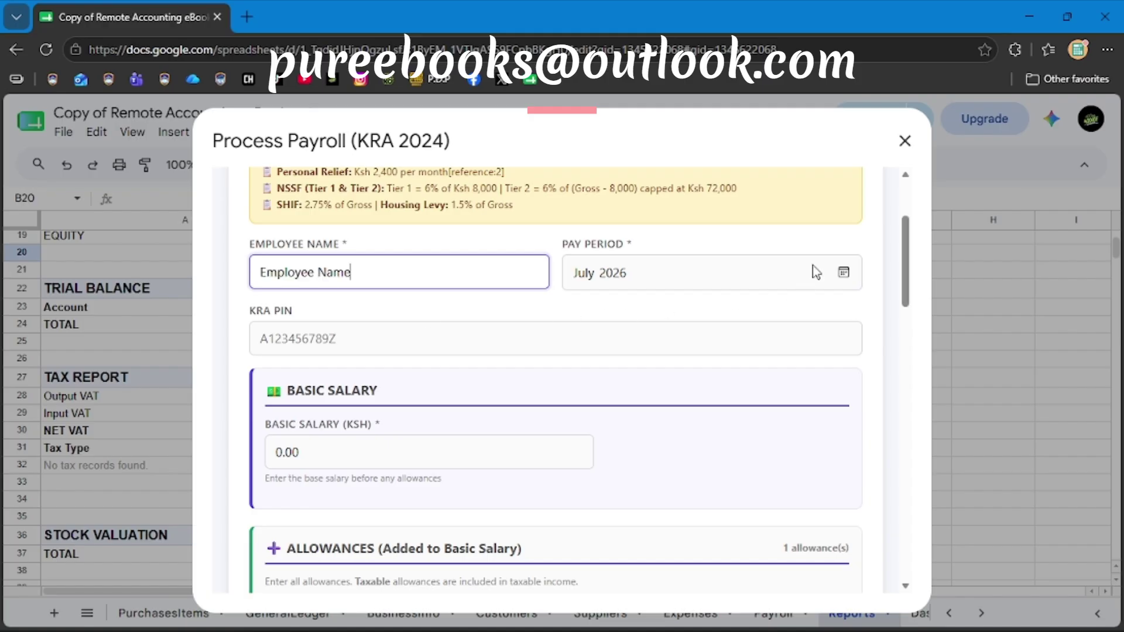
Set pay period July 2026, the employee's KRA PIN, and basic salary 85,000.
click(842, 272)
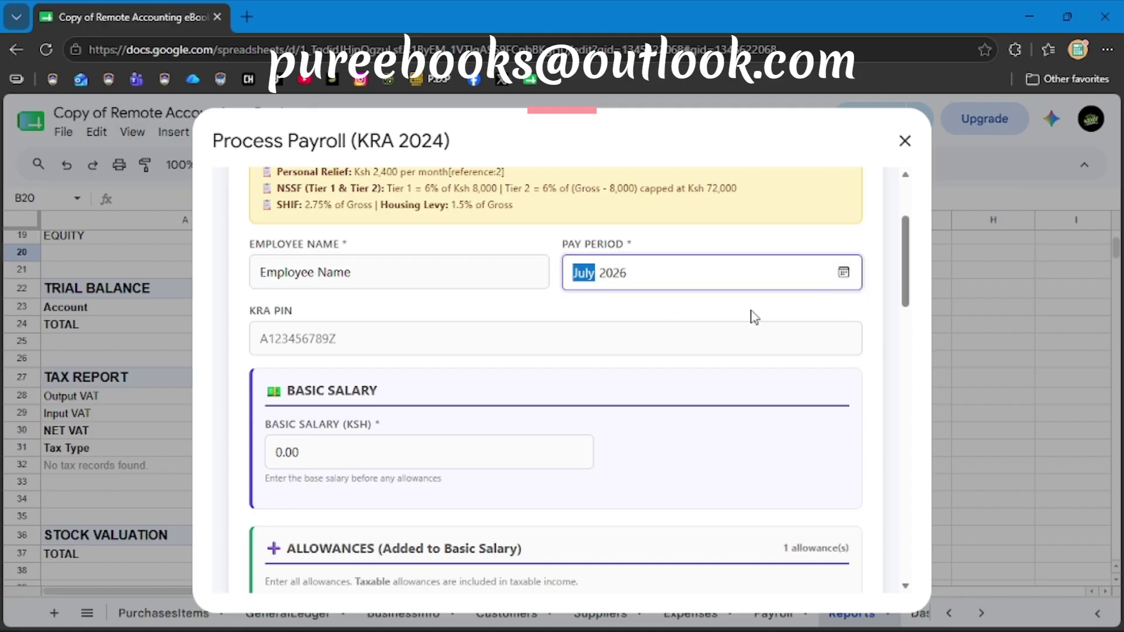
click(412, 338)
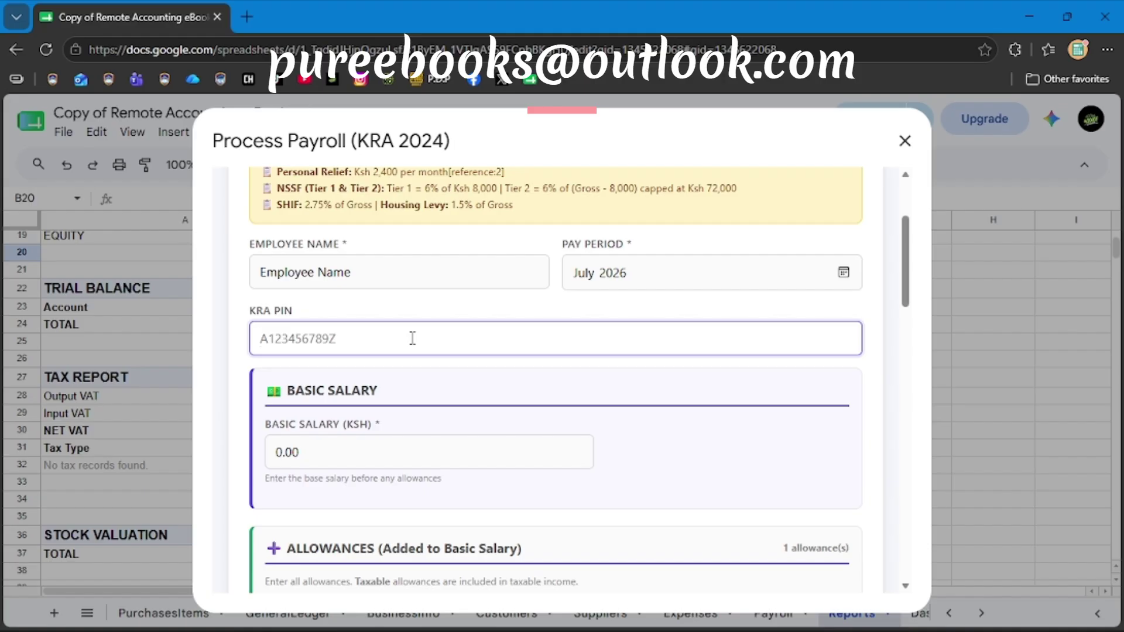
text(A012345678K)
click(351, 457)
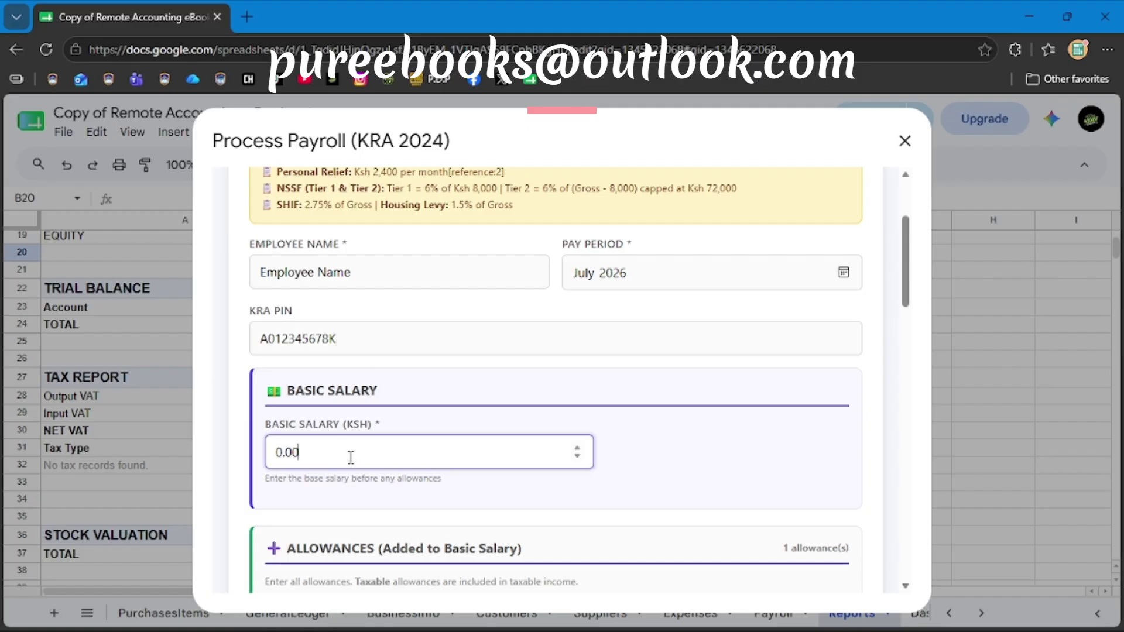
text(500)
scroll(482, 486, down, 4)
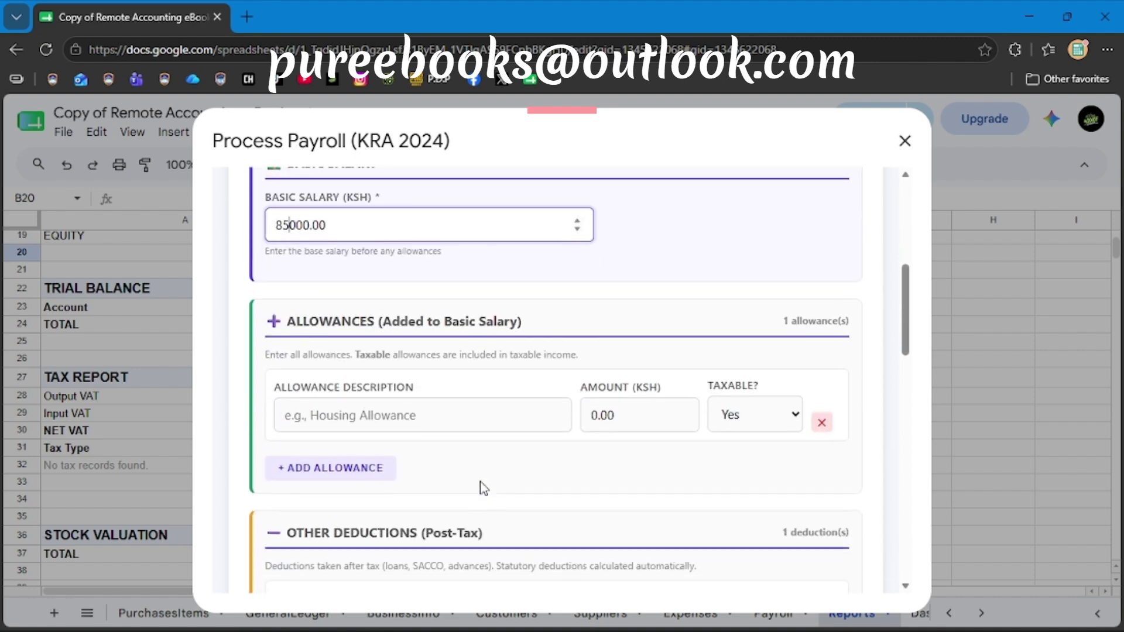
Add a taxable Housing allowance of 10,000.
click(341, 406)
text(Housin)
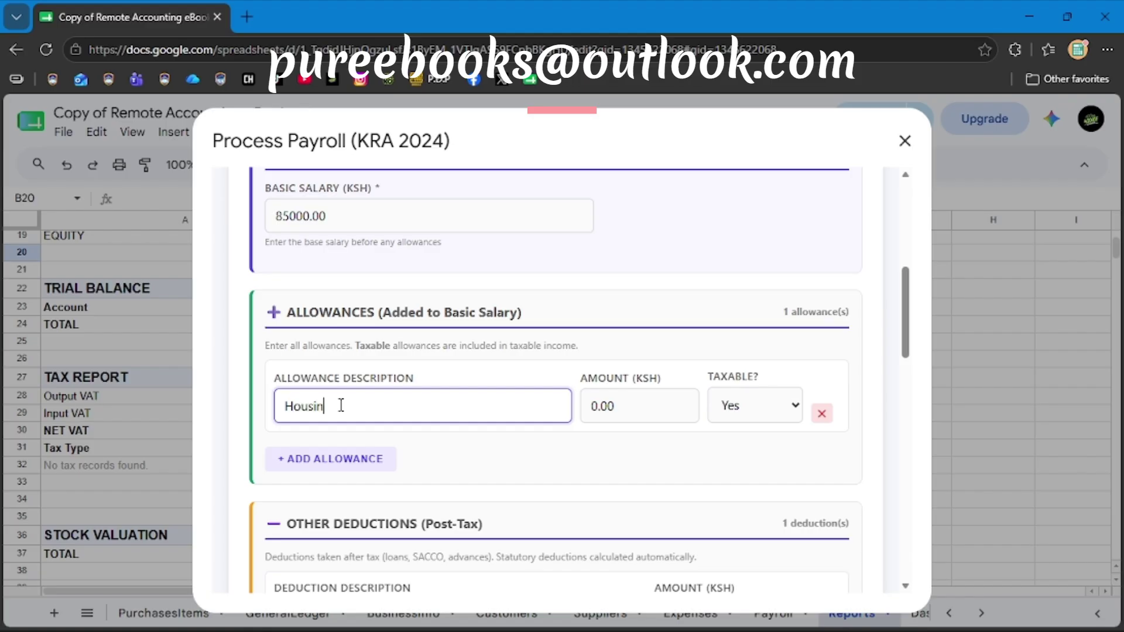
text(g)
click(595, 409)
text(1000)
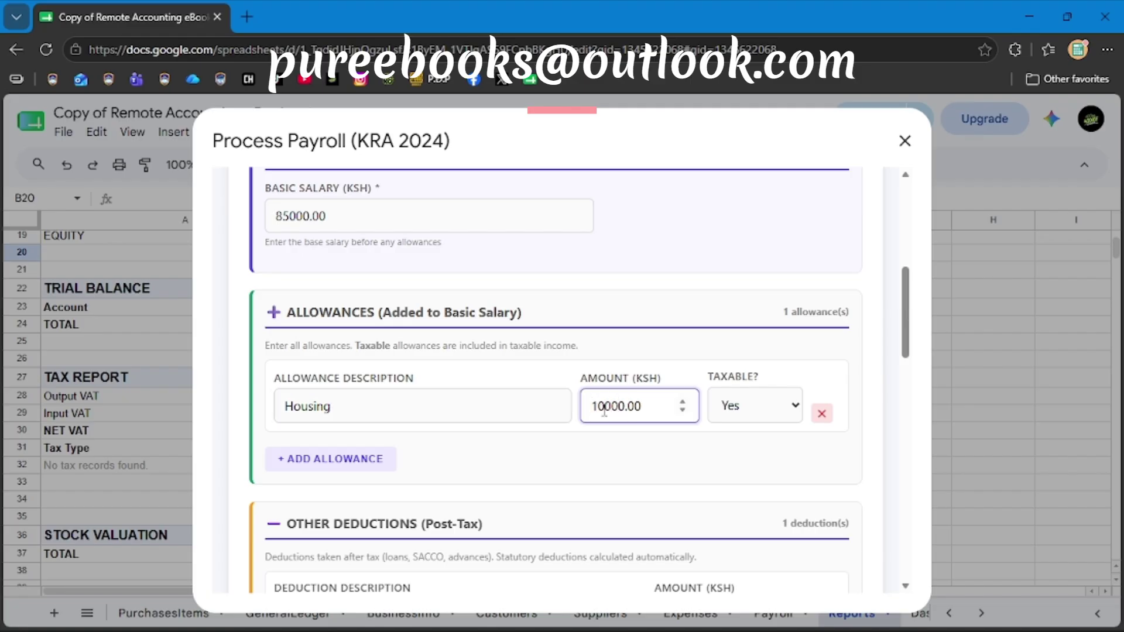
Add a second, non-taxable Medical allowance of 5,000.
click(336, 463)
click(300, 486)
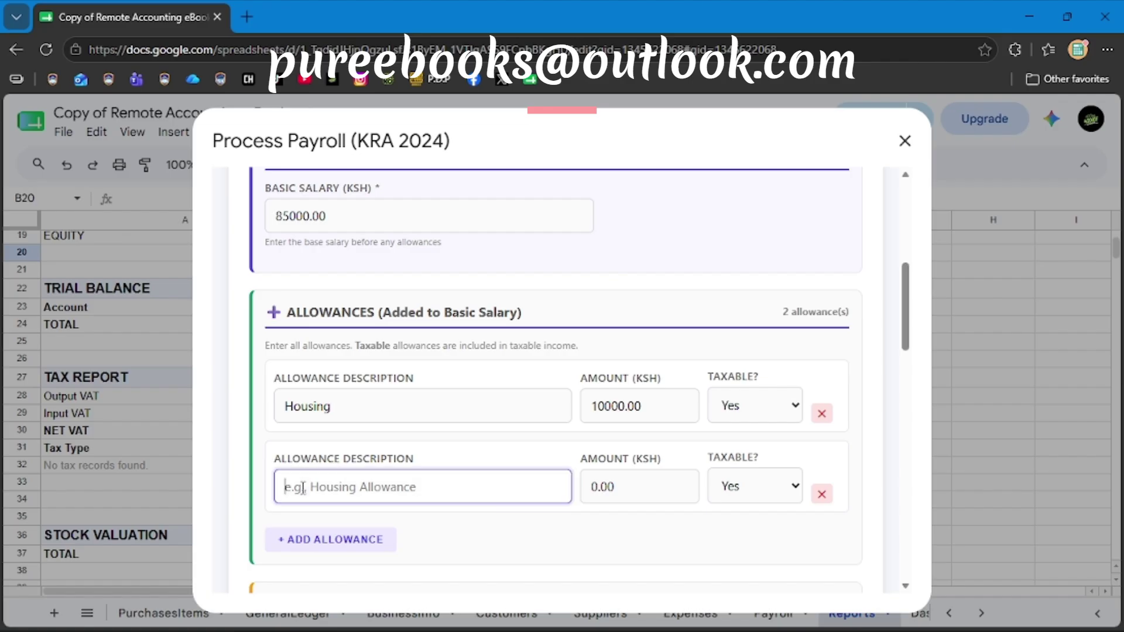
text(Medi)
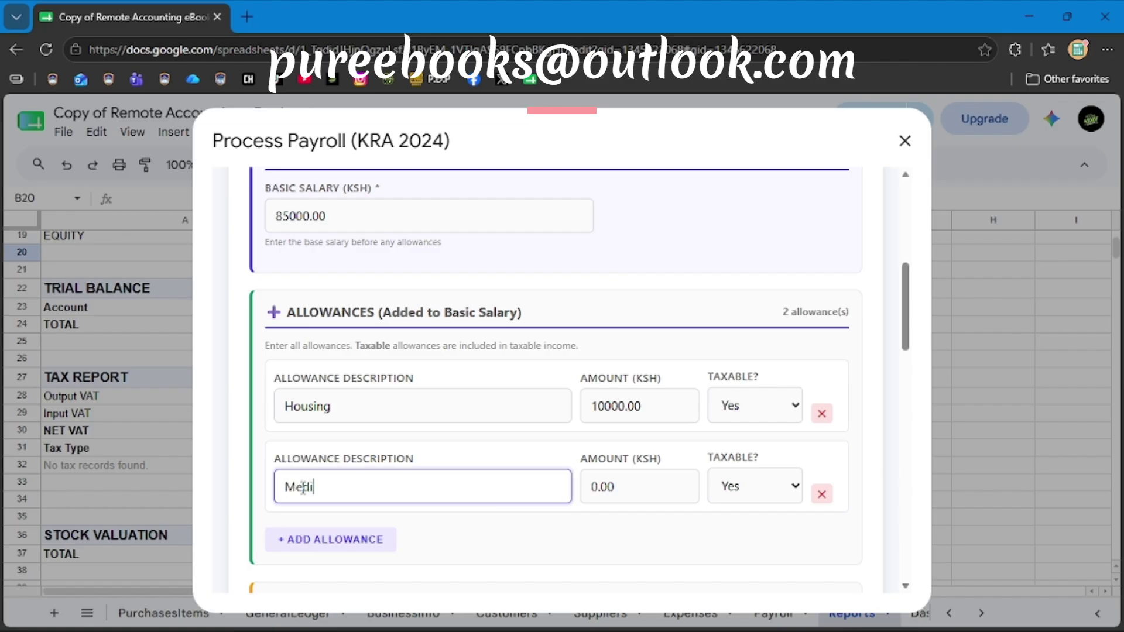
text(cal)
click(764, 493)
click(737, 544)
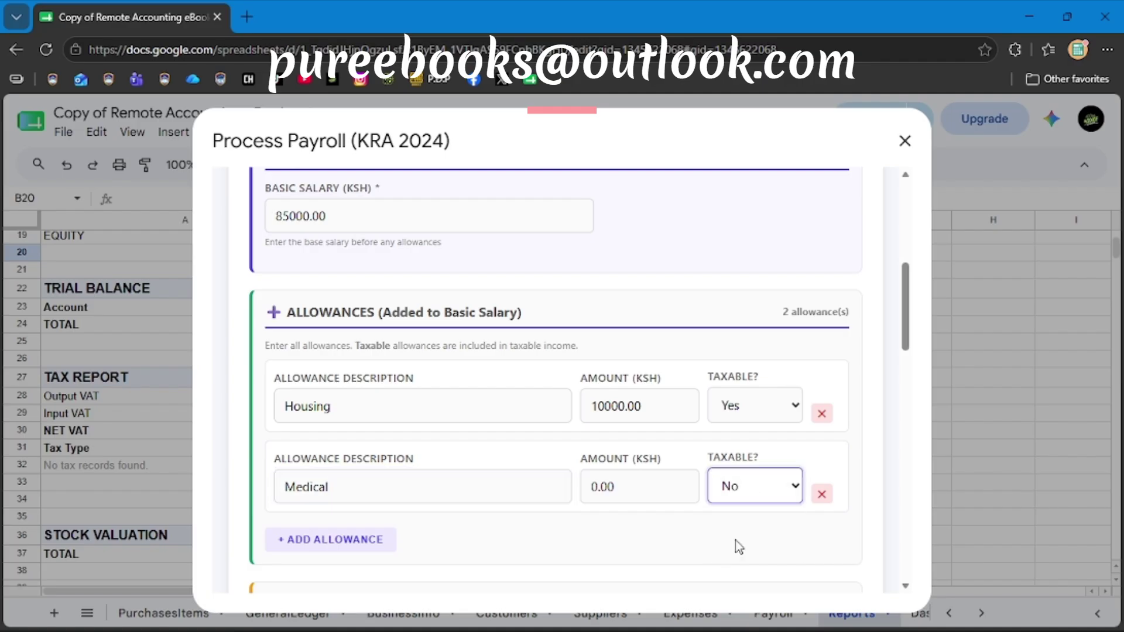
click(591, 486)
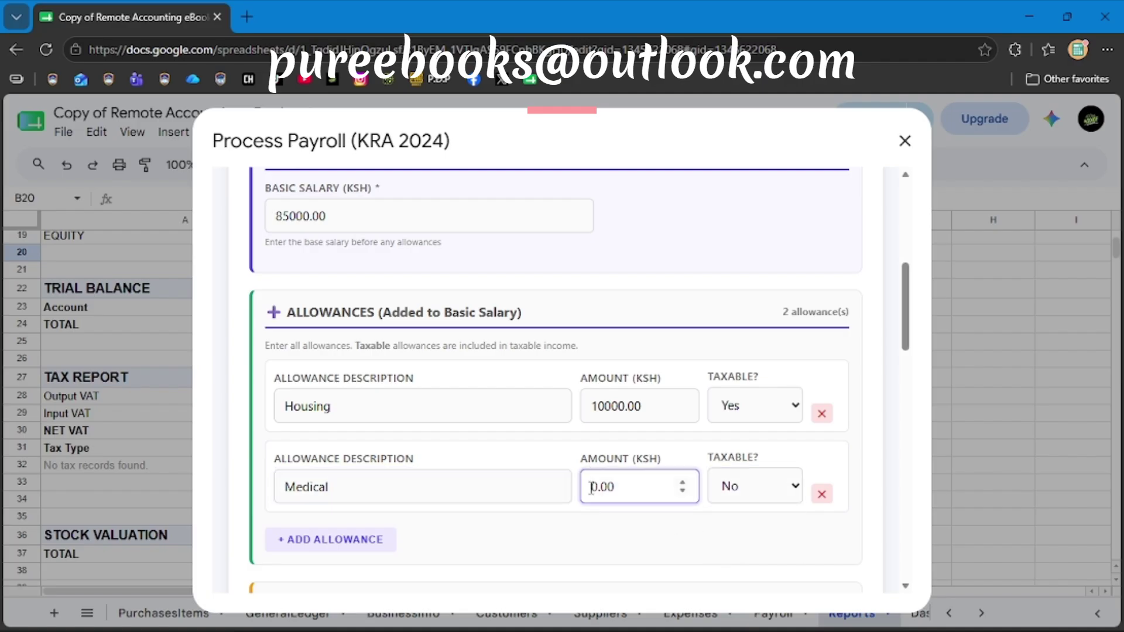
text(500)
scroll(623, 554, down, 5)
click(435, 421)
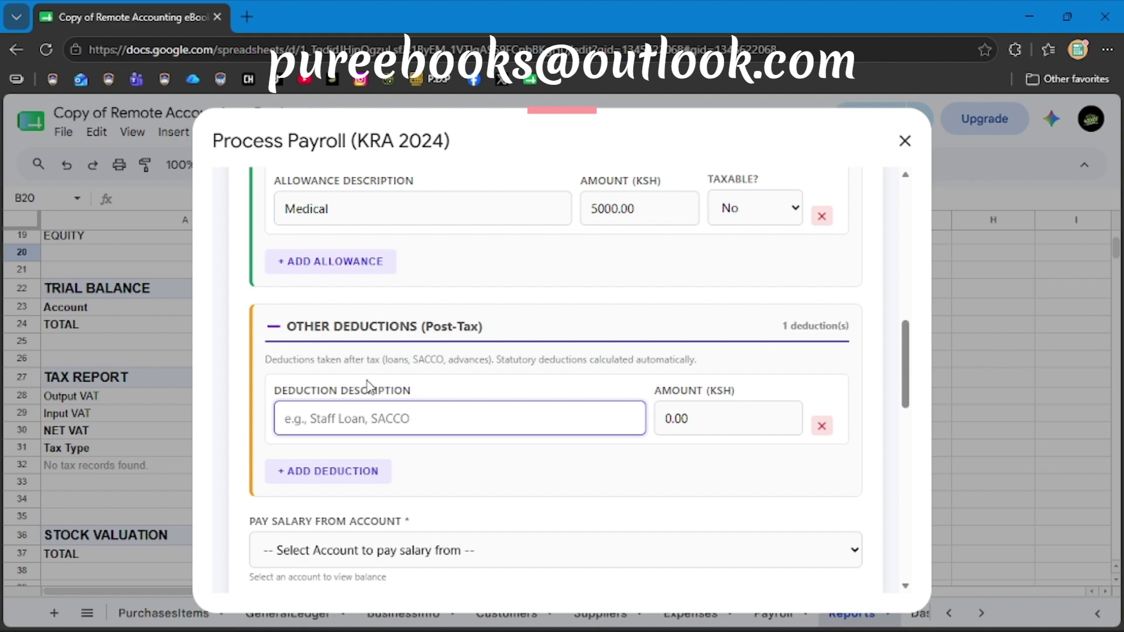
scroll(537, 473, down, 1)
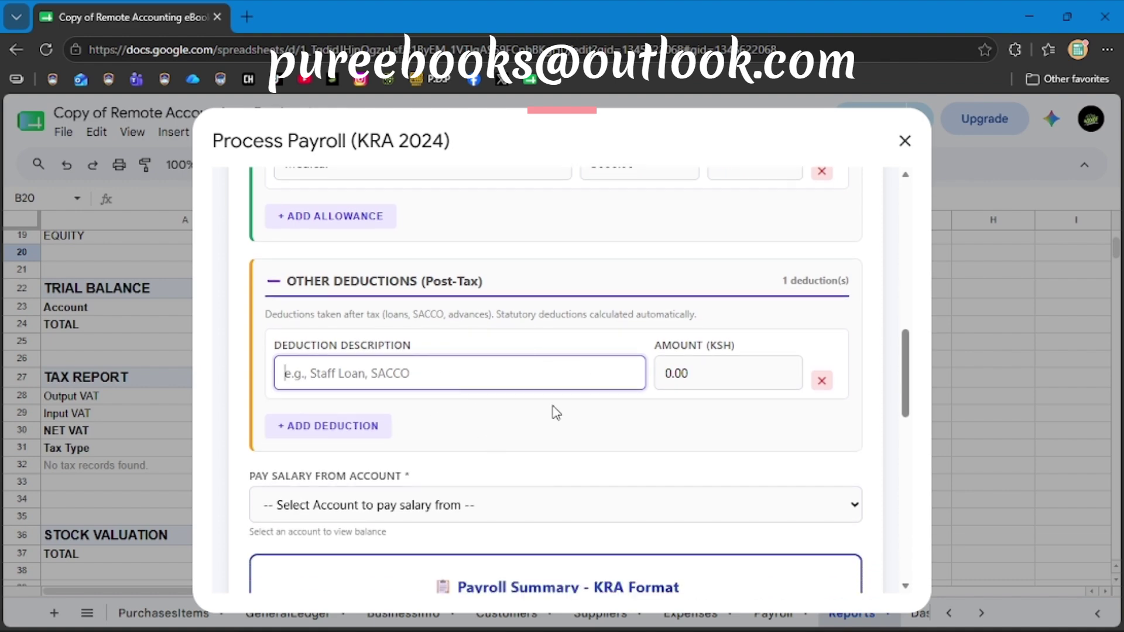
scroll(581, 451, down, 2)
scroll(581, 451, up, 1)
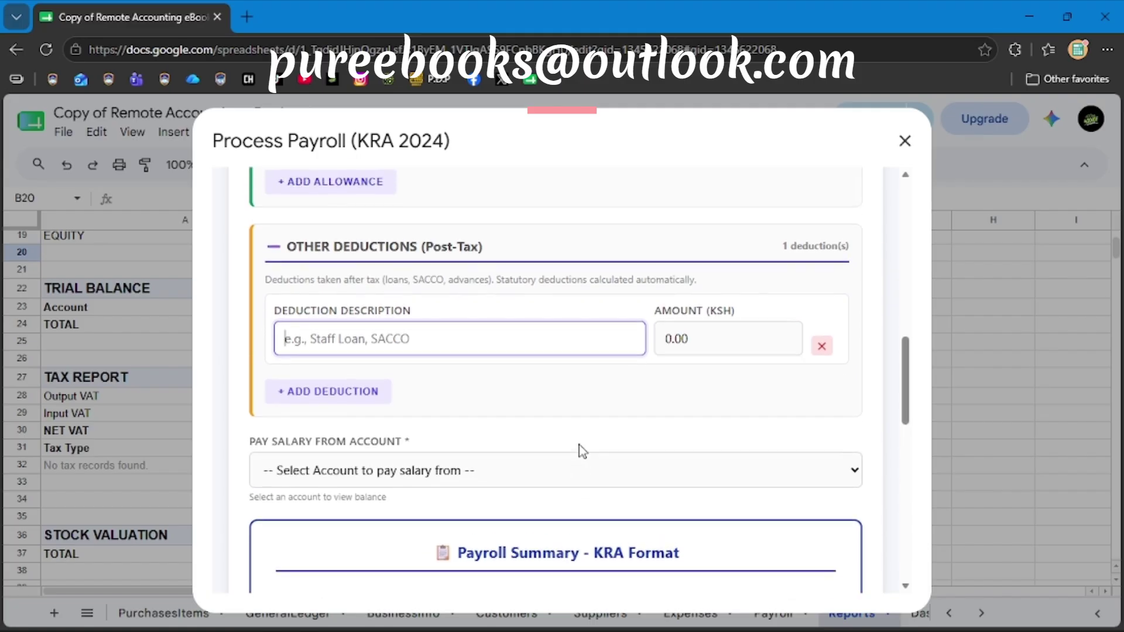
scroll(582, 451, down, 1)
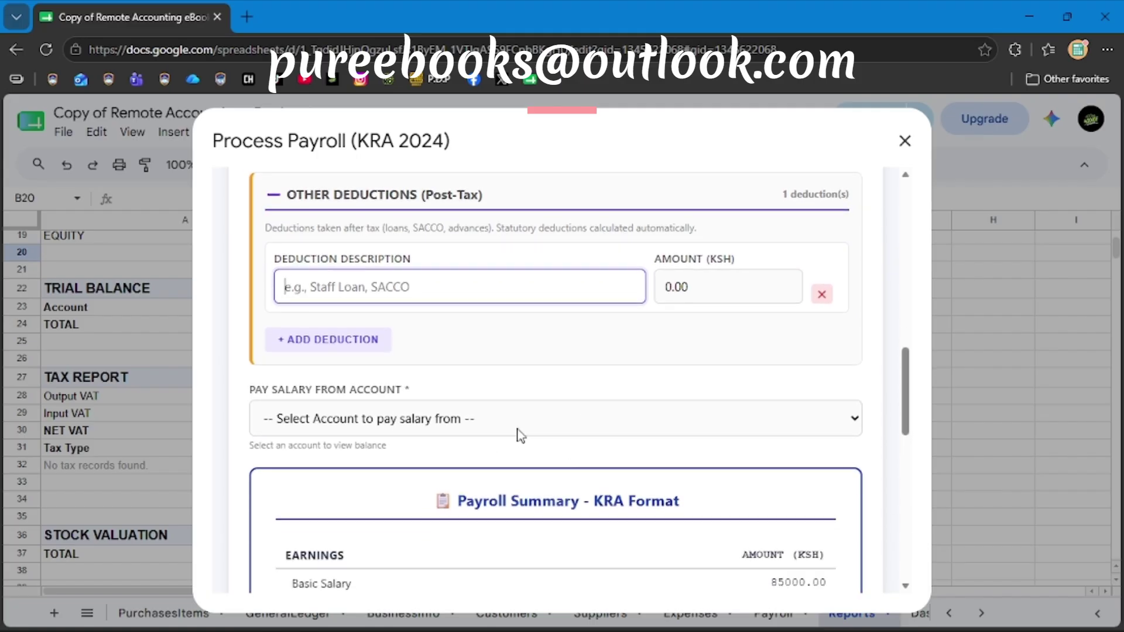
scroll(520, 436, down, 6)
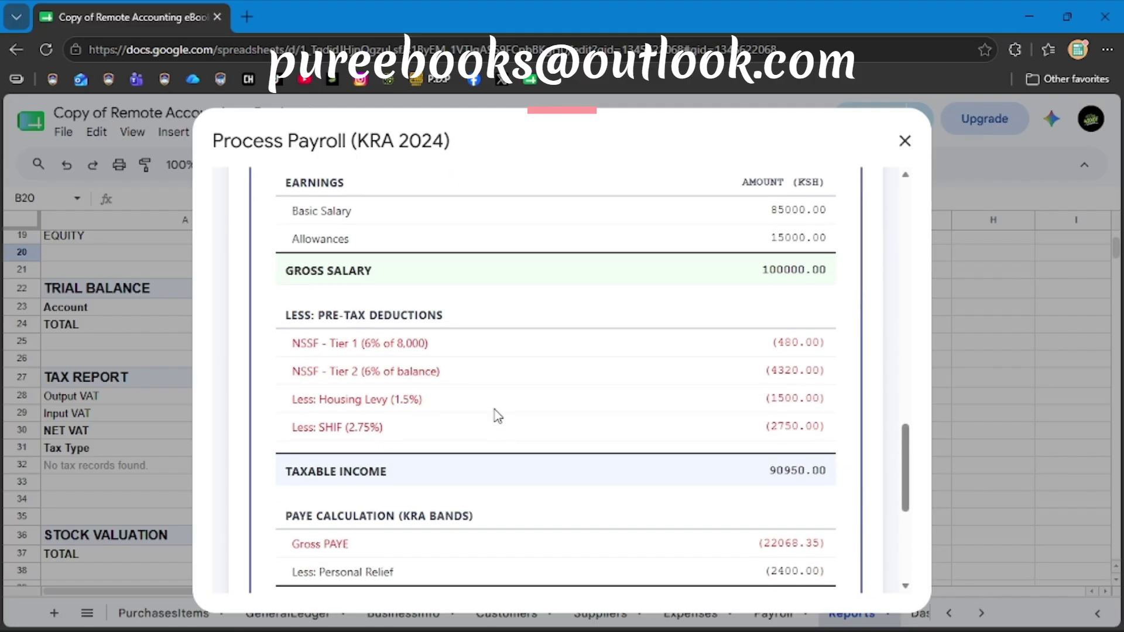
scroll(494, 415, up, 2)
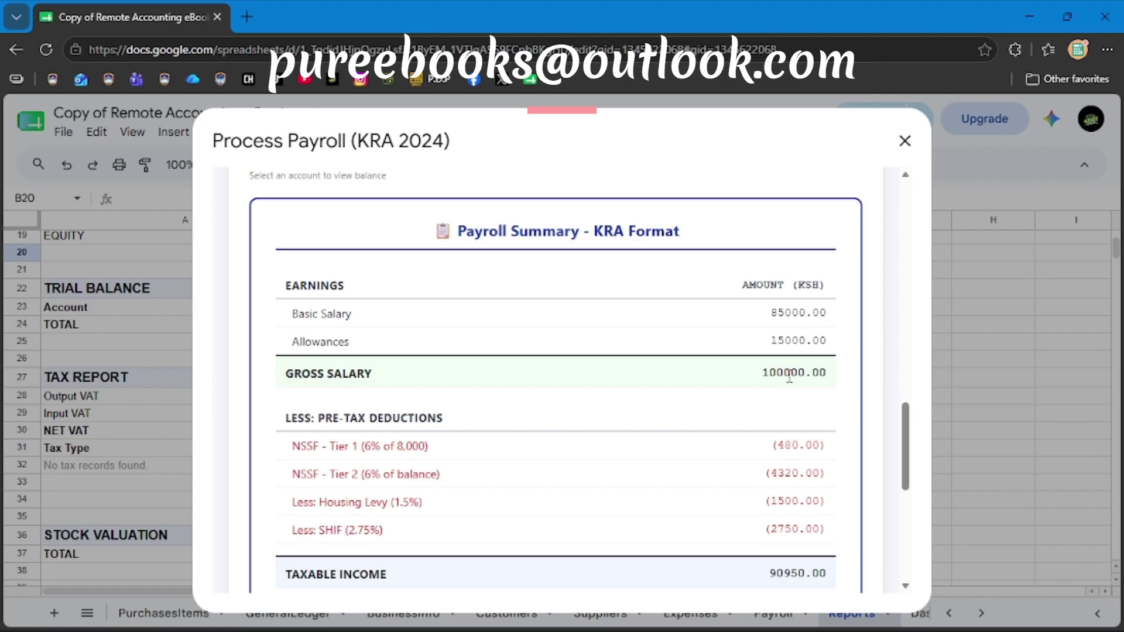
scroll(754, 469, down, 2)
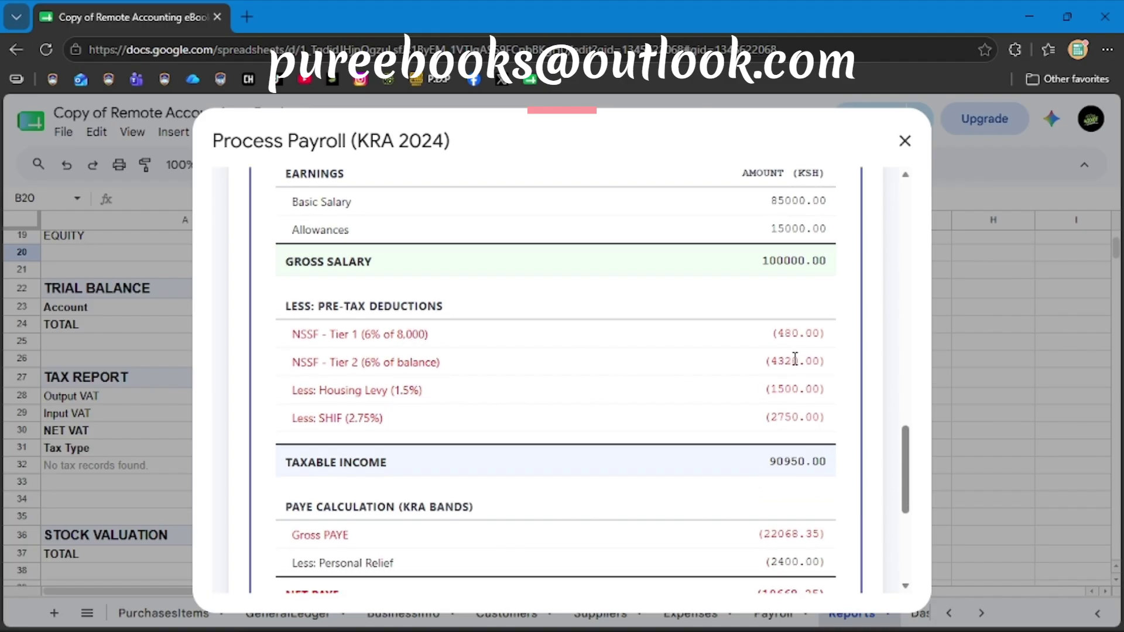
scroll(640, 469, down, 1)
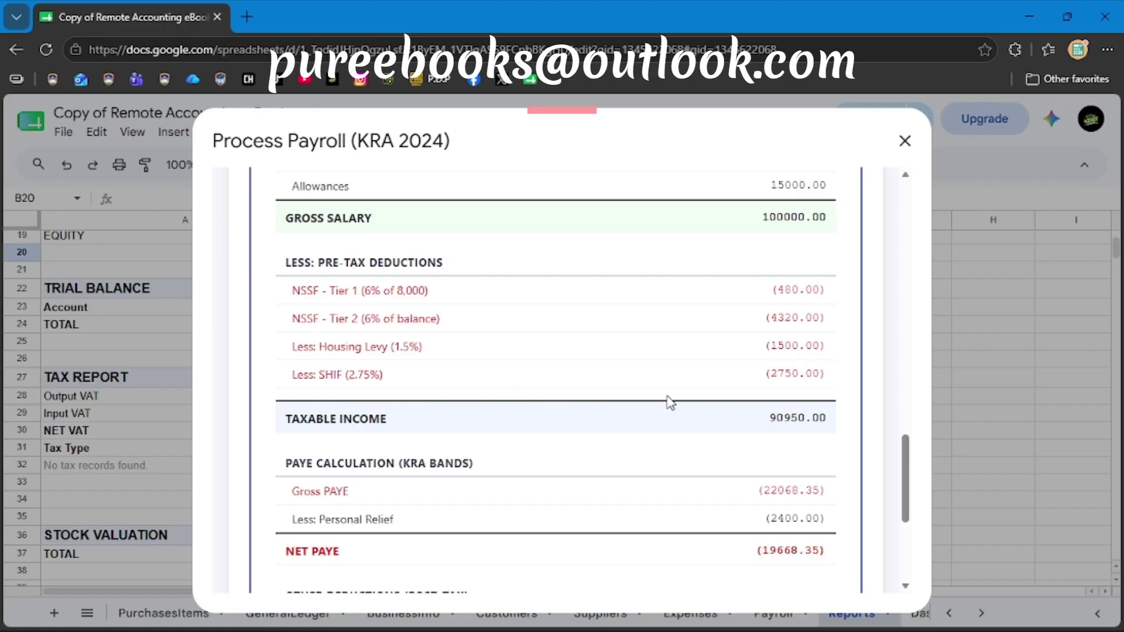
scroll(704, 550, down, 2)
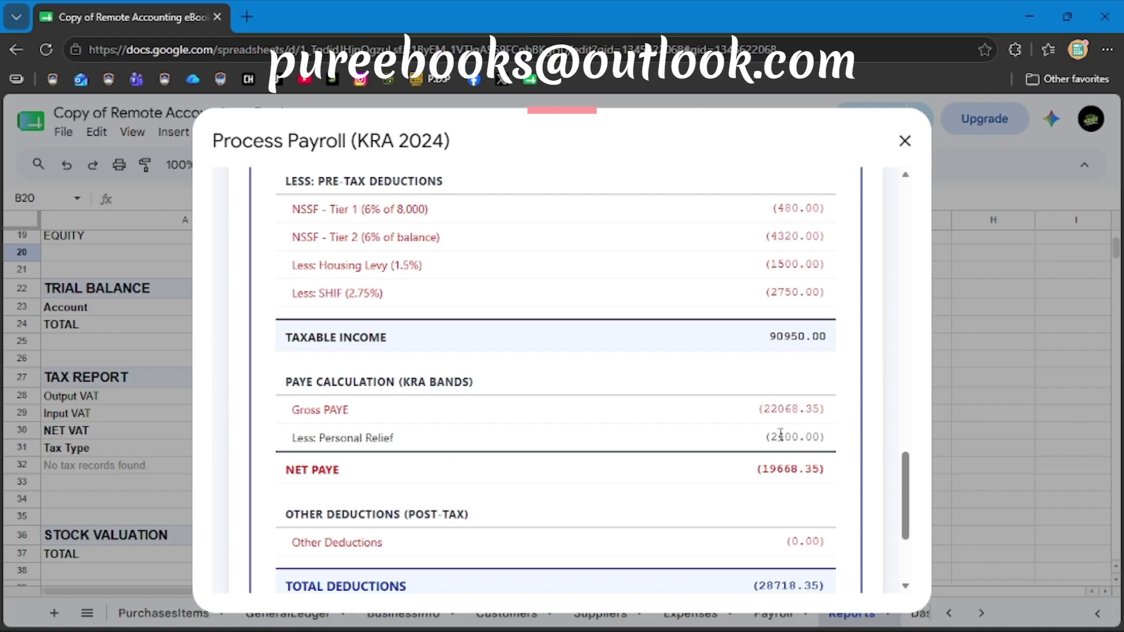
scroll(818, 490, down, 2)
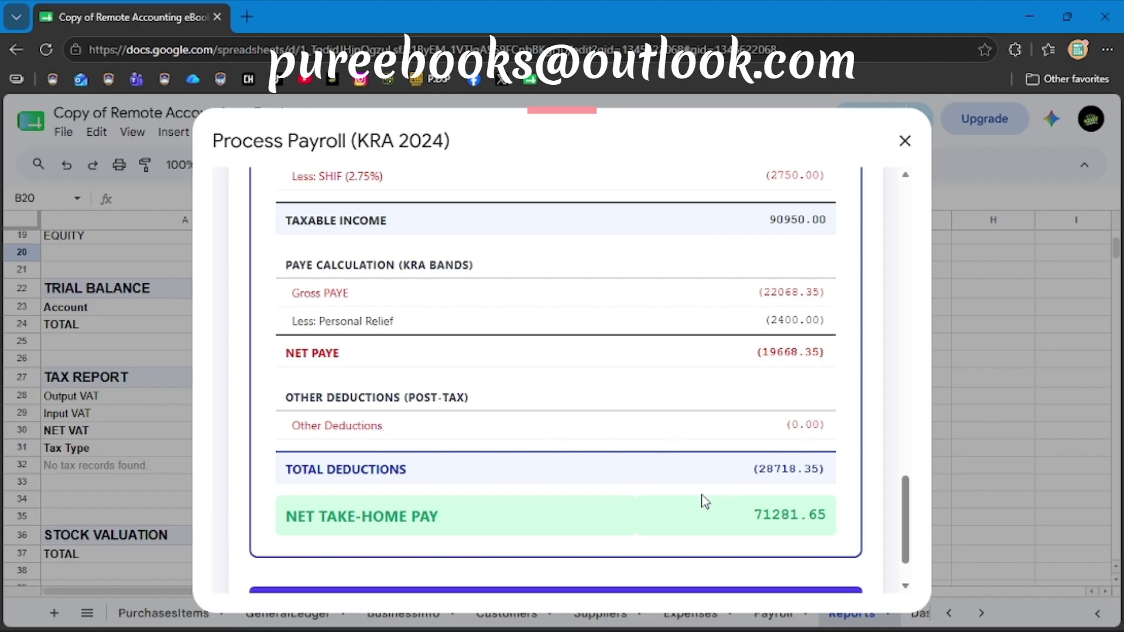
scroll(705, 500, down, 2)
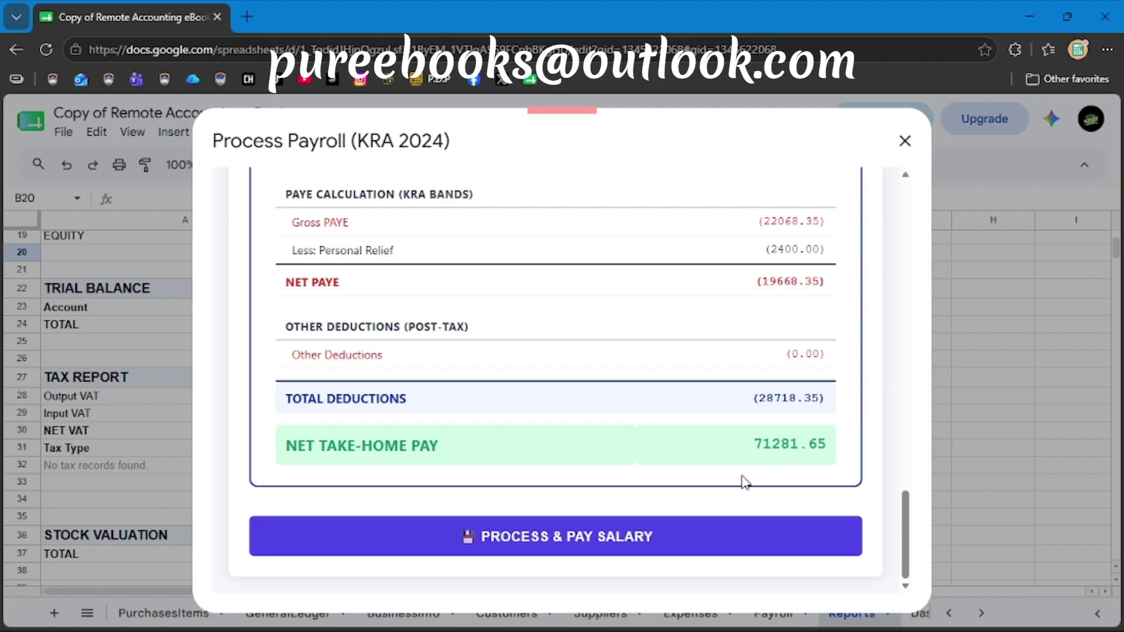
scroll(633, 311, up, 10)
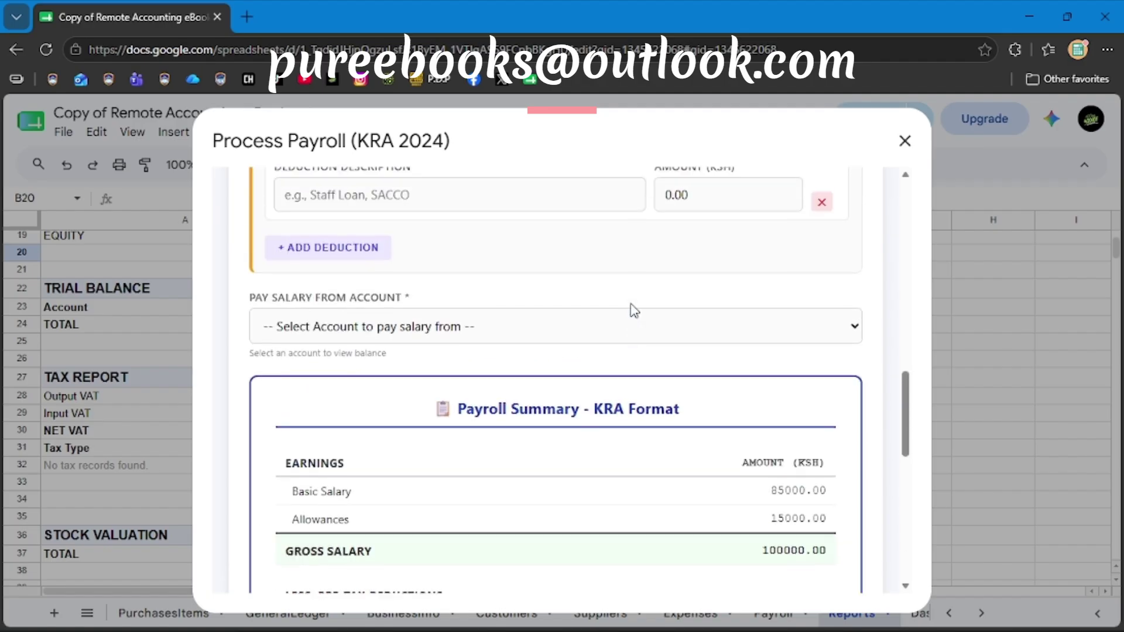
scroll(633, 311, up, 10)
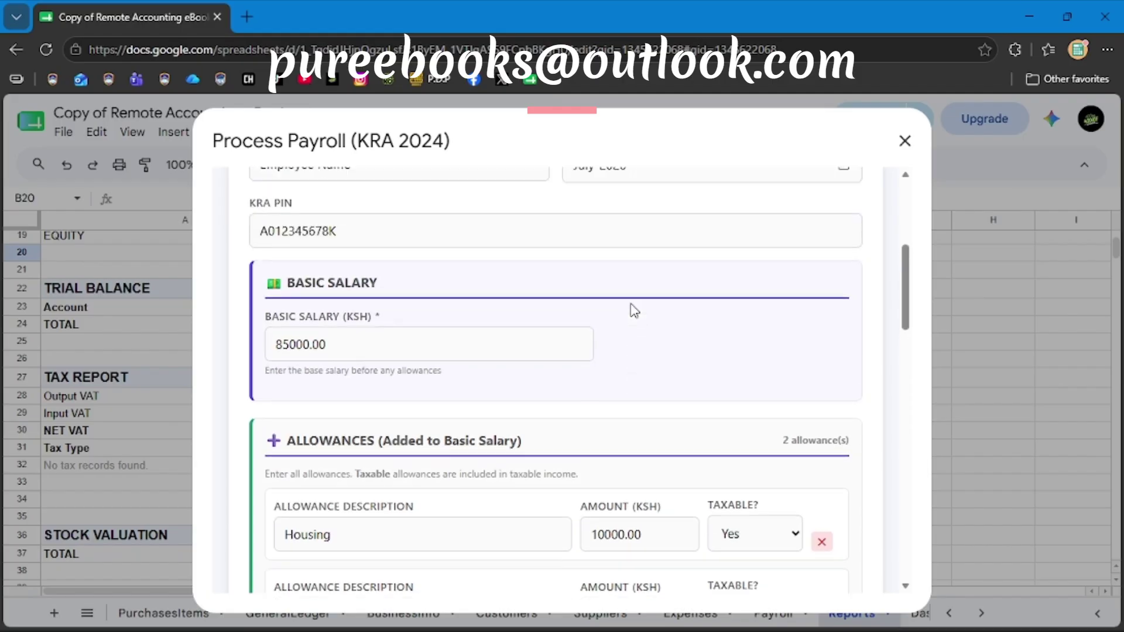
scroll(634, 310, up, 3)
scroll(634, 311, down, 6)
scroll(634, 310, up, 6)
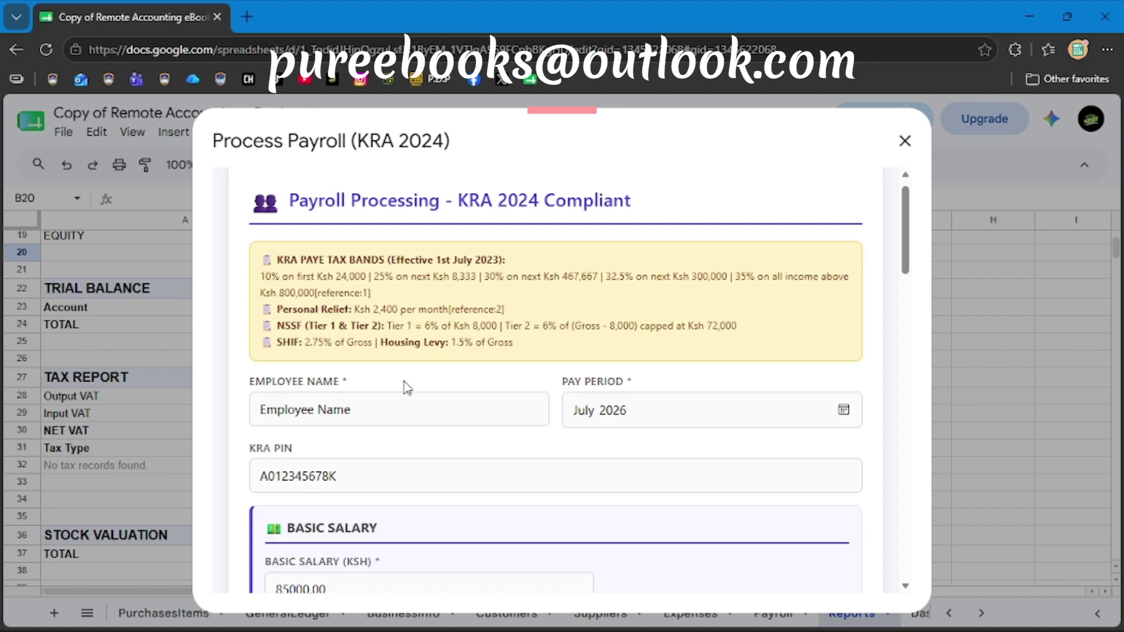
scroll(406, 388, down, 12)
Pay the salary from Main Bank A/C 1 and review the payroll summary.
click(408, 422)
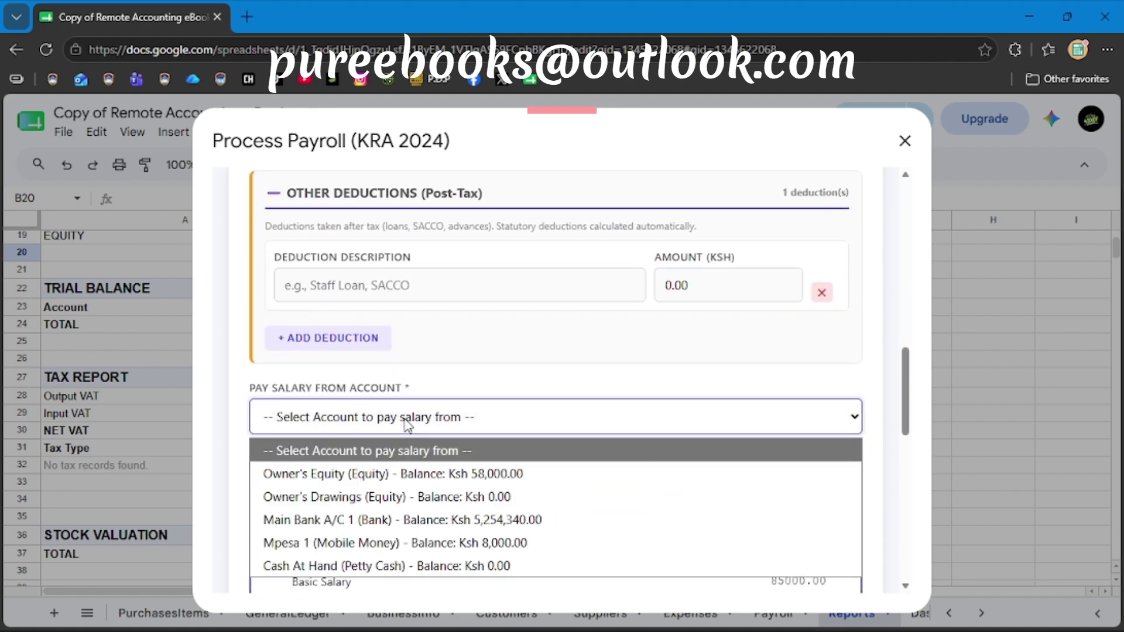
click(498, 526)
scroll(422, 481, down, 6)
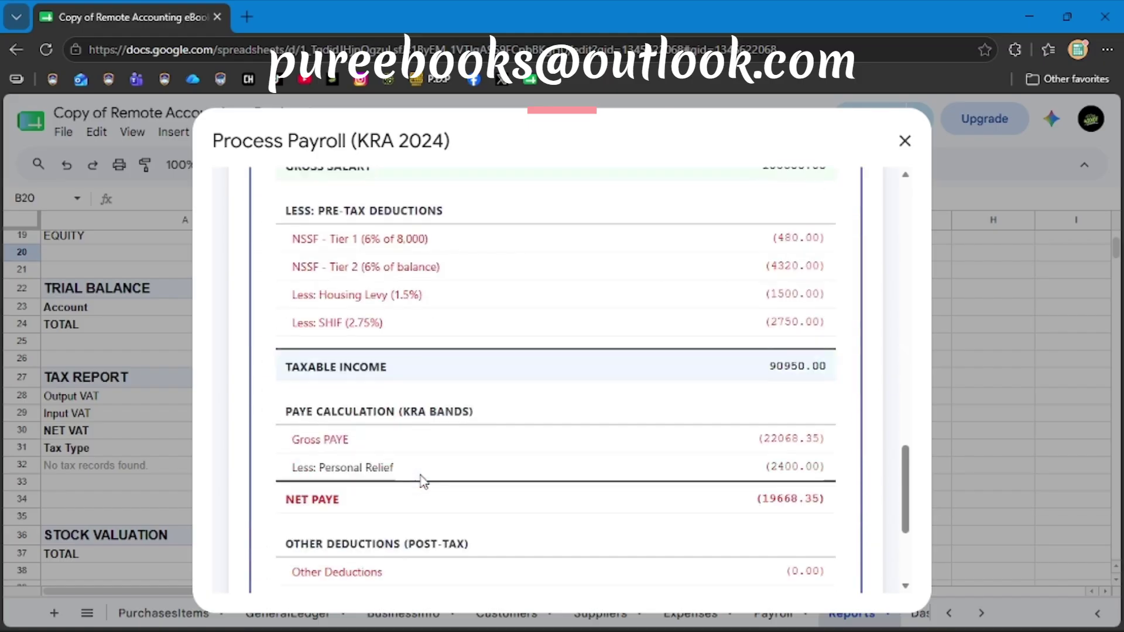
scroll(424, 481, down, 6)
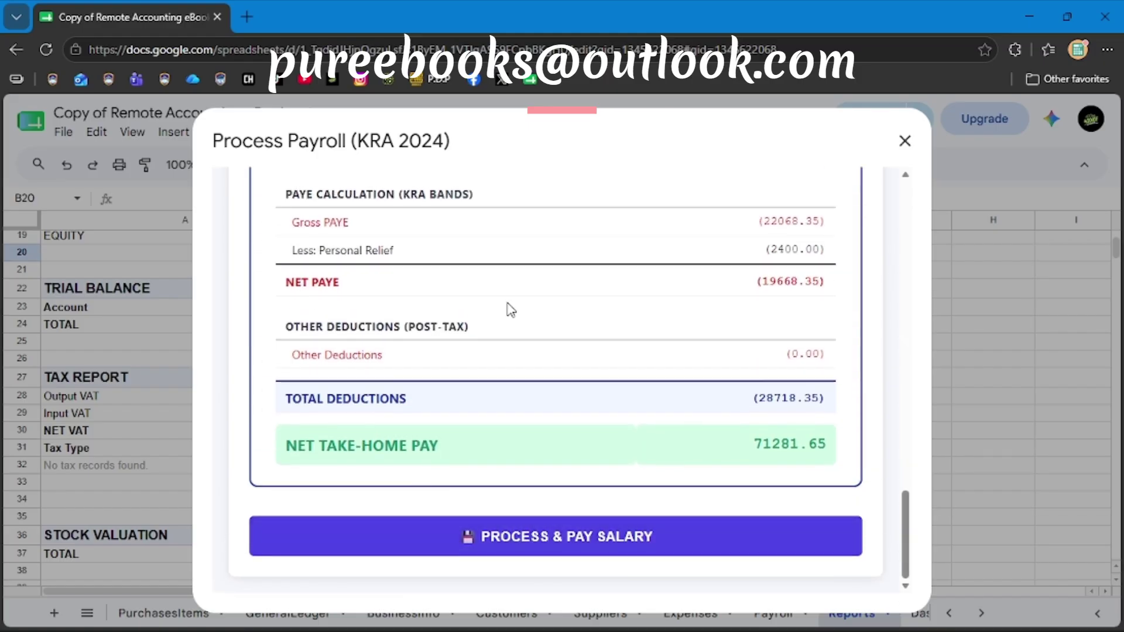
scroll(509, 309, up, 10)
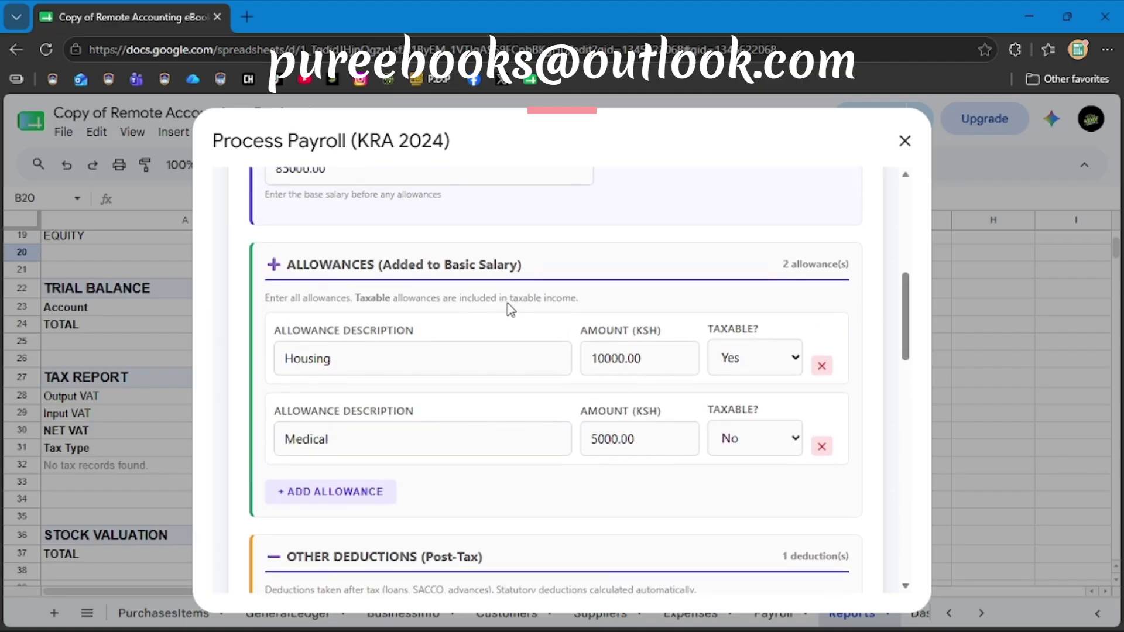
scroll(512, 310, up, 5)
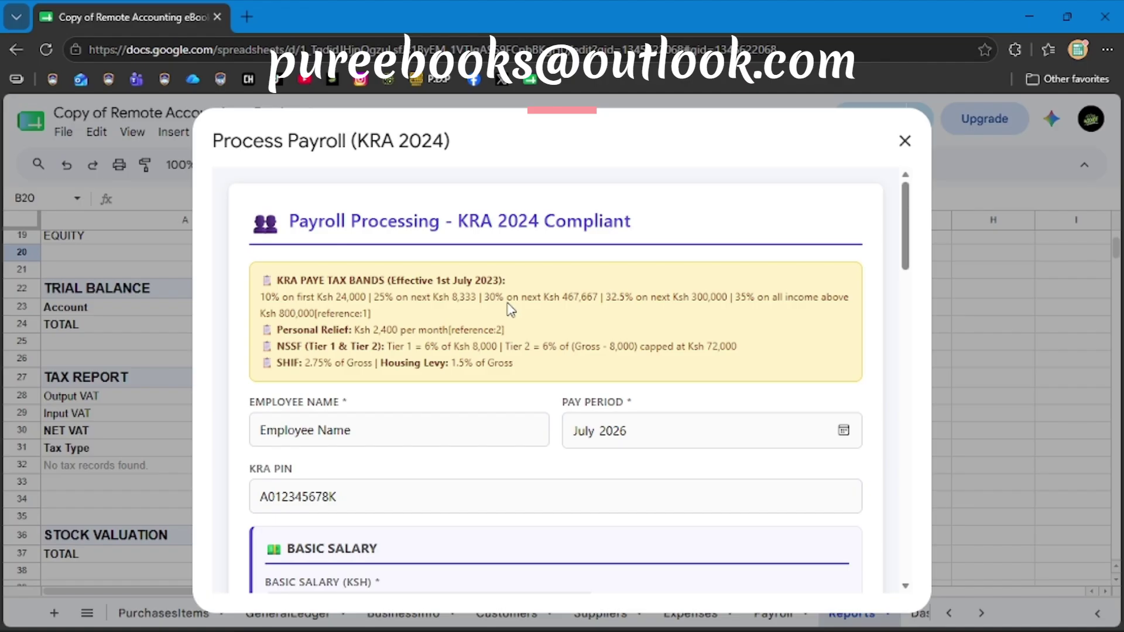
Look over the summary once more and close the payroll form unprocessed.
scroll(512, 310, down, 15)
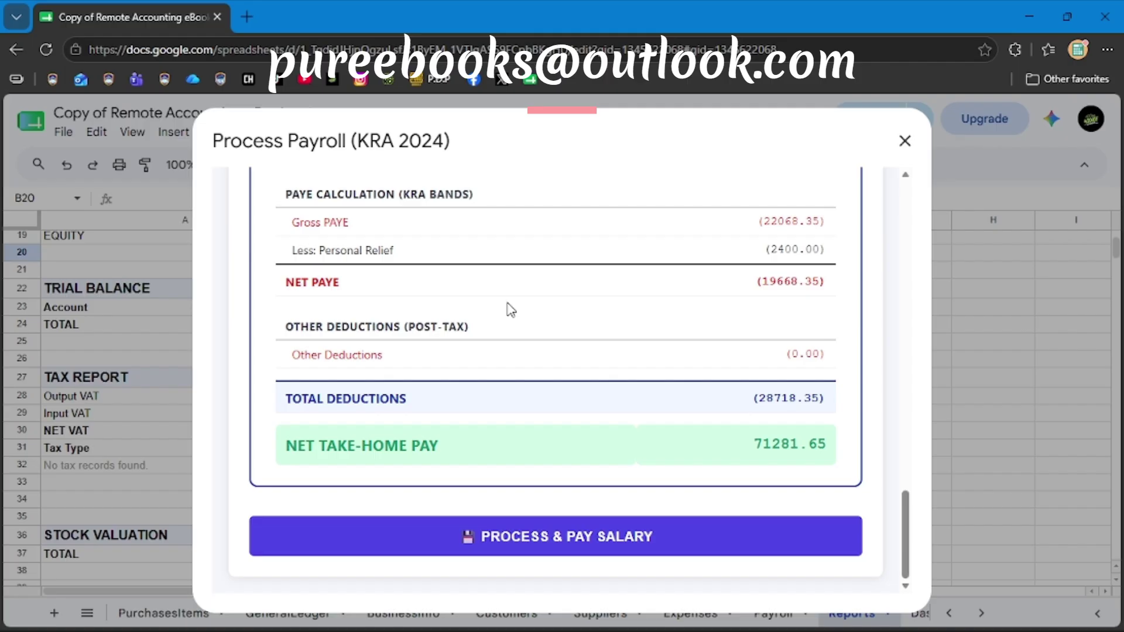
scroll(511, 311, up, 15)
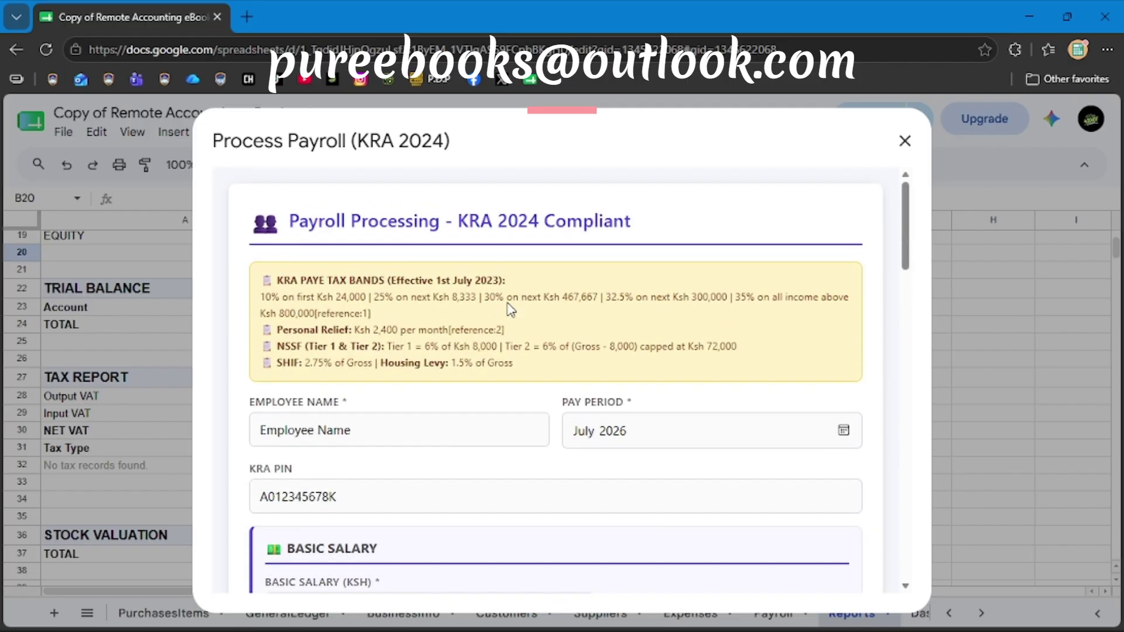
scroll(511, 311, down, 12)
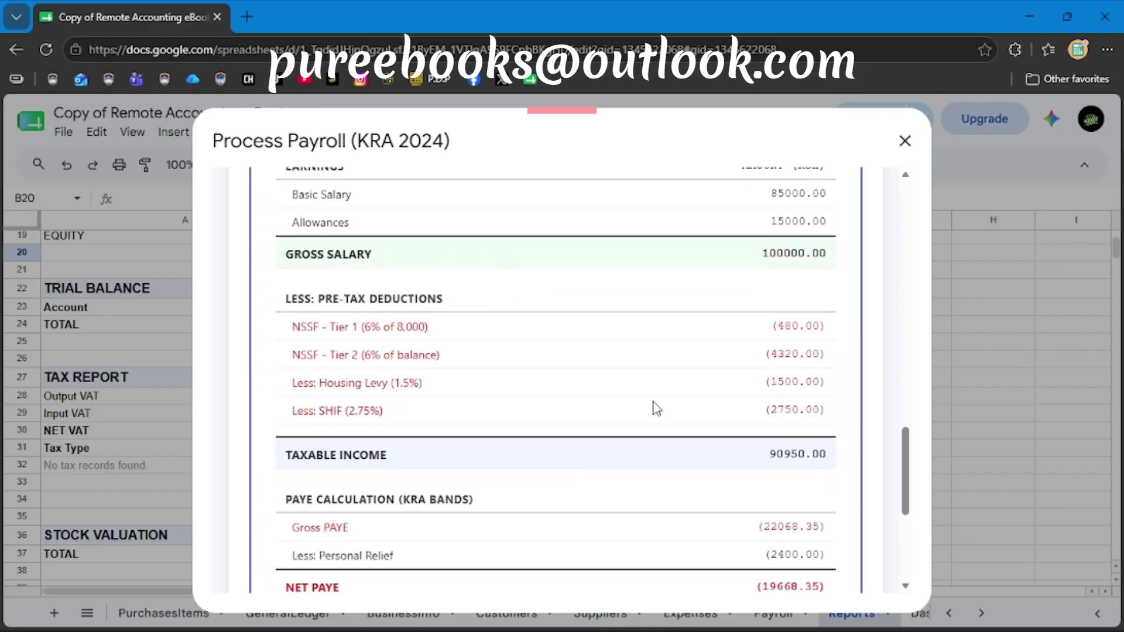
scroll(657, 409, down, 5)
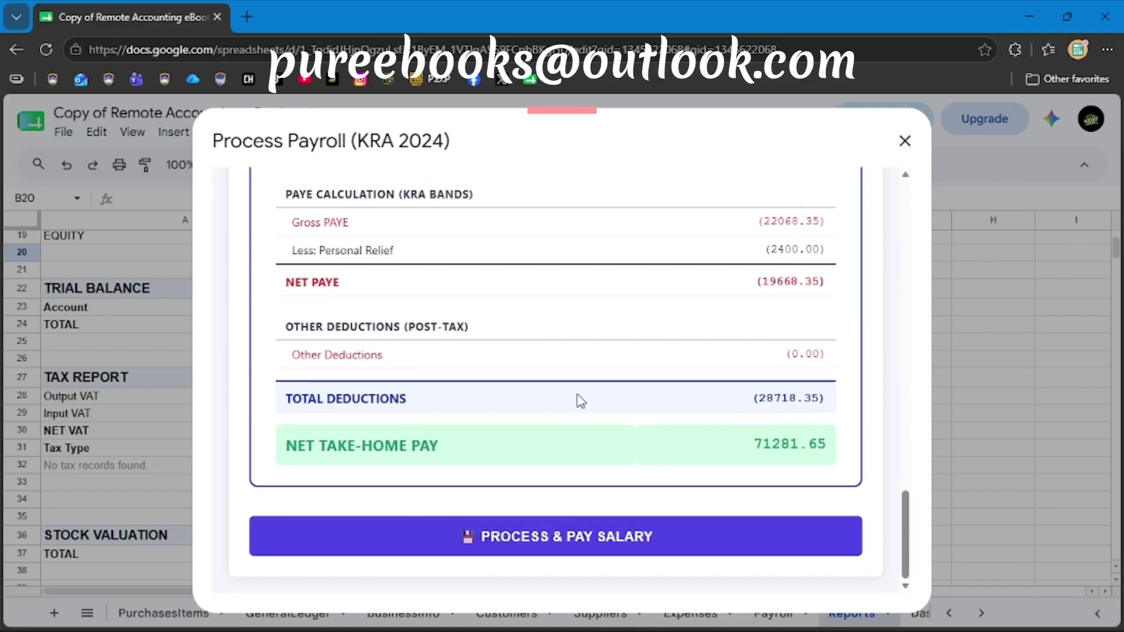
scroll(581, 401, up, 12)
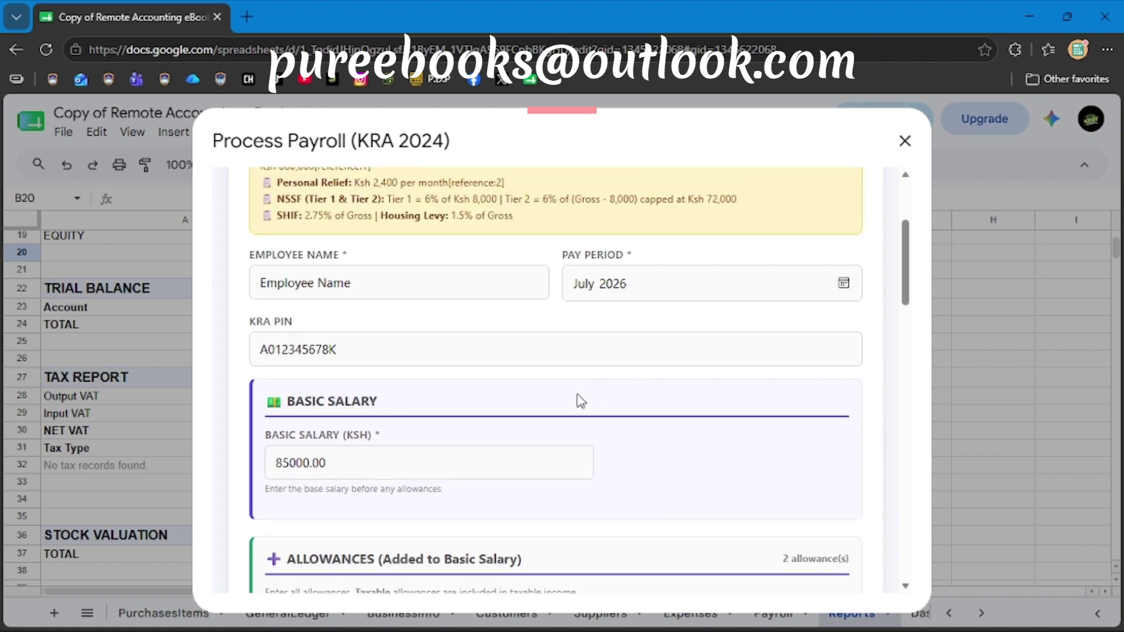
key(Escape)
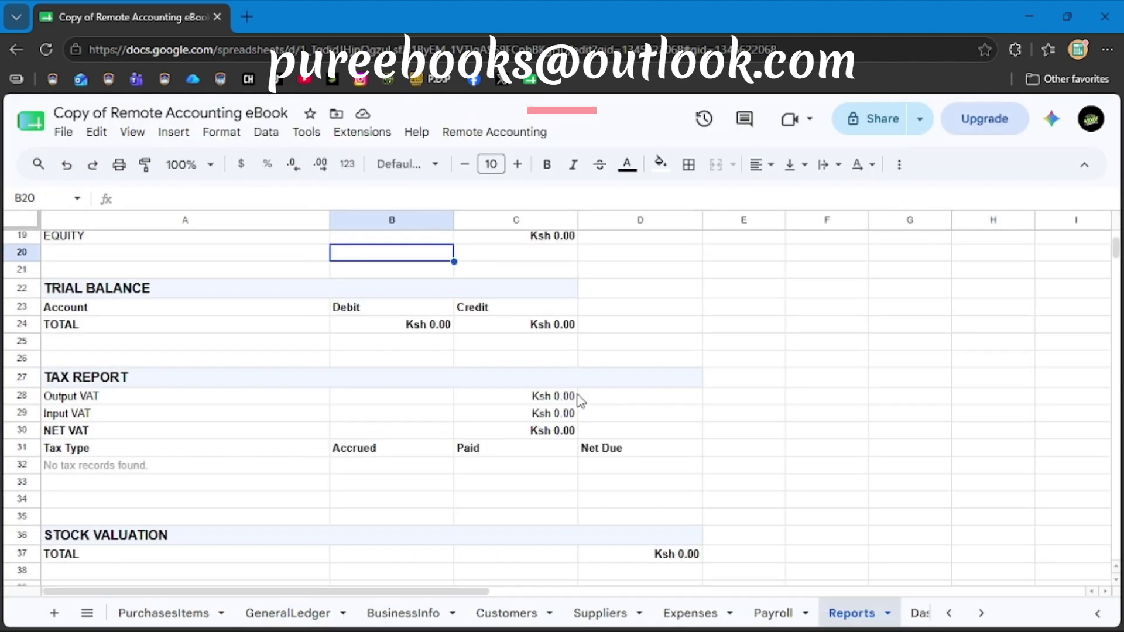
Switch to the Payroll sheet and generate the July 2026 payslip report from Remote Accounting.
scroll(579, 401, up, 6)
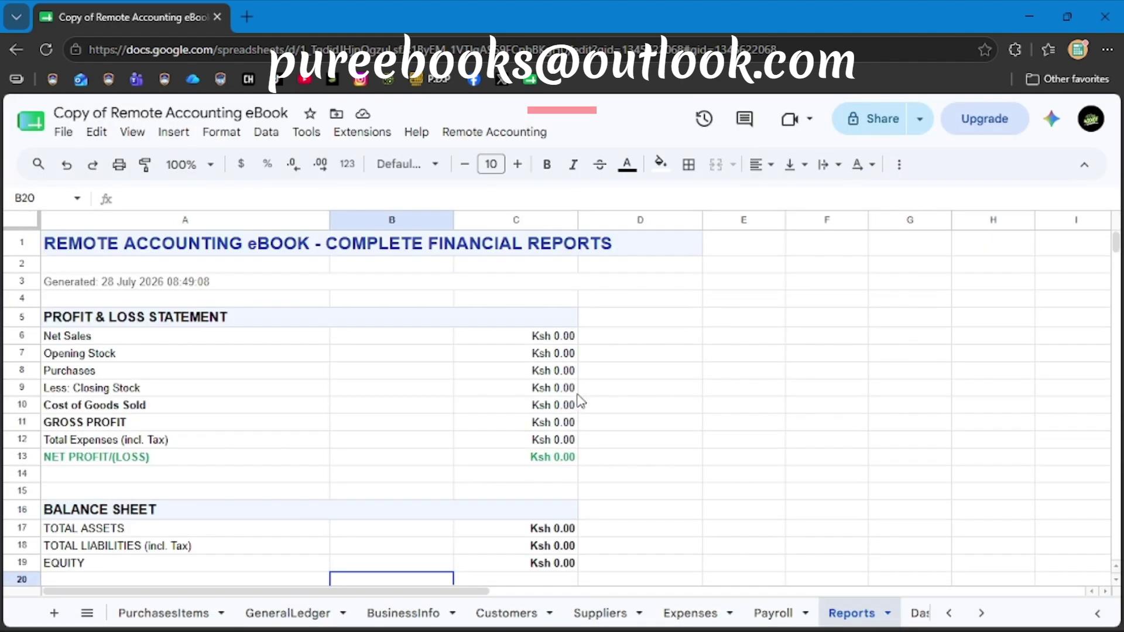
click(780, 613)
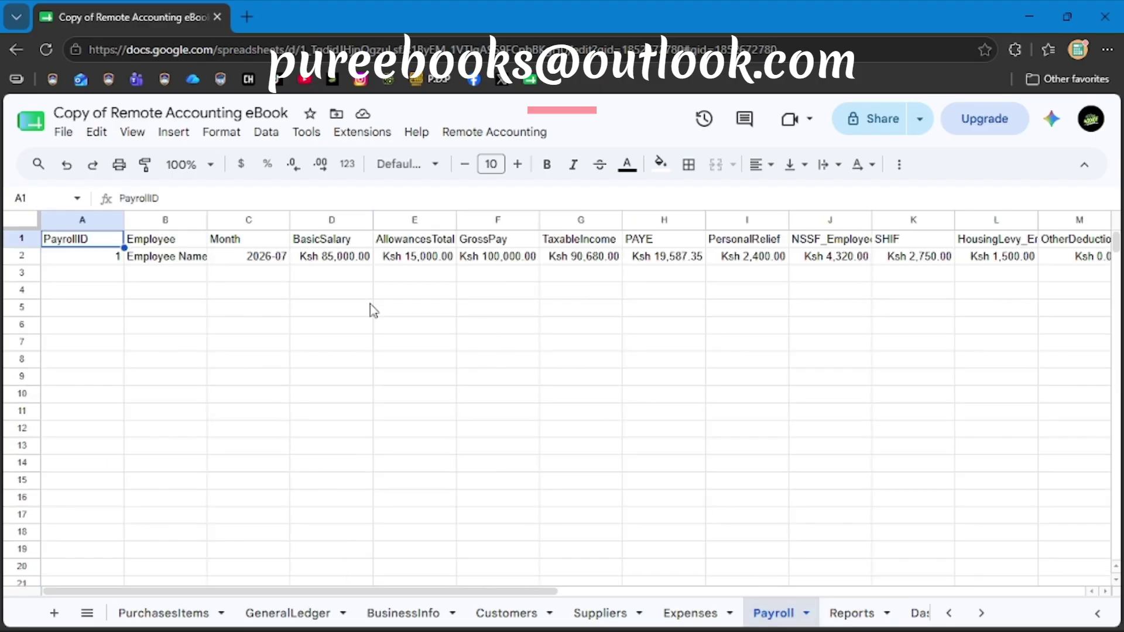
click(472, 140)
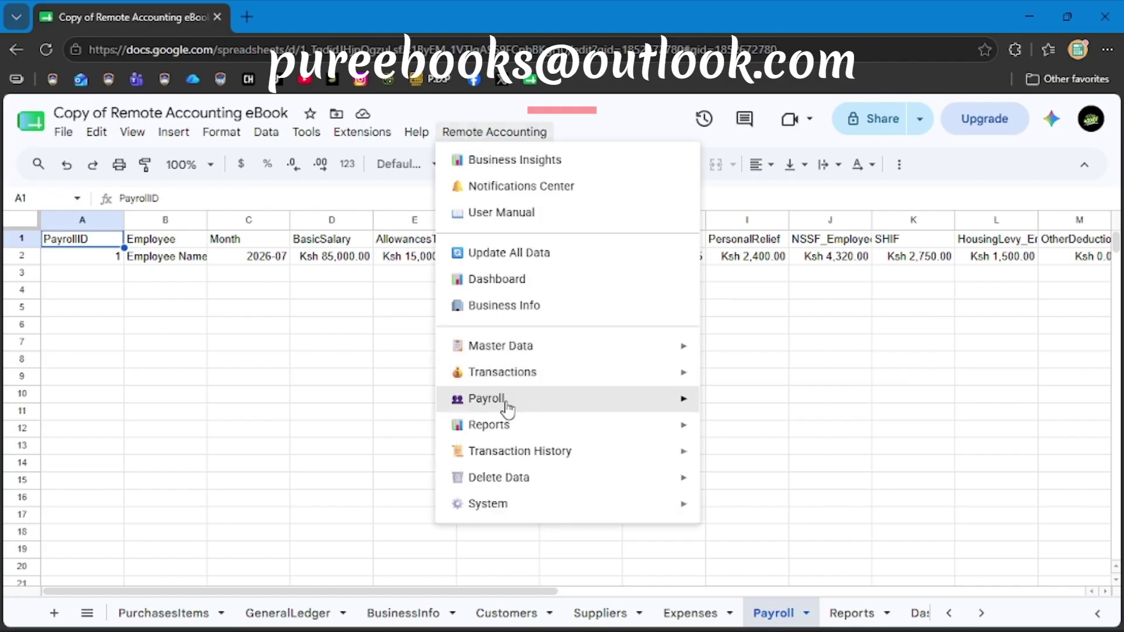
mouse_move(662, 398)
click(733, 432)
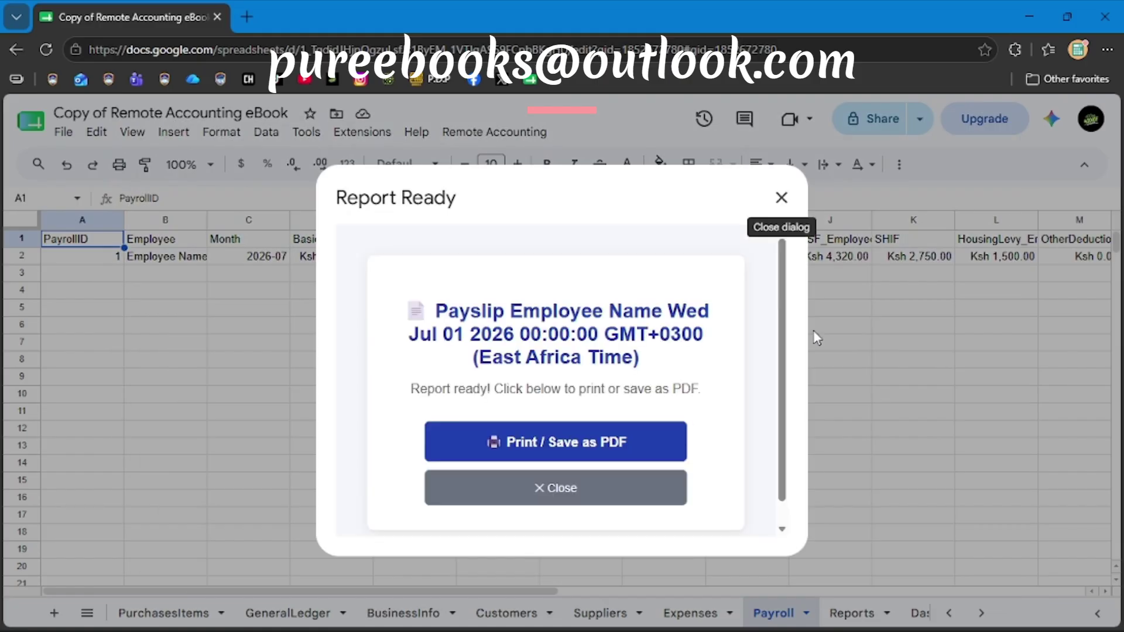
Preview the payslip for printing, laid out as a single portrait page.
click(526, 445)
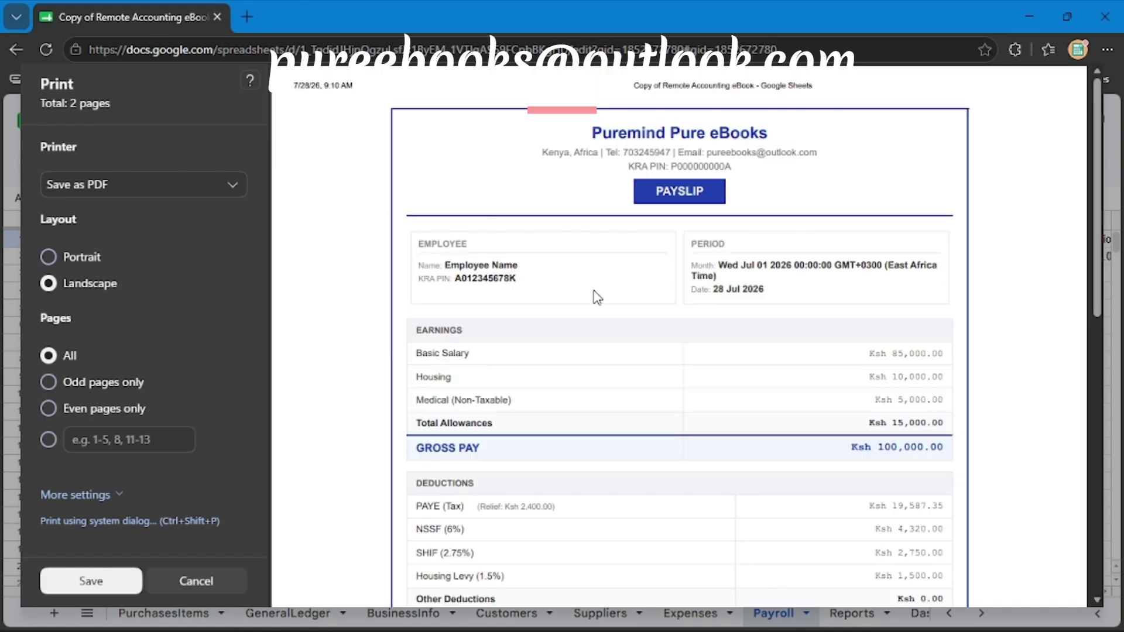
scroll(641, 340, down, 10)
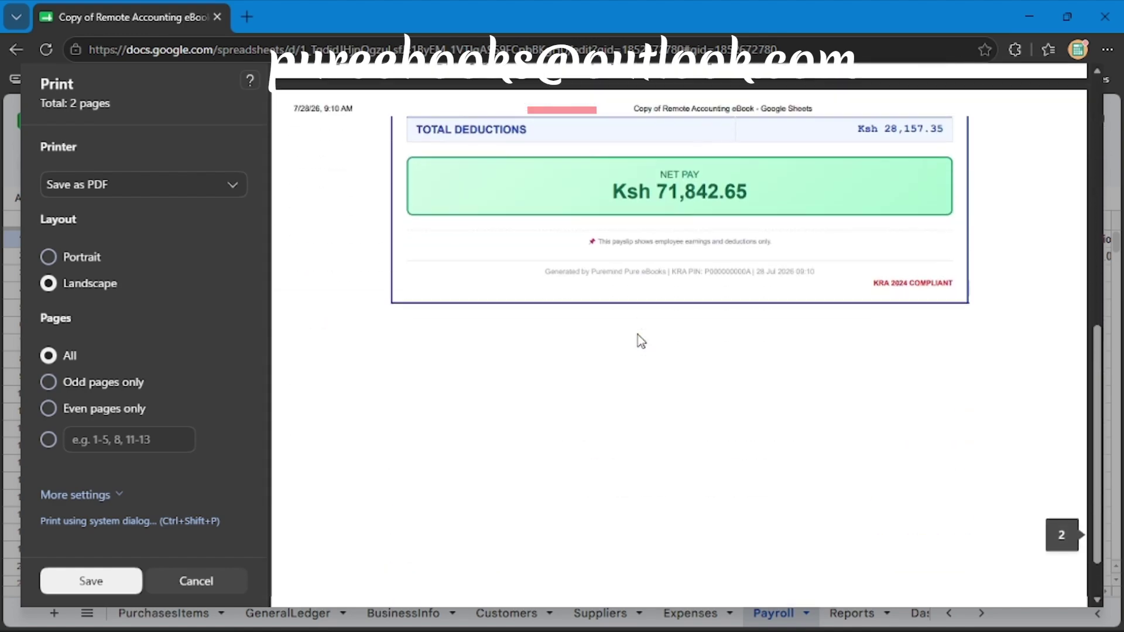
scroll(640, 340, up, 10)
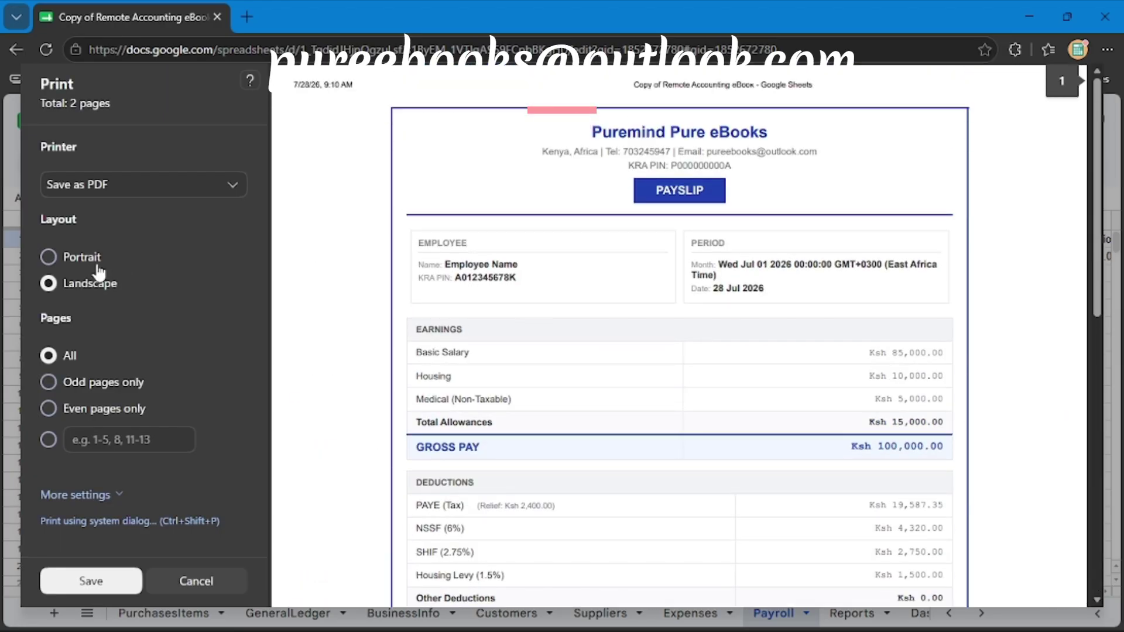
click(50, 257)
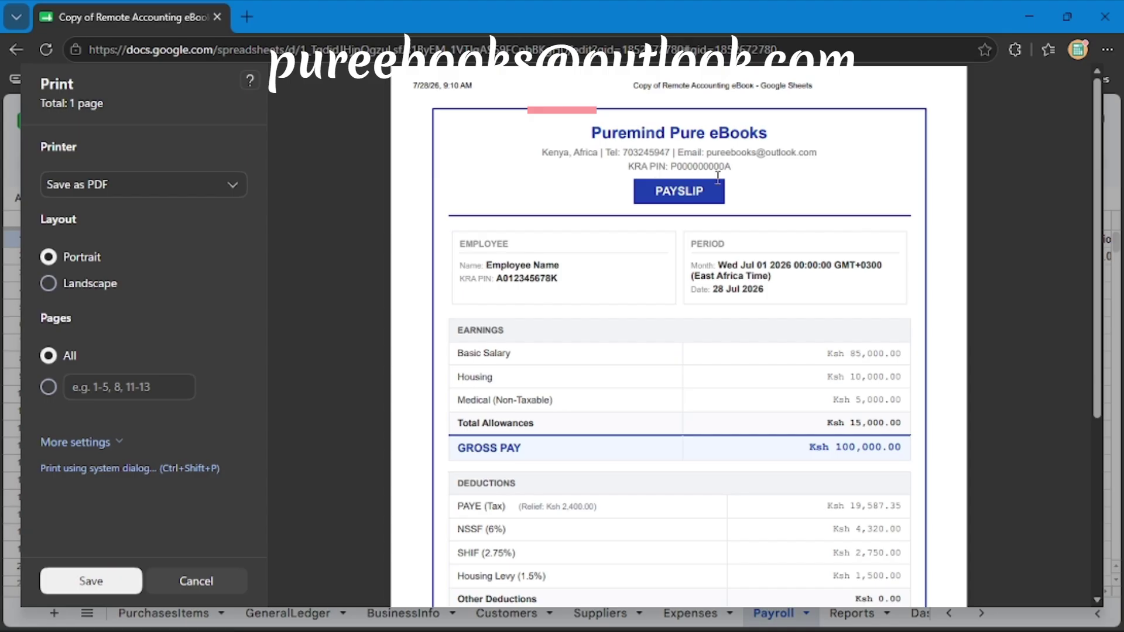
drag(466, 254, 544, 314)
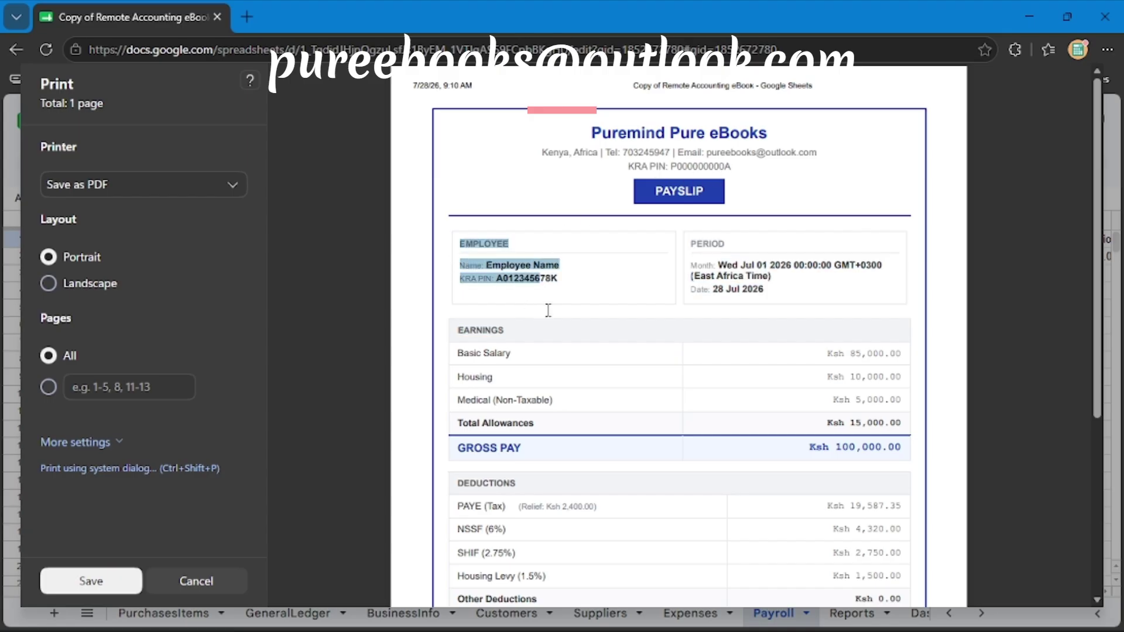
click(749, 280)
scroll(774, 329, down, 1)
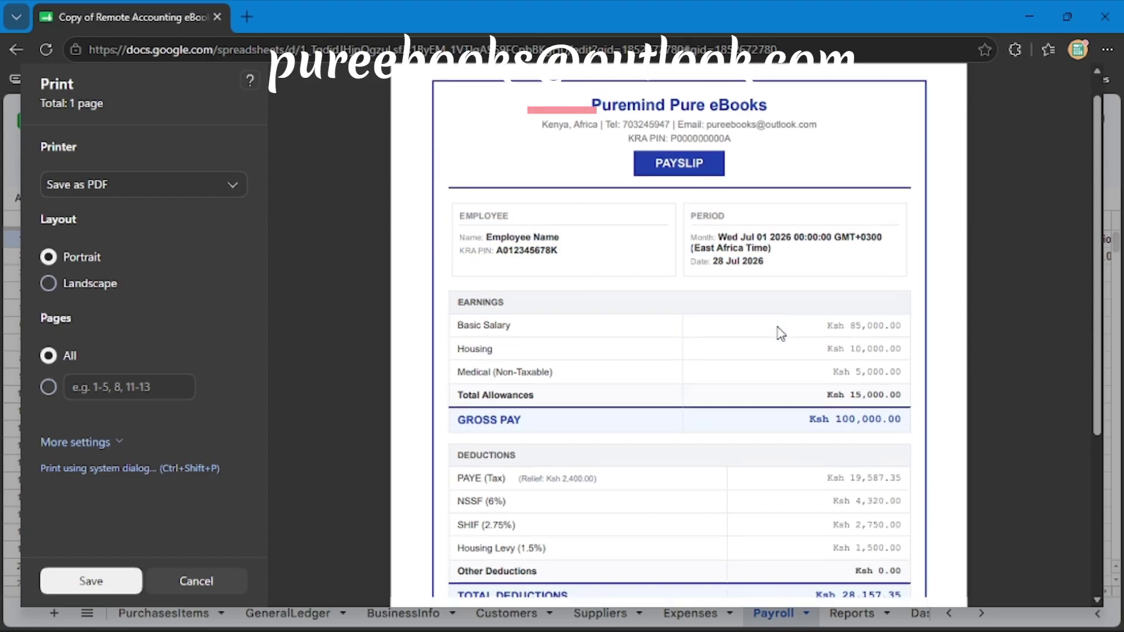
scroll(627, 332, down, 1)
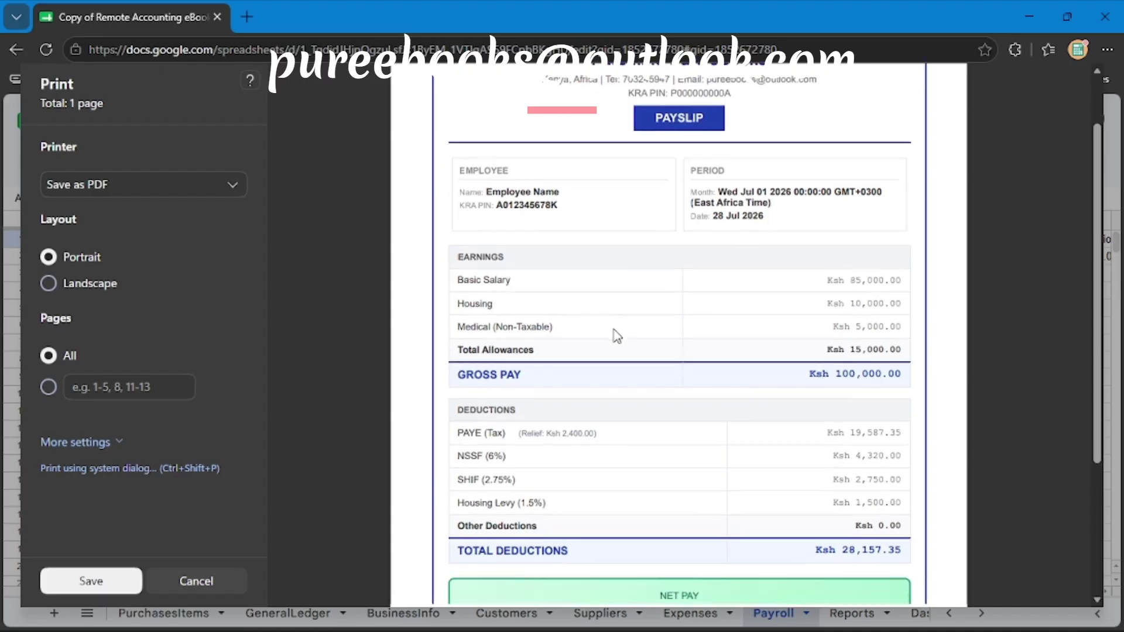
scroll(733, 342, down, 5)
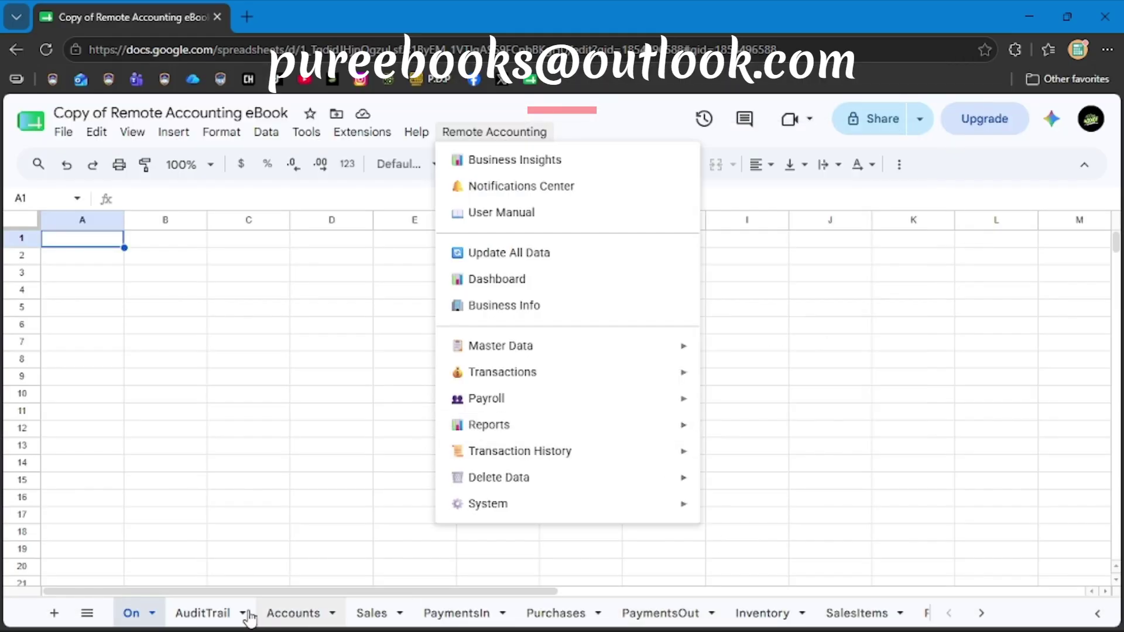
Switch to the Reports sheet and run Remote Accounting's All Reports (Sheets).
click(86, 613)
scroll(139, 484, down, 5)
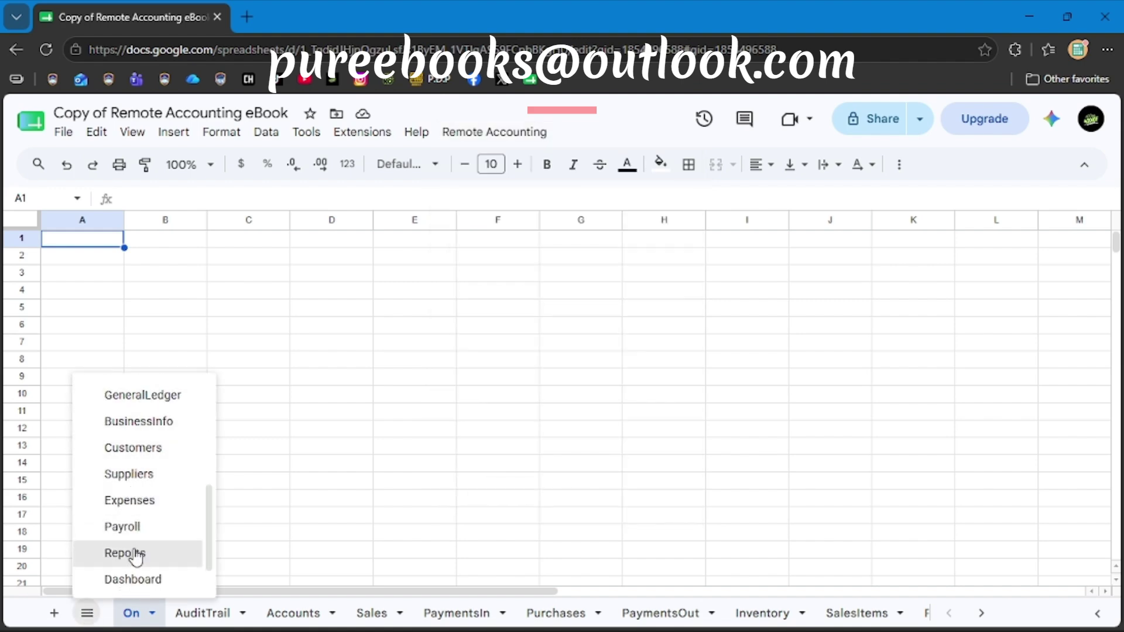
click(133, 553)
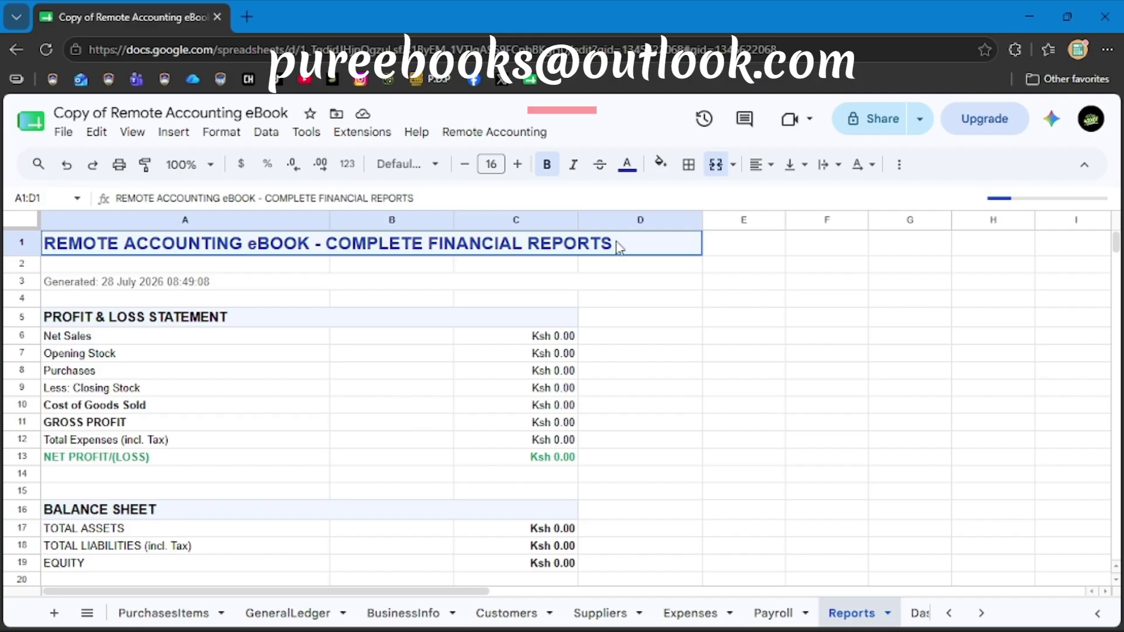
click(495, 135)
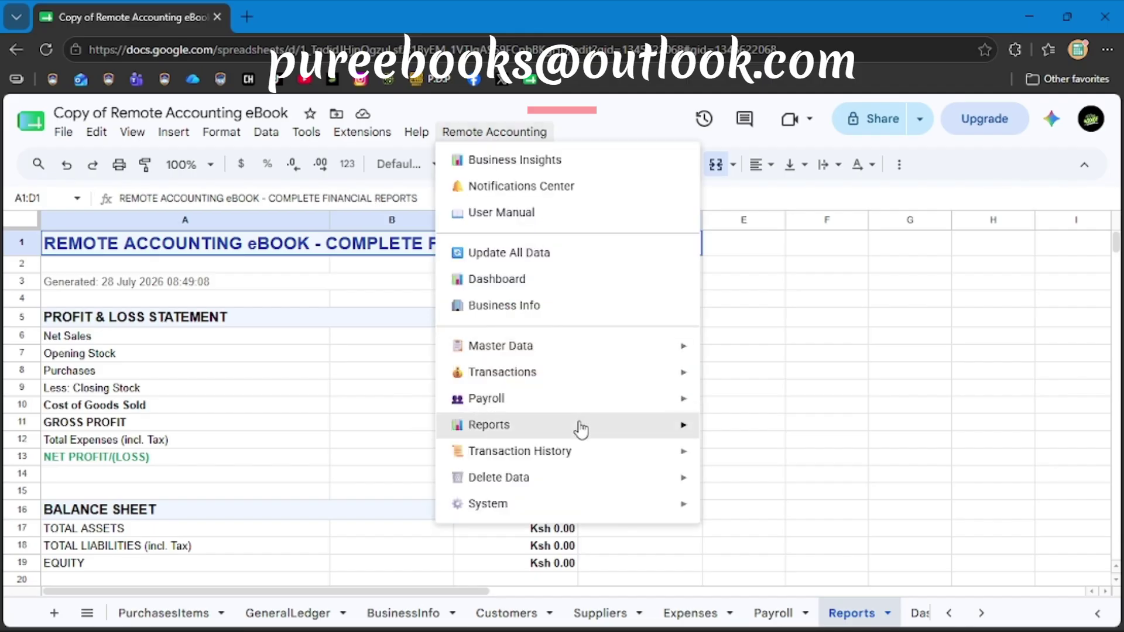
mouse_move(593, 423)
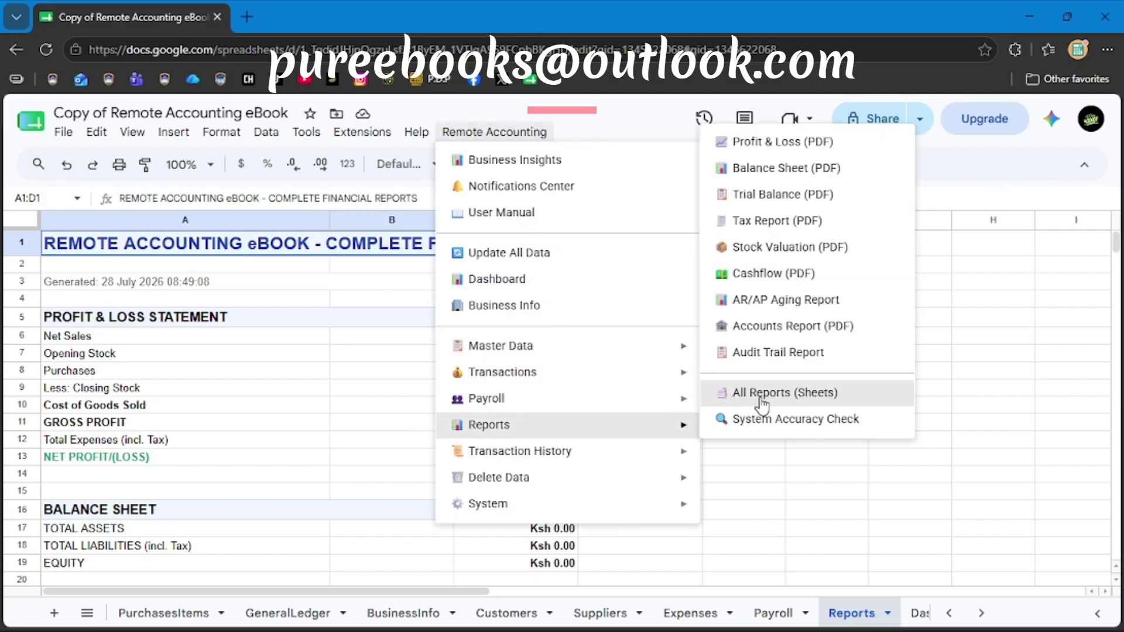
click(761, 394)
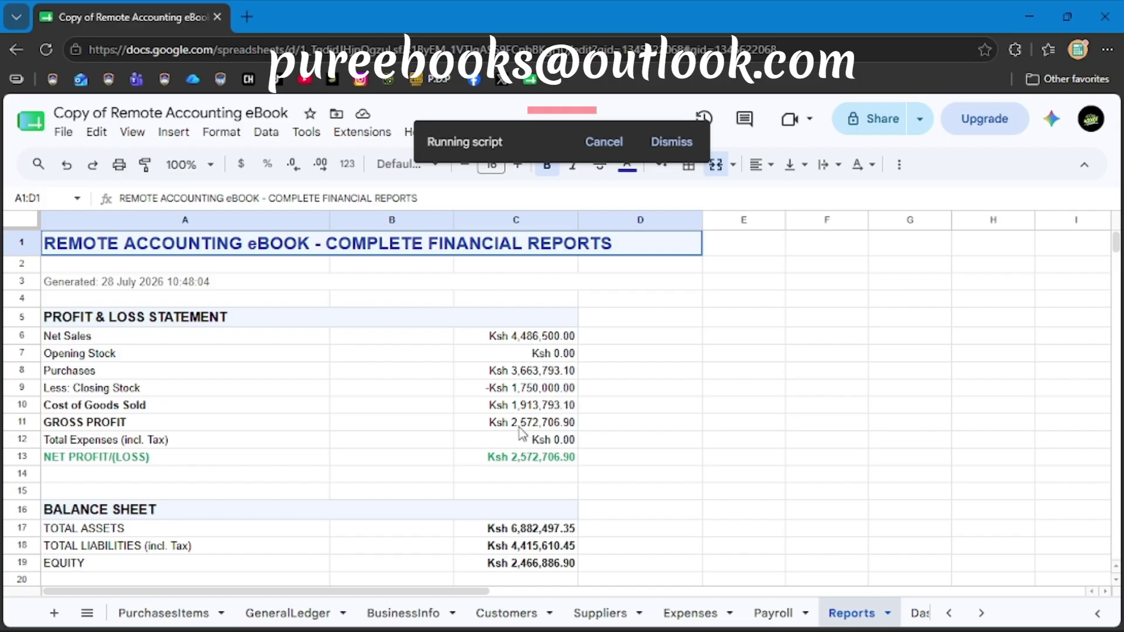
Scroll through the regenerated Reports sheet to review its aging and tax sections.
scroll(547, 474, down, 3)
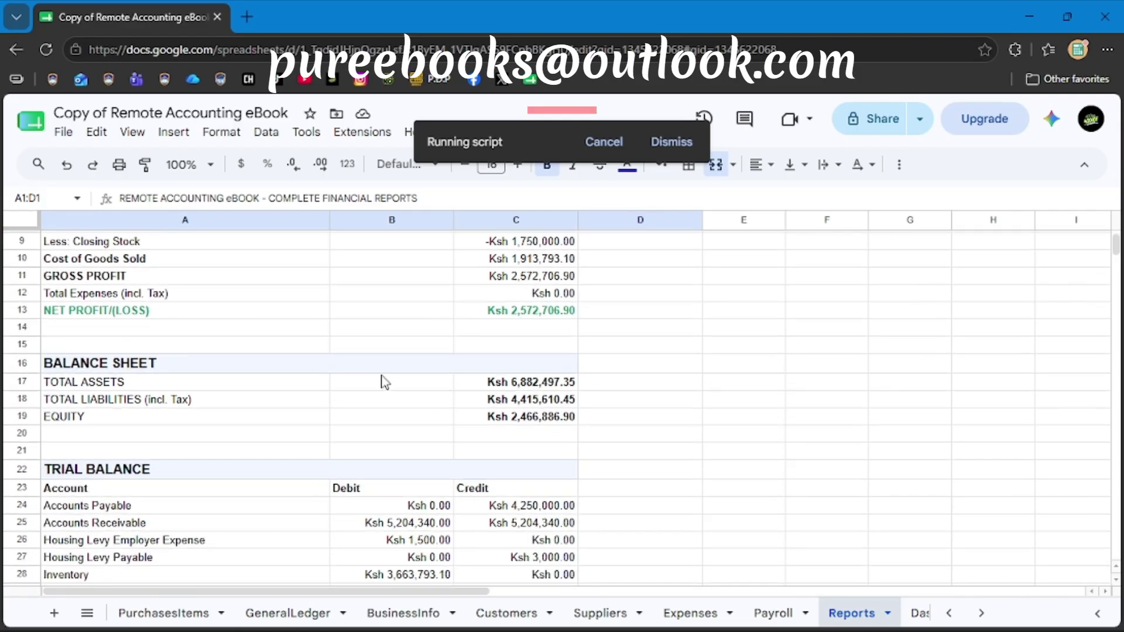
scroll(430, 454, down, 2)
scroll(389, 371, down, 1)
scroll(389, 371, up, 2)
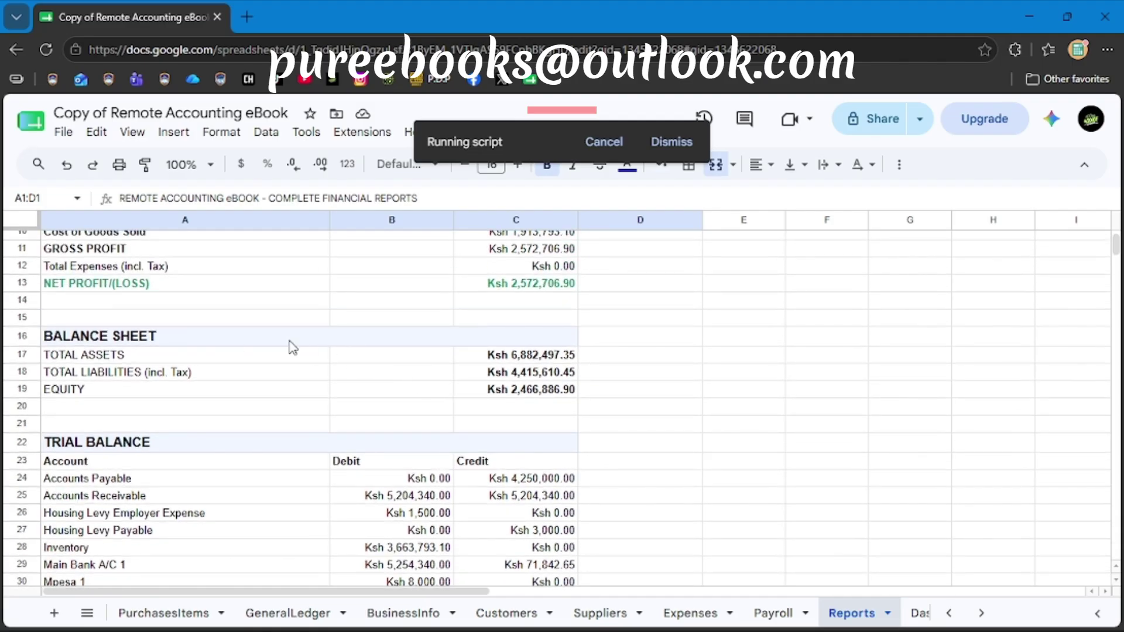
scroll(380, 436, down, 5)
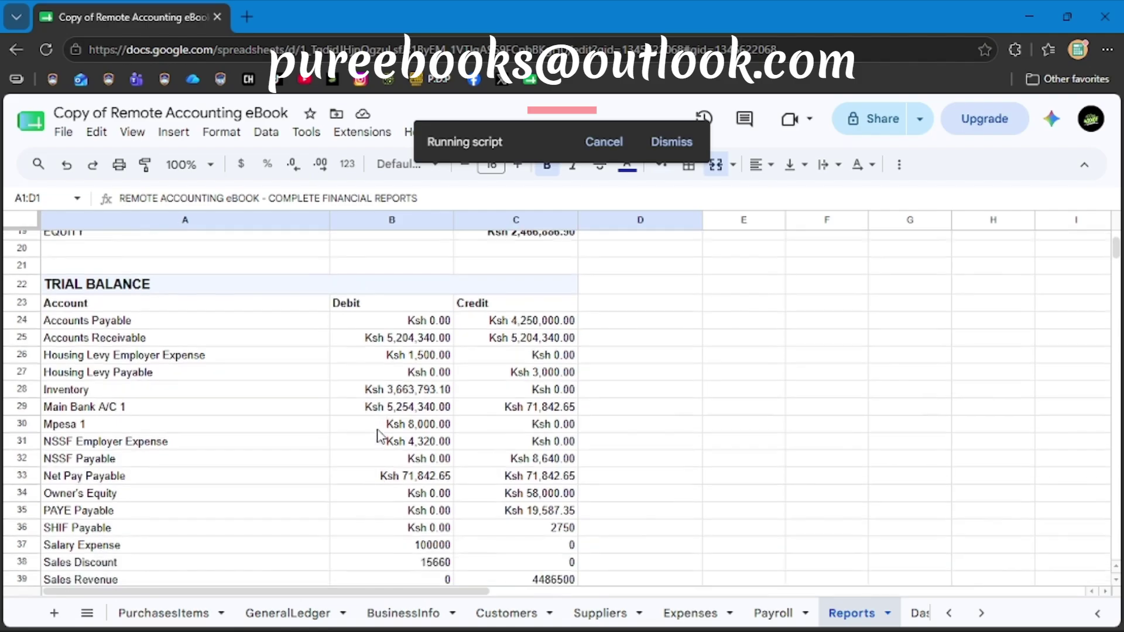
scroll(380, 437, up, 3)
scroll(379, 437, up, 3)
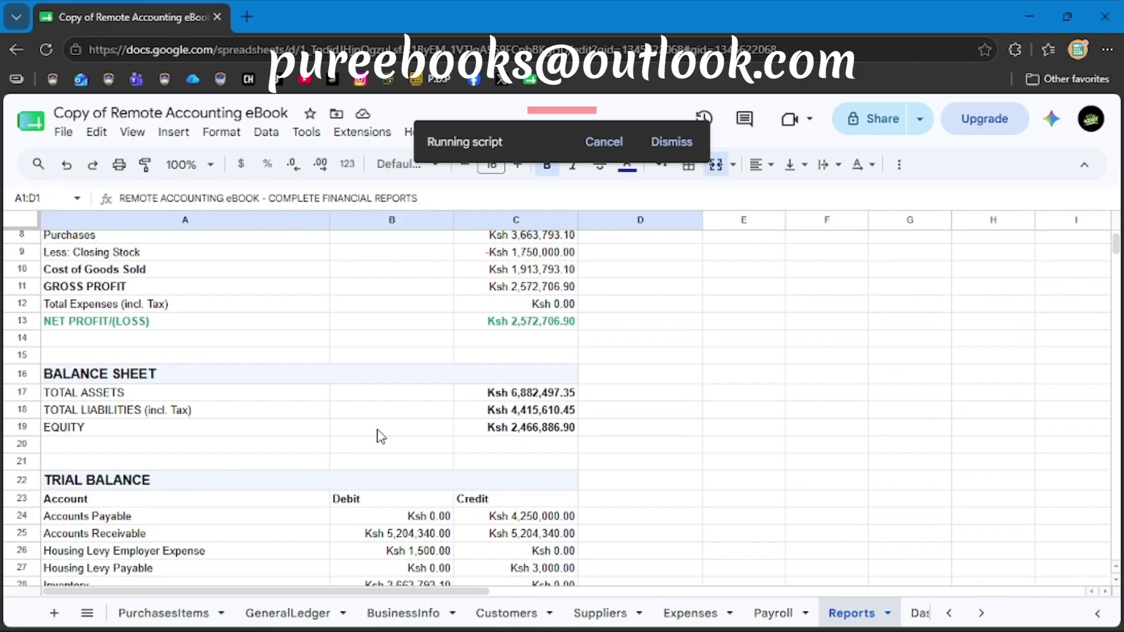
scroll(381, 436, up, 3)
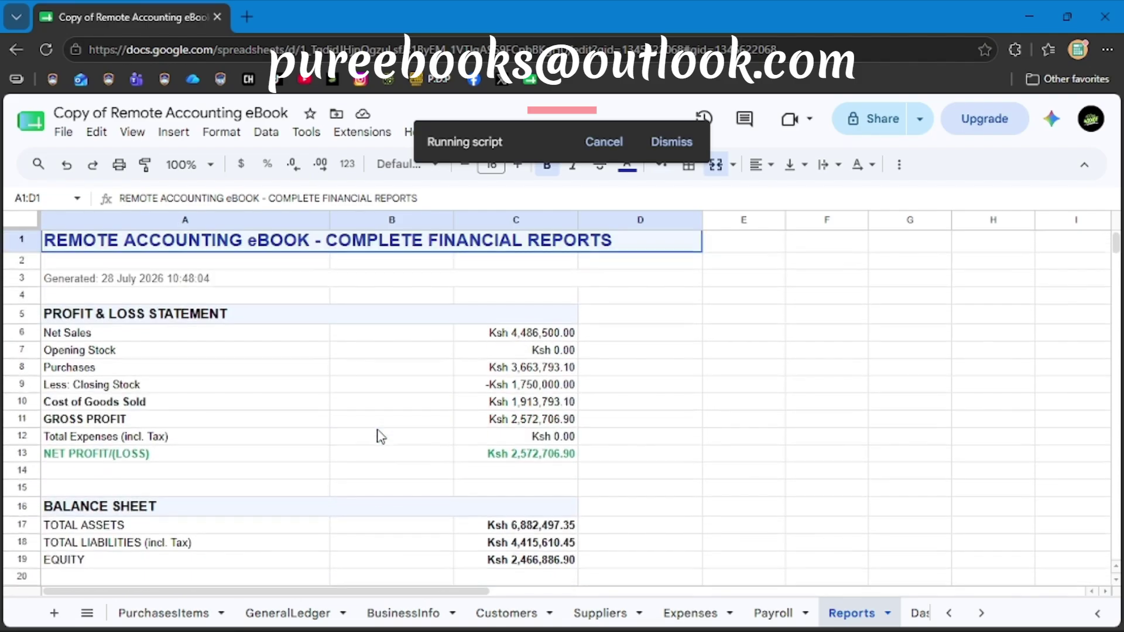
scroll(381, 436, down, 4)
scroll(381, 436, down, 1)
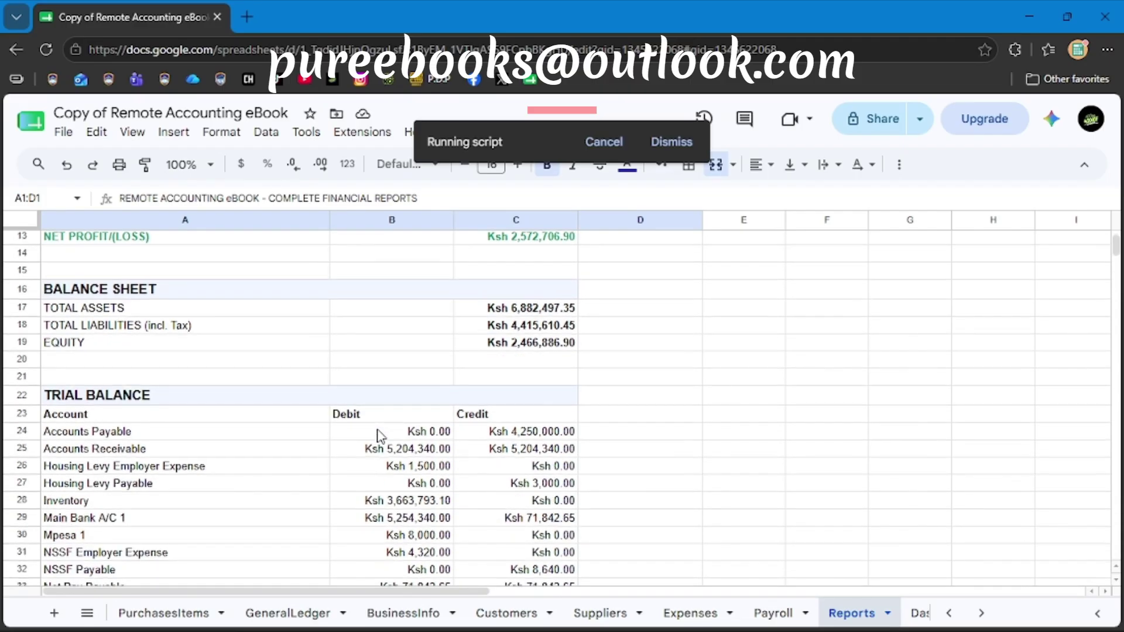
scroll(380, 437, down, 3)
scroll(379, 437, down, 1)
scroll(379, 436, up, 2)
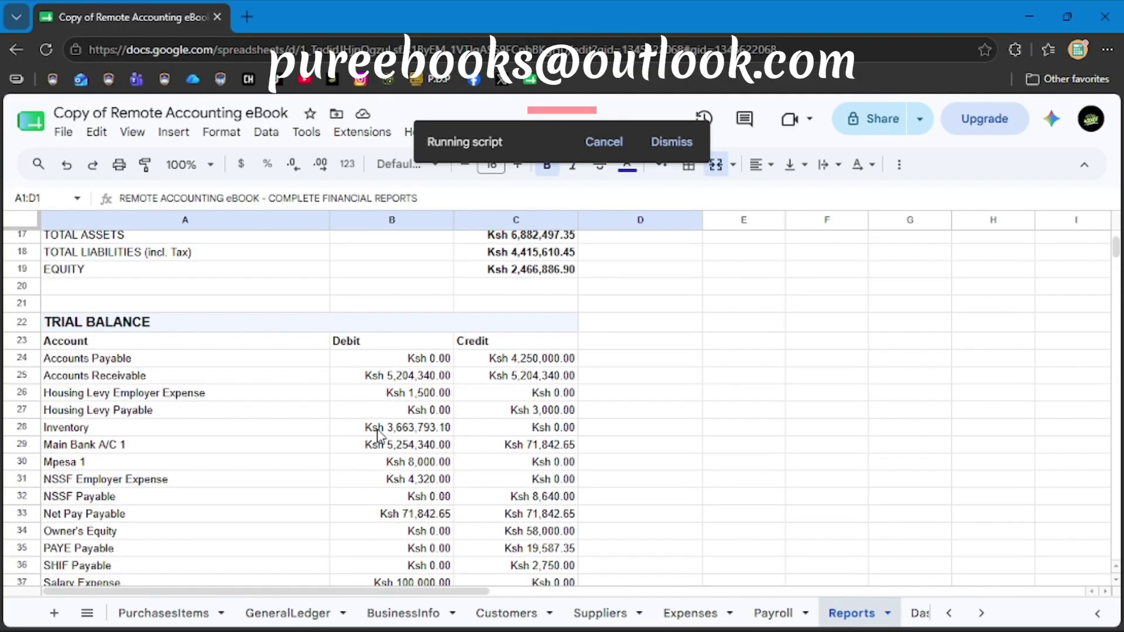
scroll(377, 434, down, 8)
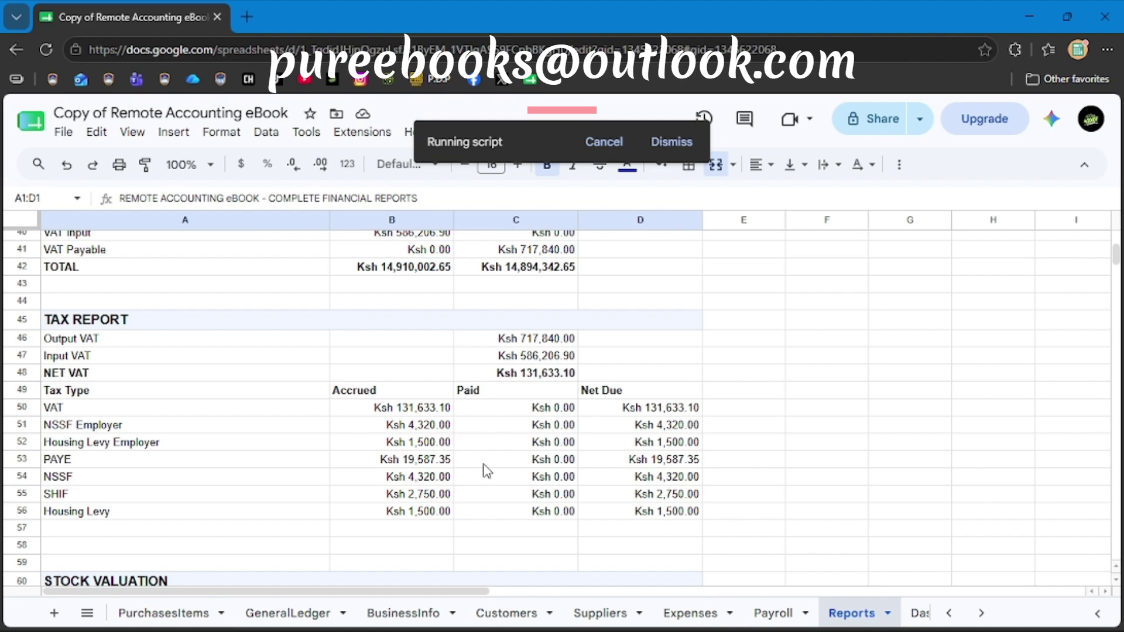
scroll(484, 468, down, 2)
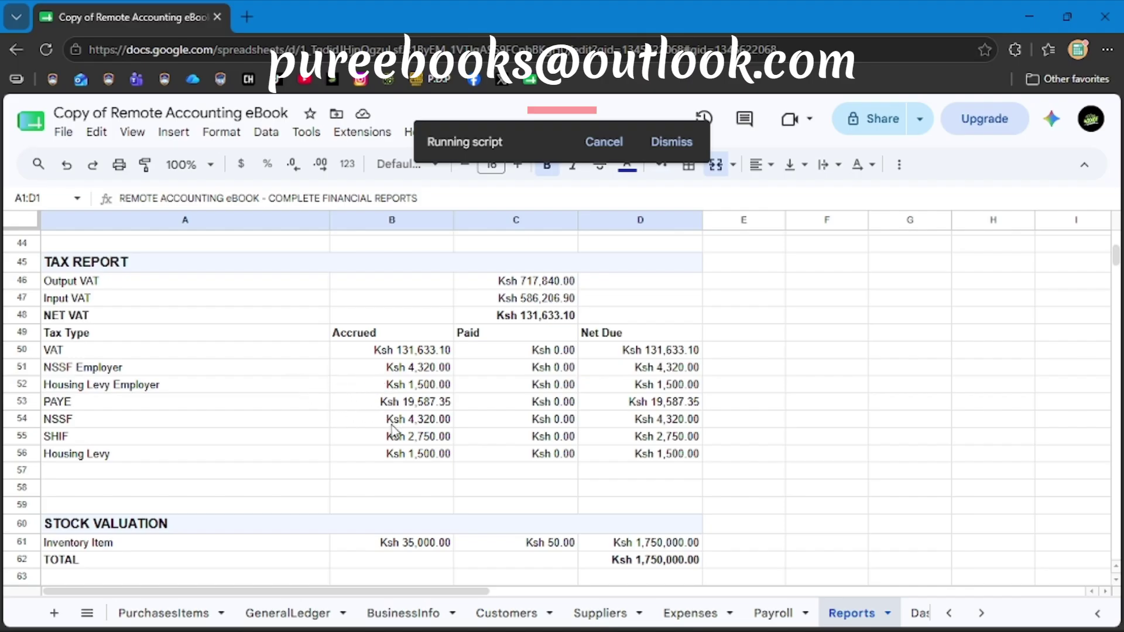
scroll(447, 470, down, 3)
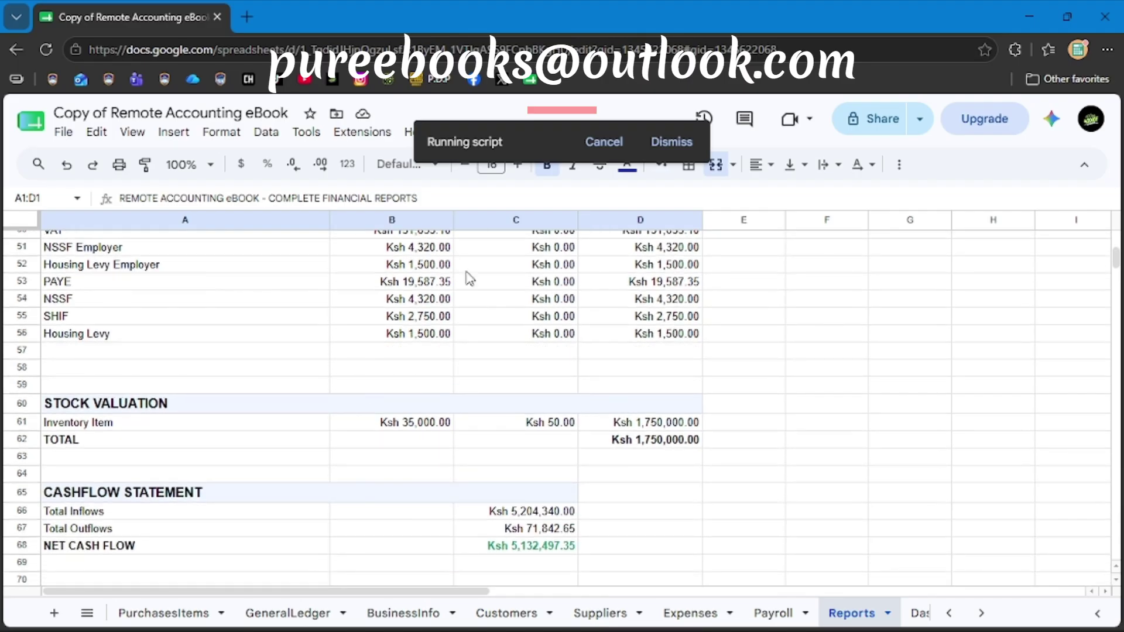
scroll(572, 362, up, 3)
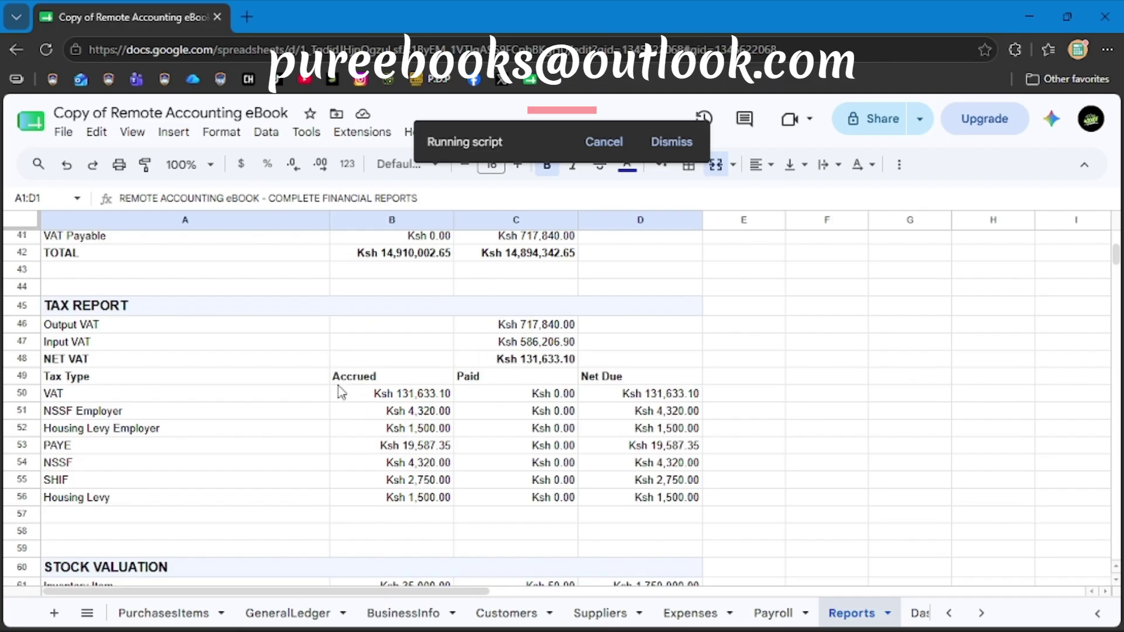
scroll(515, 512, down, 4)
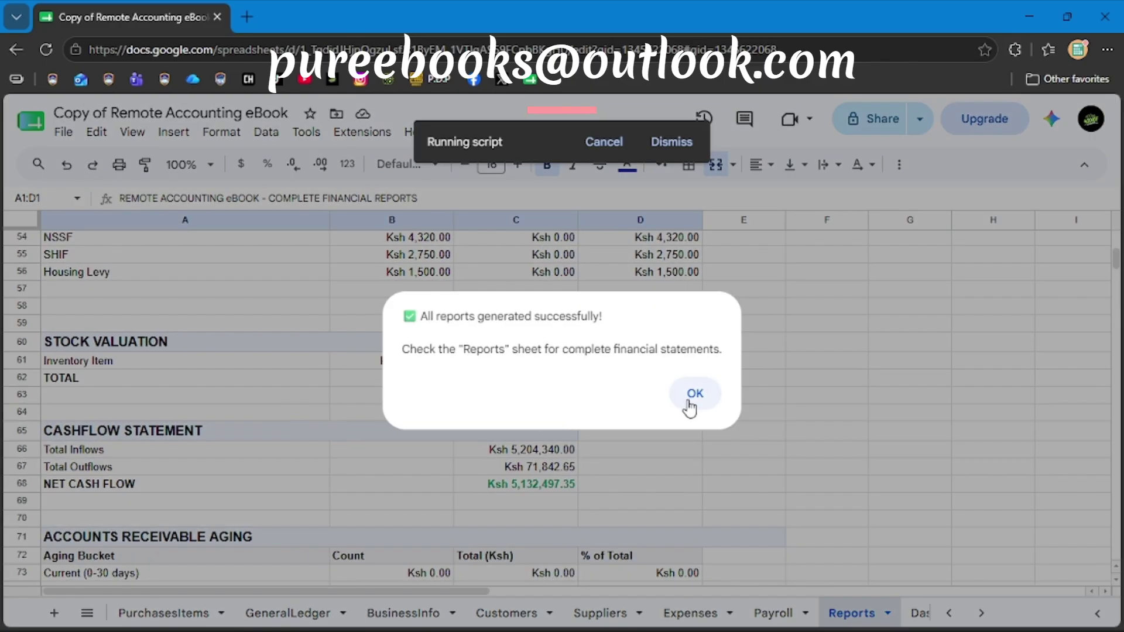
Dismiss the reports-generated confirmation, recheck the totals, and bring up the Remote Accounting menu.
click(694, 404)
scroll(477, 421, down, 1)
scroll(477, 420, down, 1)
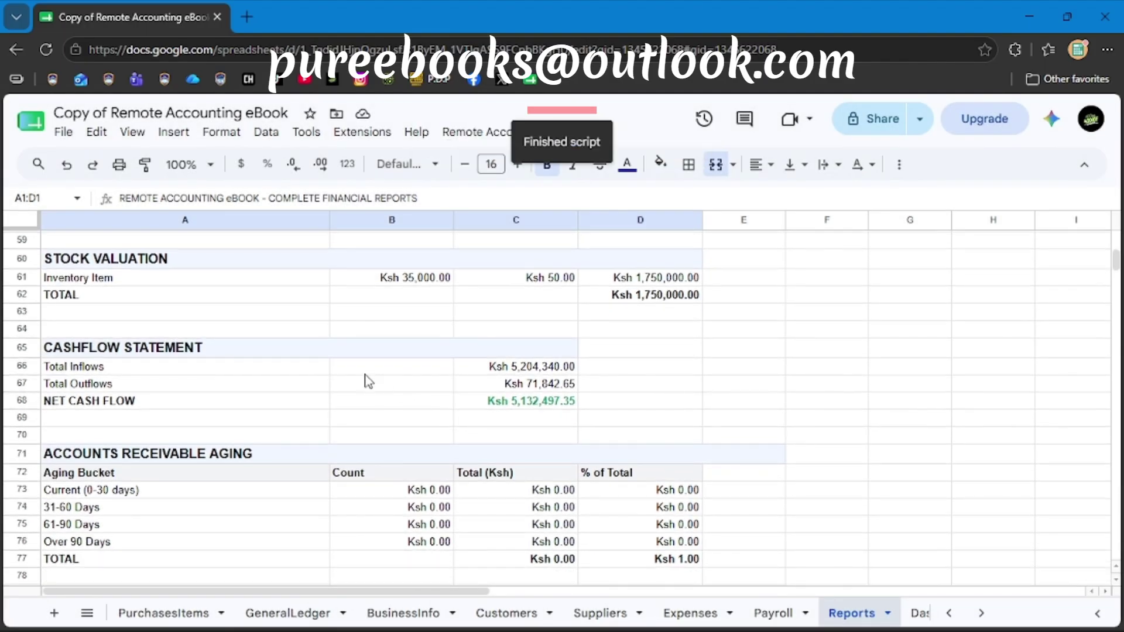
scroll(418, 433, down, 10)
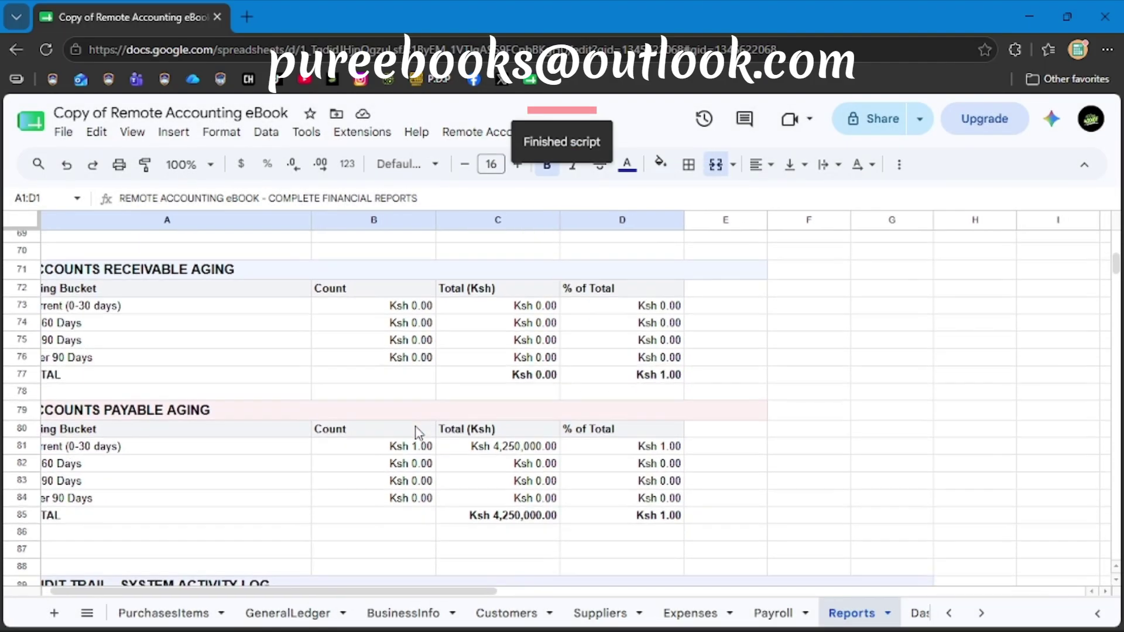
scroll(418, 433, down, 1)
scroll(418, 433, up, 12)
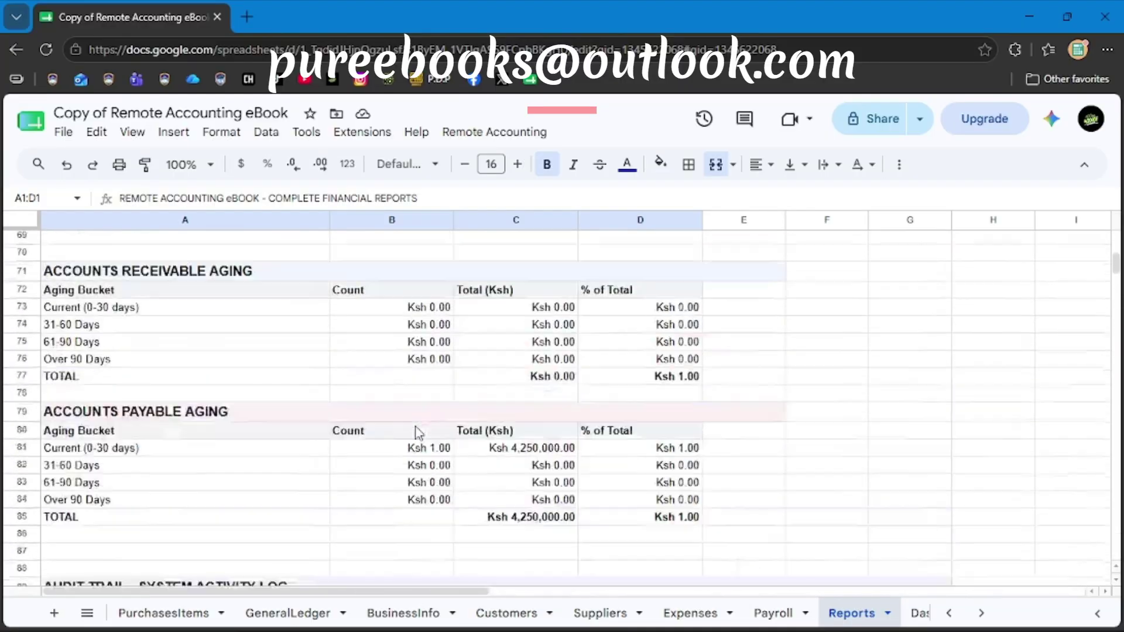
scroll(419, 433, down, 5)
scroll(418, 433, up, 9)
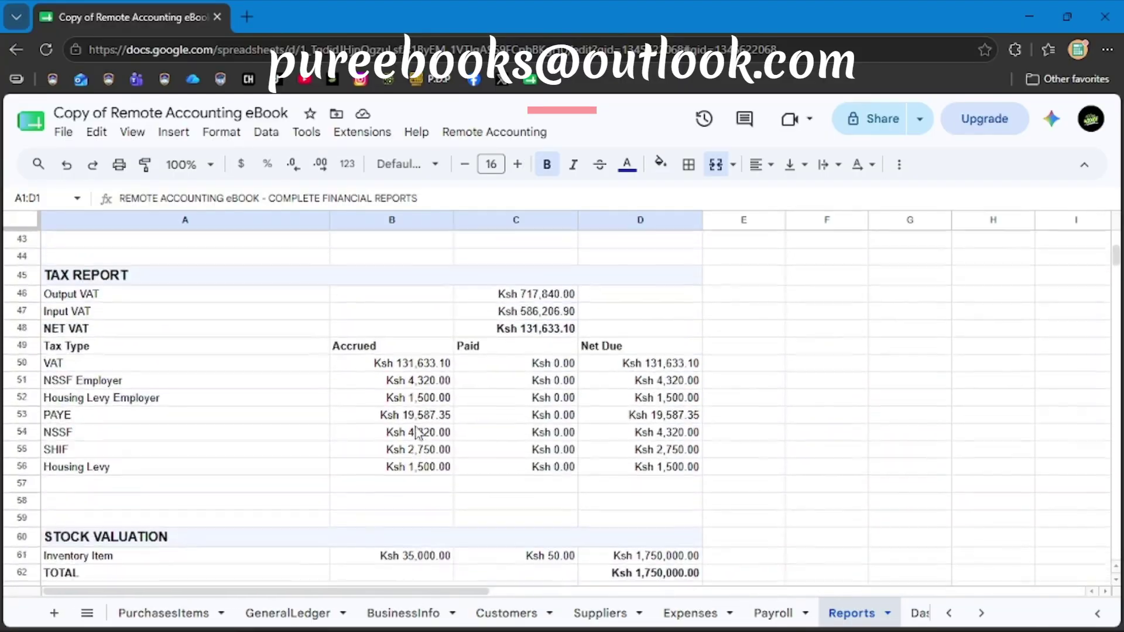
click(479, 130)
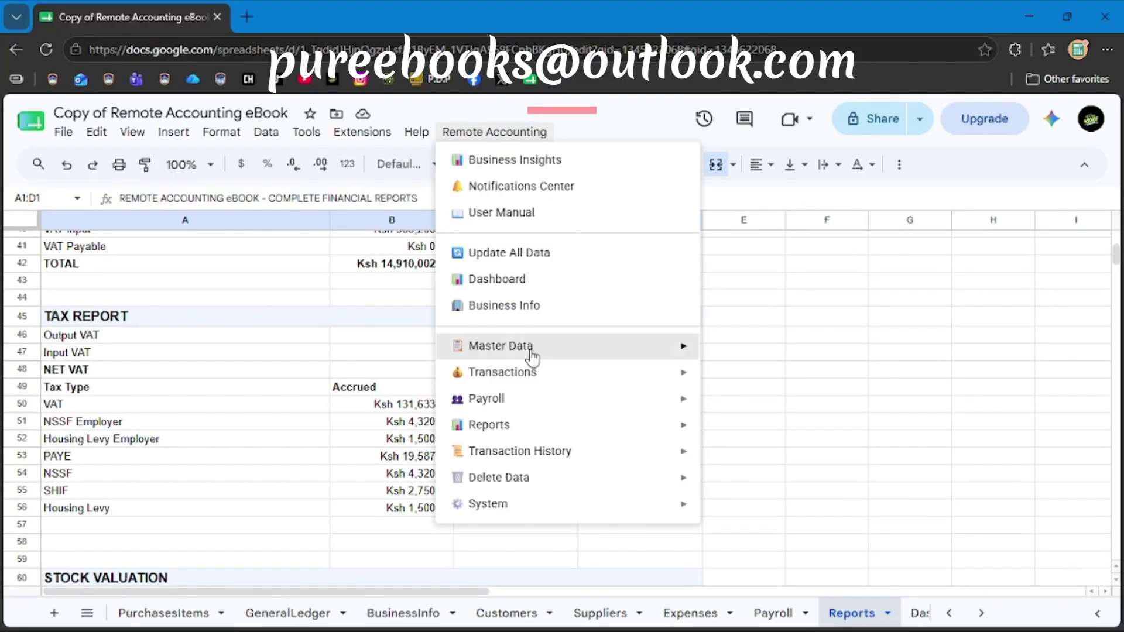
Generate the Accounts Report (PDF) from the Reports submenu and open its print preview.
mouse_move(598, 424)
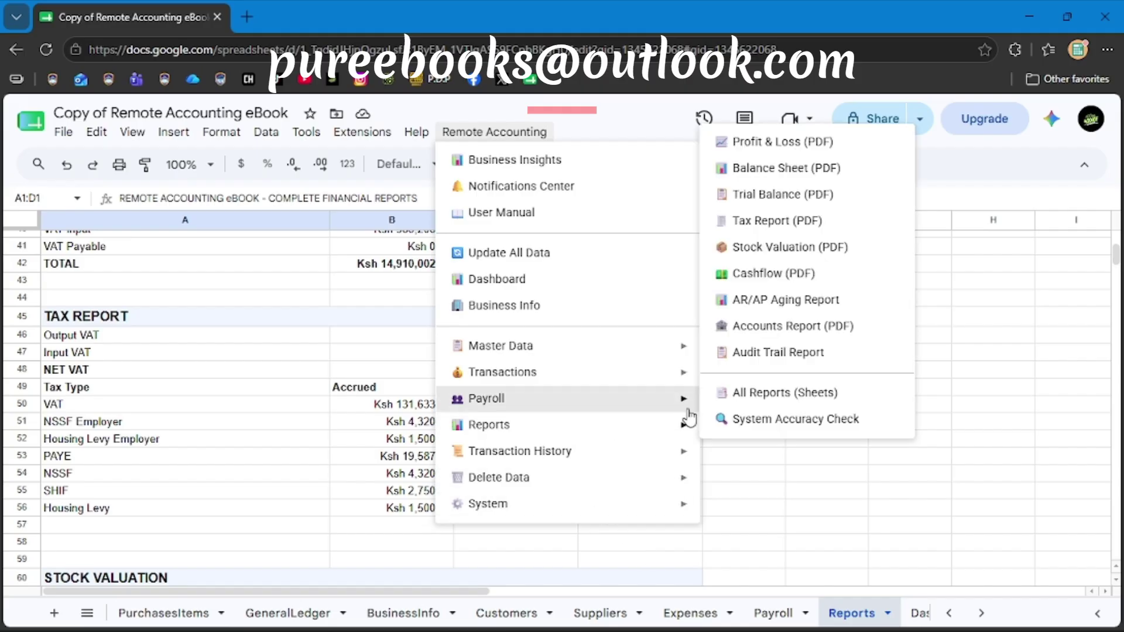
click(794, 332)
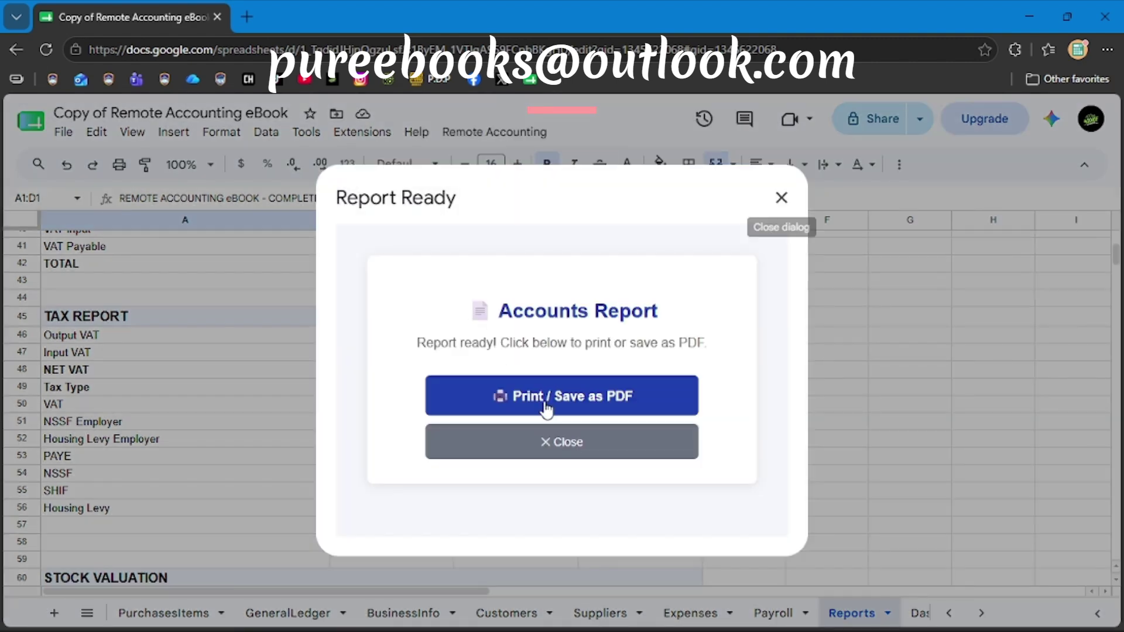
click(546, 410)
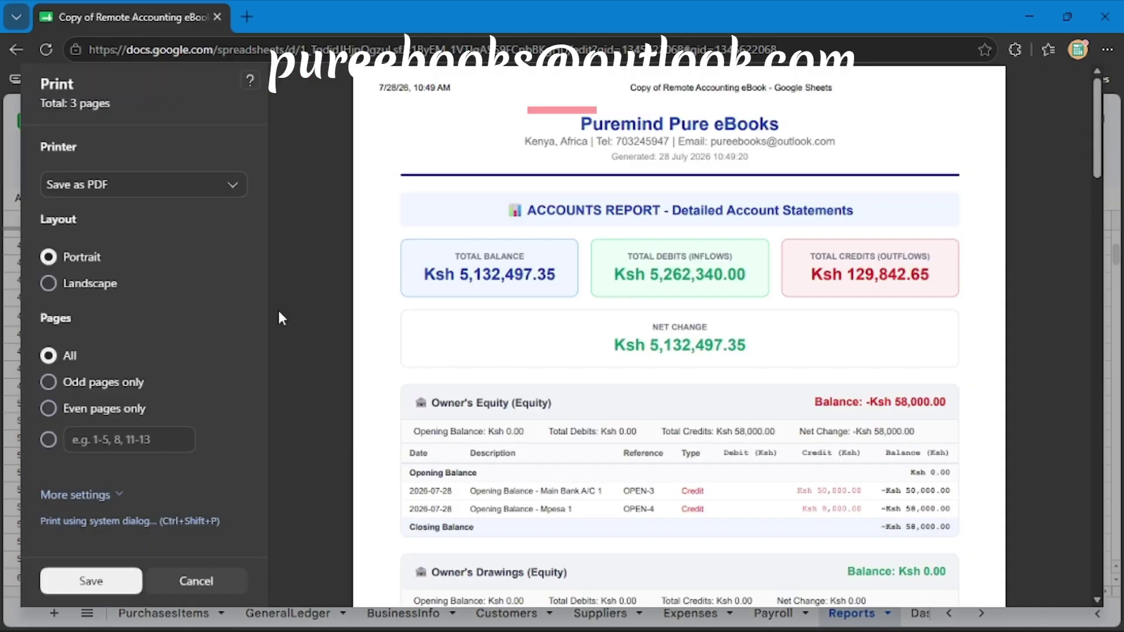
Review the three-page Accounts Report in landscape, then in portrait, and cancel the preview.
click(80, 287)
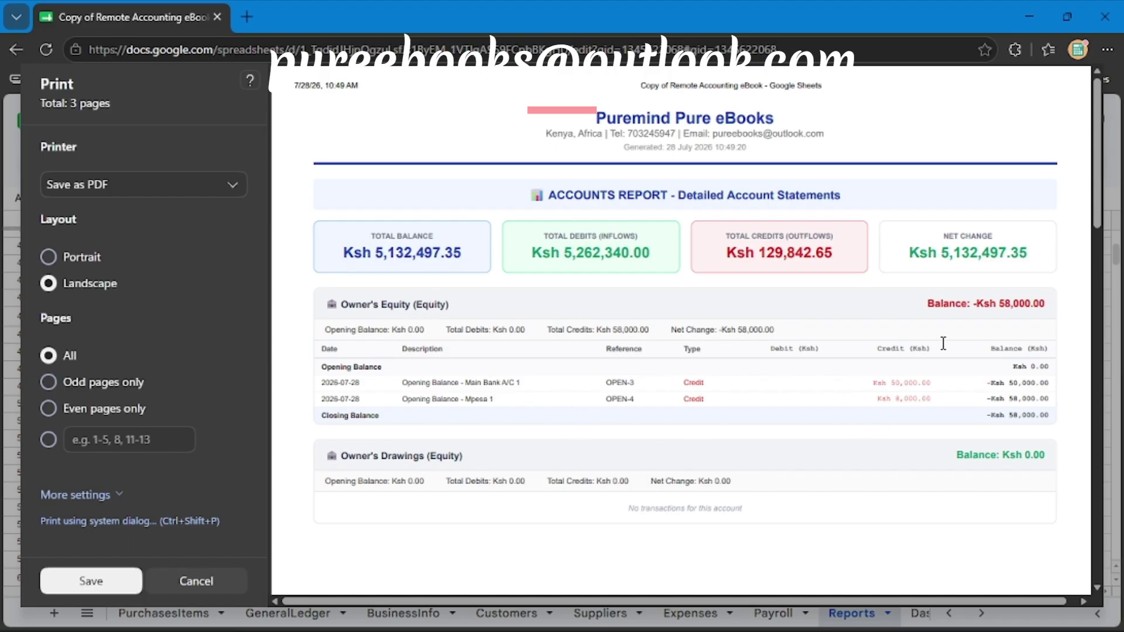
scroll(839, 403, down, 5)
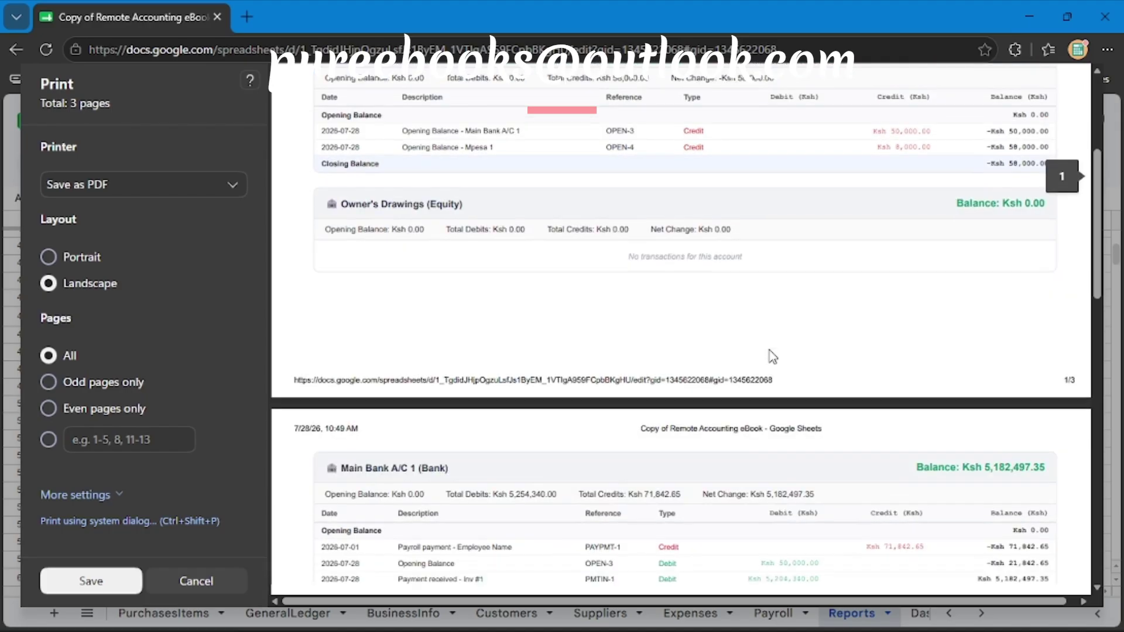
scroll(690, 359, down, 3)
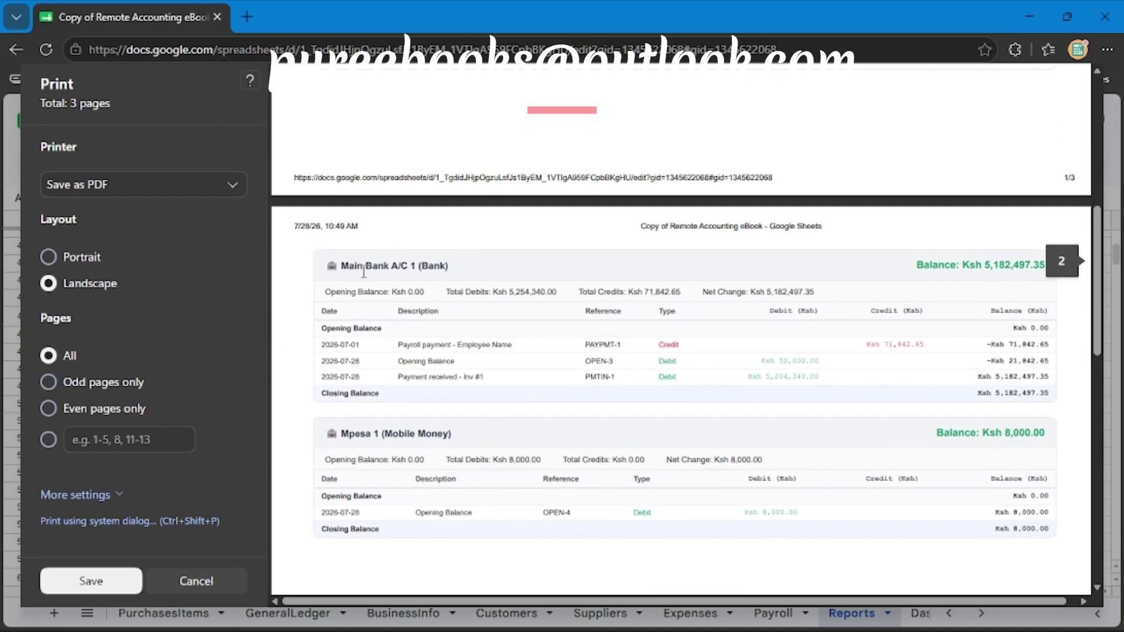
scroll(803, 396, down, 2)
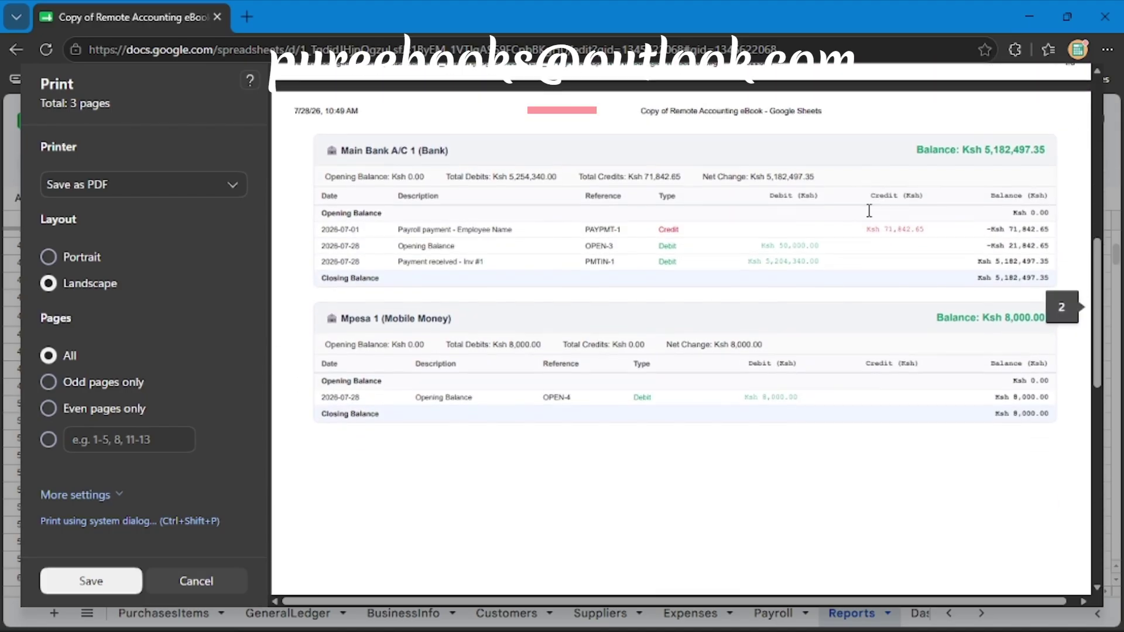
scroll(475, 377, down, 8)
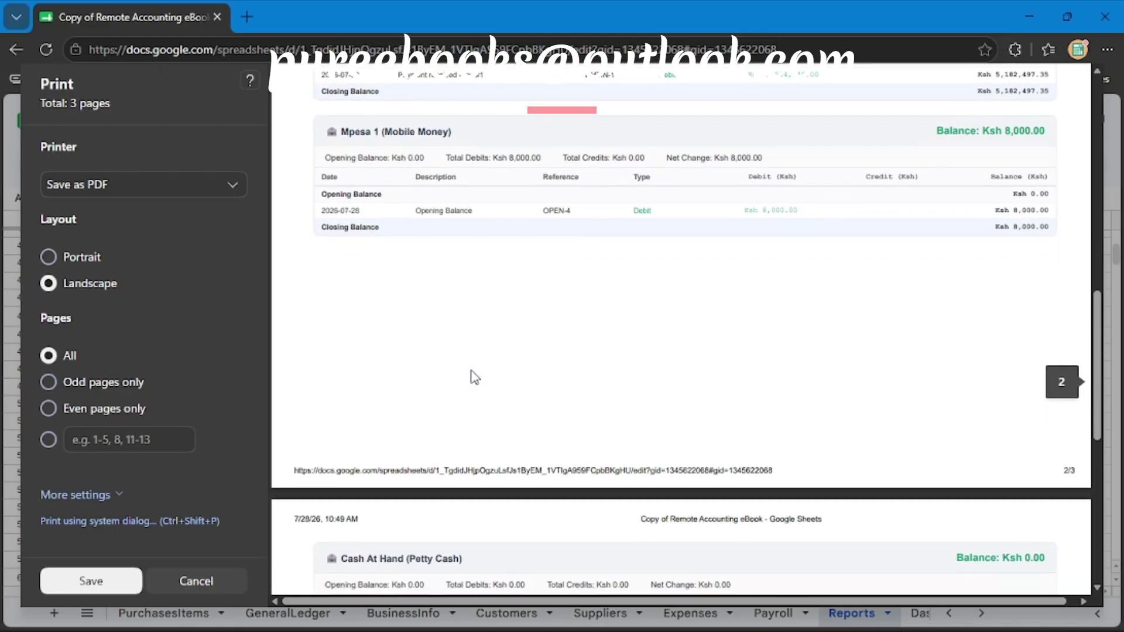
scroll(536, 389, up, 7)
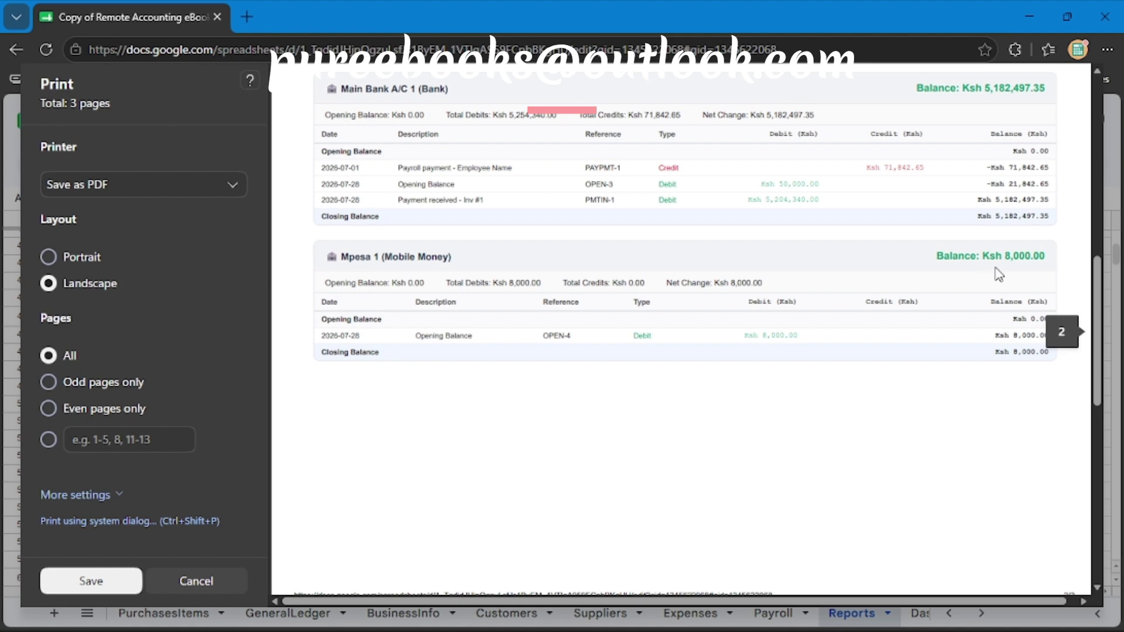
scroll(949, 349, up, 2)
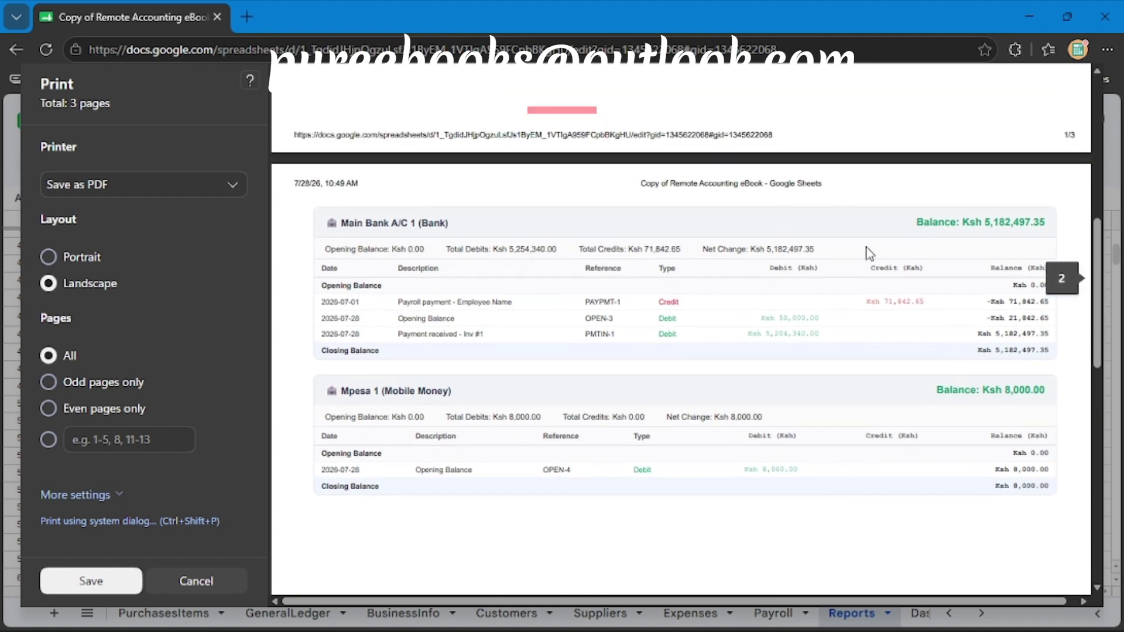
scroll(754, 290, up, 8)
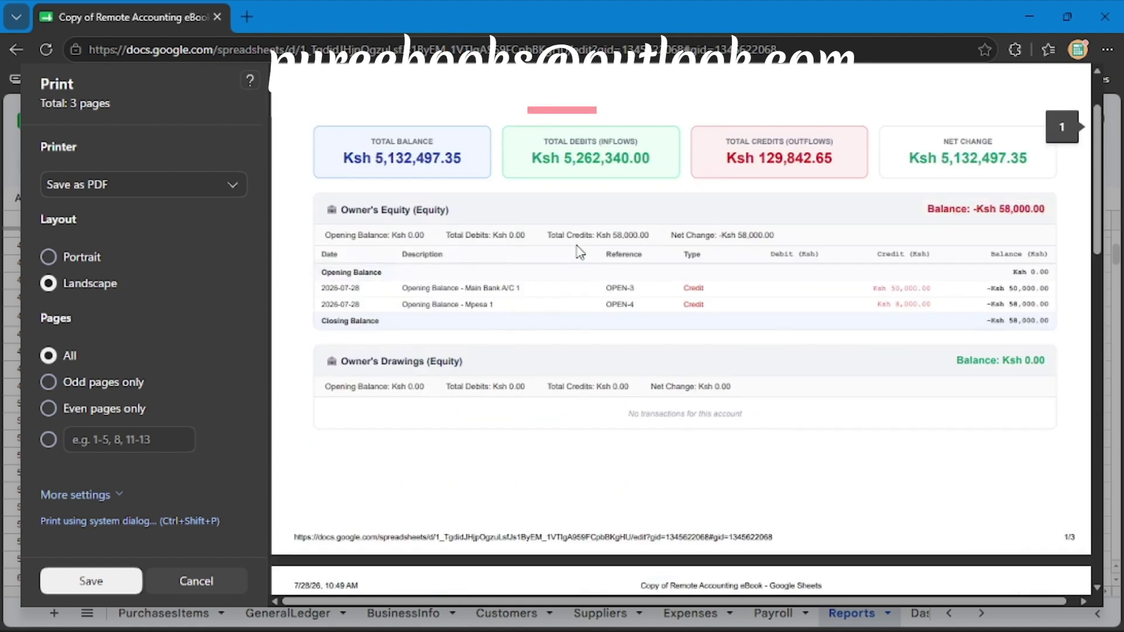
click(53, 261)
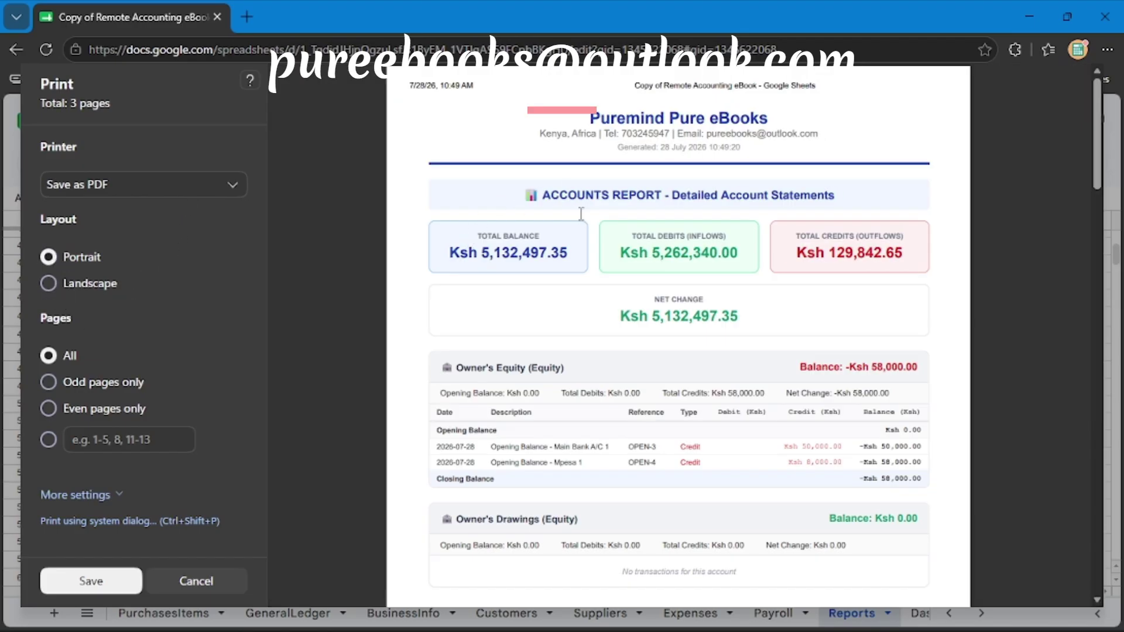
scroll(772, 326, down, 20)
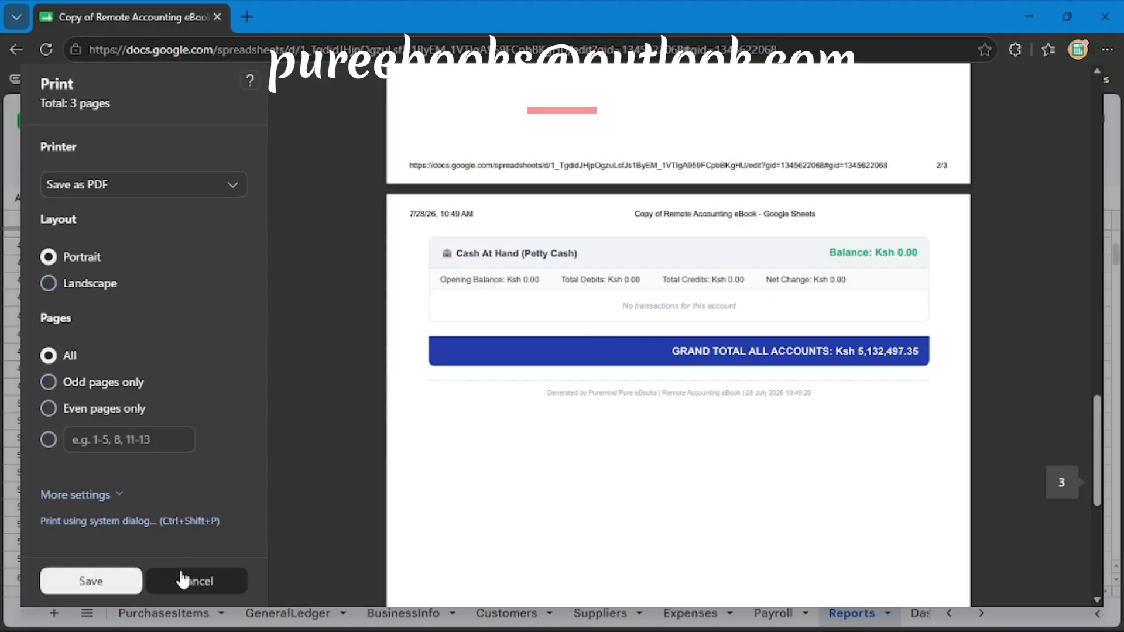
click(186, 579)
Close Report Ready and run Transaction History > Print Sale Receipt for the first sale invoice.
click(590, 448)
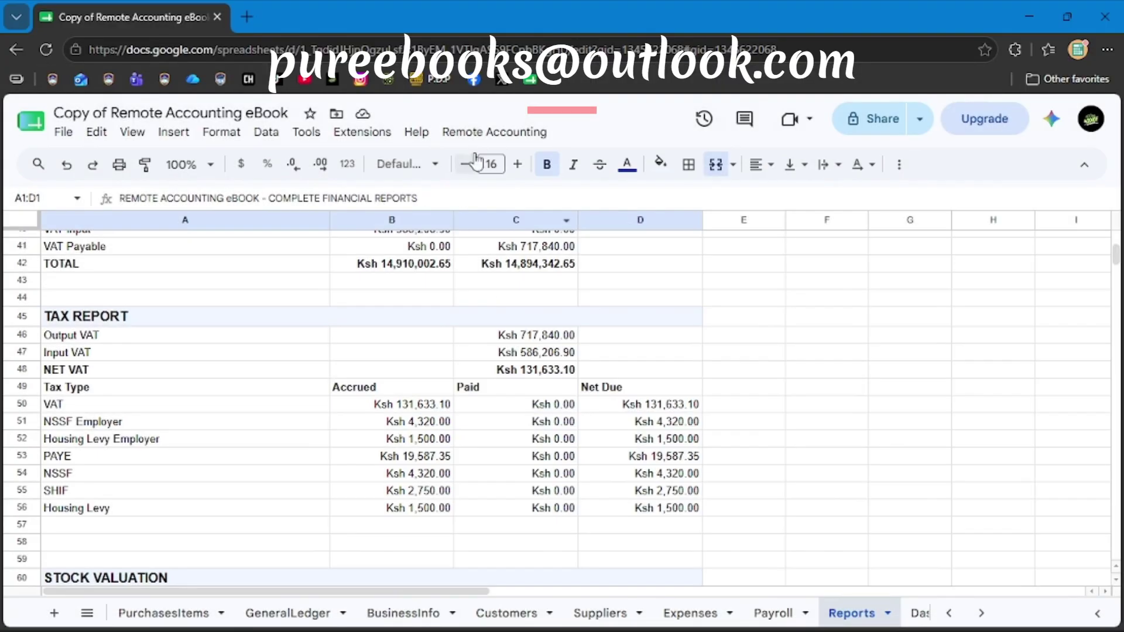
click(495, 133)
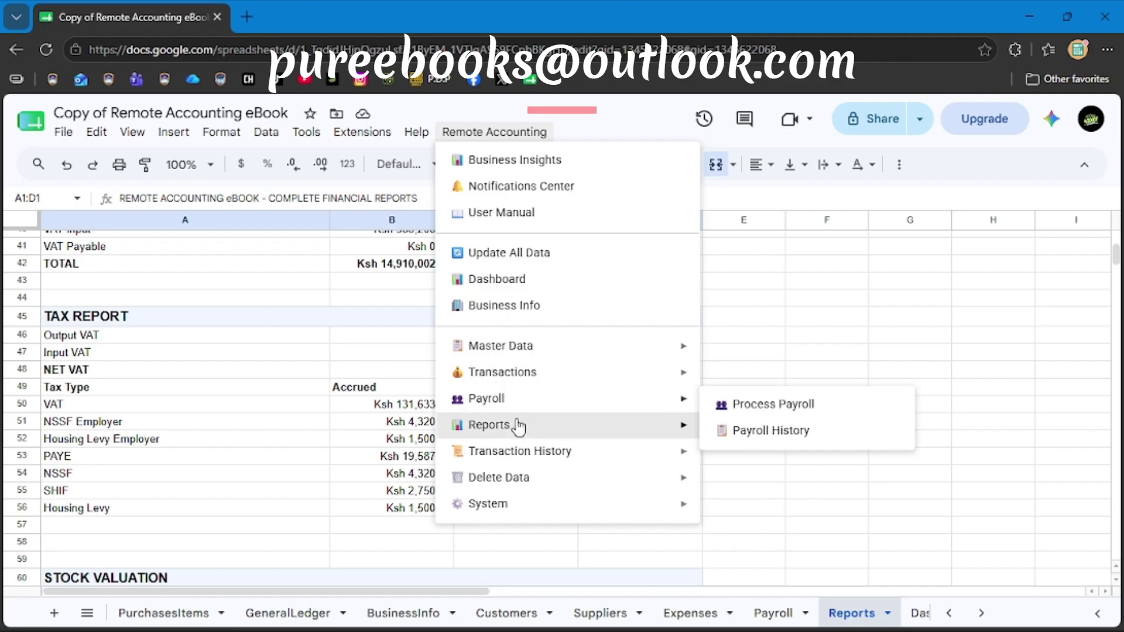
mouse_move(533, 431)
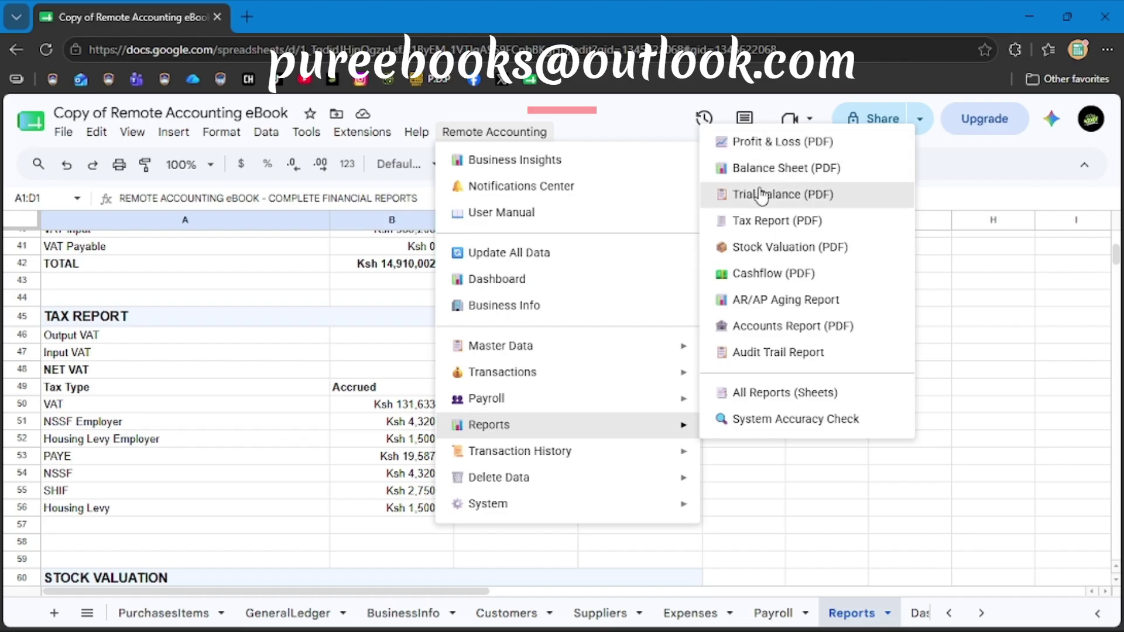
mouse_move(530, 459)
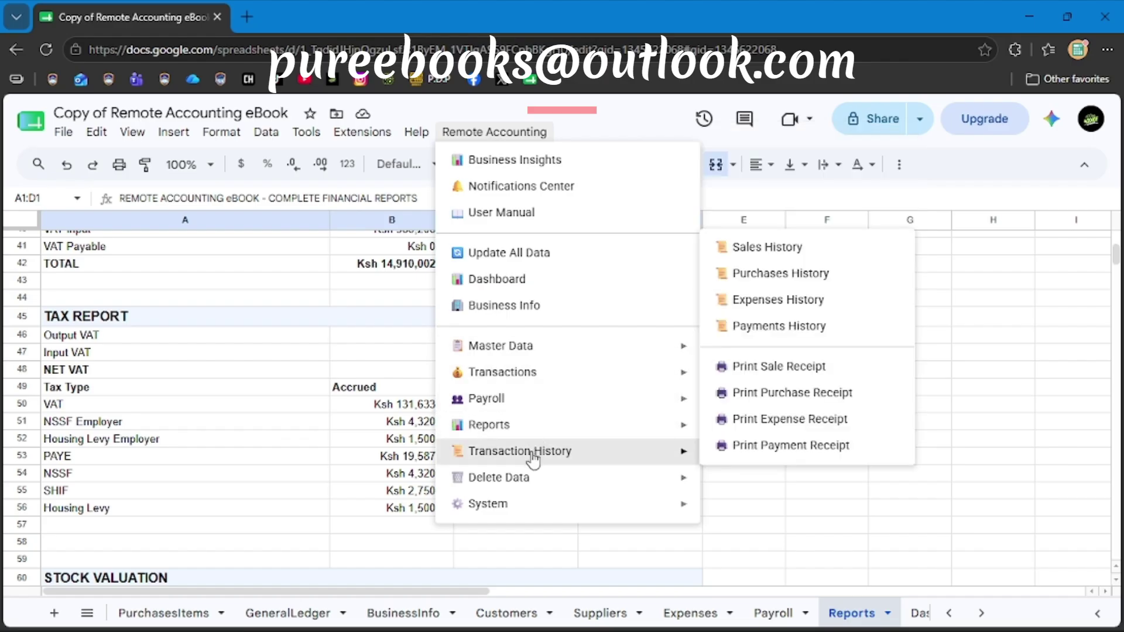
click(768, 367)
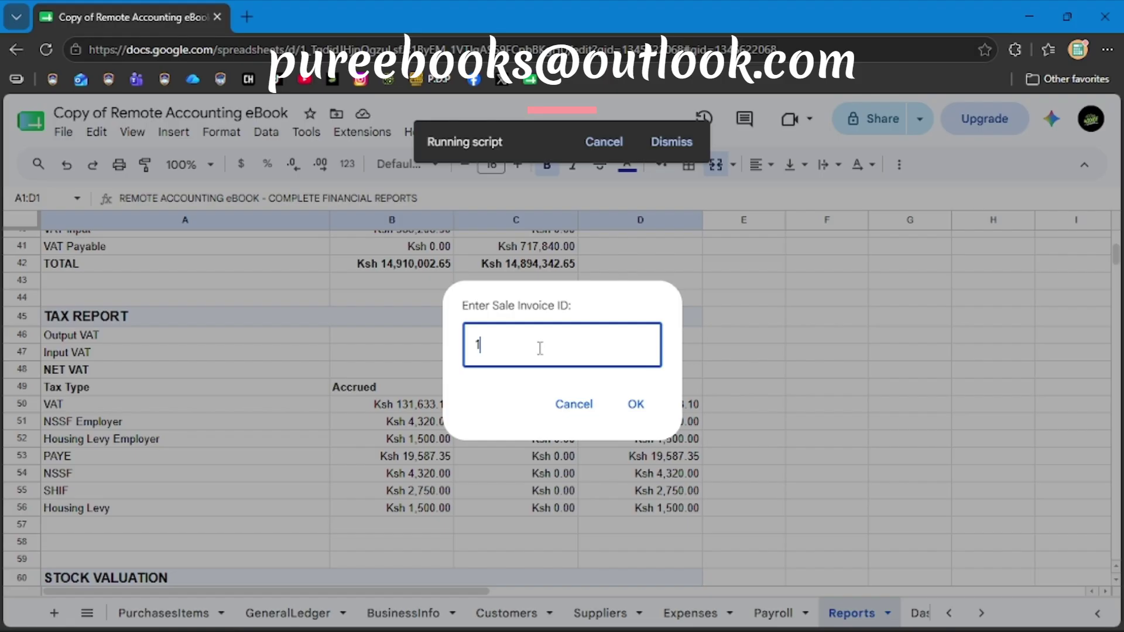
click(637, 404)
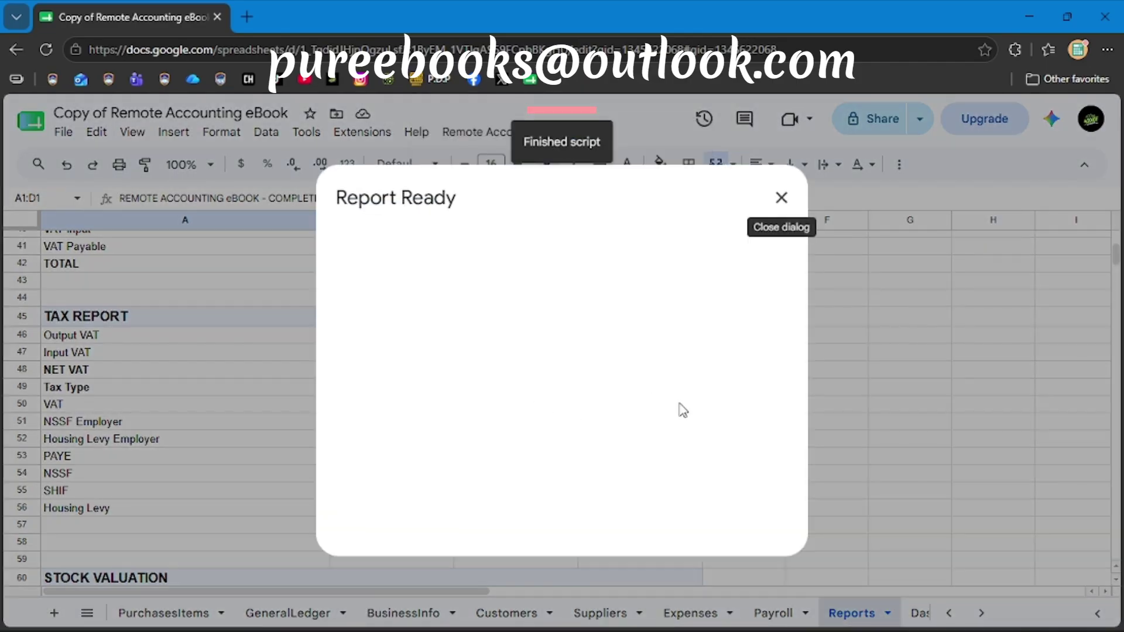
Open the one-page Sale Receipt print preview showing 16% tax and Ksh 5,204,340.00 total.
click(535, 401)
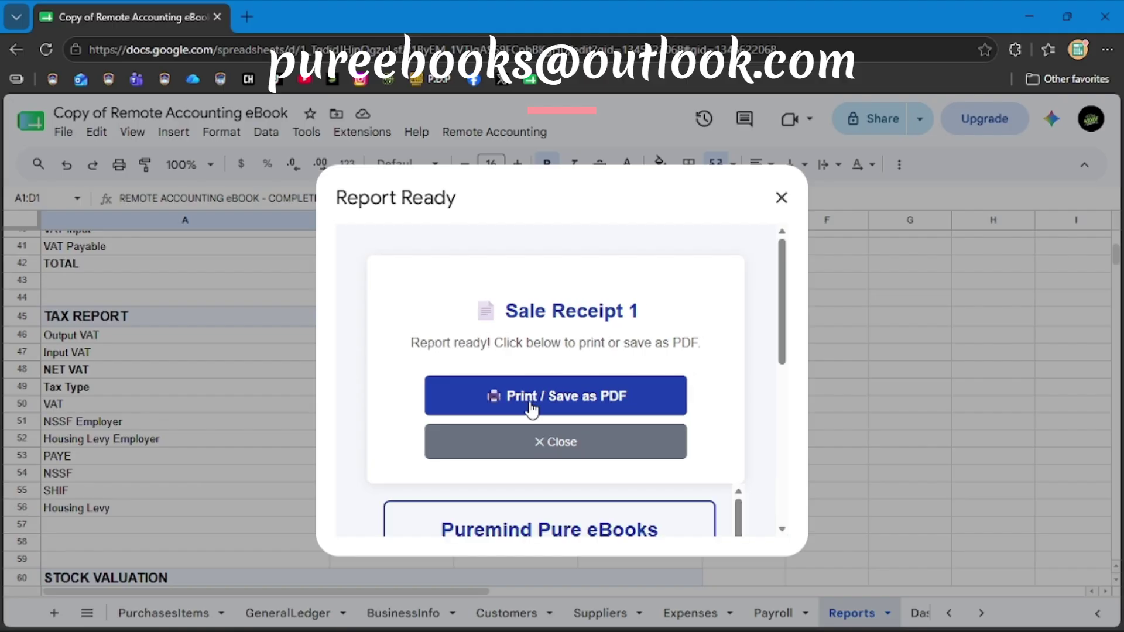
scroll(754, 352, down, 3)
scroll(754, 353, up, 2)
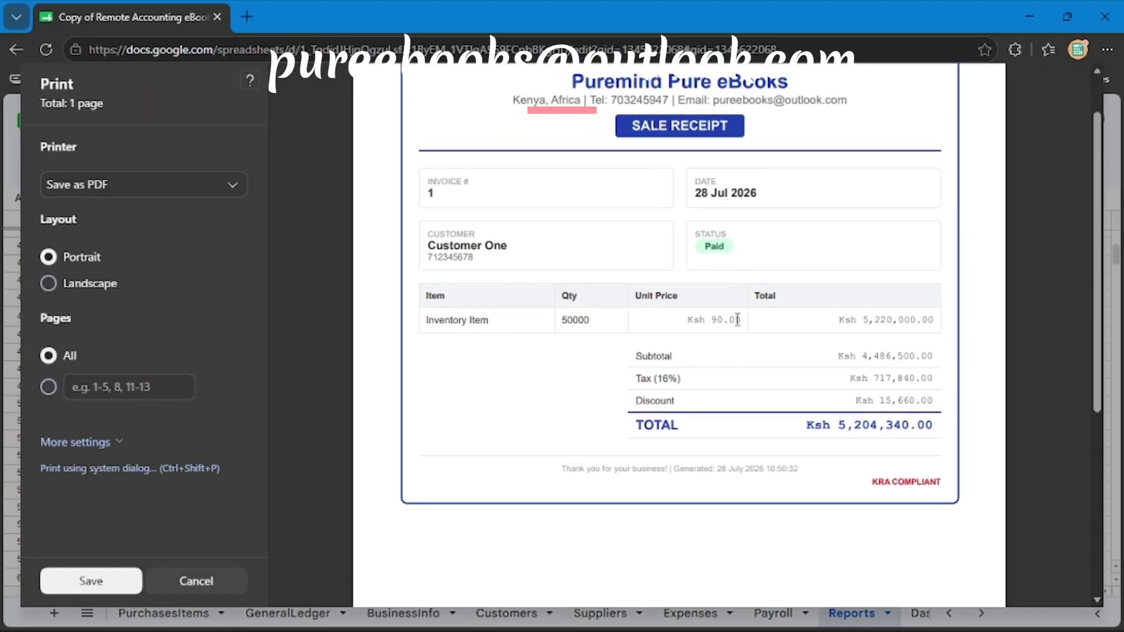
scroll(735, 293, up, 1)
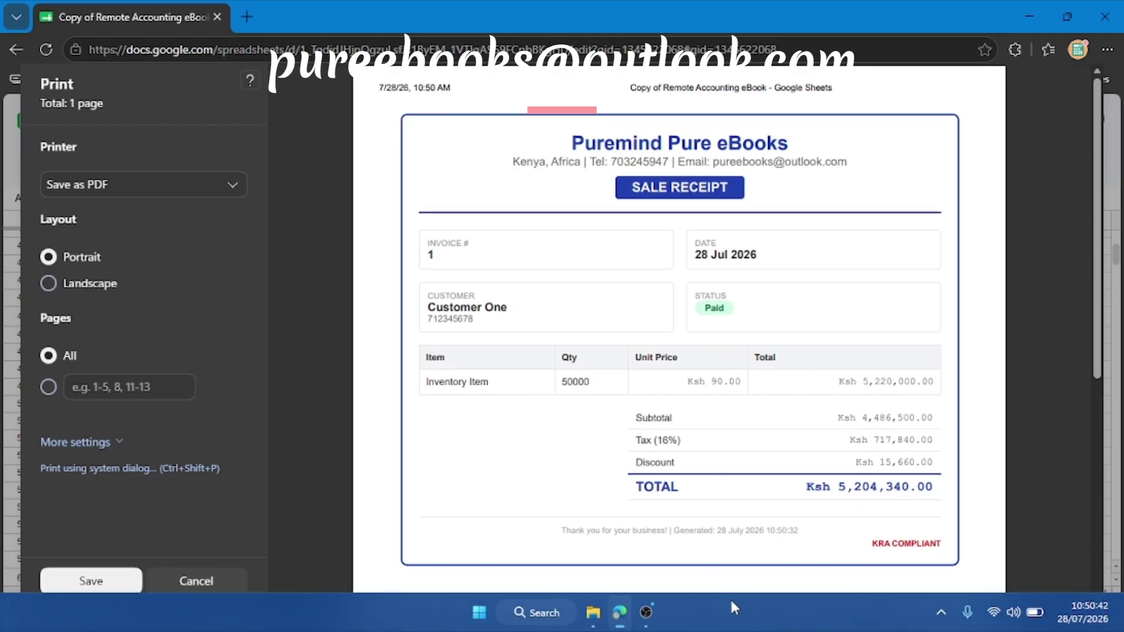
click(648, 613)
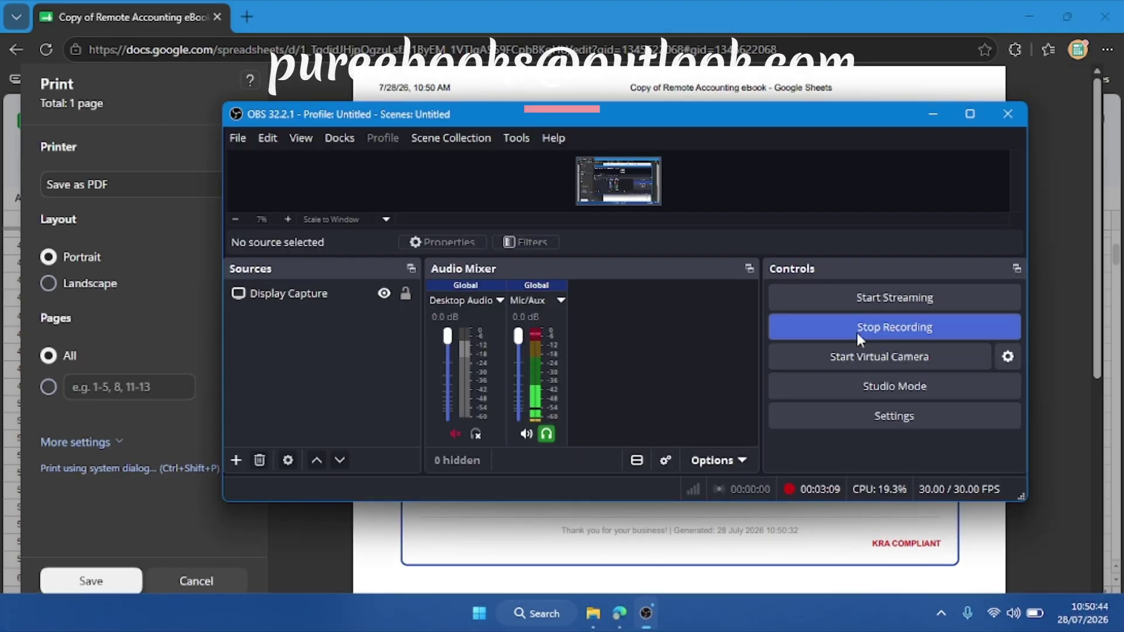